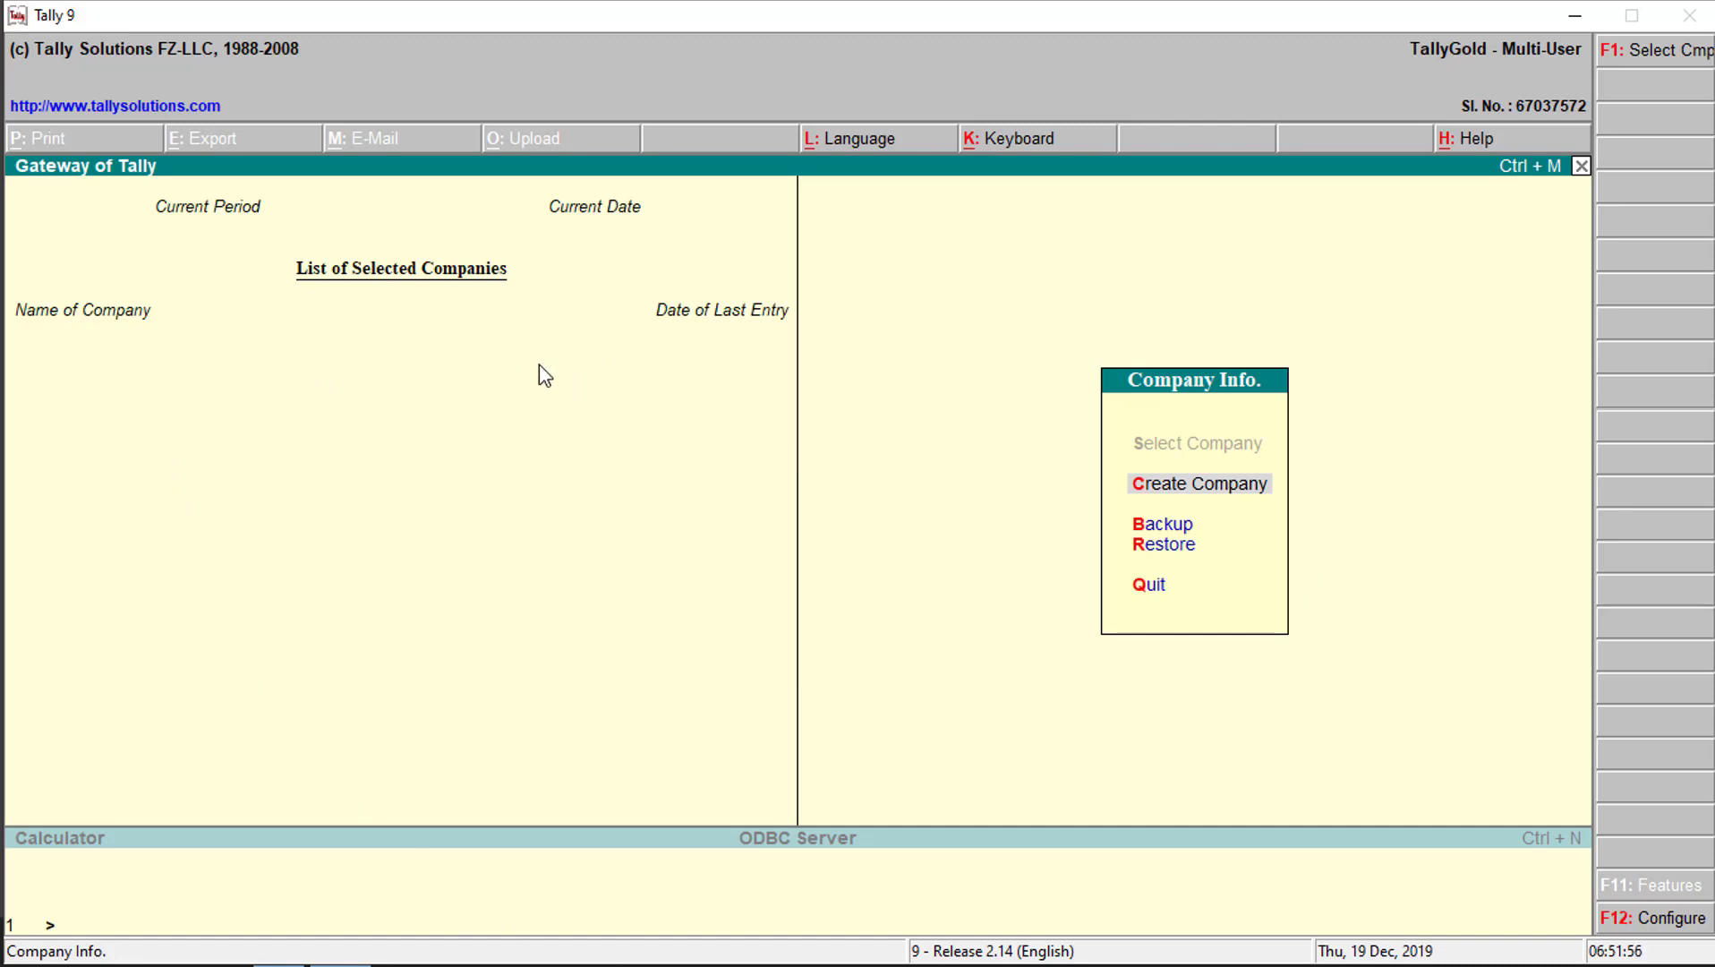
# Step: Start creating a company named Abc Enterprises, using the same text as its mailing name
pyautogui.click(1239, 490)
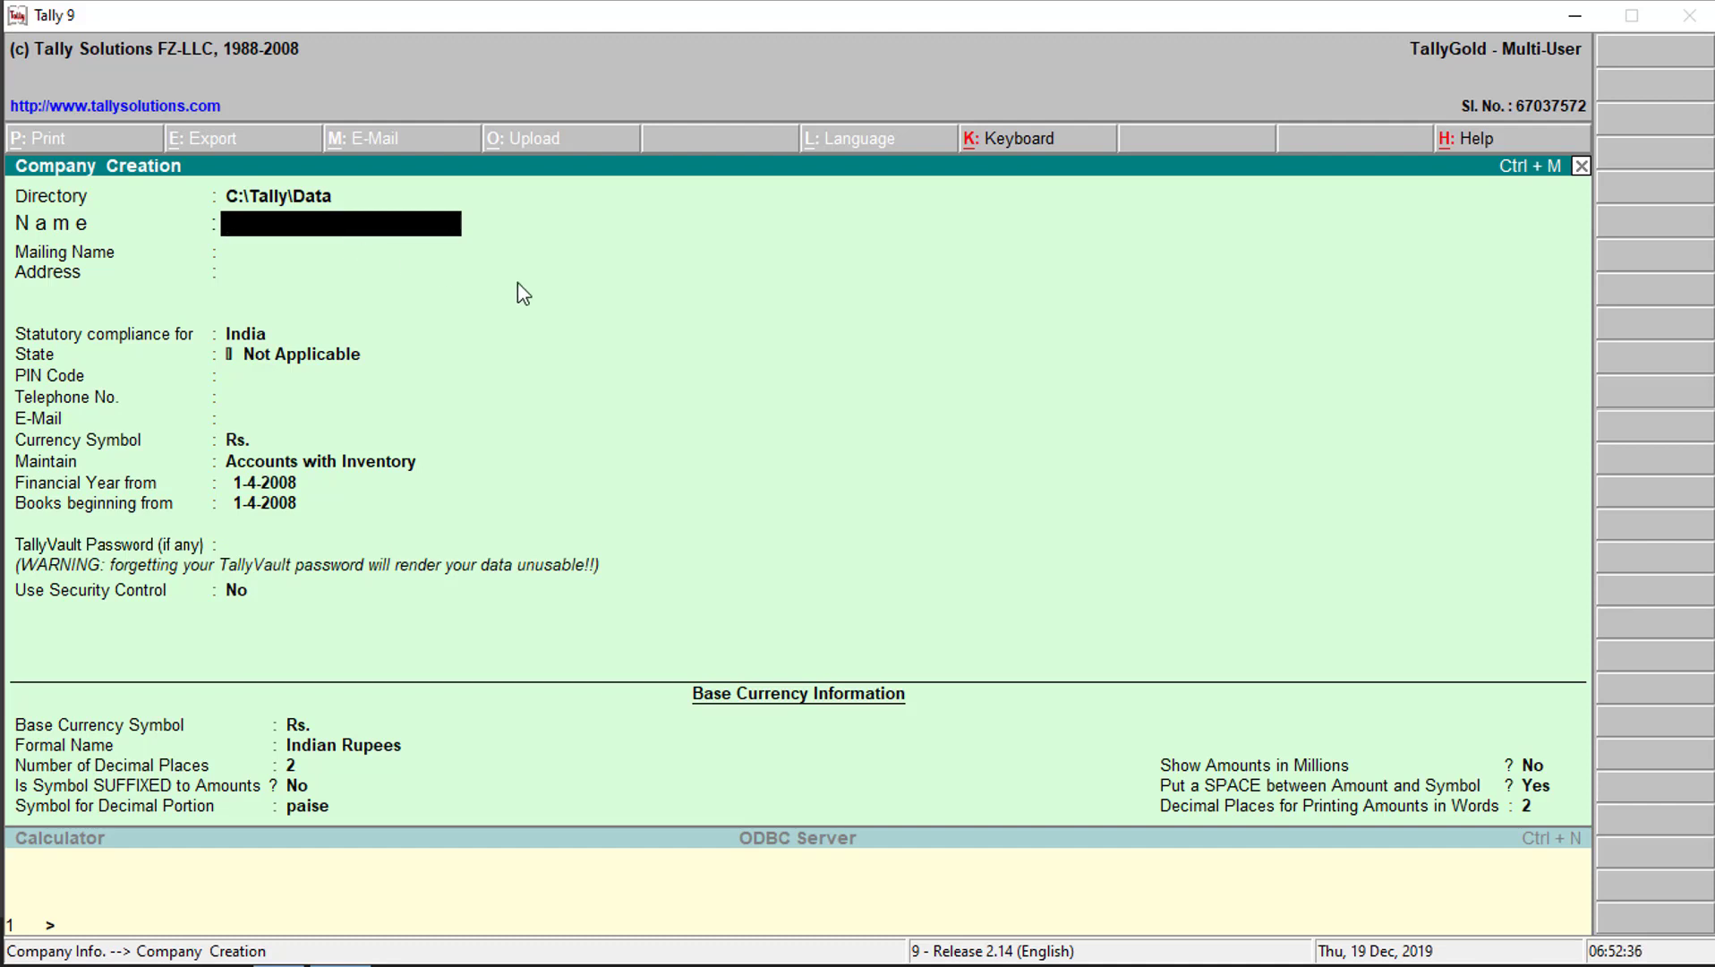
pyautogui.write('Abc Enterprises')
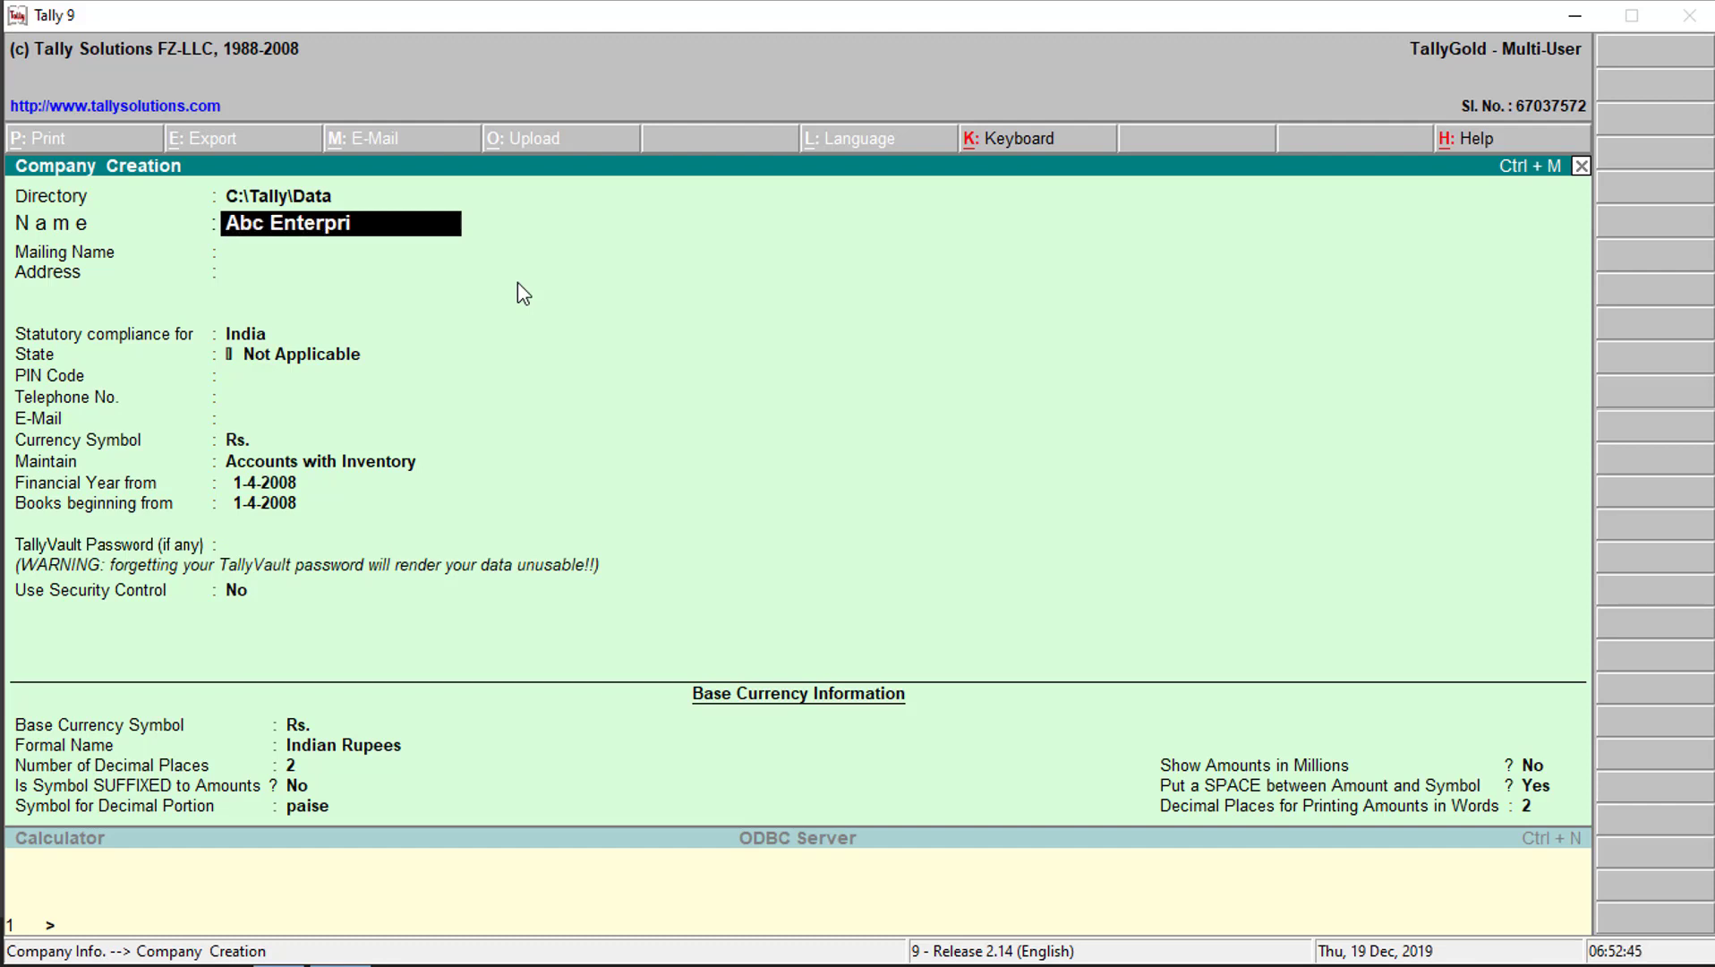
pyautogui.press('Return')
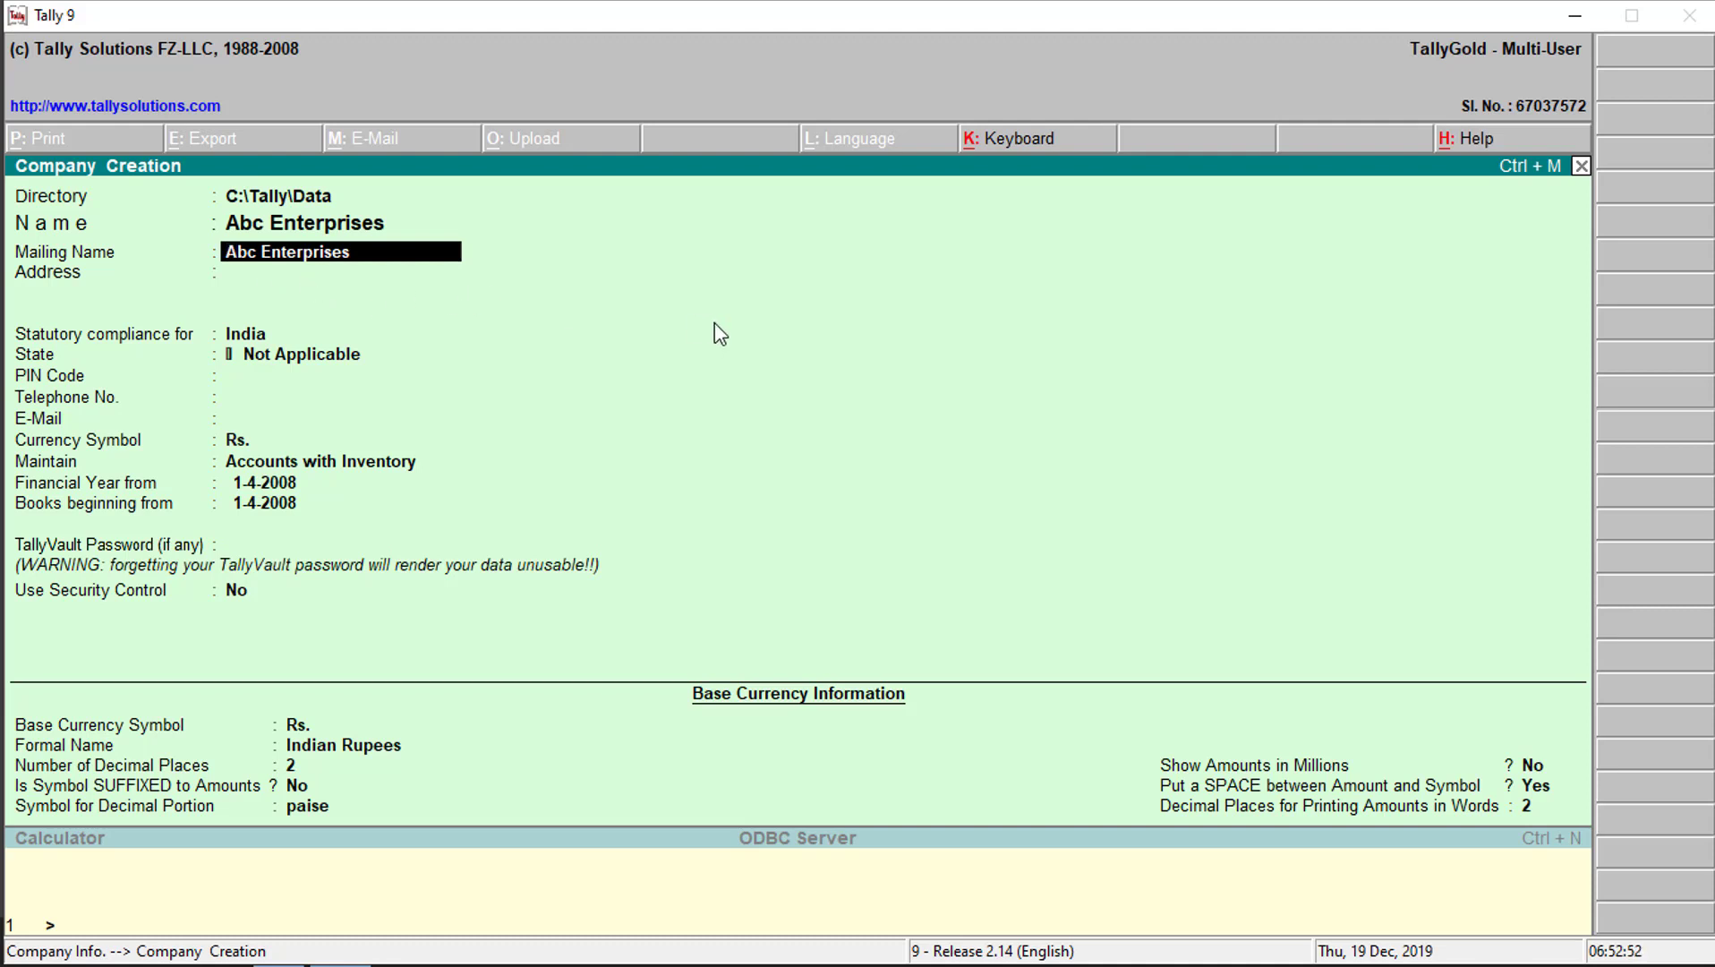
pyautogui.press('Return')
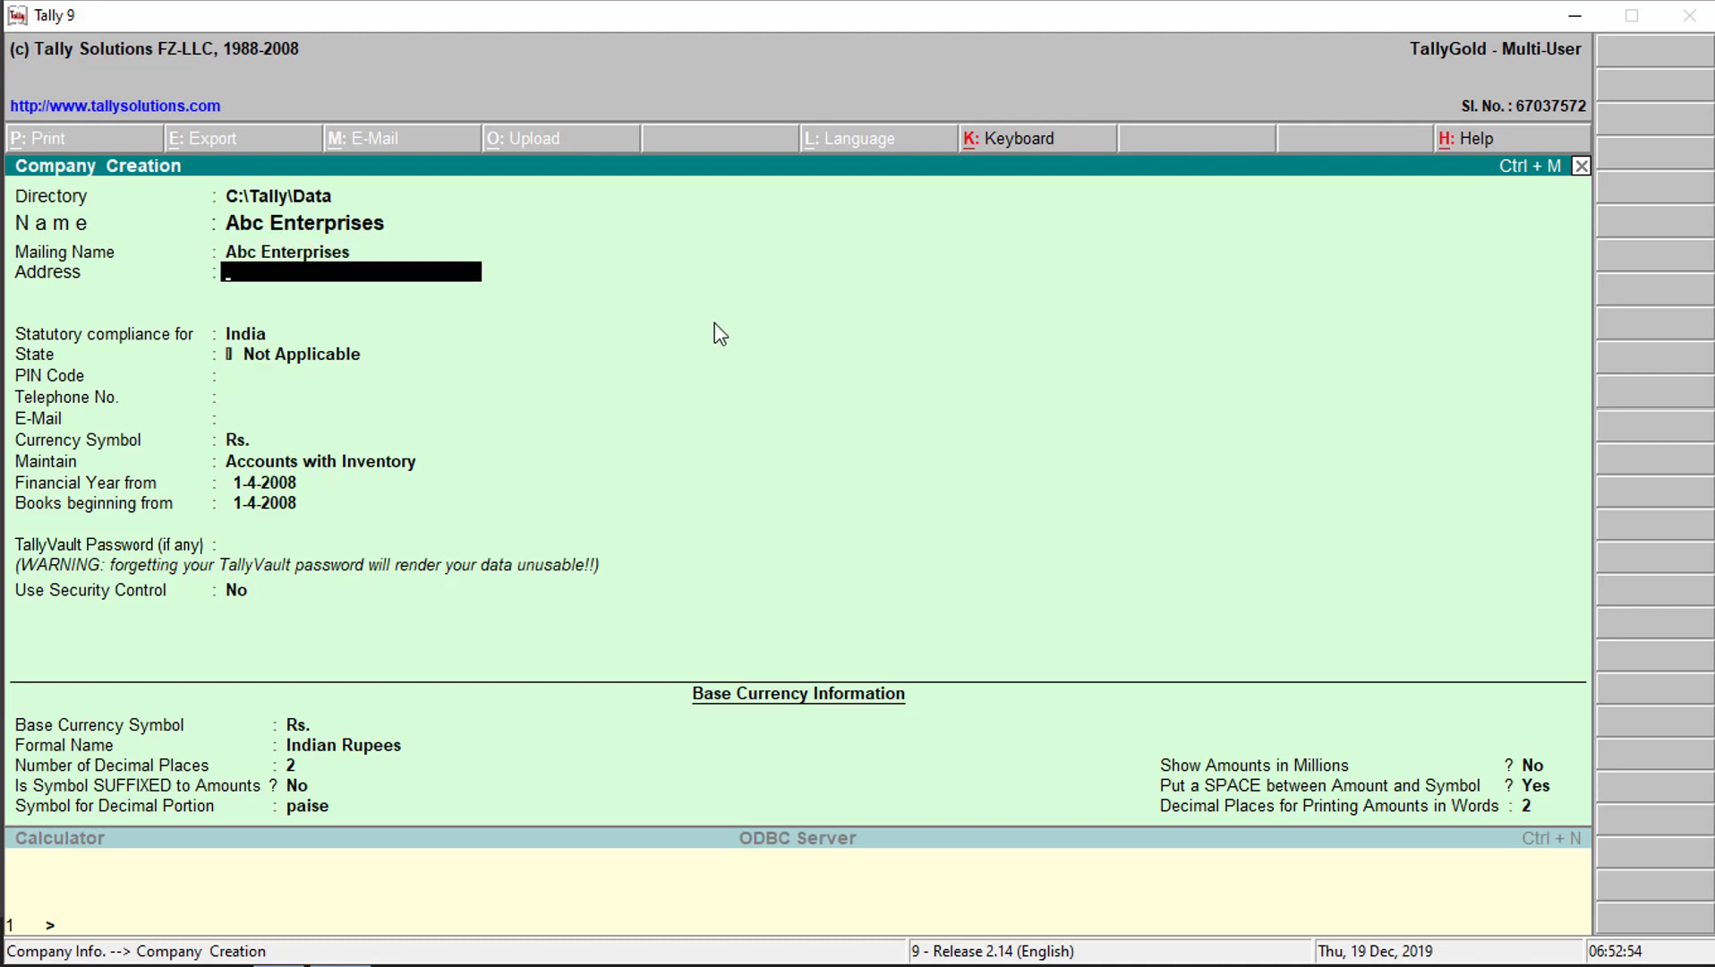
# Step: Enter the company's two-line postal address and keep India for statutory compliance
pyautogui.write('Xyz Road')
pyautogui.press('Return')
pyautogui.write('Indore')
pyautogui.press('Return')
pyautogui.press('Return')
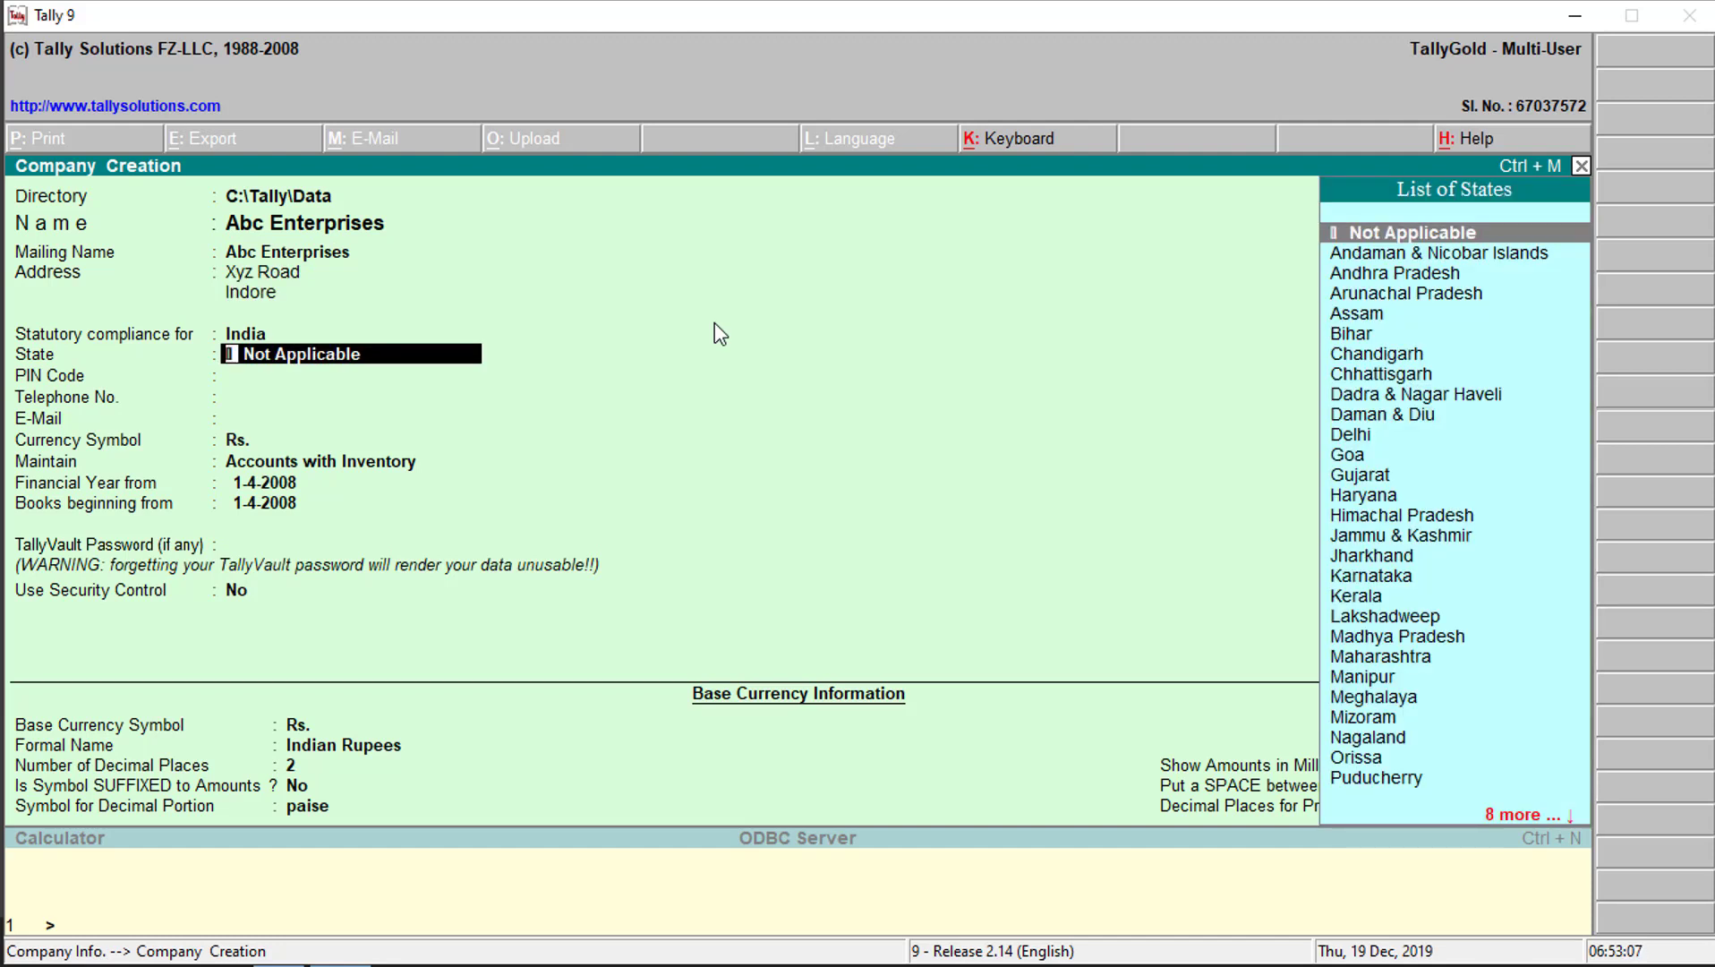
# Step: Set the state to Madhya Pradesh and enter the postal PIN code, leaving the telephone and e-mail blank
pyautogui.write('Ma')
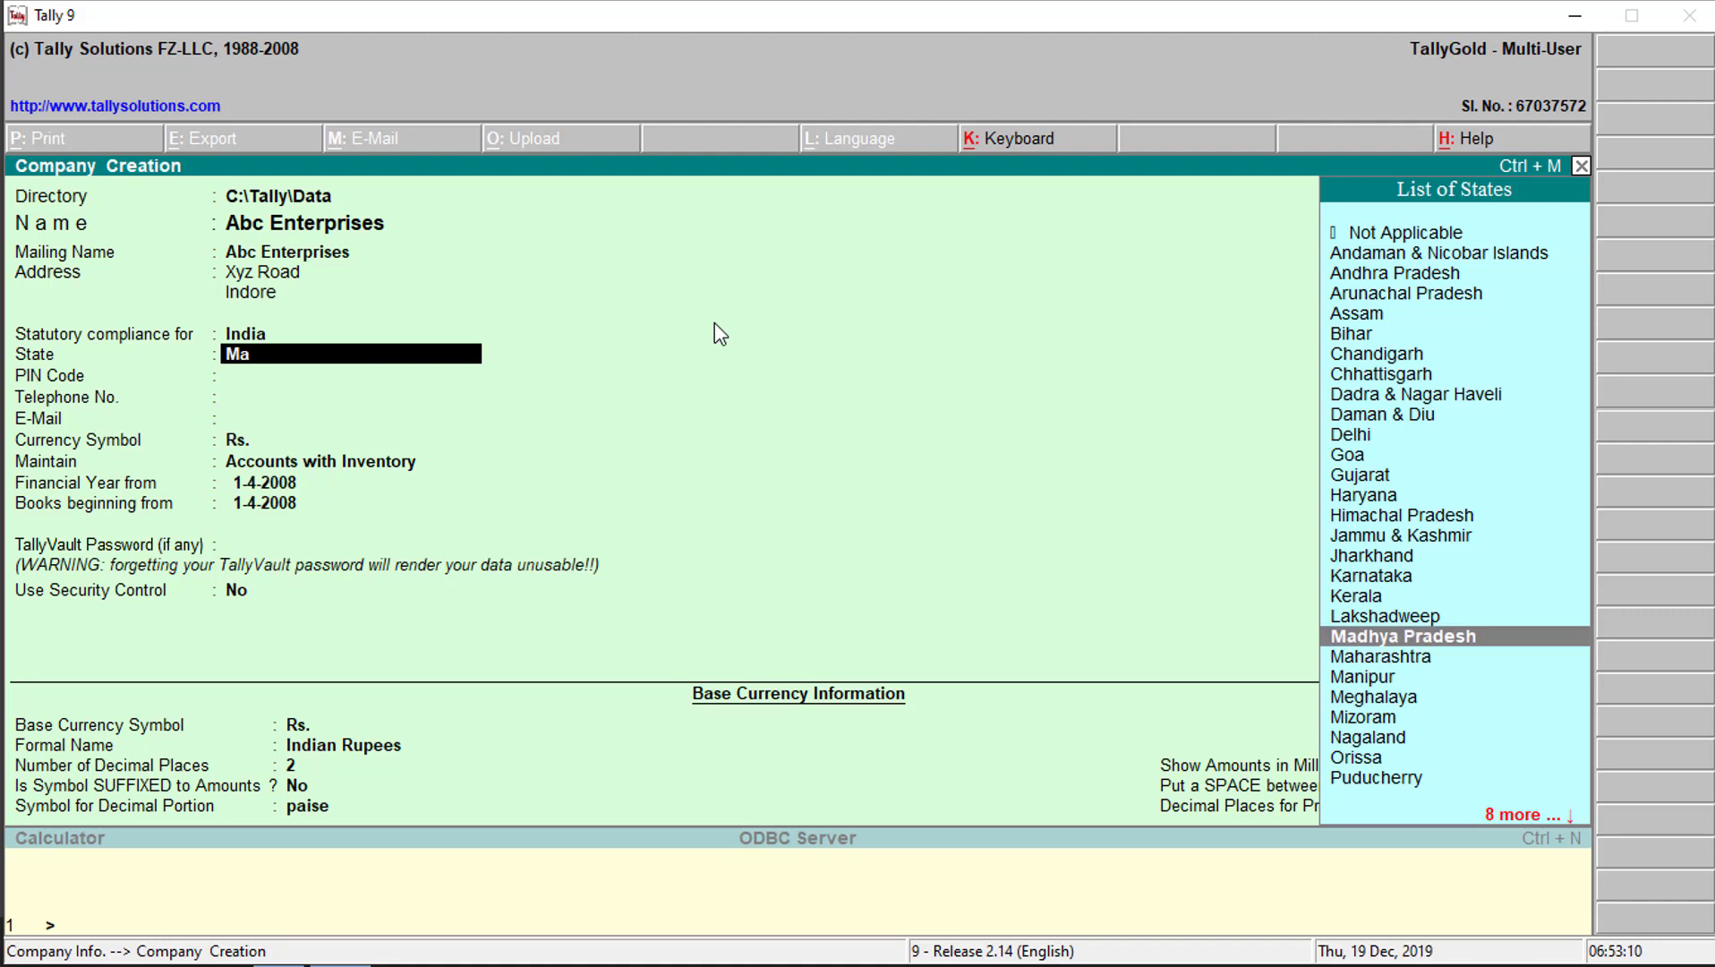
pyautogui.press('Return')
pyautogui.write('452001')
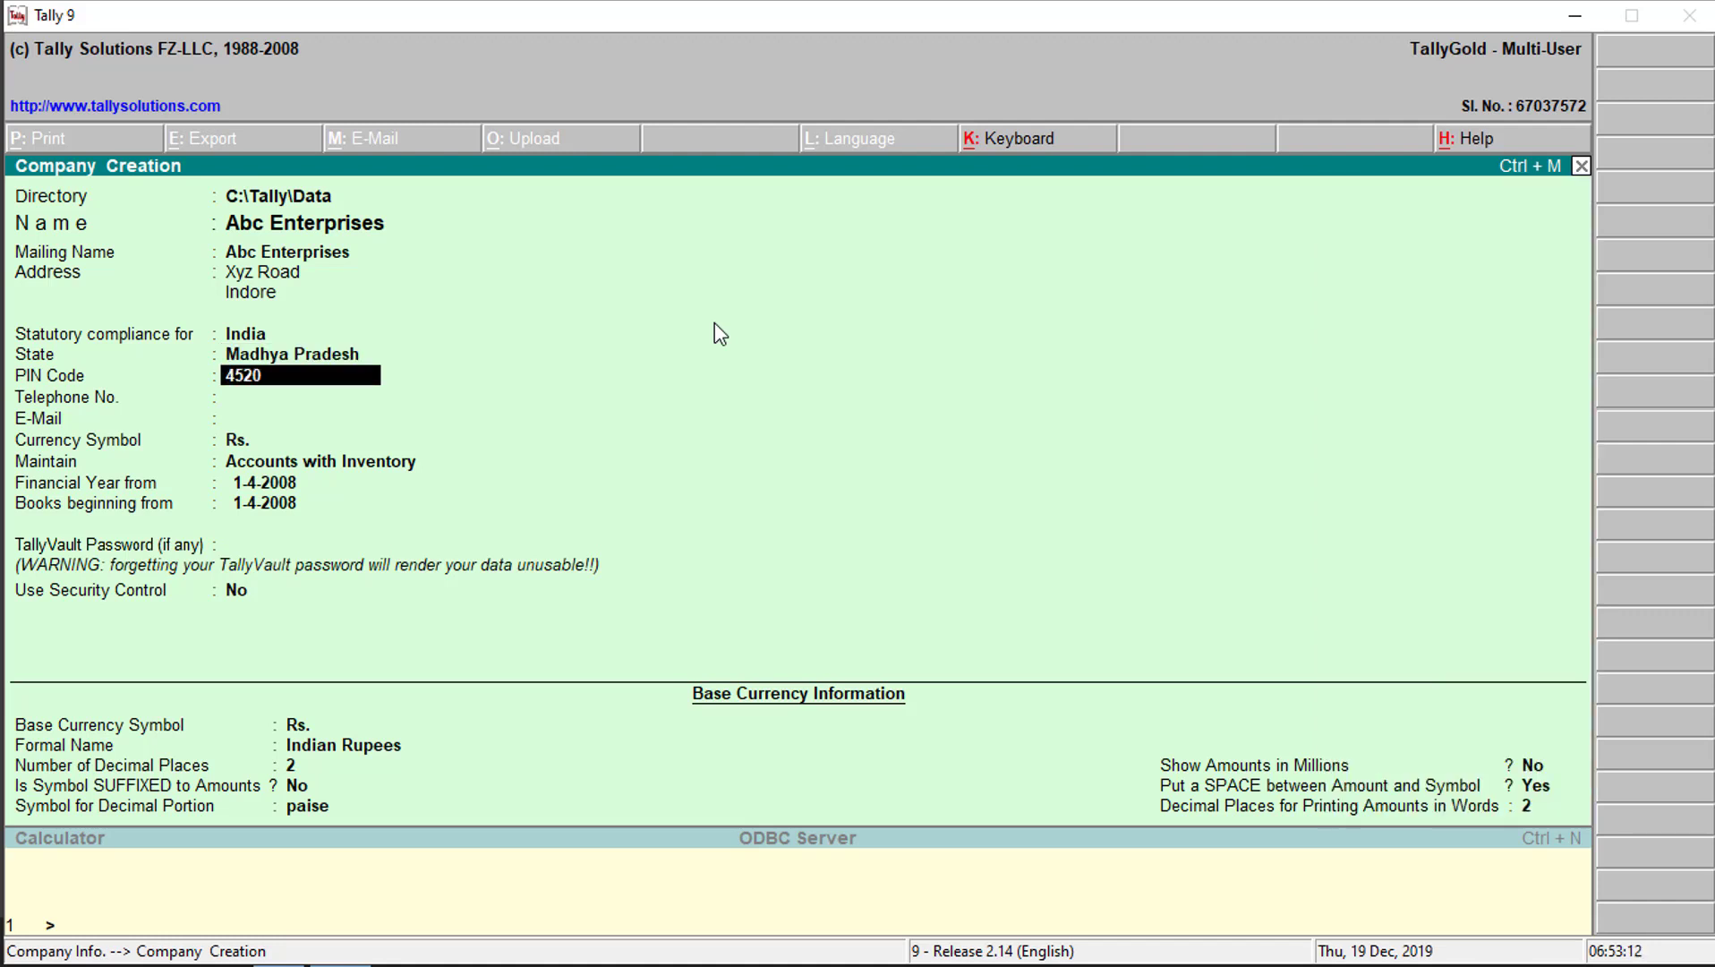
pyautogui.press('Return')
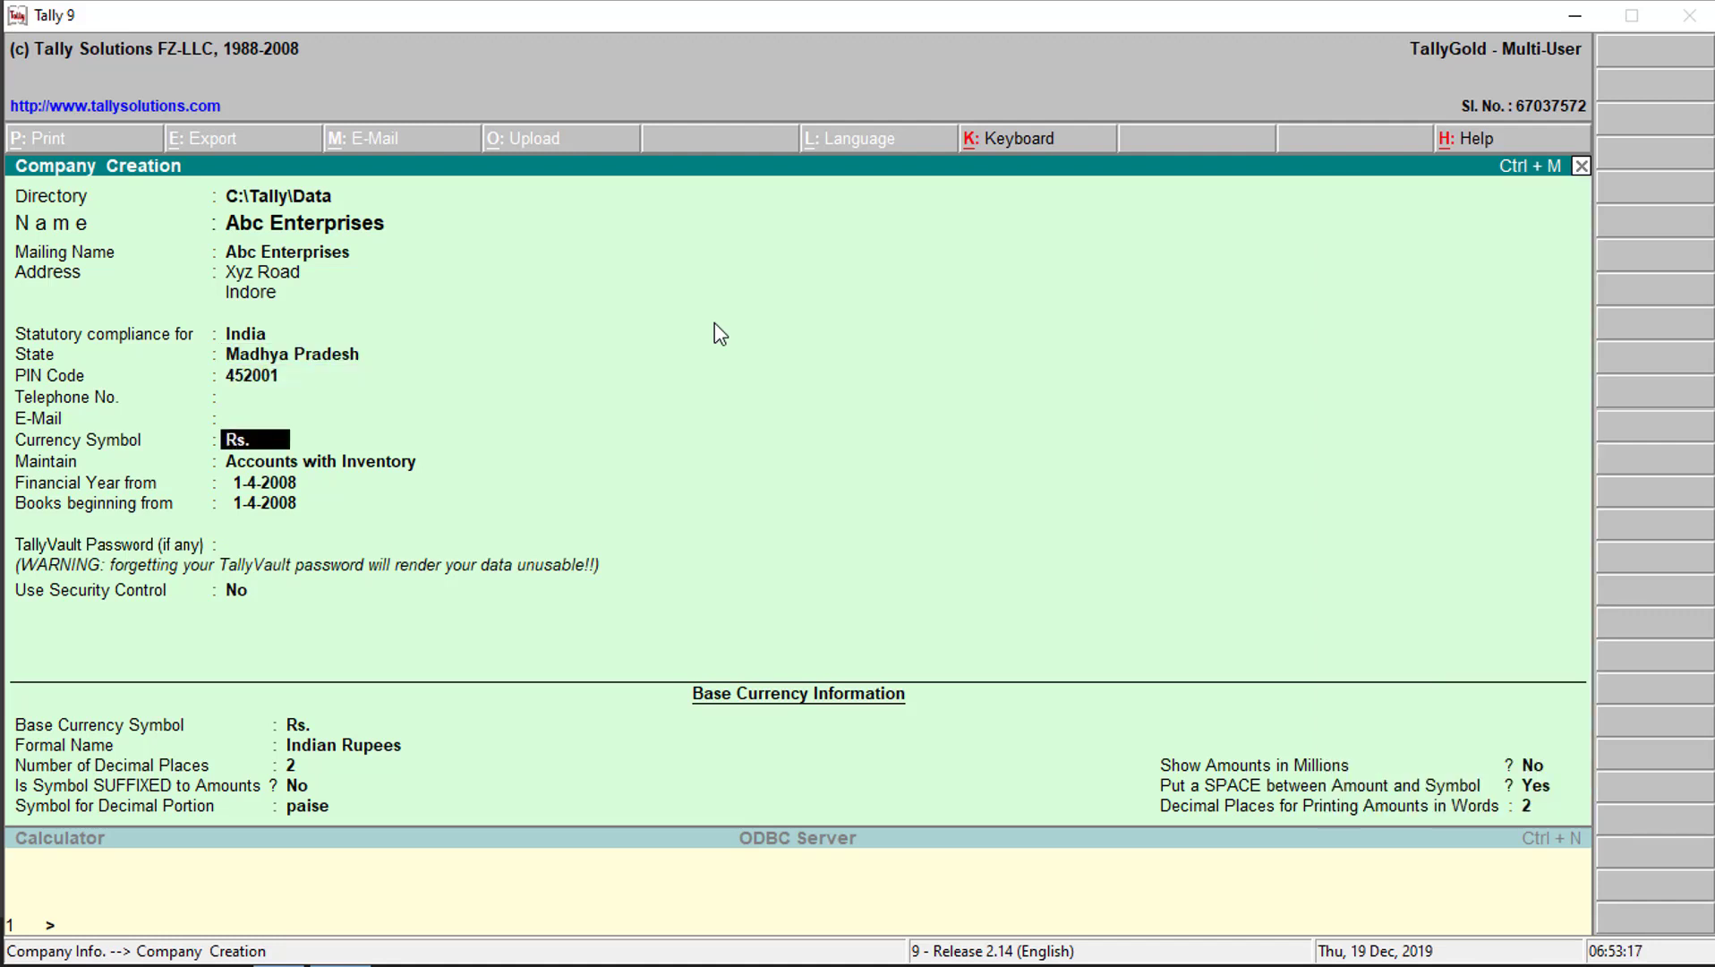
# Step: Keep Rs. as the currency symbol and set the company to maintain Accounts only
pyautogui.press('Return')
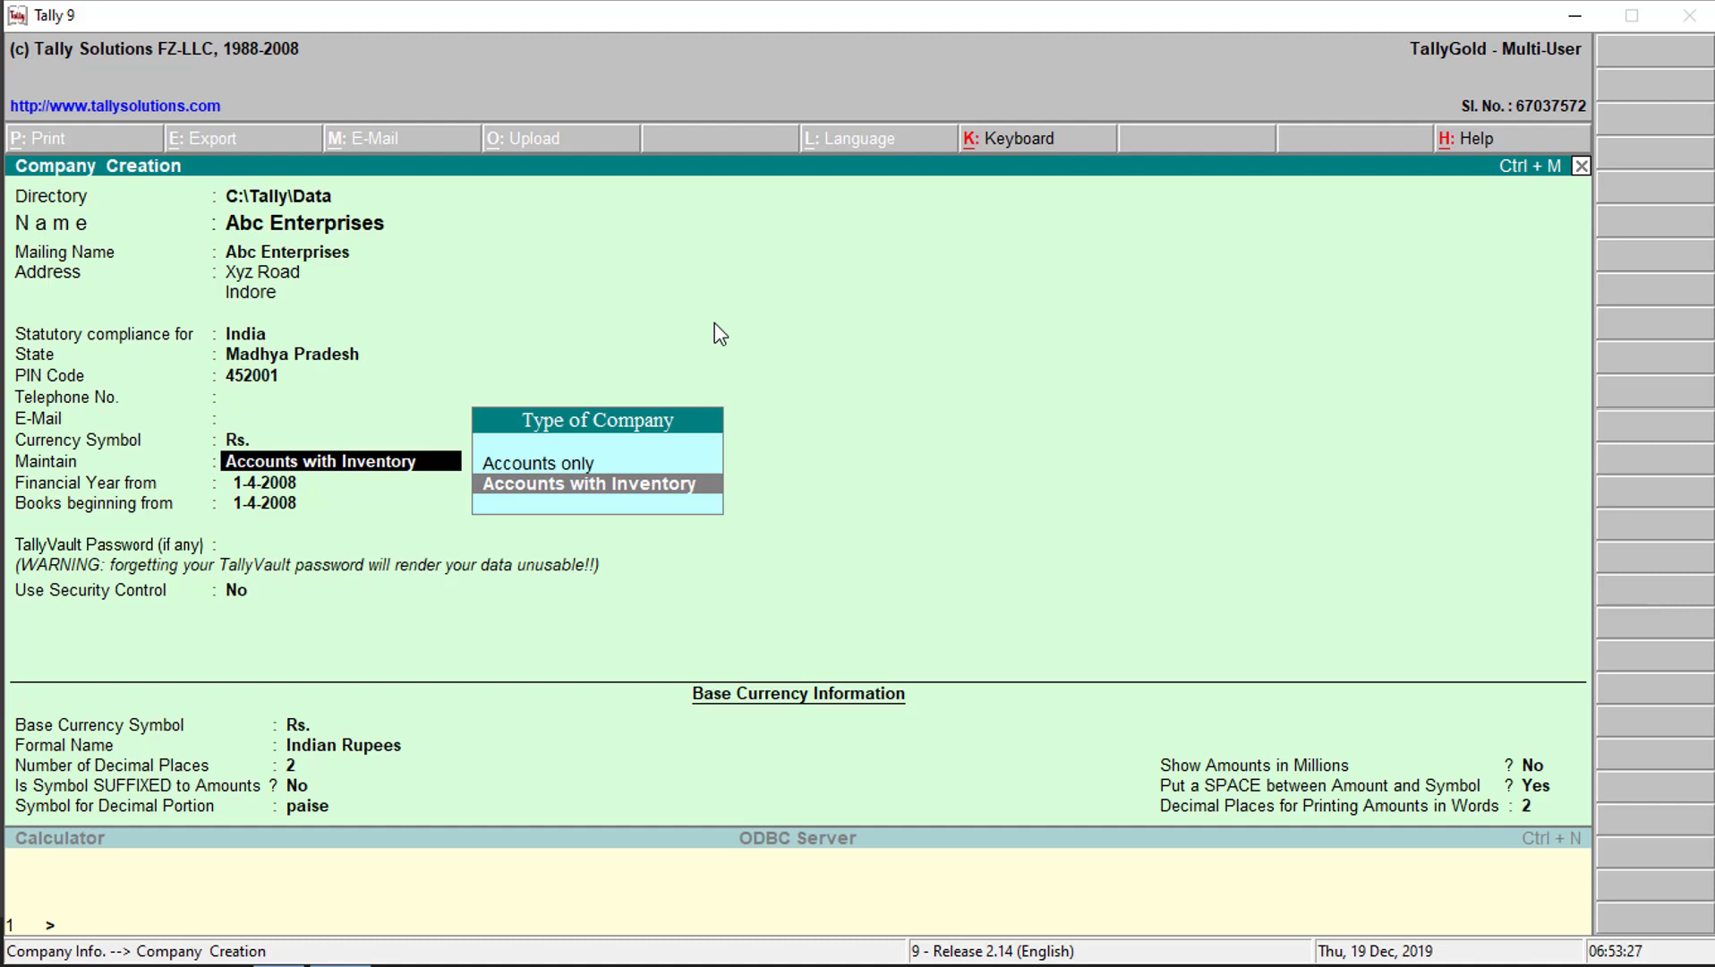
pyautogui.press('Up')
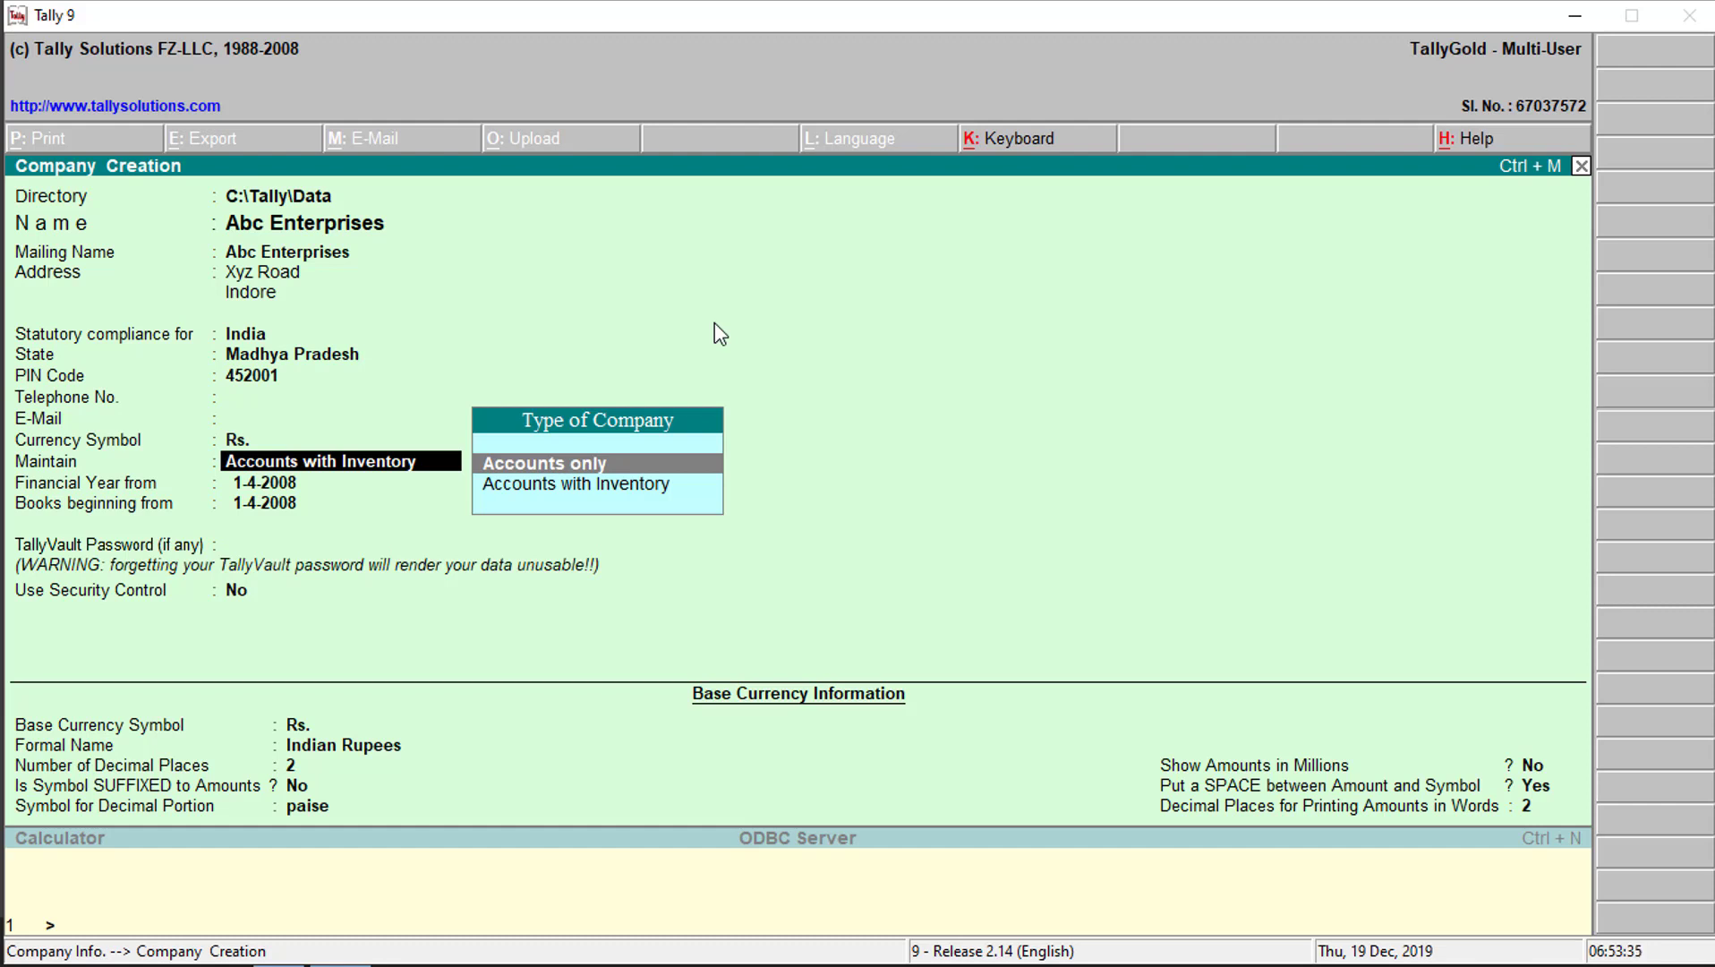
pyautogui.press('Down')
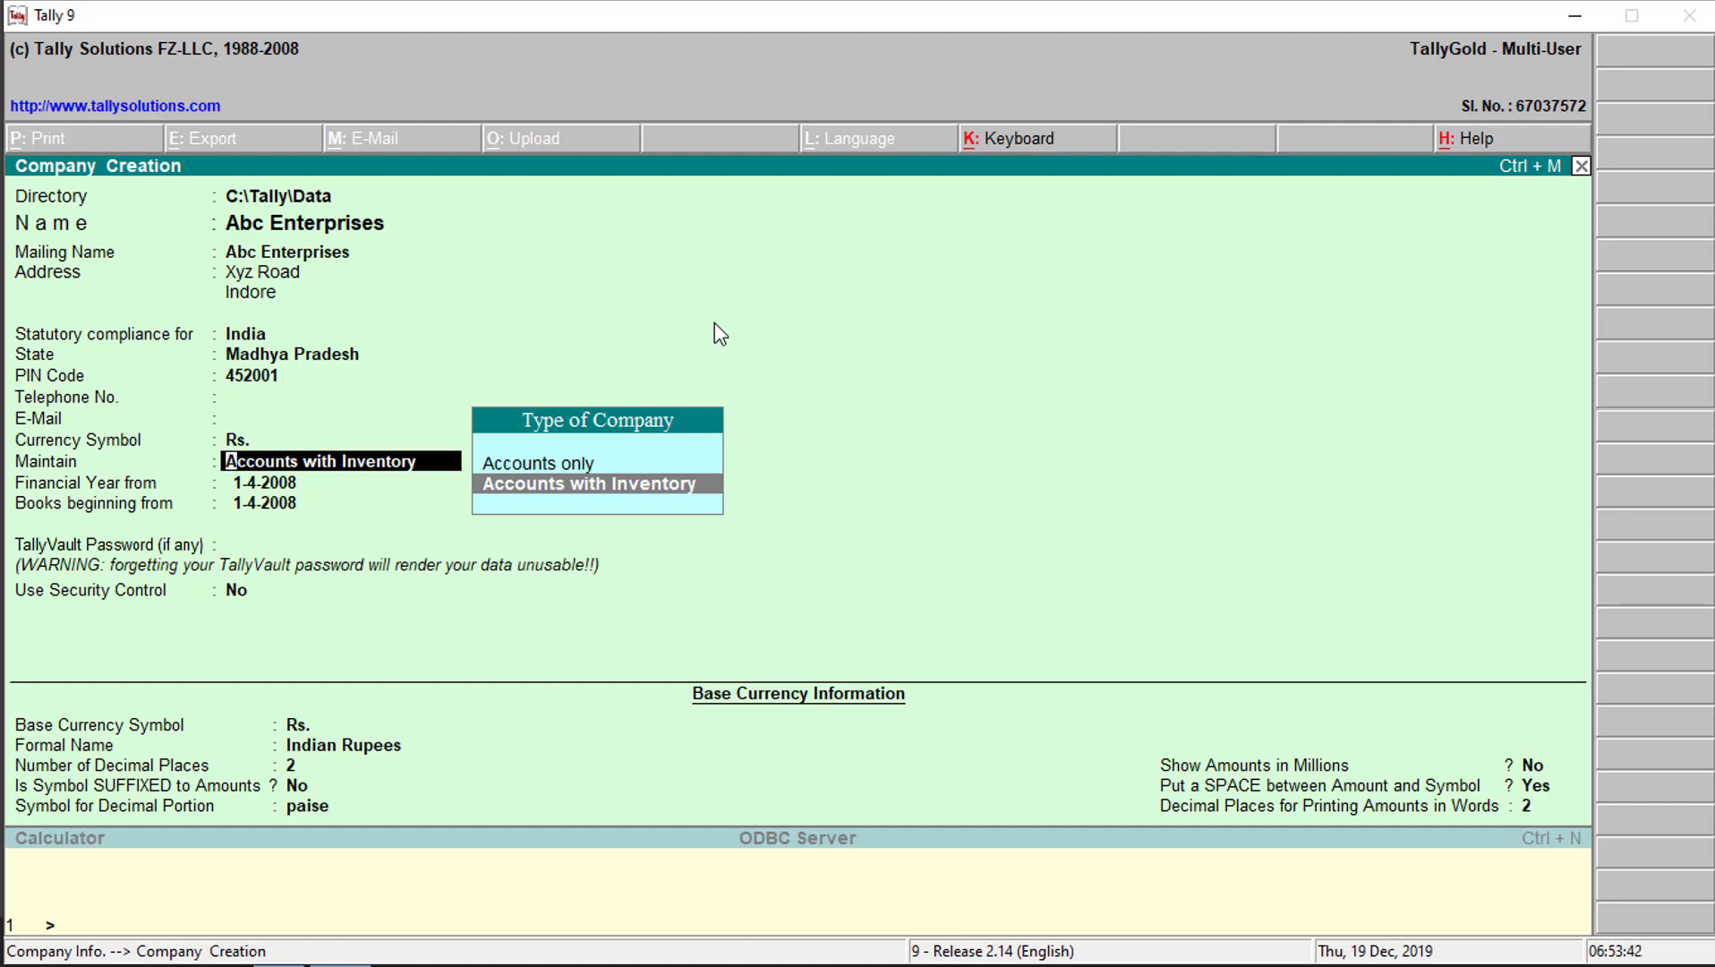
pyautogui.press('Up')
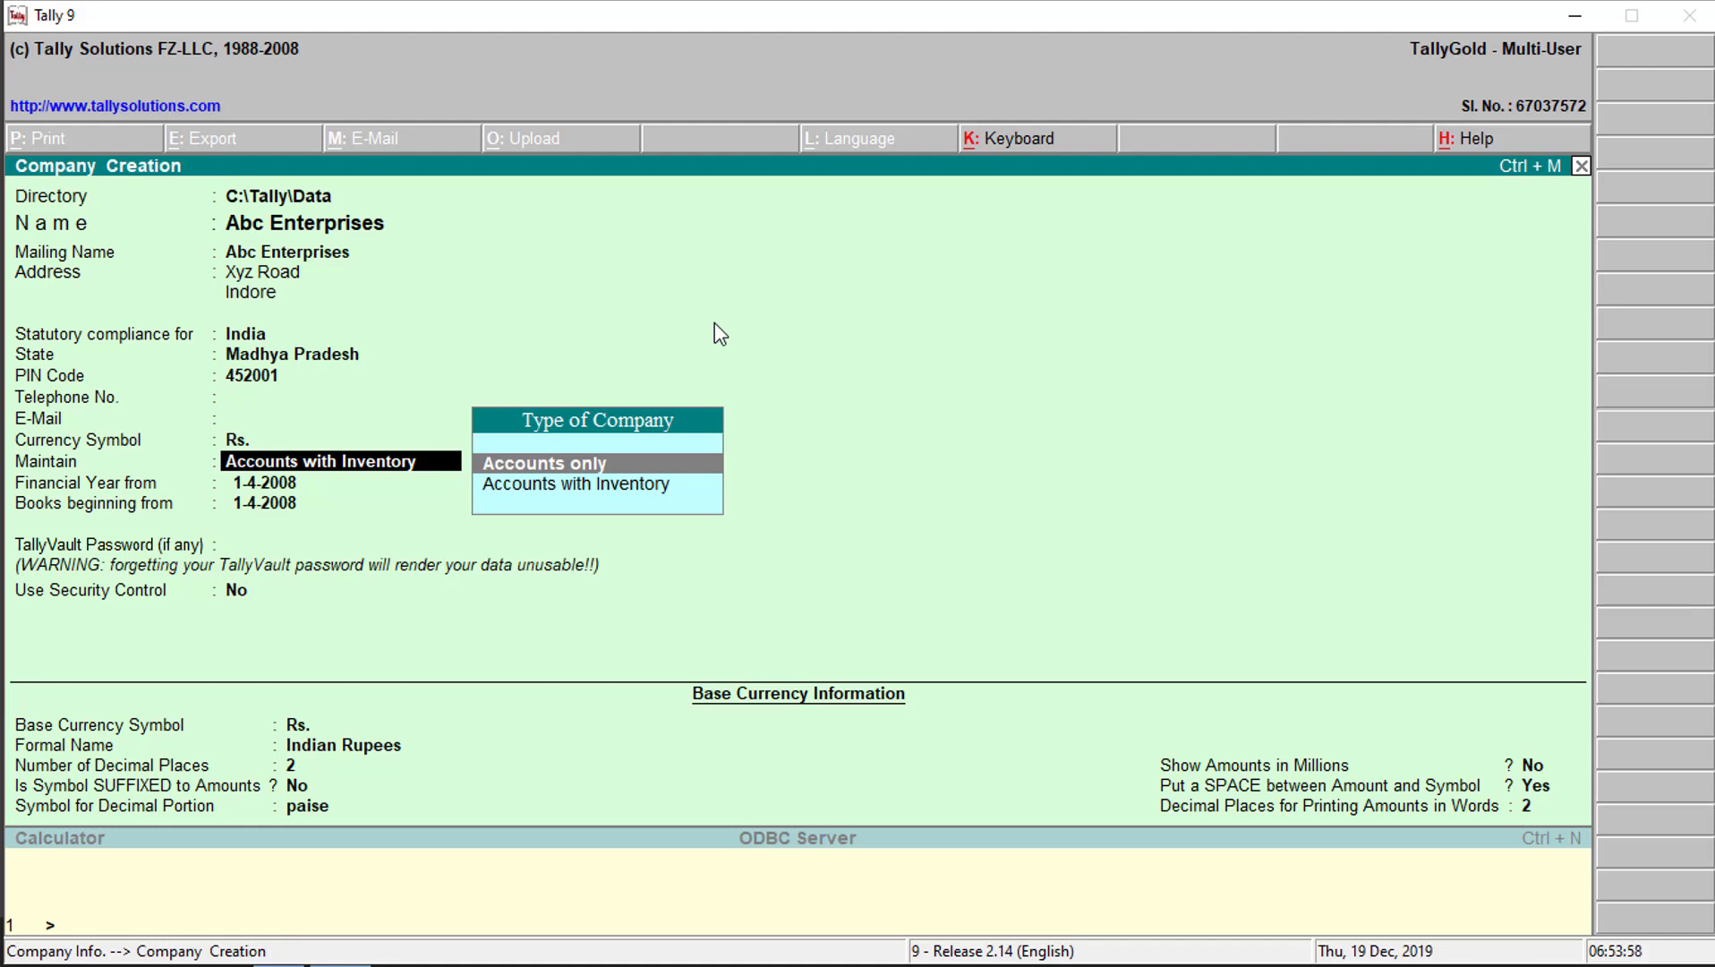
pyautogui.press('Return')
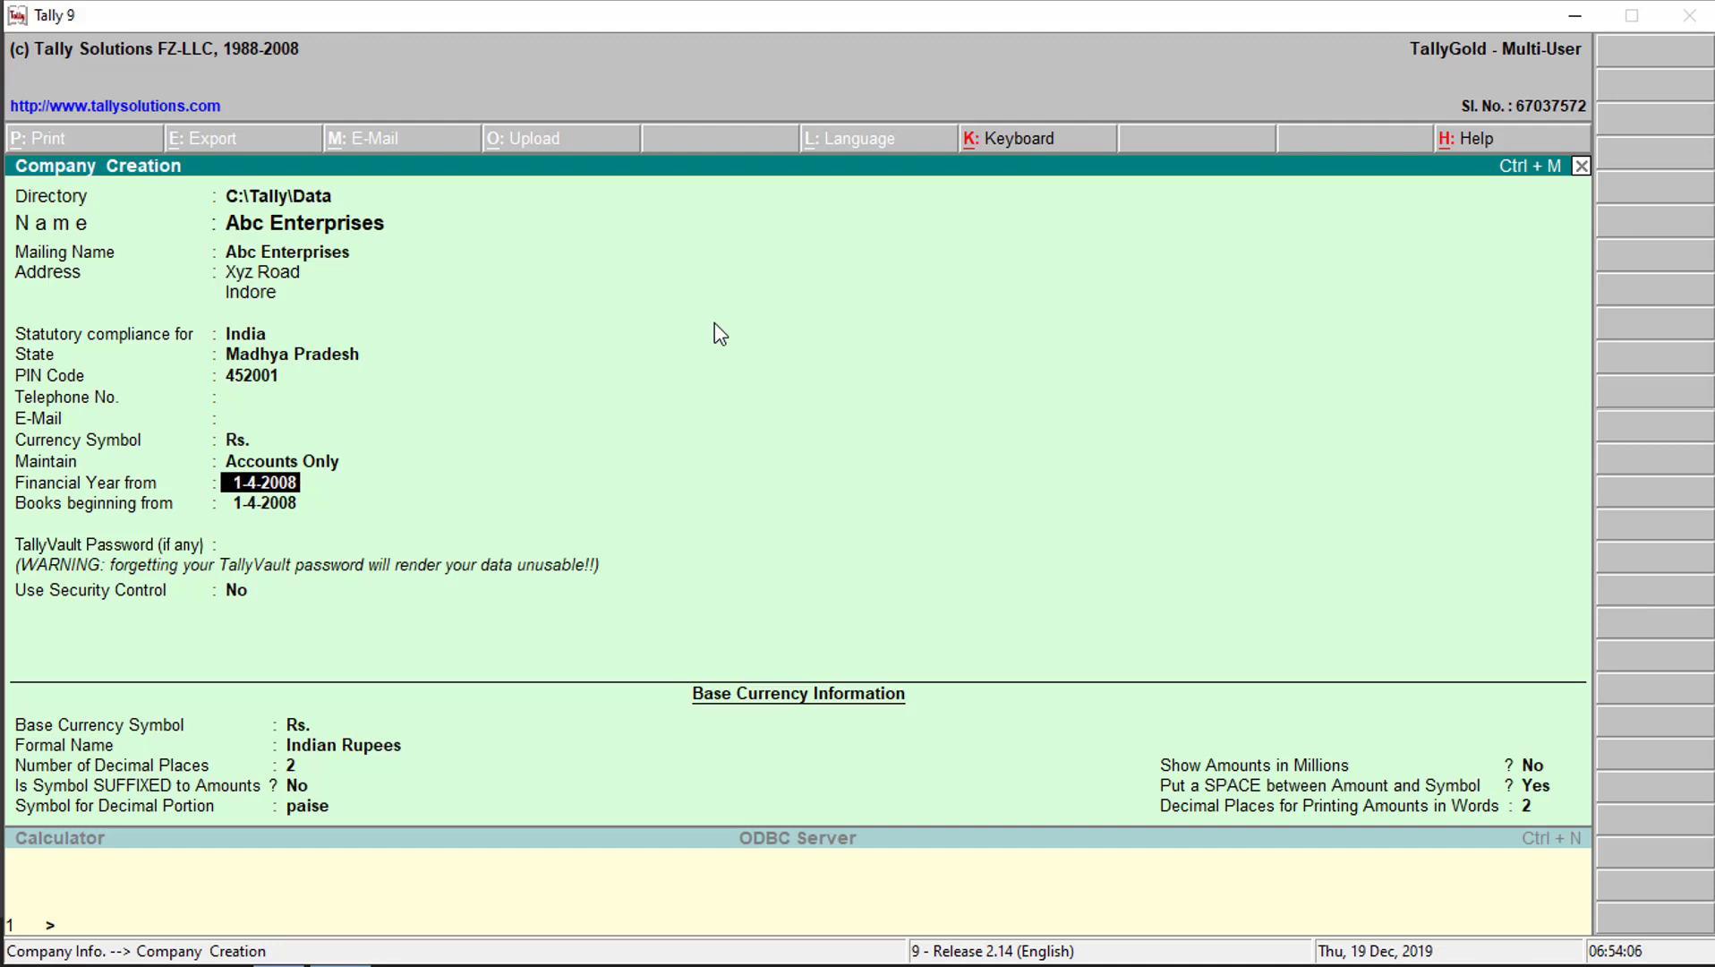
# Step: Set the financial year start to 1-4-2019 and accept 1-4-2019 as the books beginning date
pyautogui.press('BackSpace')
pyautogui.write('1-4-2019')
pyautogui.press('Return')
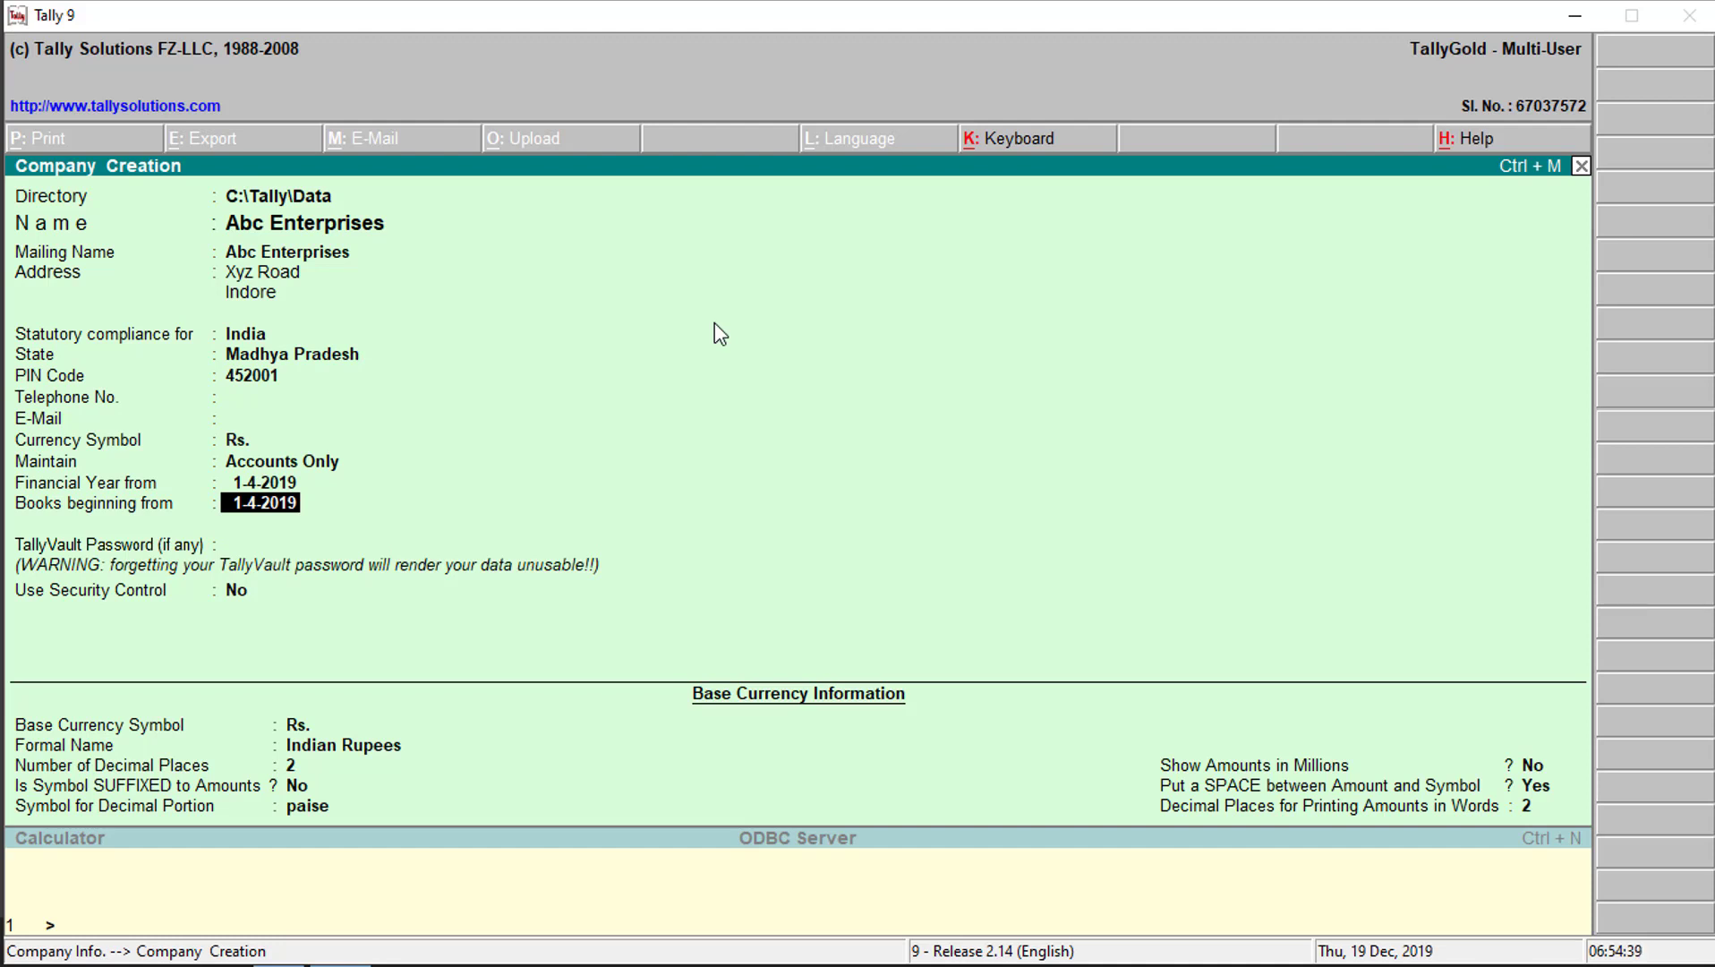
pyautogui.press('Return')
# Step: Leave the TallyVault password blank and keep security control set to No
pyautogui.press('Return')
pyautogui.press('Return')
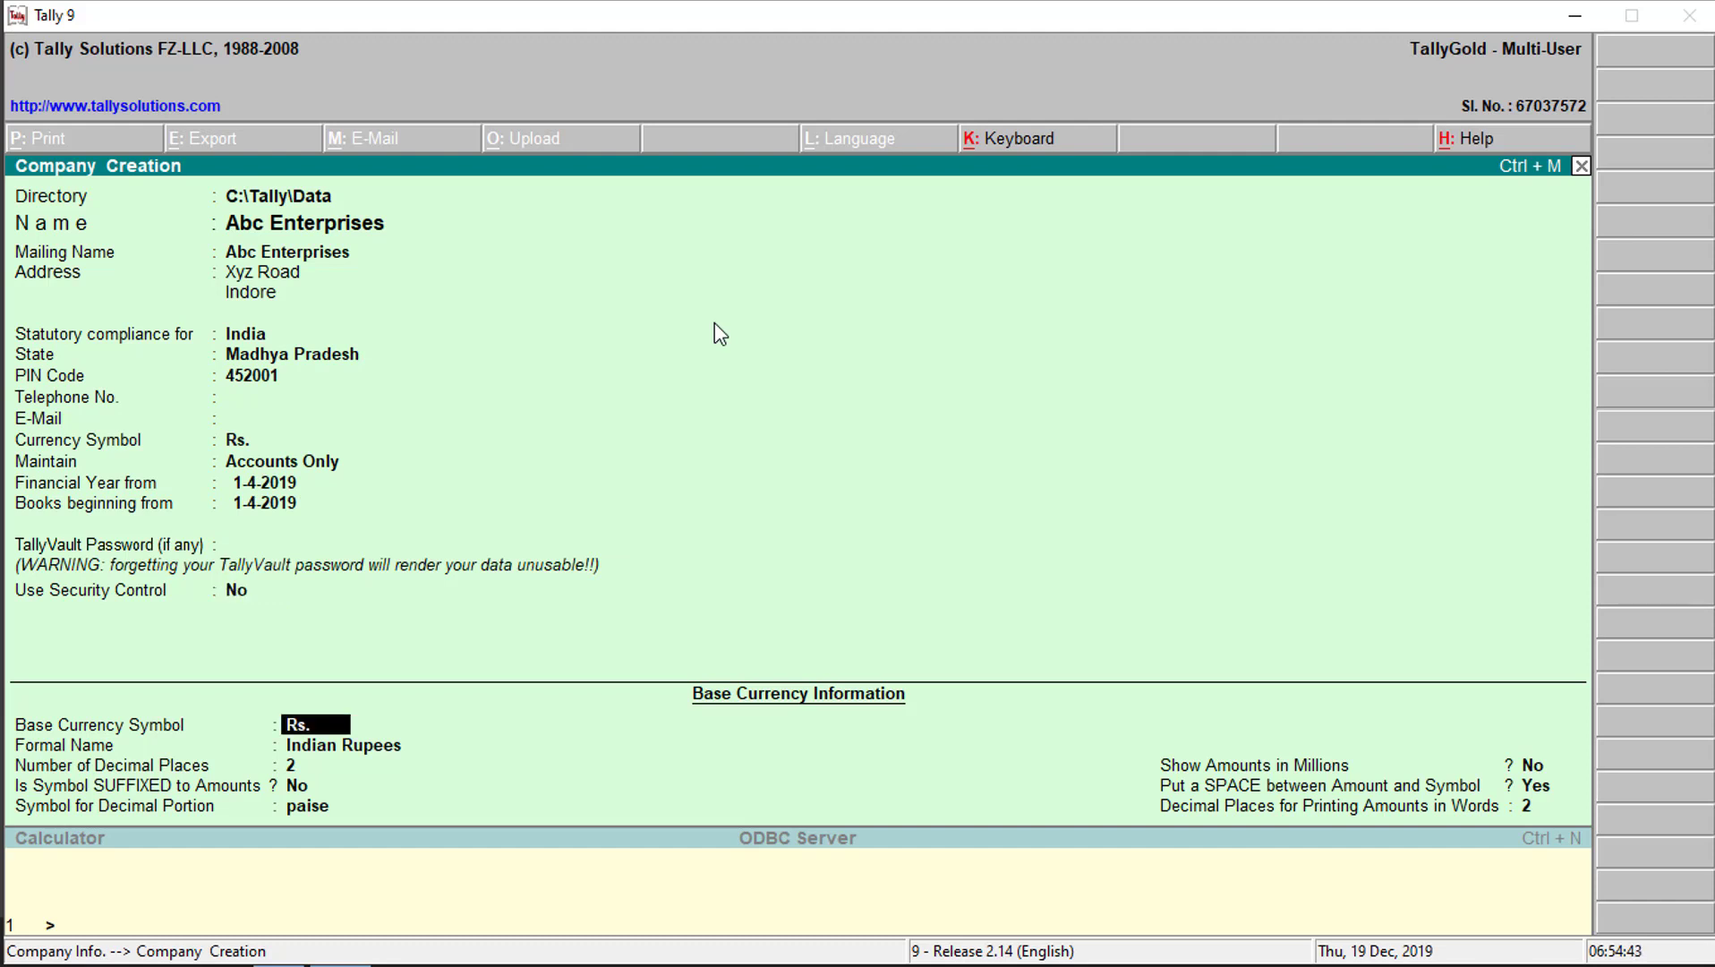
pyautogui.press('BackSpace')
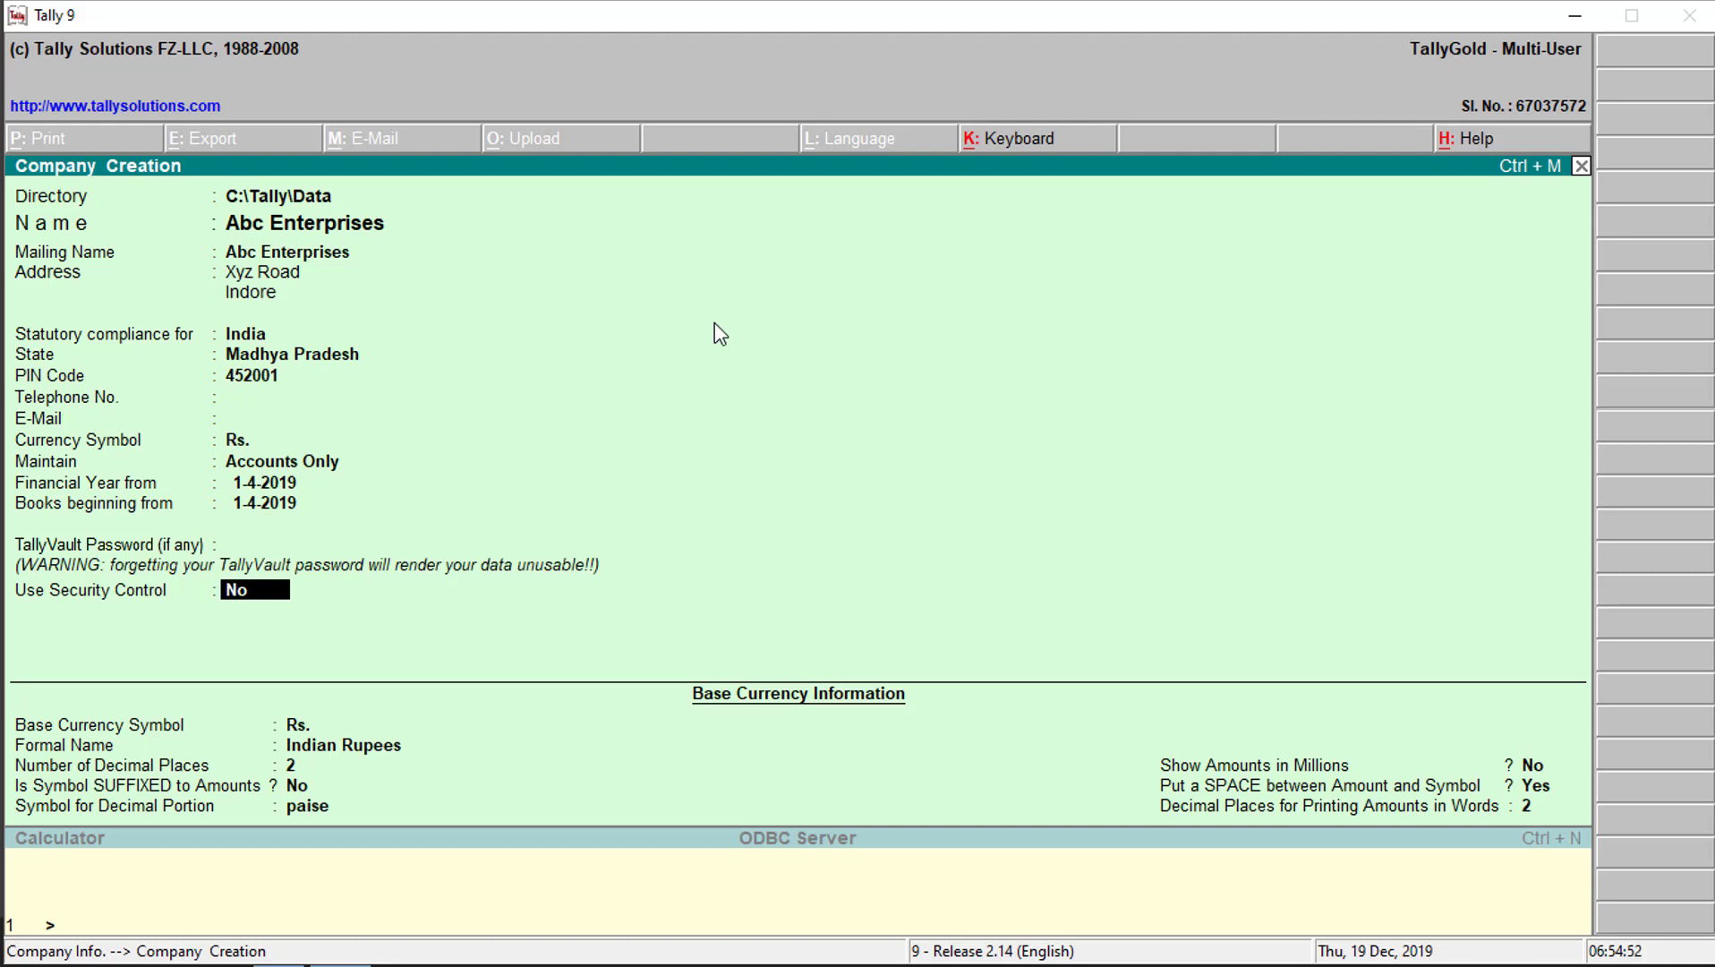
pyautogui.press('Return')
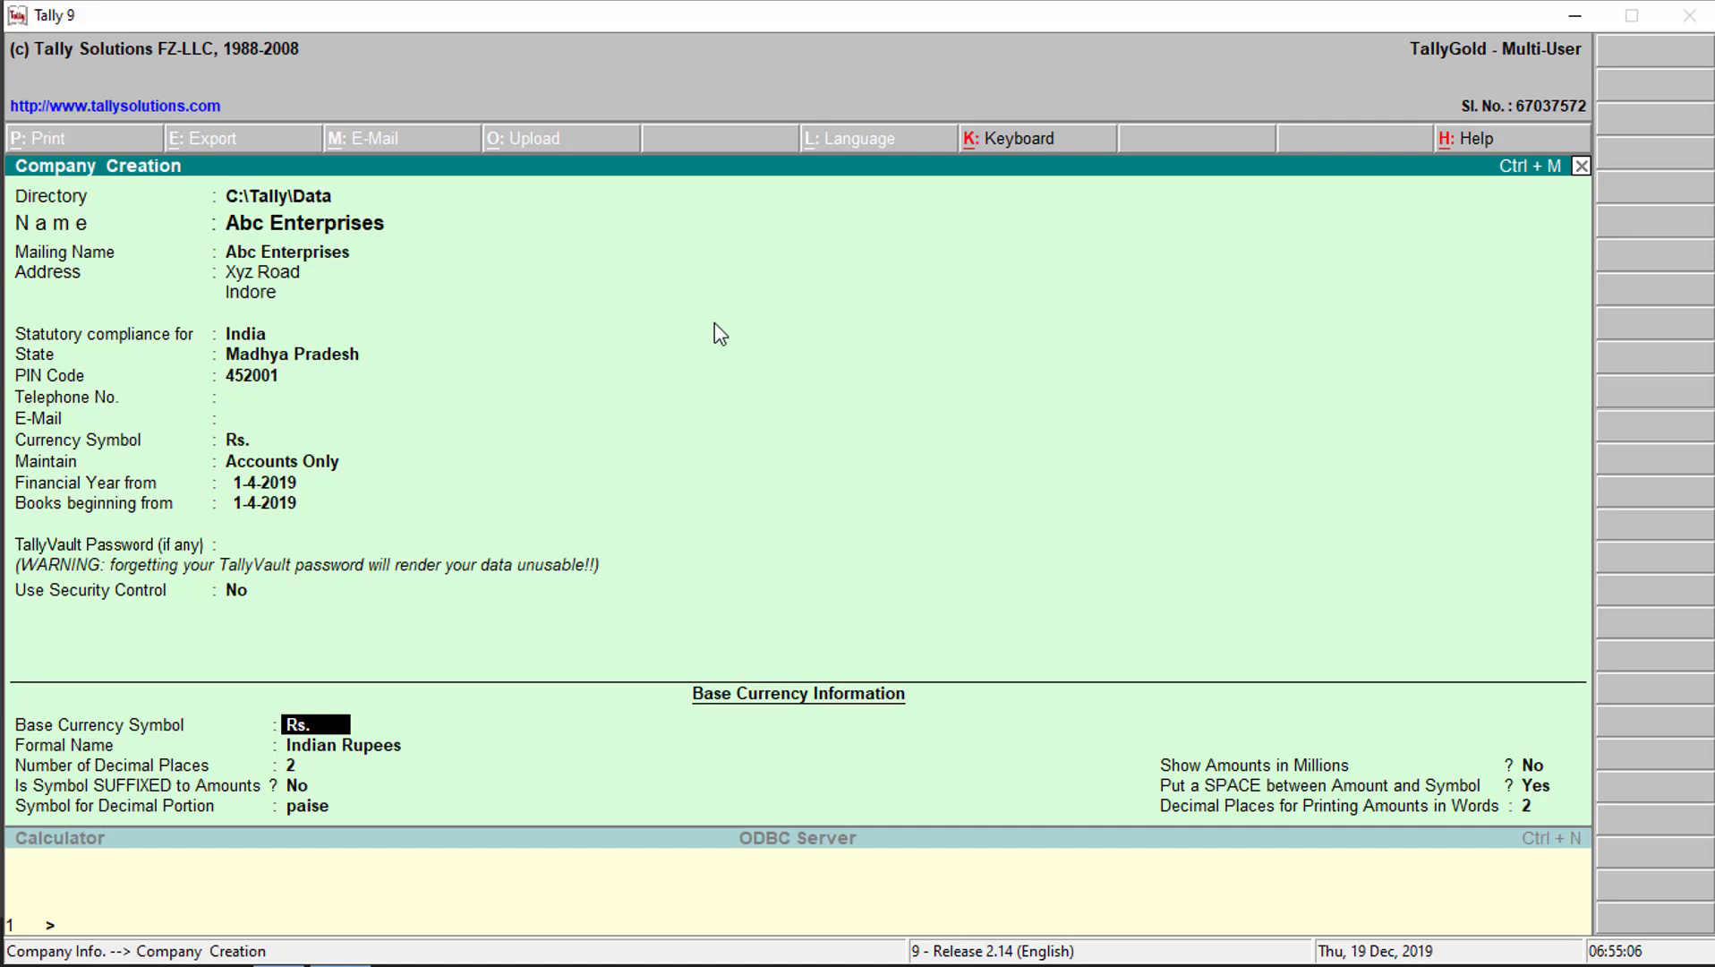
# Step: Accept the default base currency information for Indian Rupees and save the new company
pyautogui.press('Return')
pyautogui.press('Return')
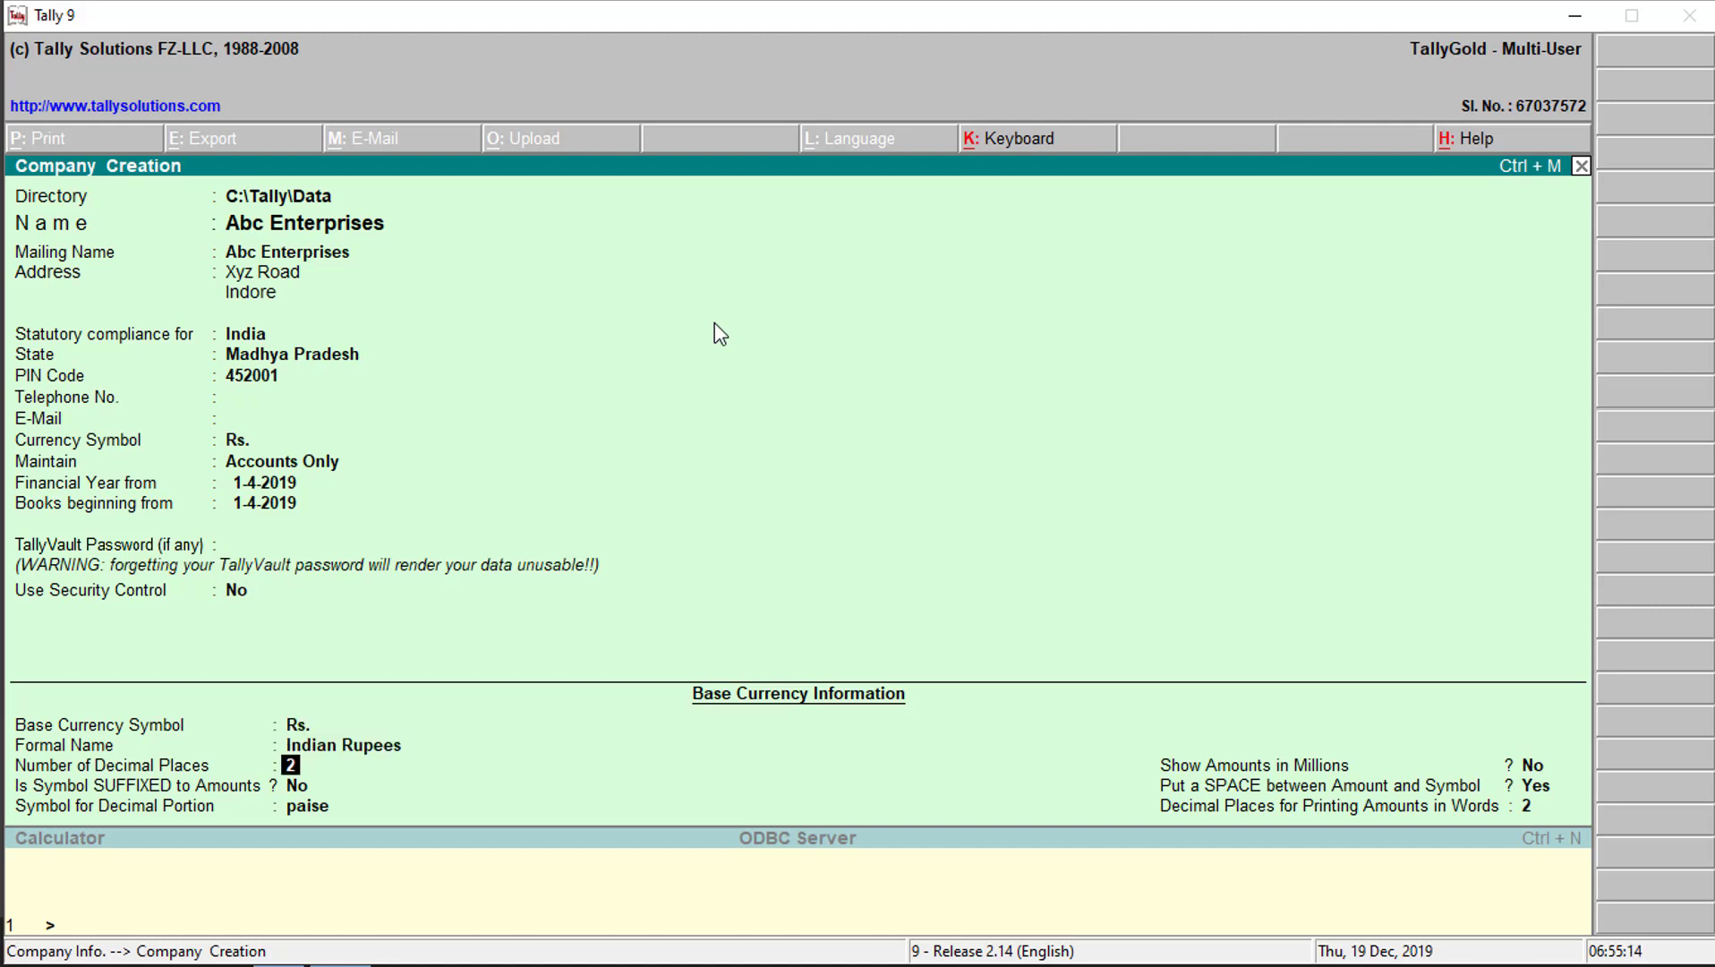
pyautogui.press('Return')
pyautogui.press('Return')
pyautogui.press('Return')
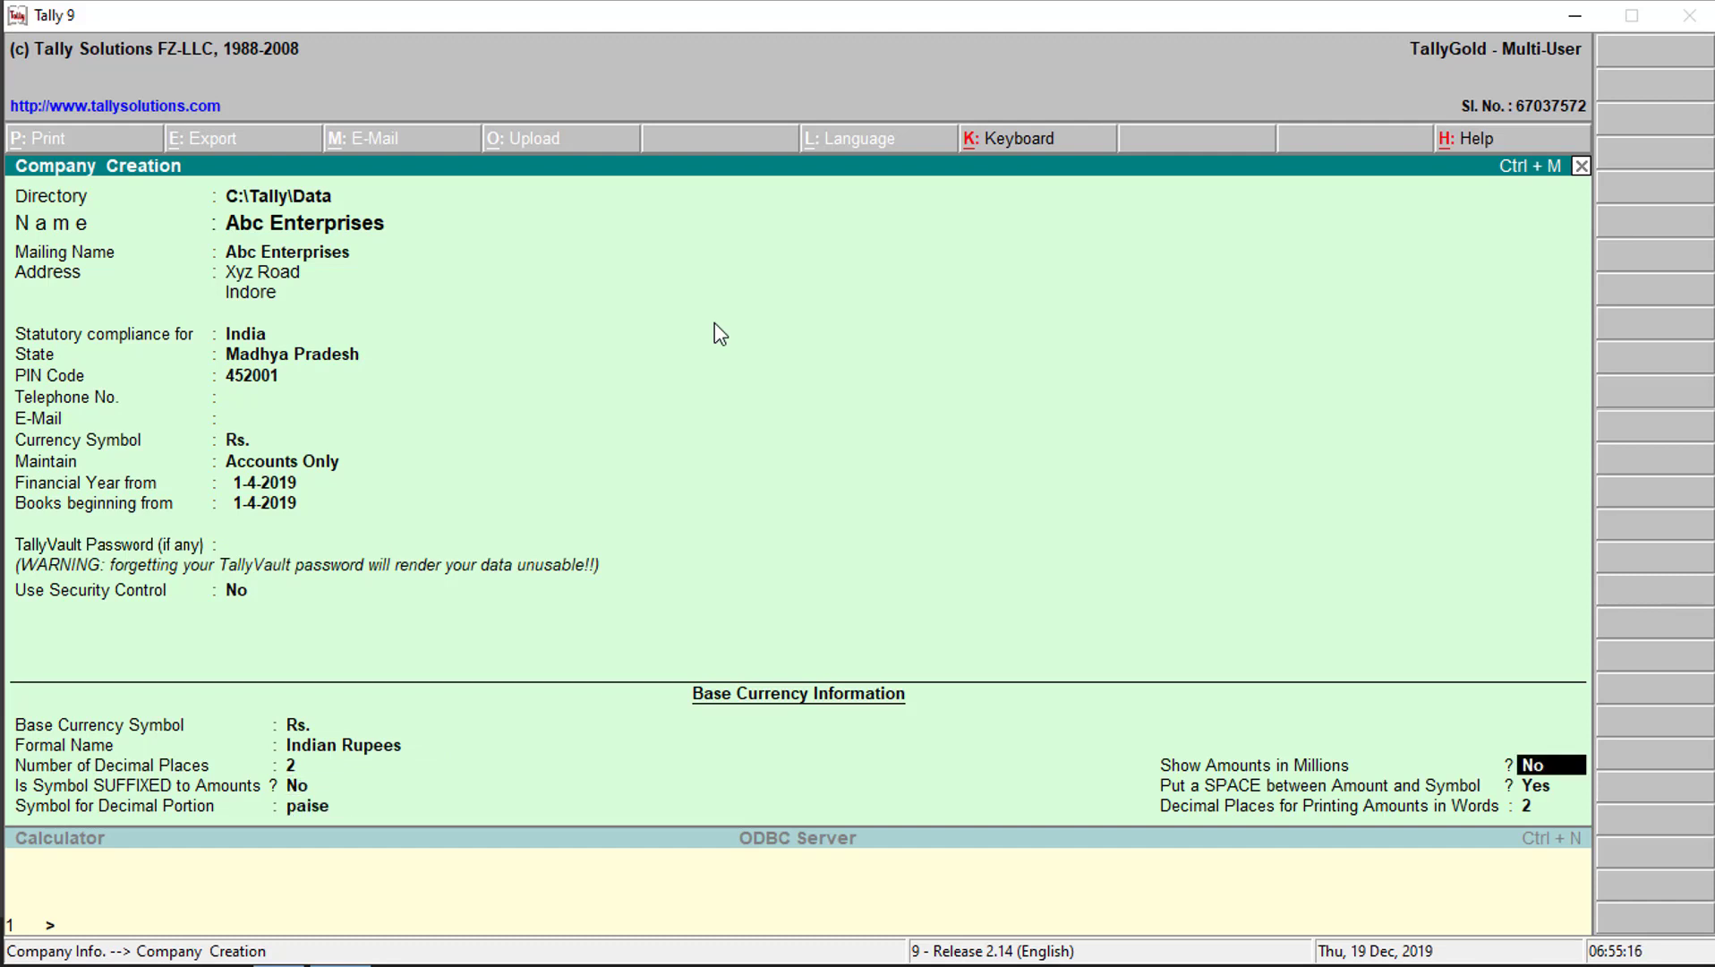
pyautogui.press('Return')
pyautogui.press('Return')
pyautogui.press('Return')
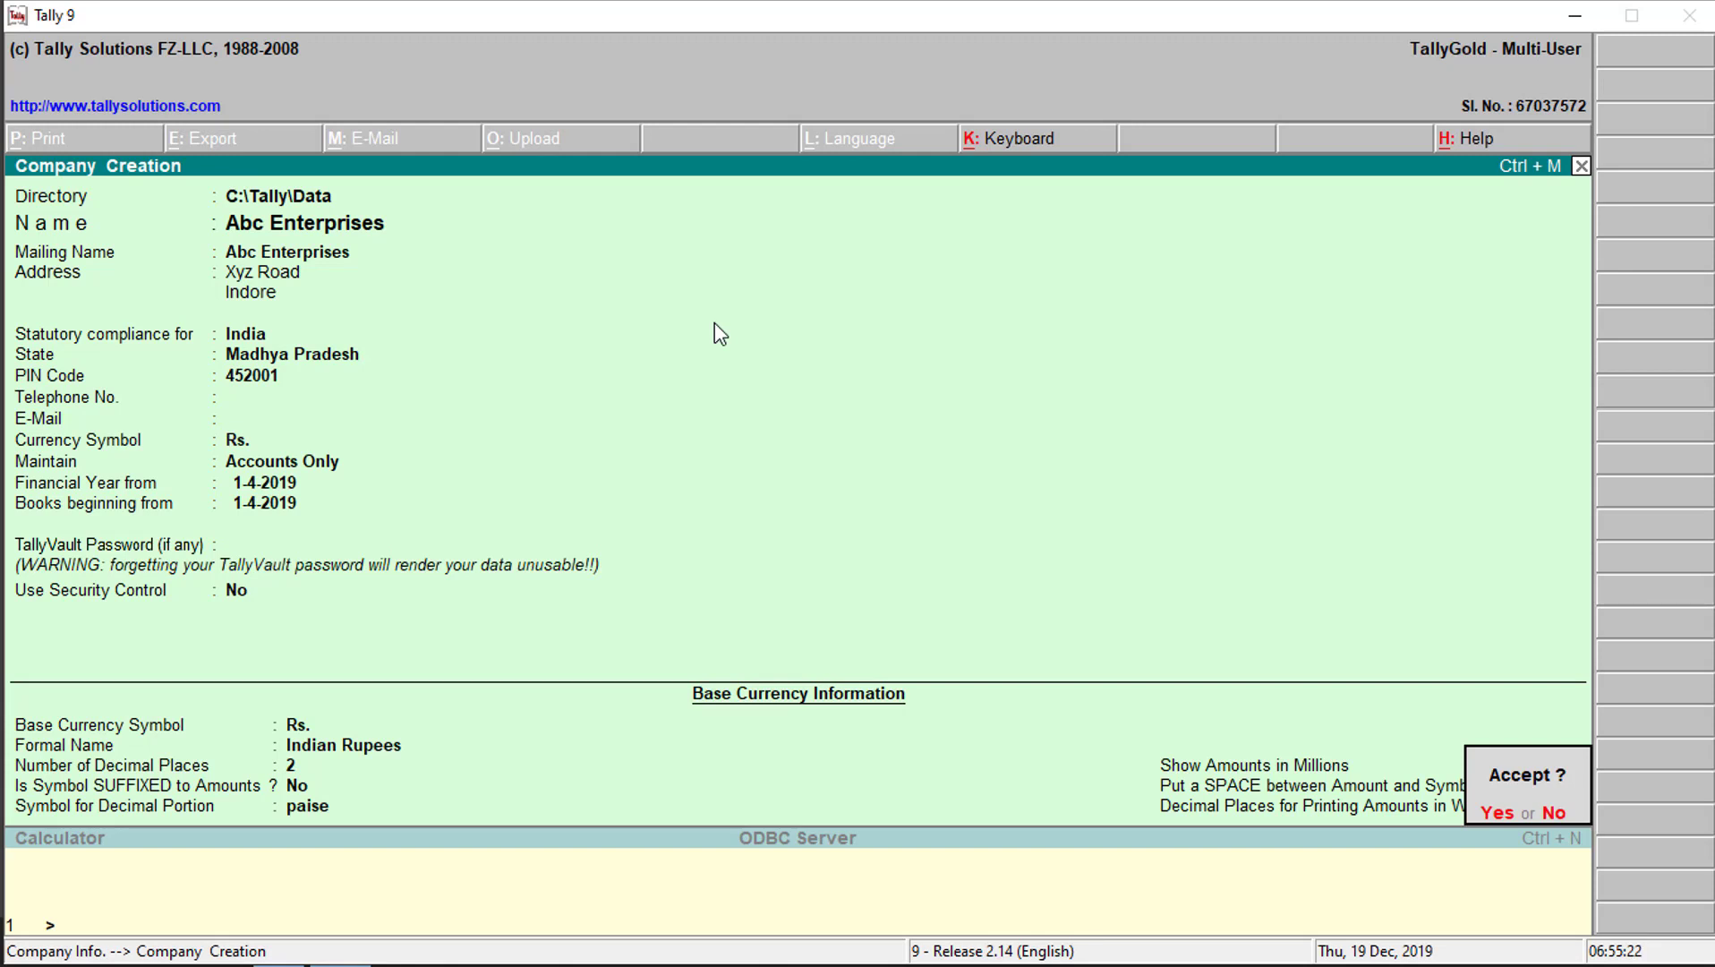
pyautogui.press('Return')
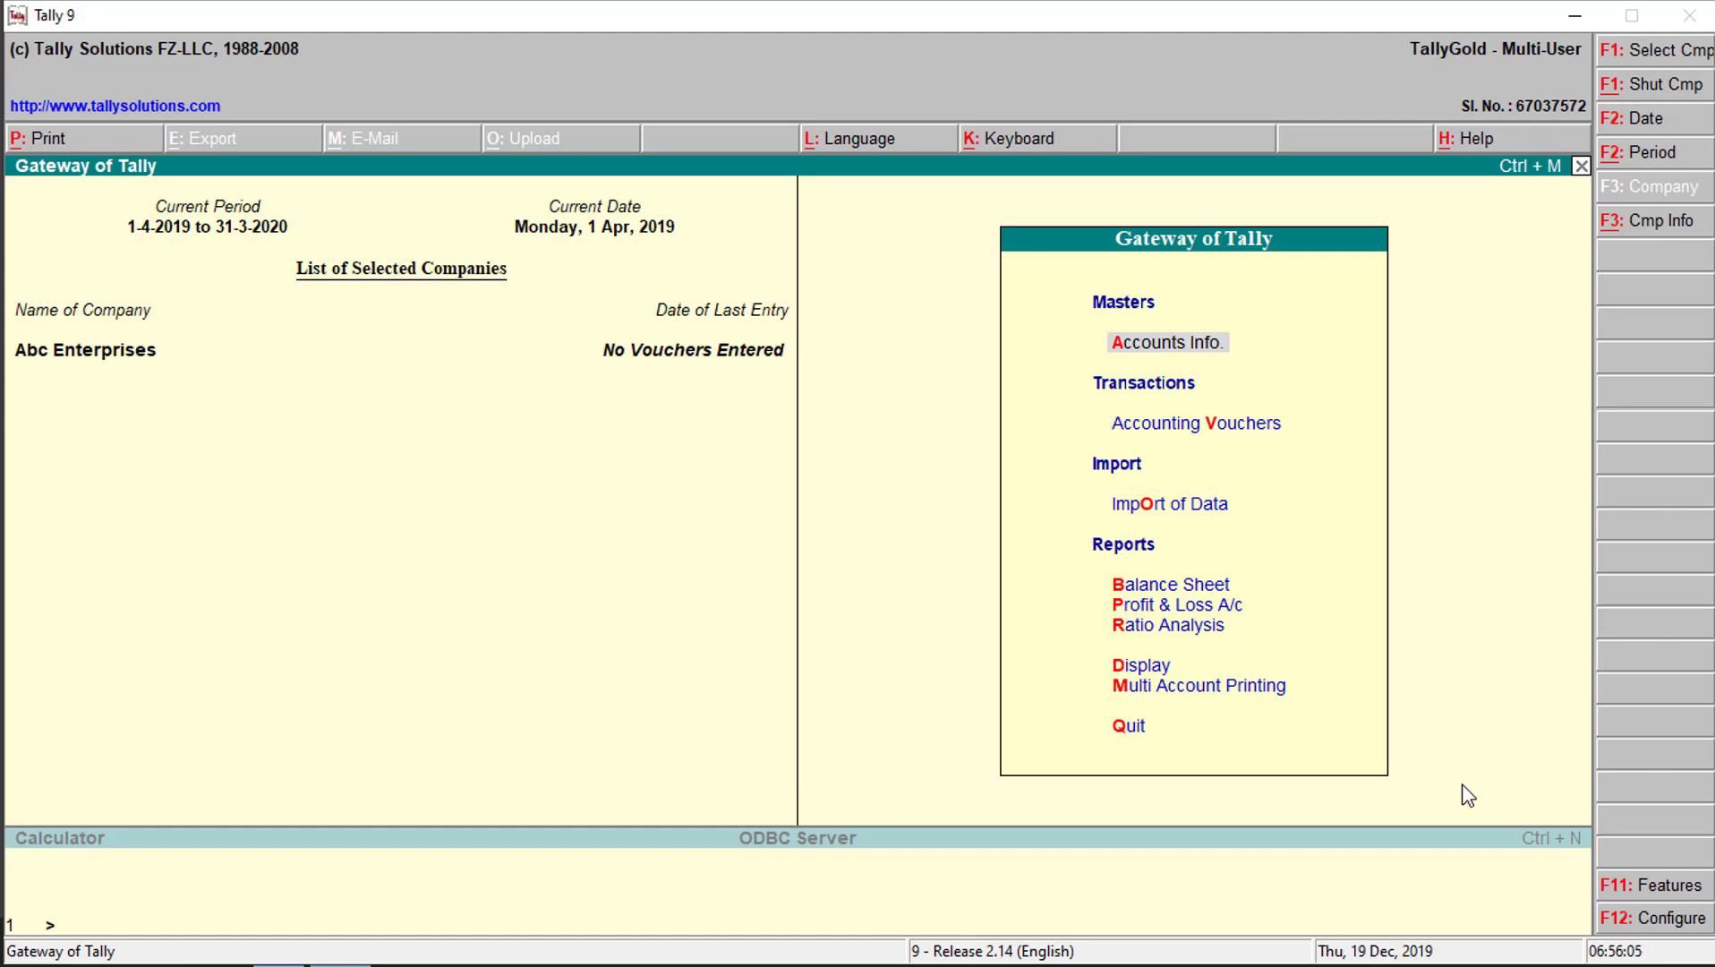
# Step: Quit Tally and reopen Tally 9 from the desktop
pyautogui.press('Escape')
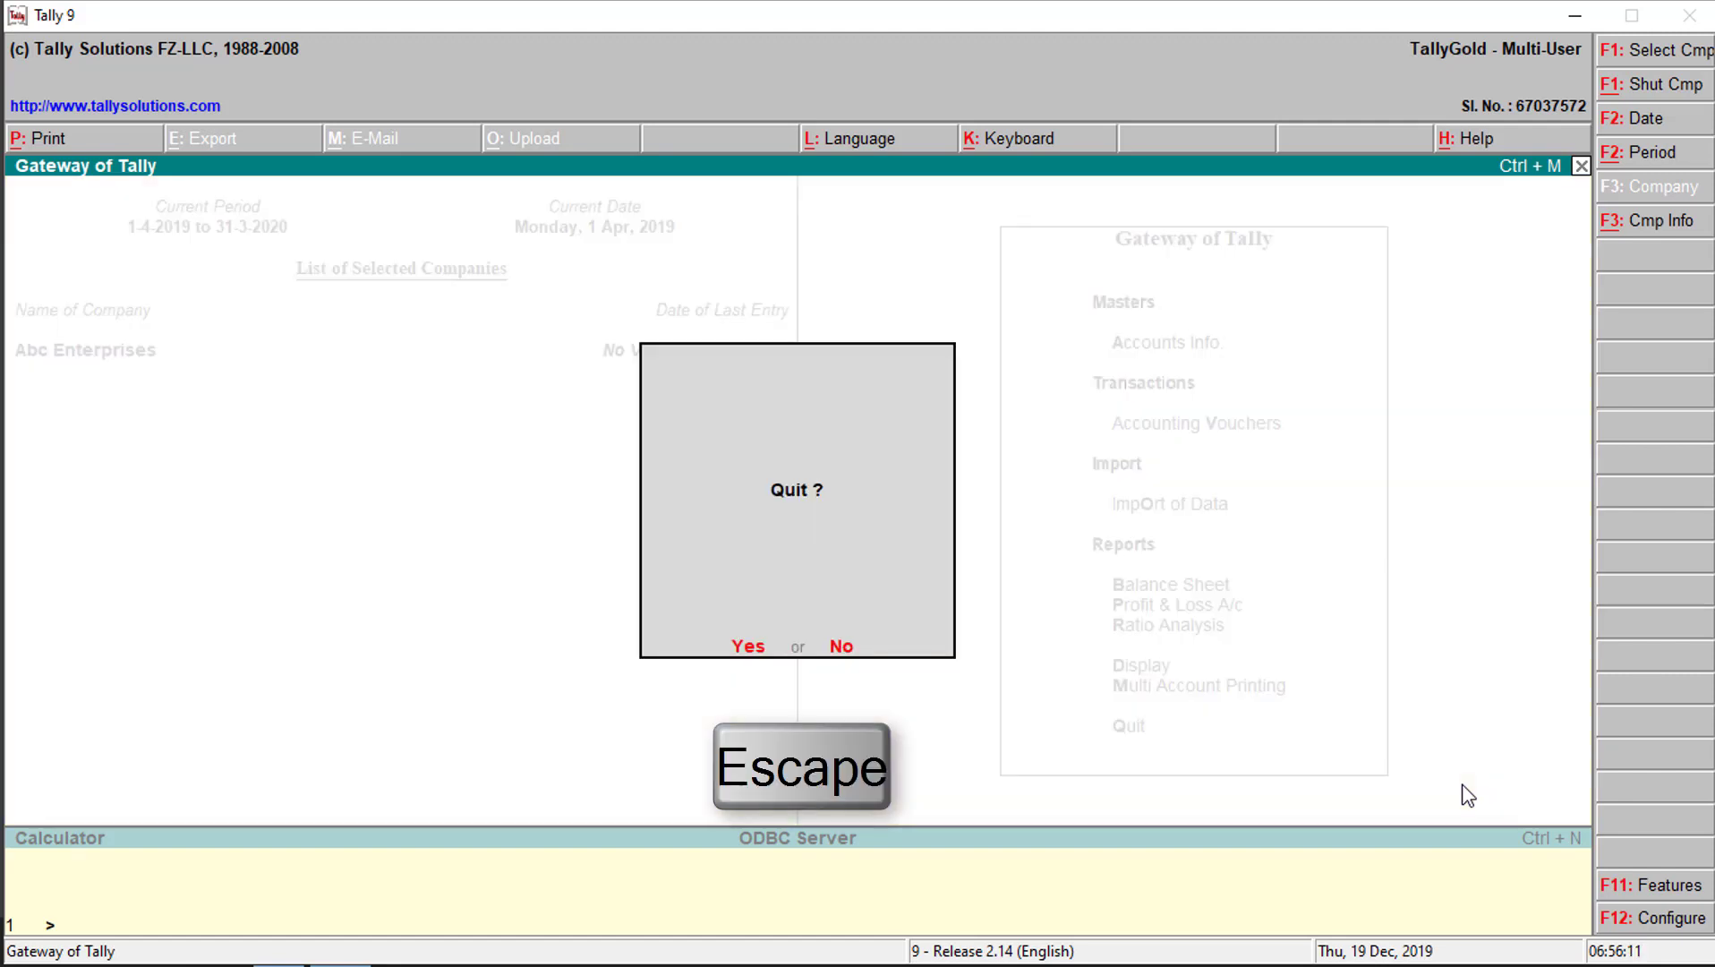
pyautogui.click(752, 649)
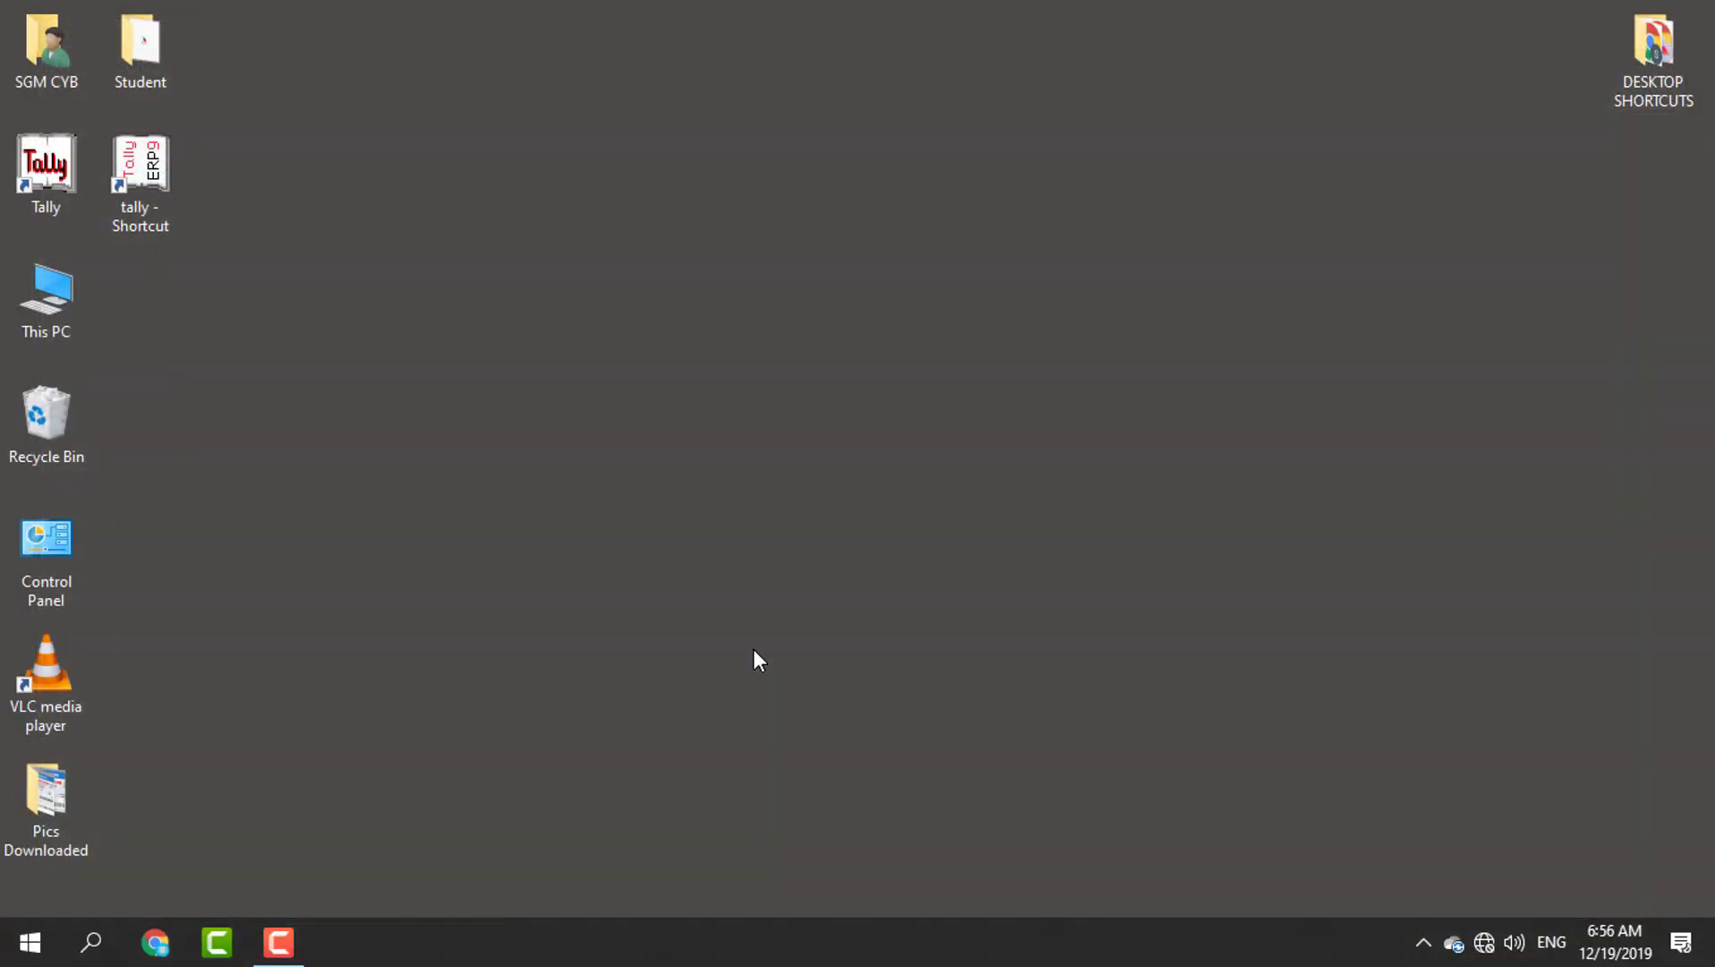
pyautogui.doubleClick(51, 196)
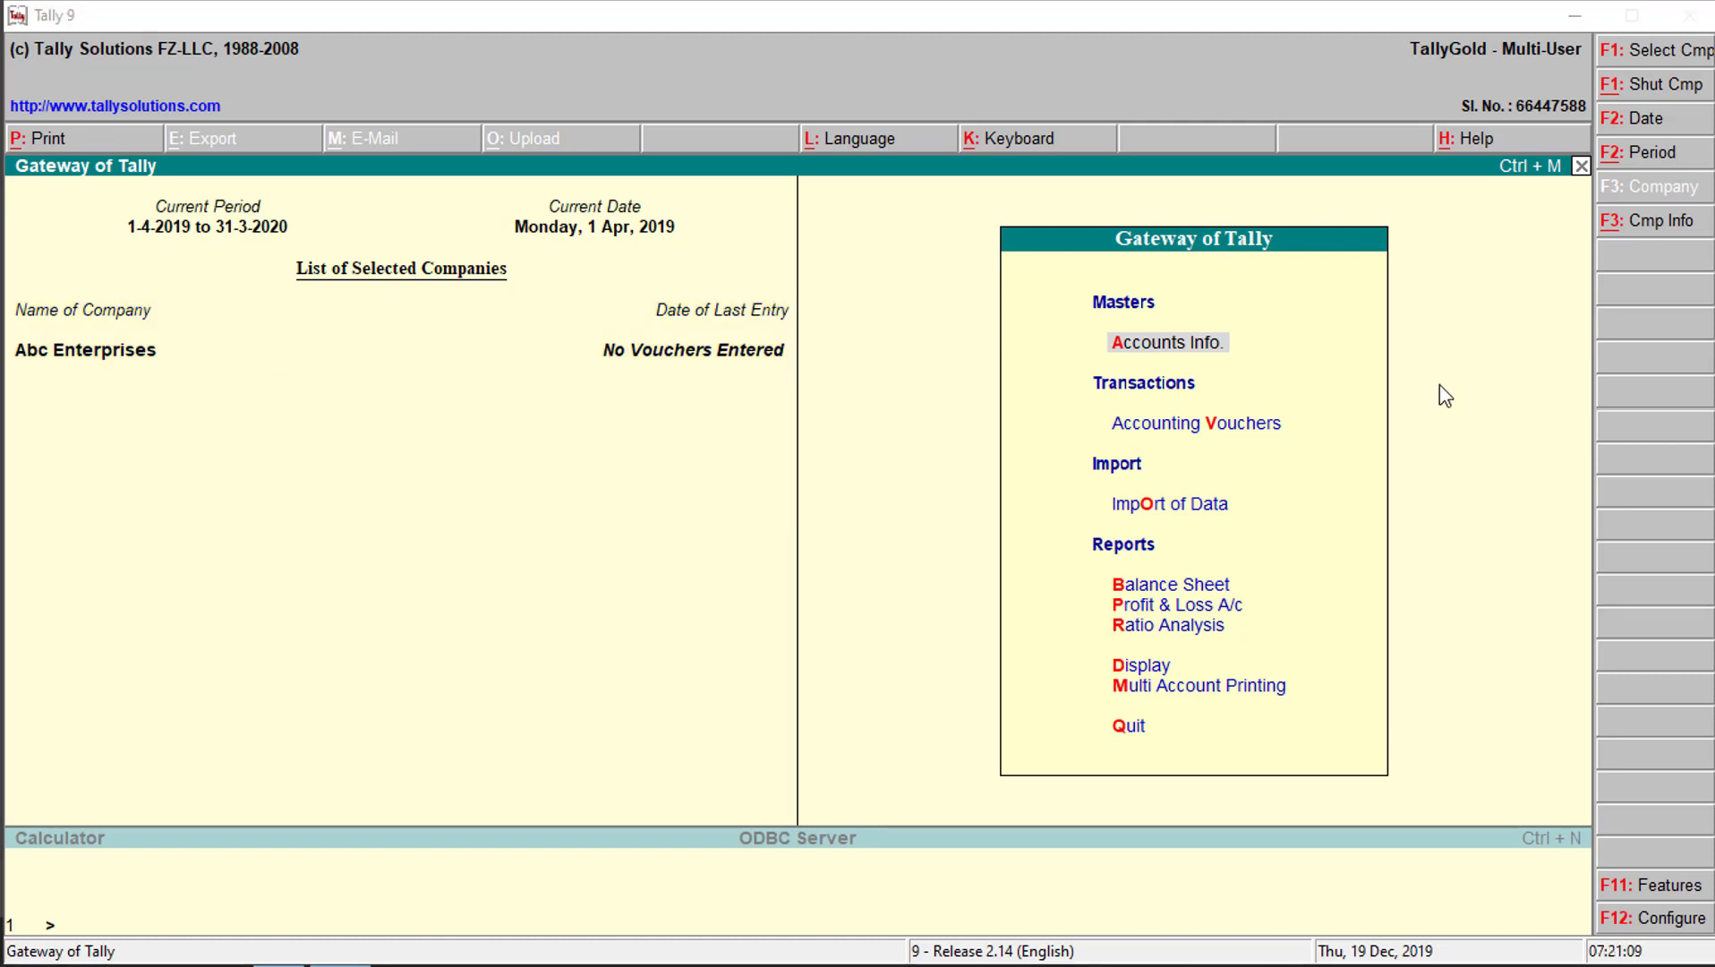
pyautogui.click(1444, 396)
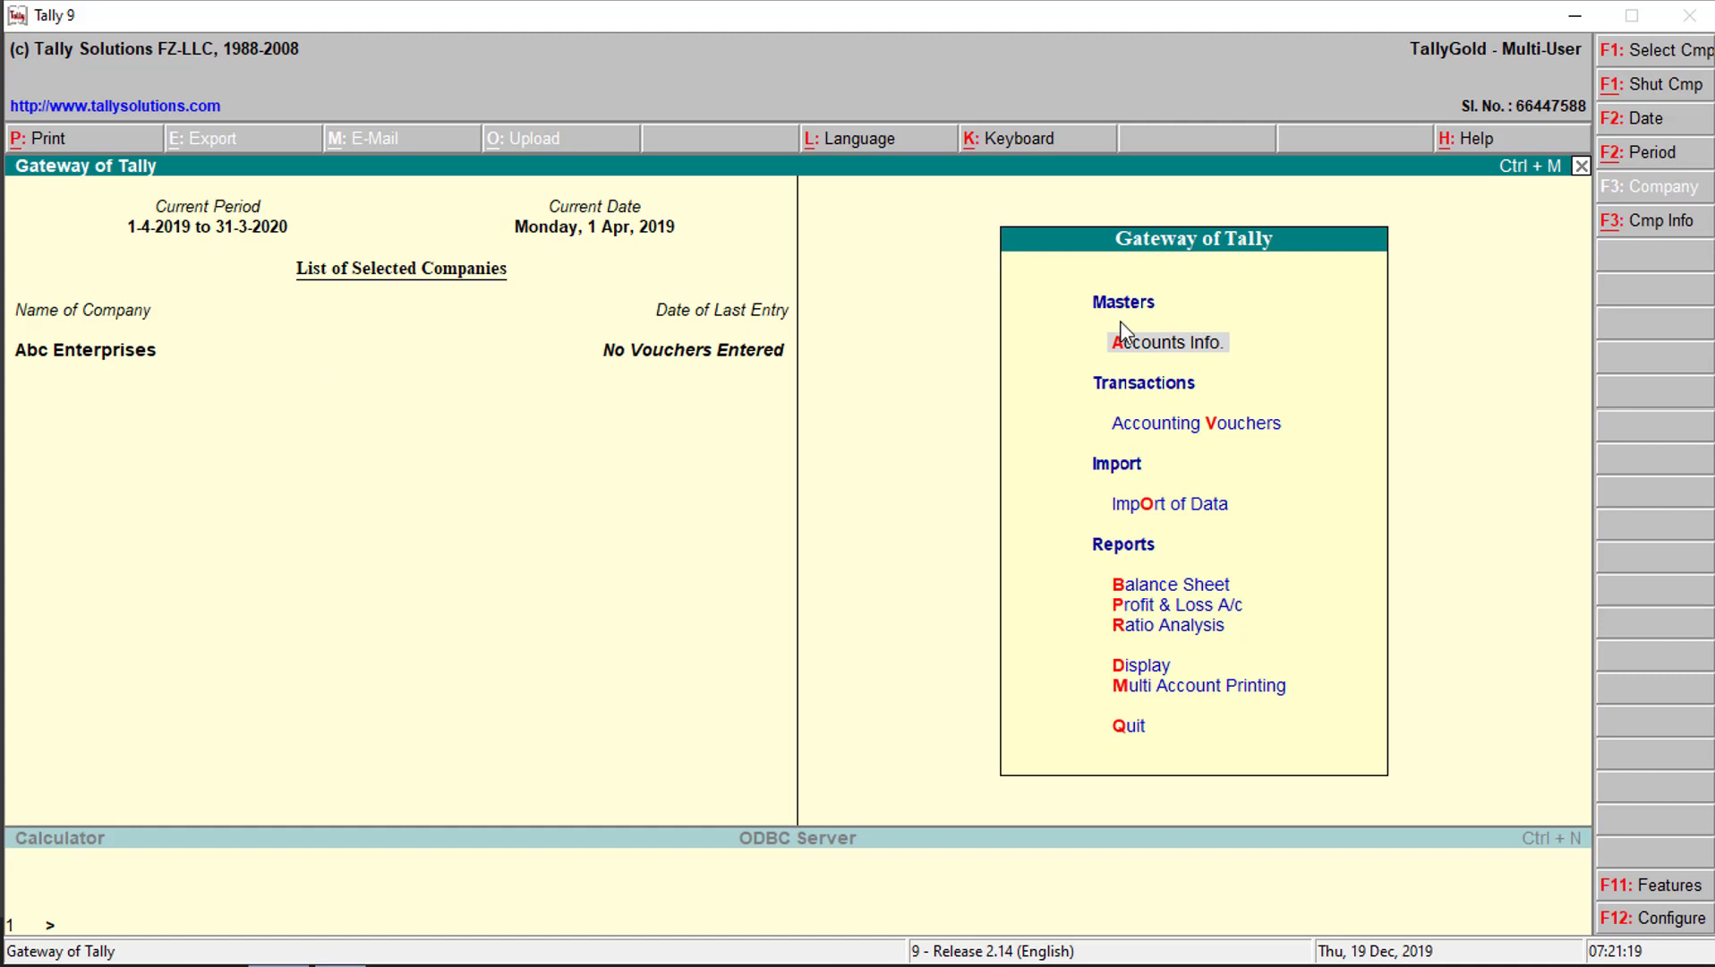
# Step: Minimize Tally and browse to C:\Tally\Data in File Explorer to examine the company's data folder
pyautogui.click(1584, 12)
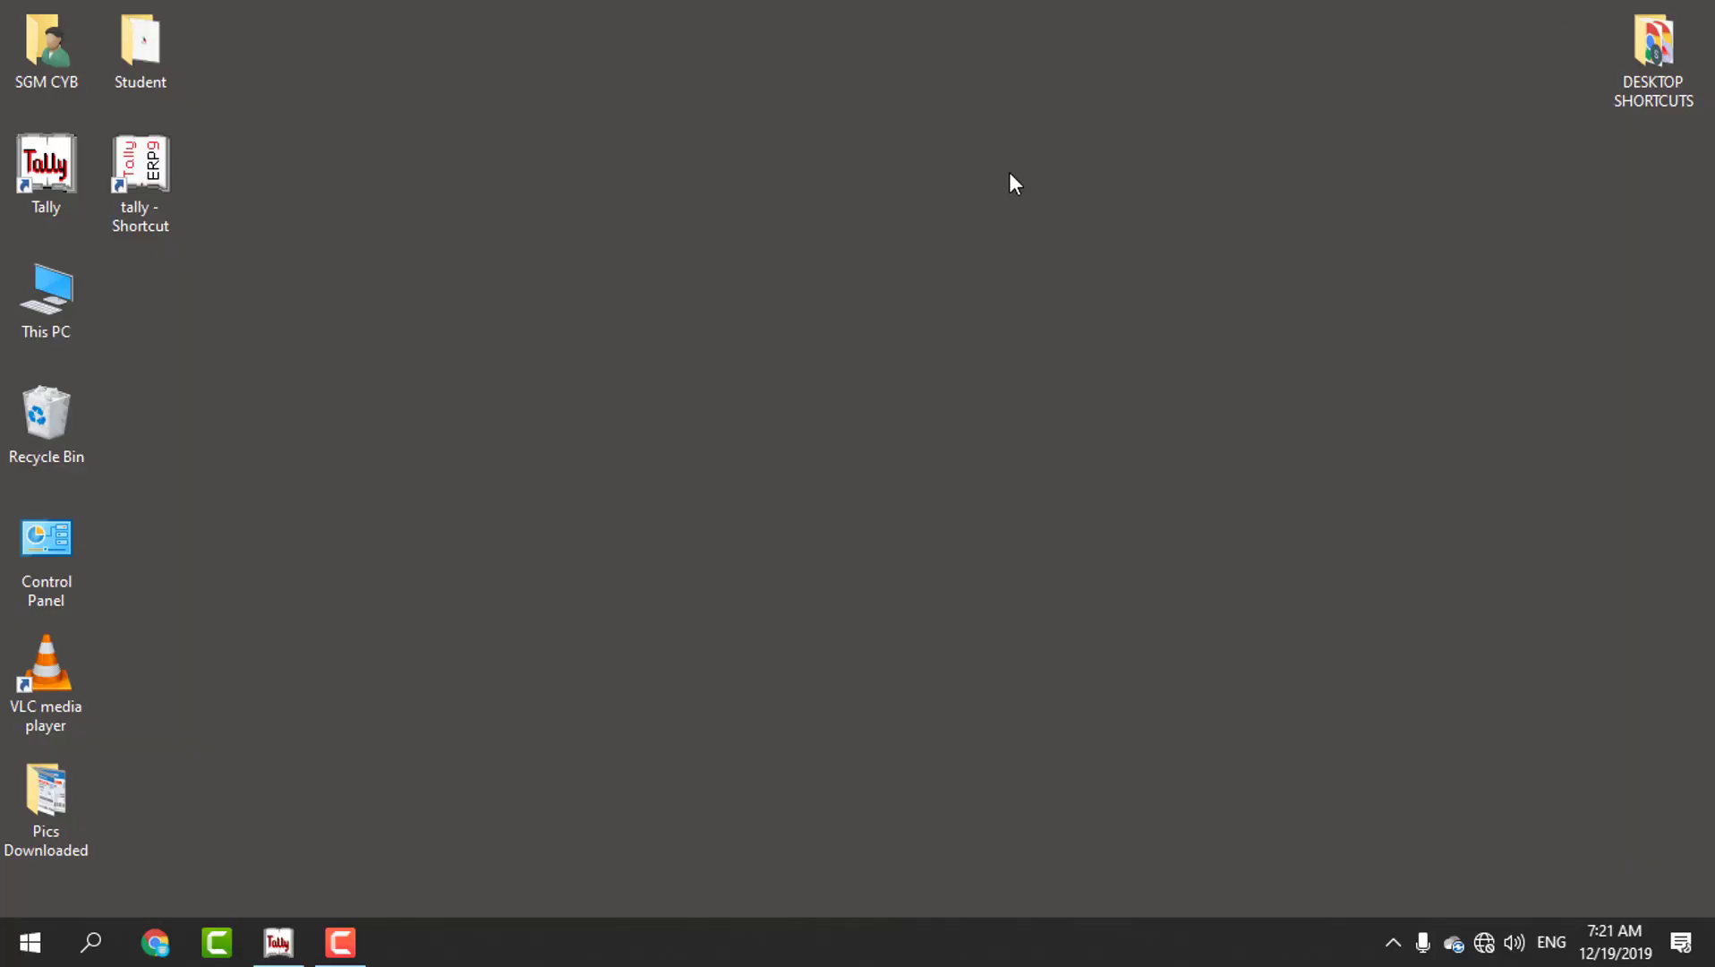
pyautogui.click(55, 190)
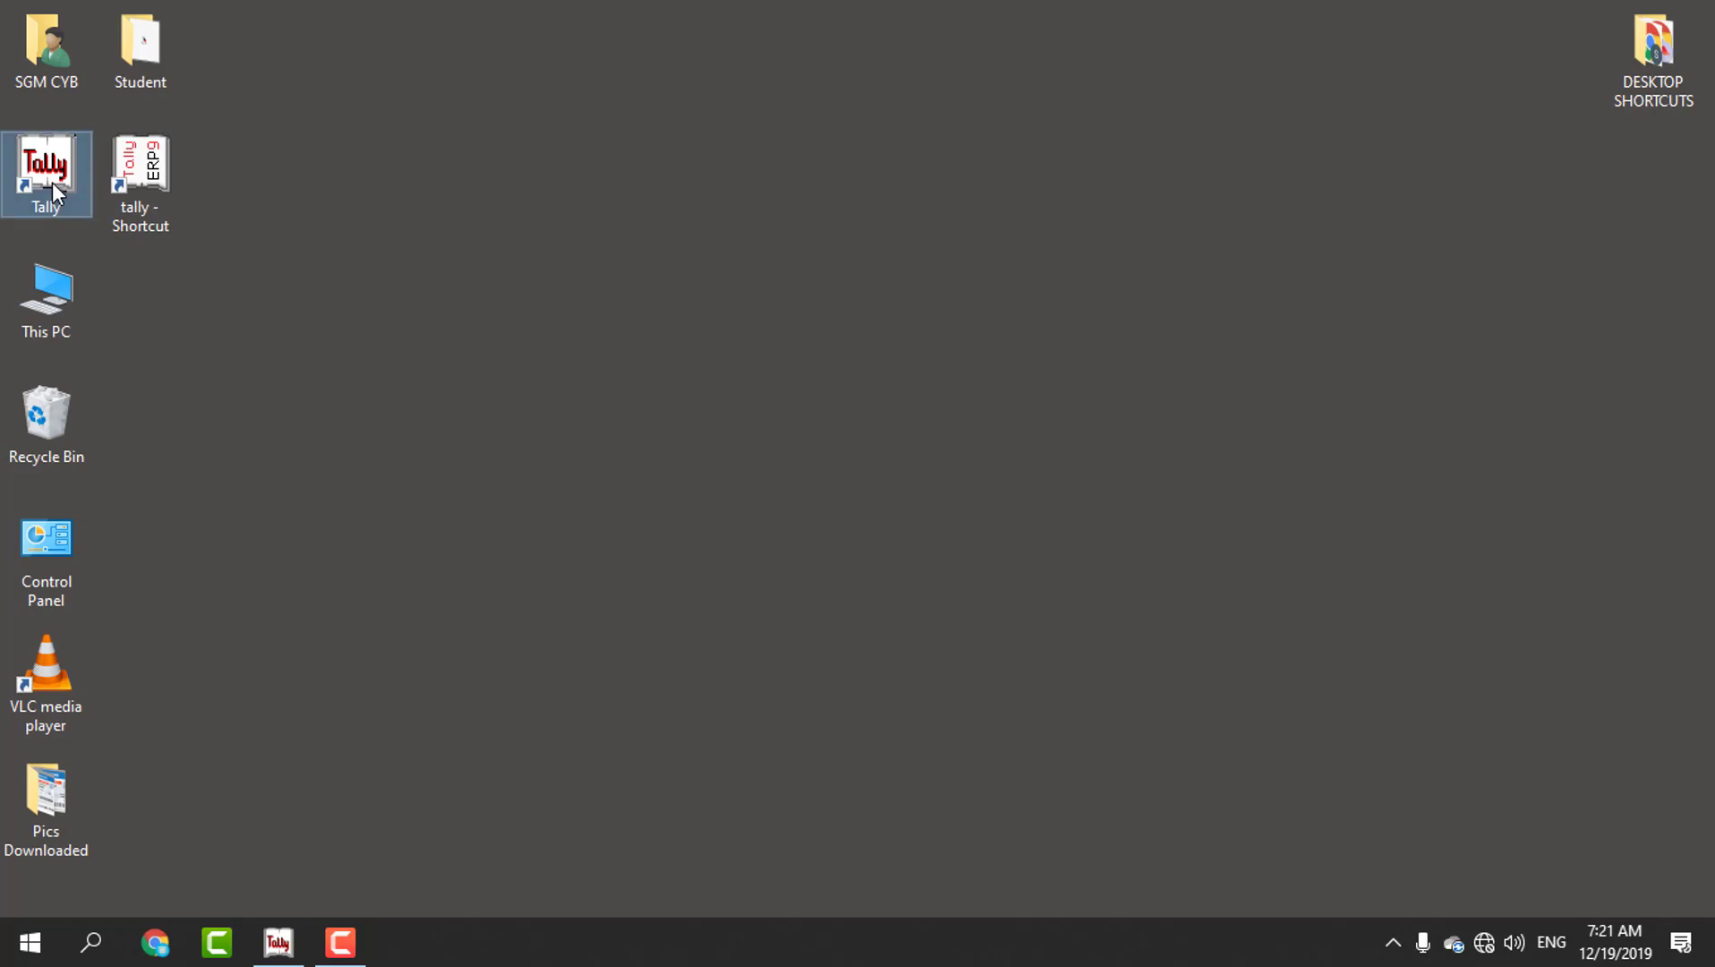
pyautogui.doubleClick(70, 297)
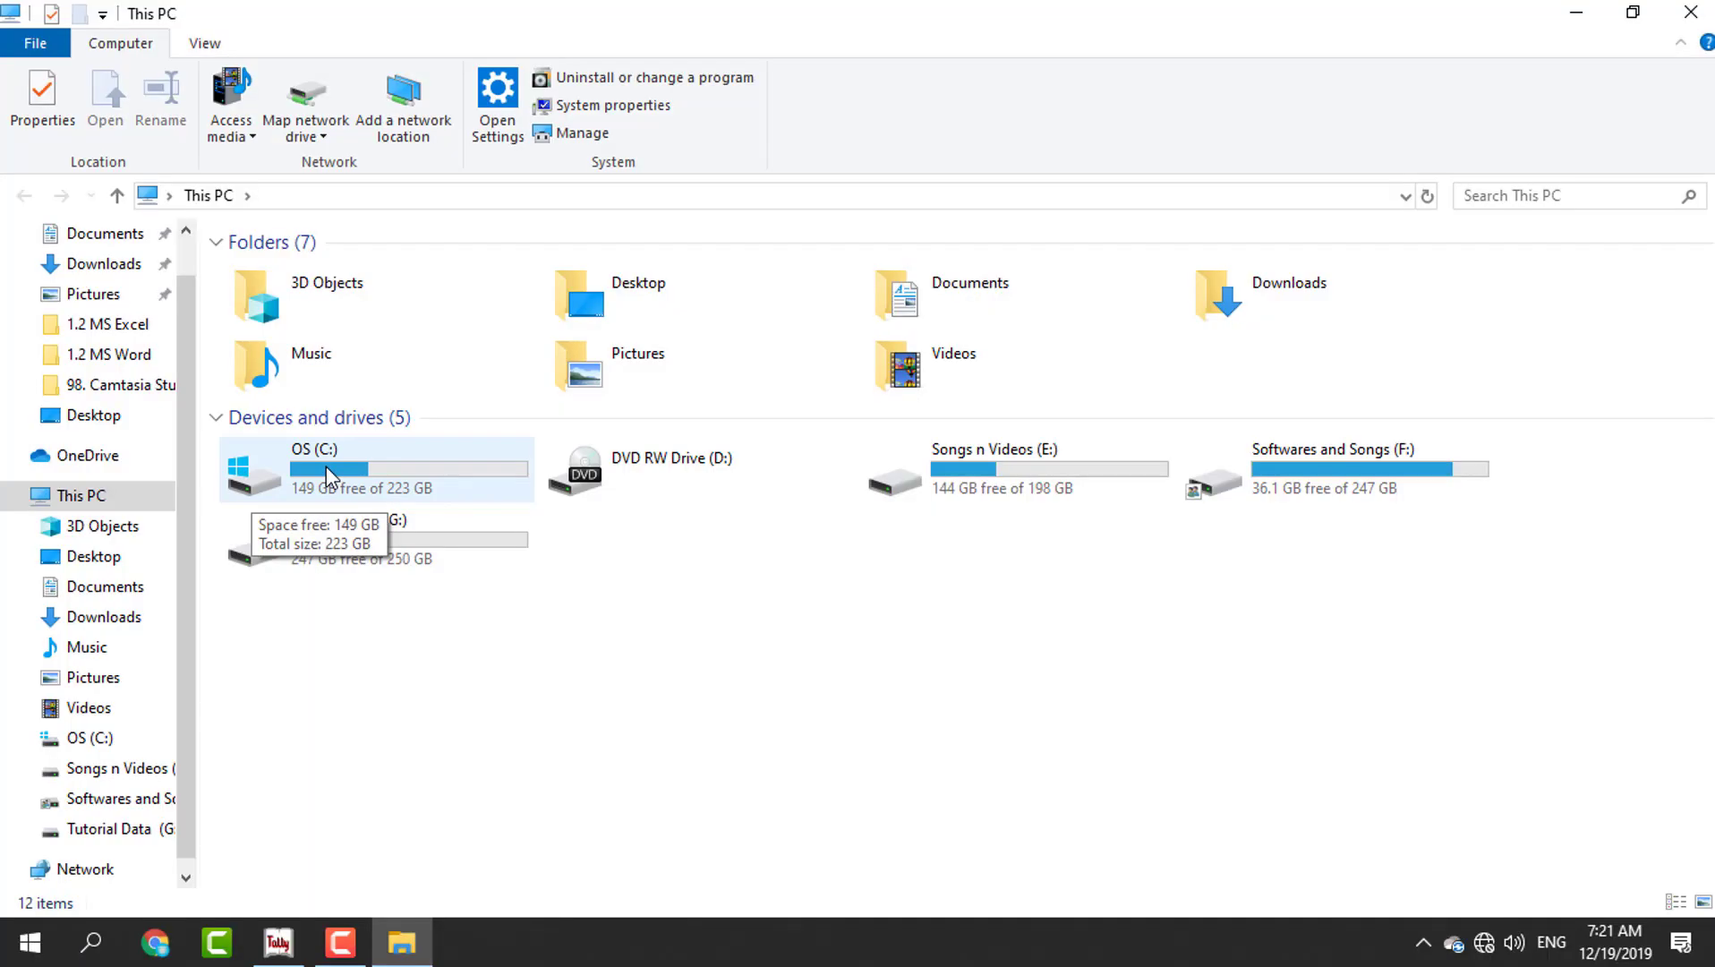
pyautogui.doubleClick(325, 466)
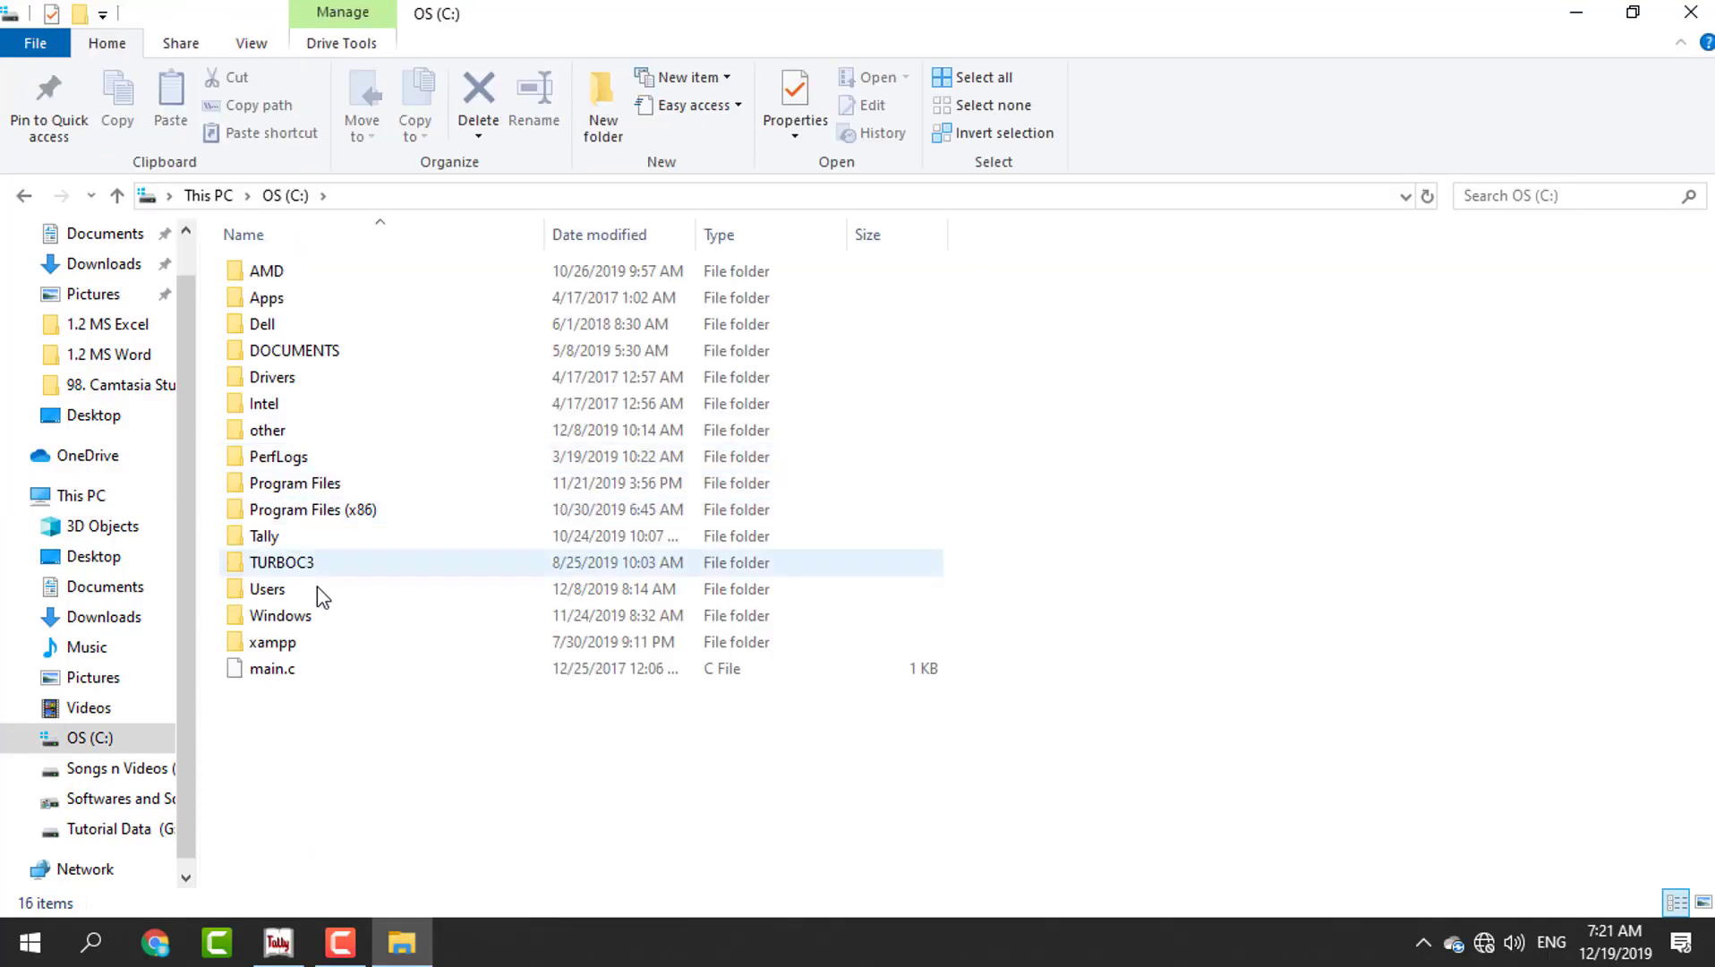
pyautogui.doubleClick(282, 535)
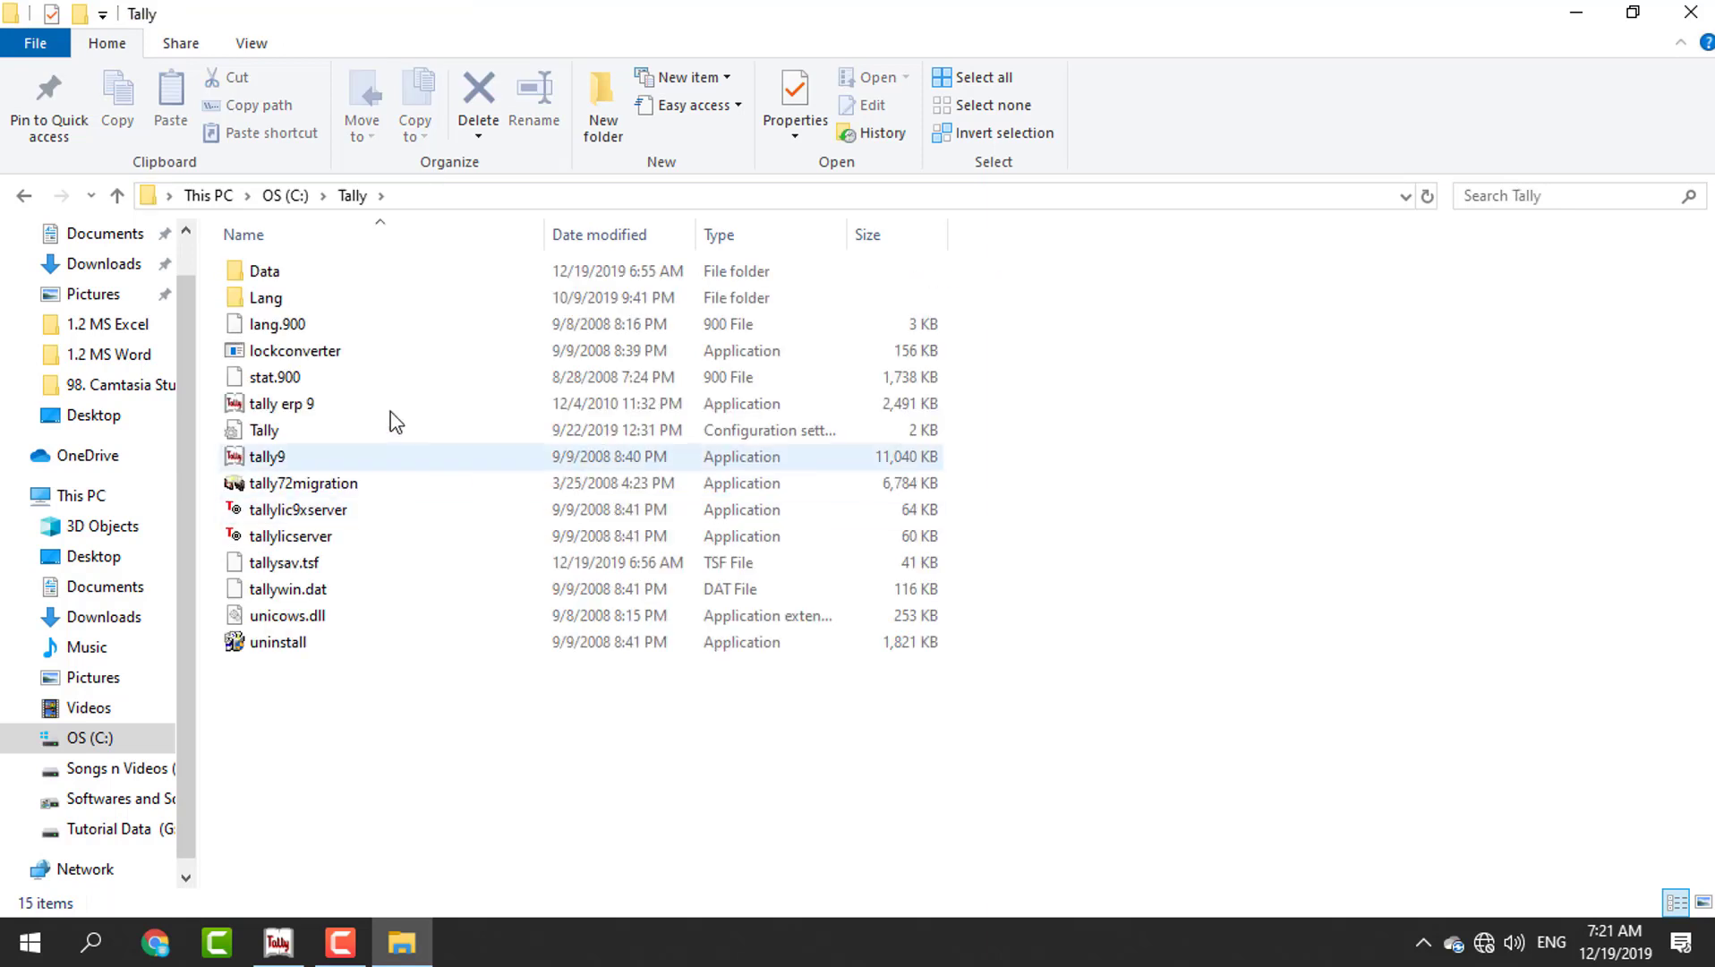
pyautogui.doubleClick(268, 273)
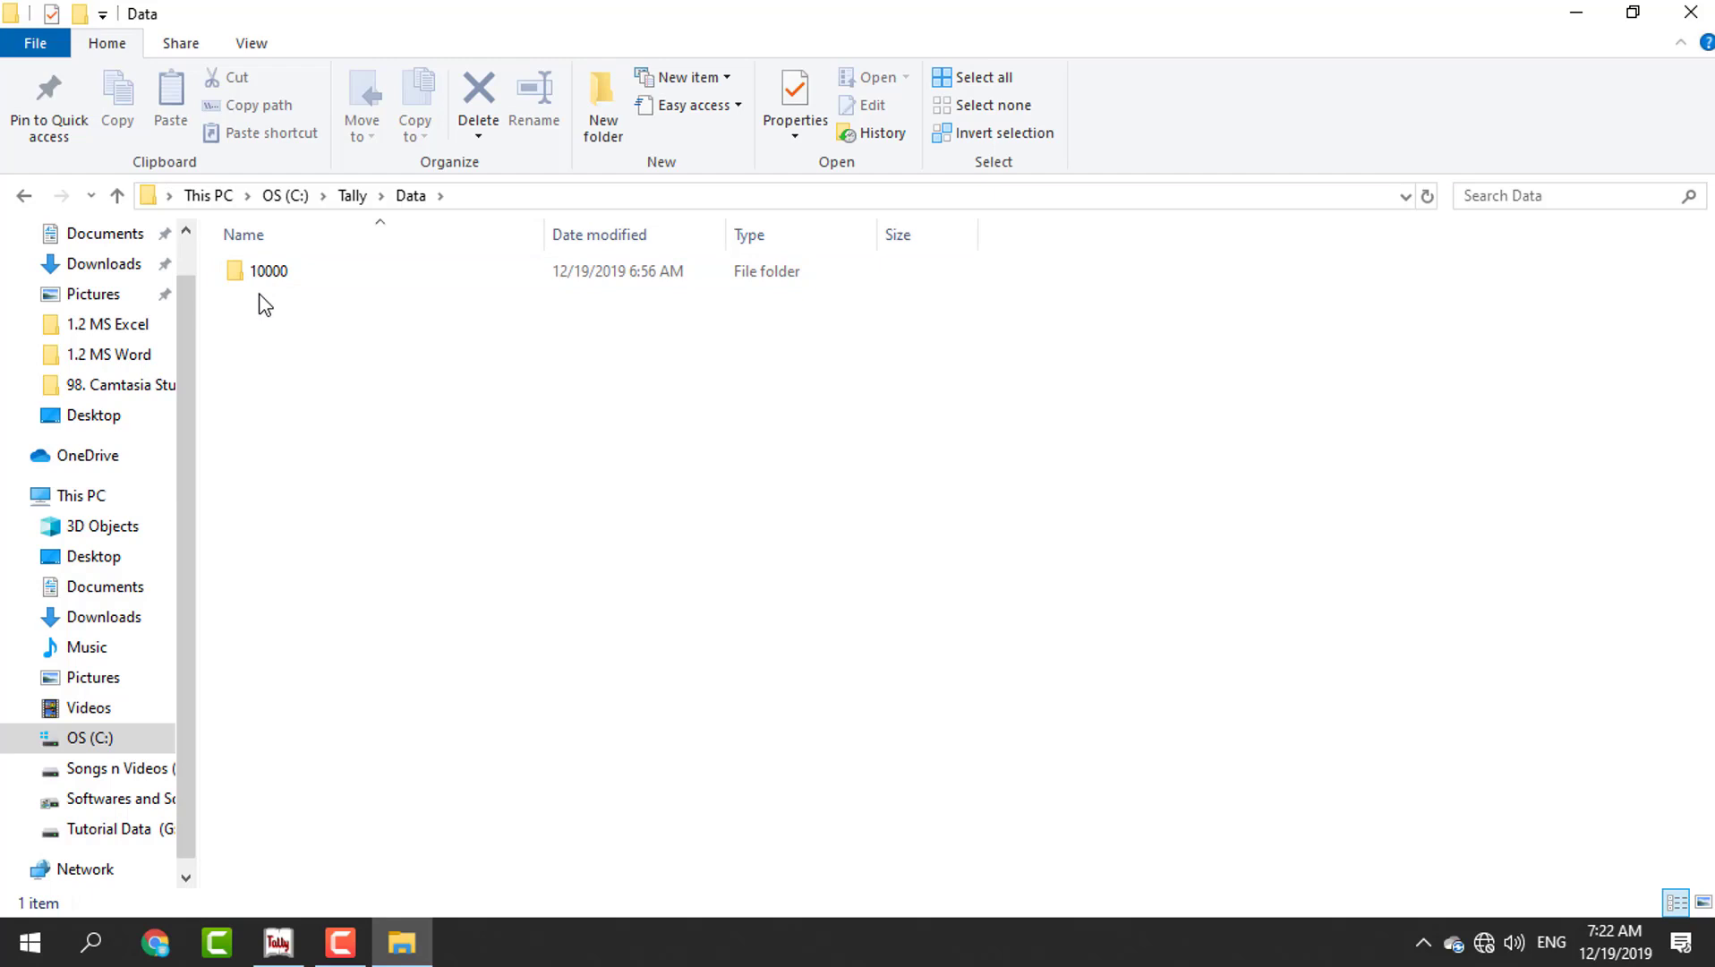
pyautogui.moveTo(266, 293)
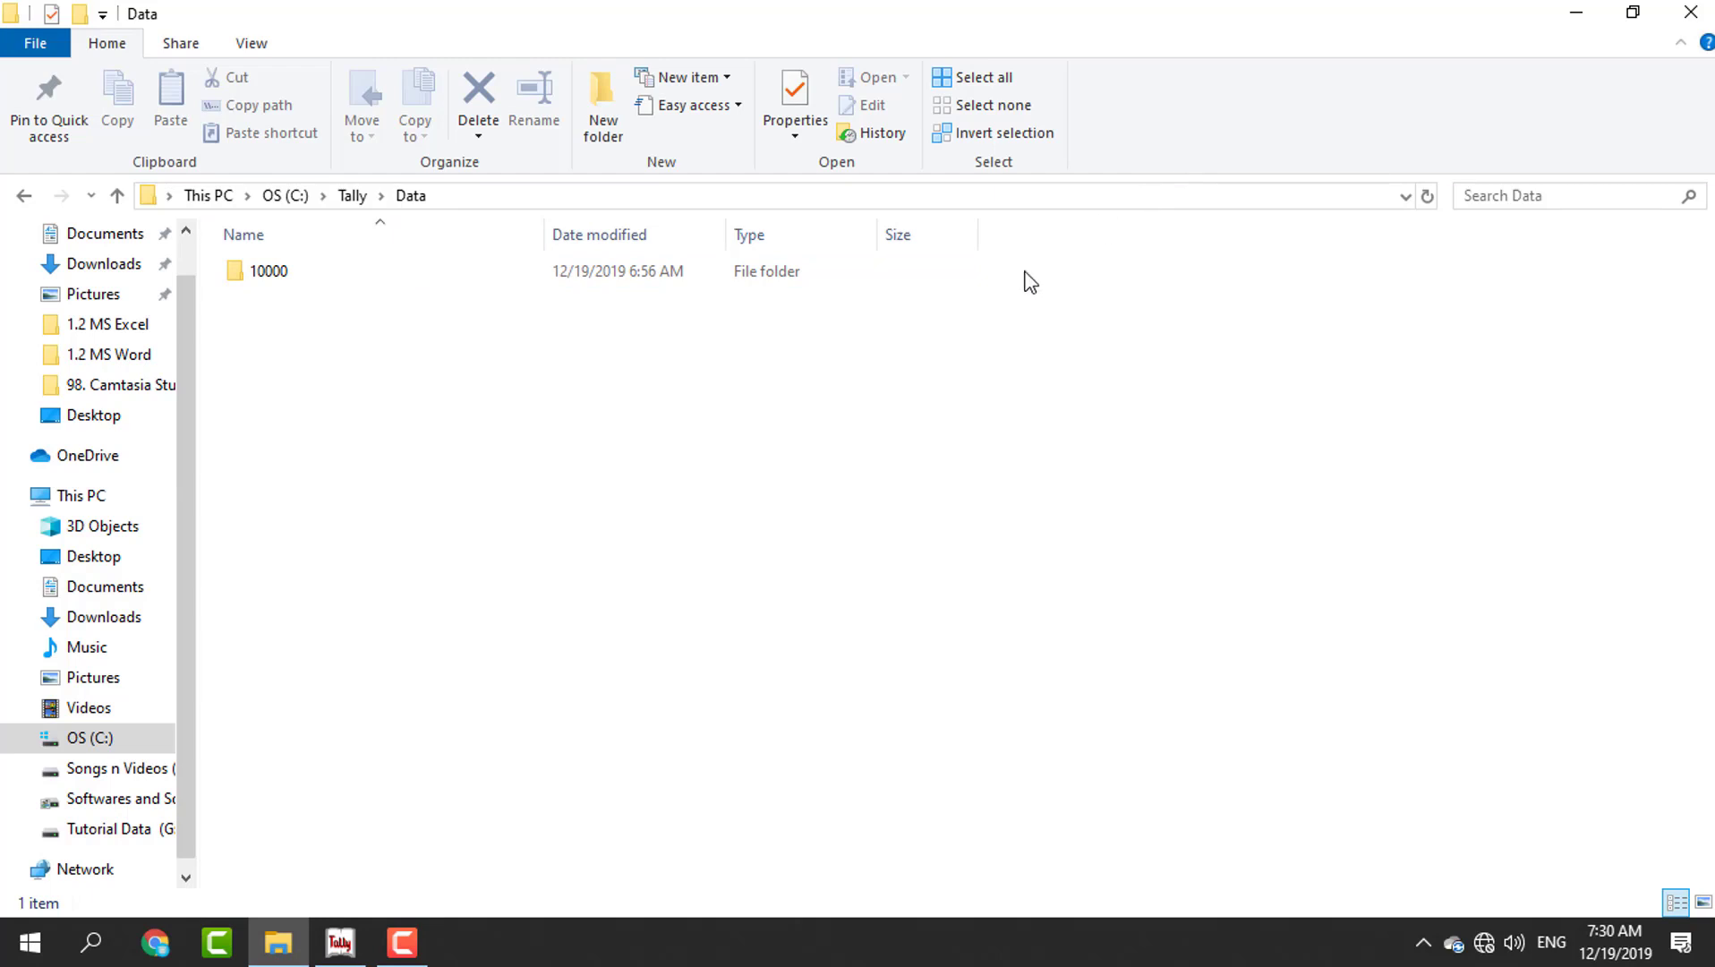
# Step: Minimize File Explorer, switch back to Tally 9, and select the company Abc Enterprises from C:\Tally\Data
pyautogui.click(1576, 12)
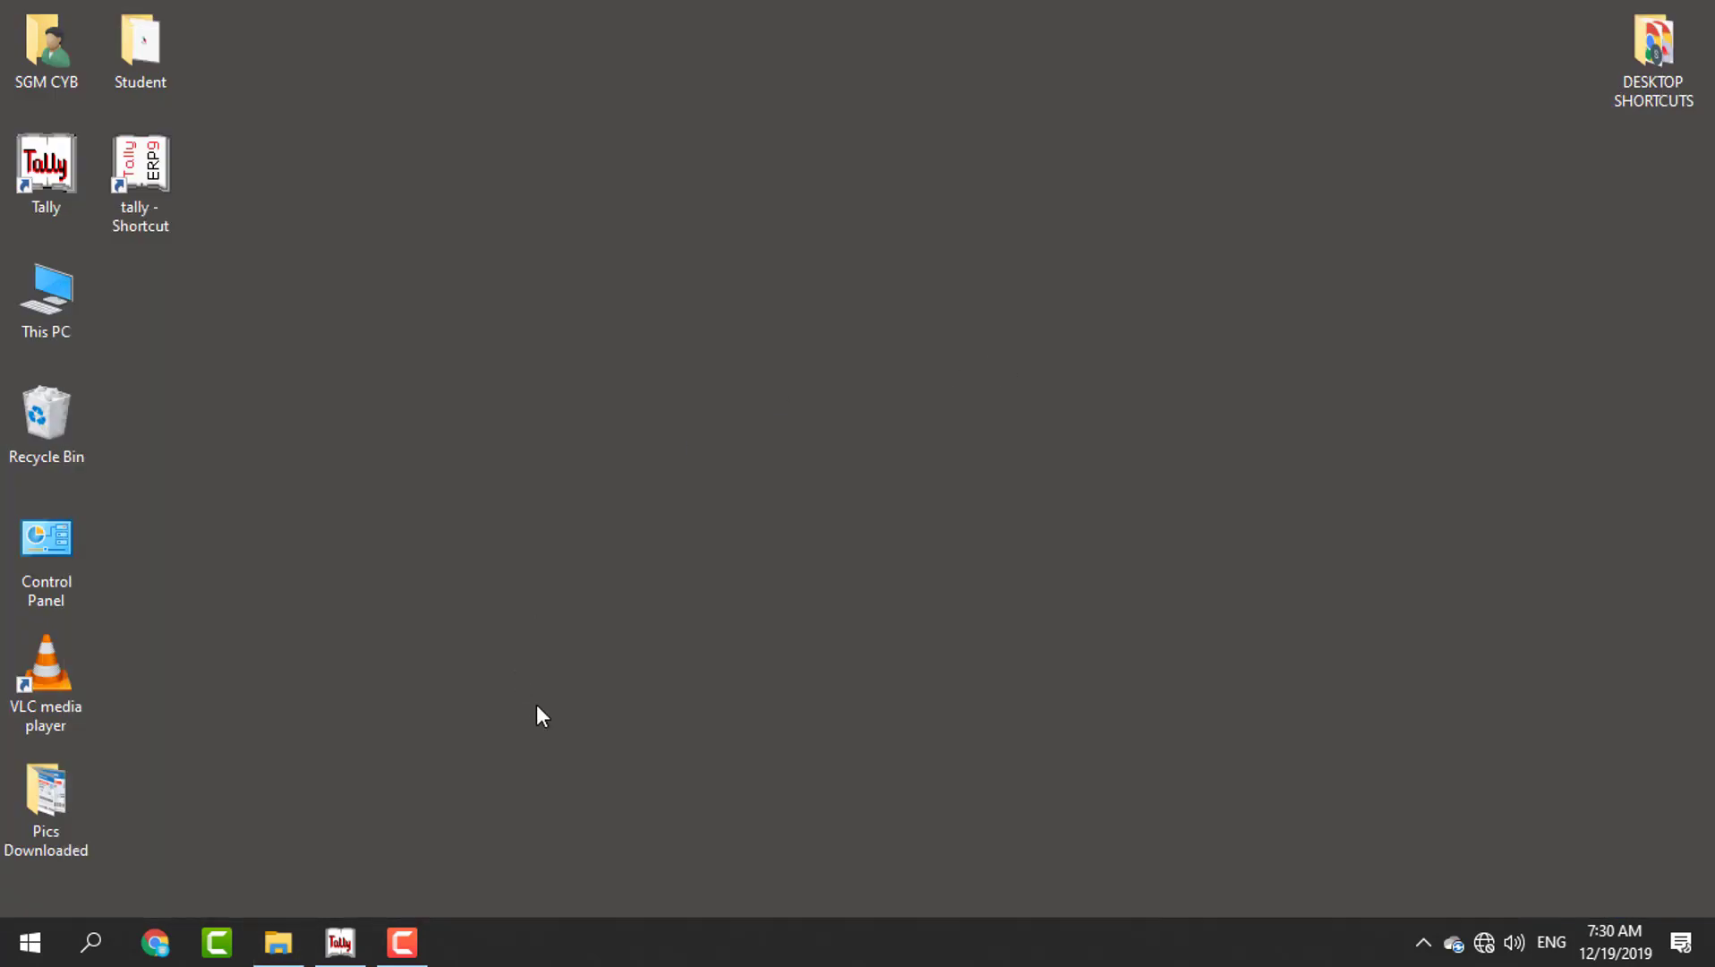
pyautogui.click(342, 942)
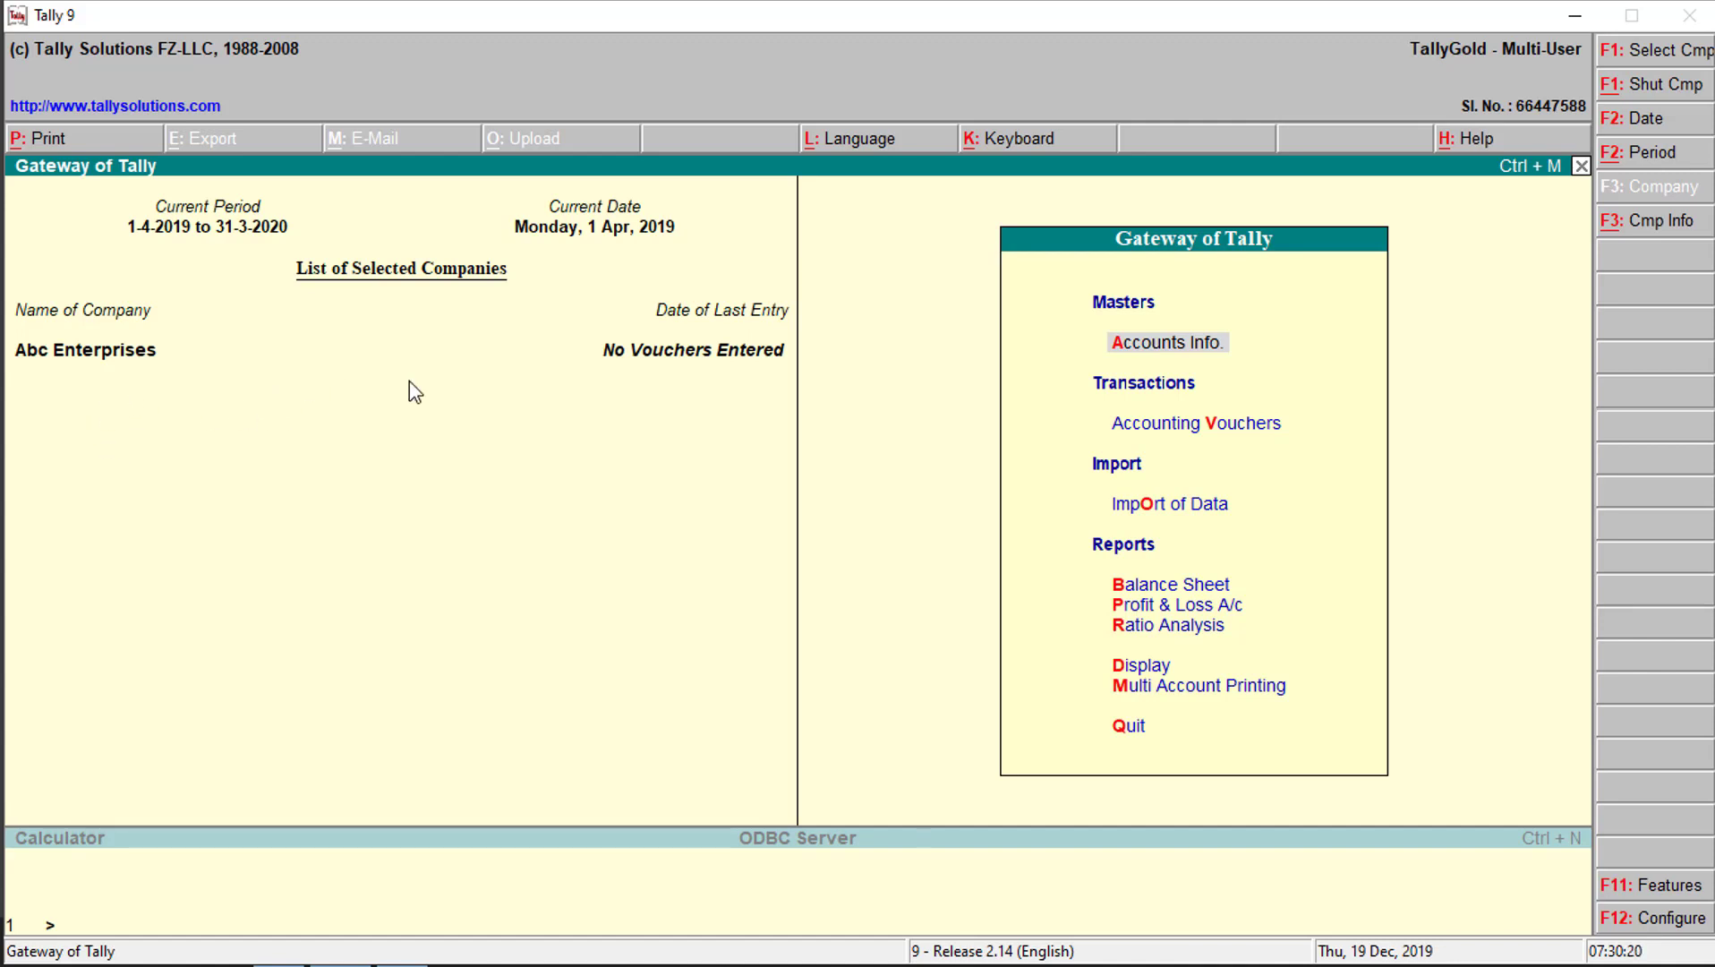
pyautogui.click(1696, 59)
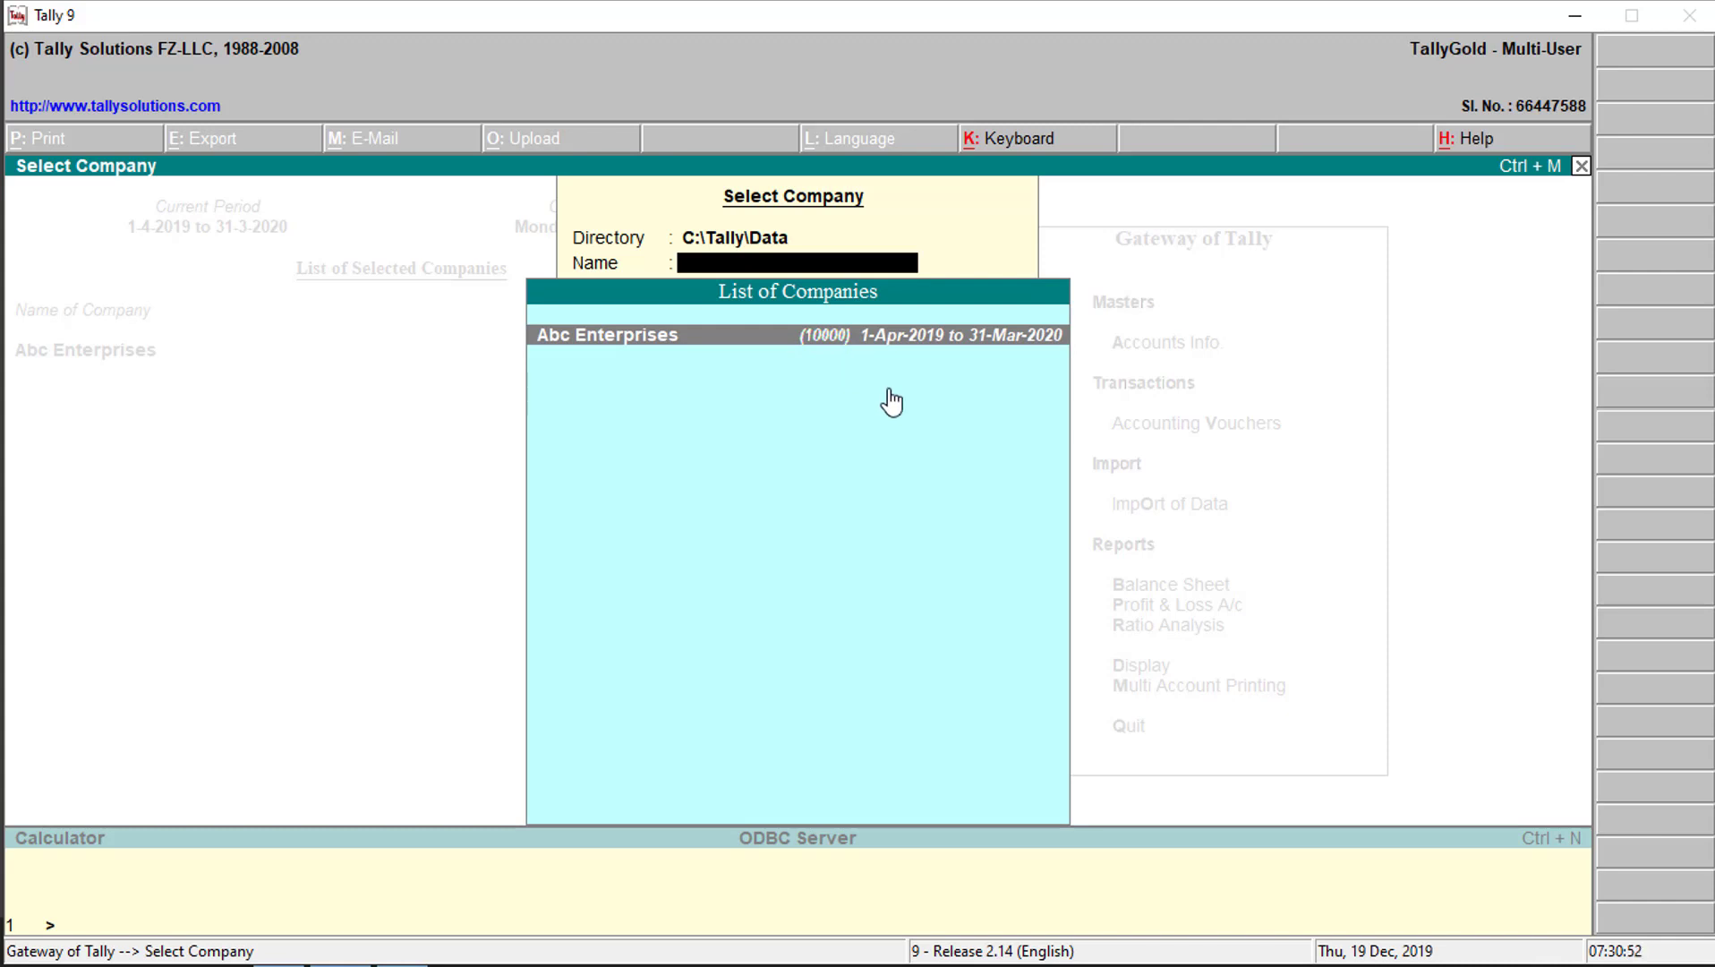
pyautogui.press('Return')
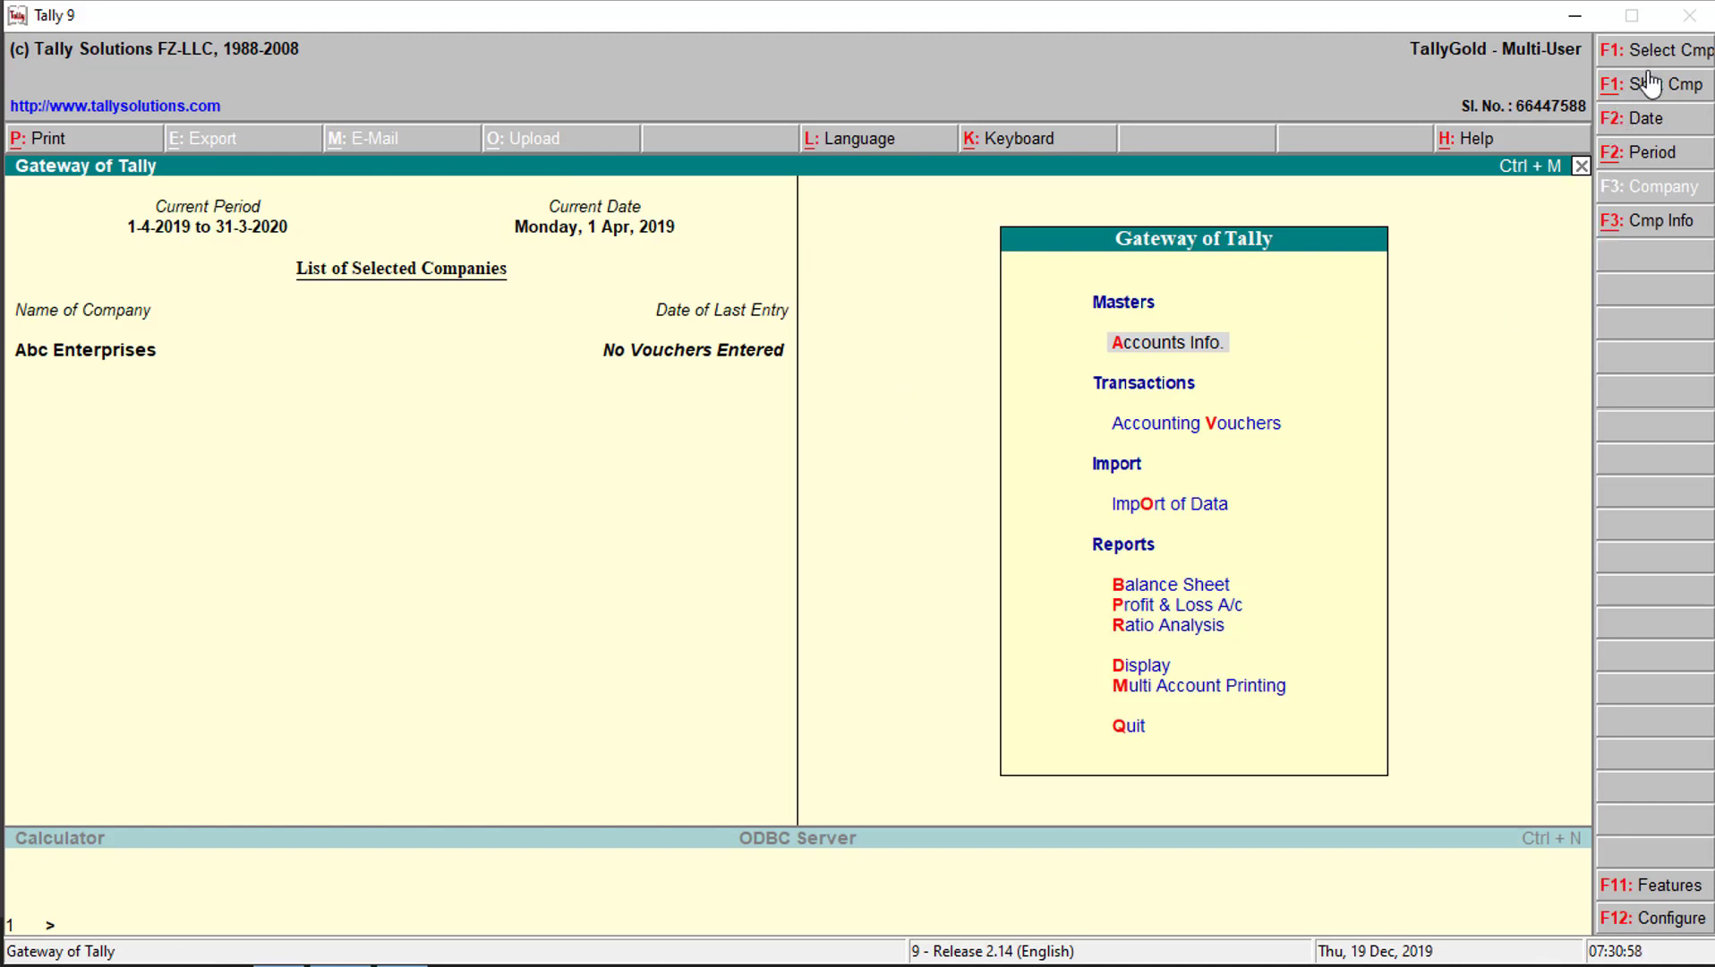
# Step: Start creating a new company named Xyz Enterprises and keep the same mailing name
pyautogui.click(1667, 223)
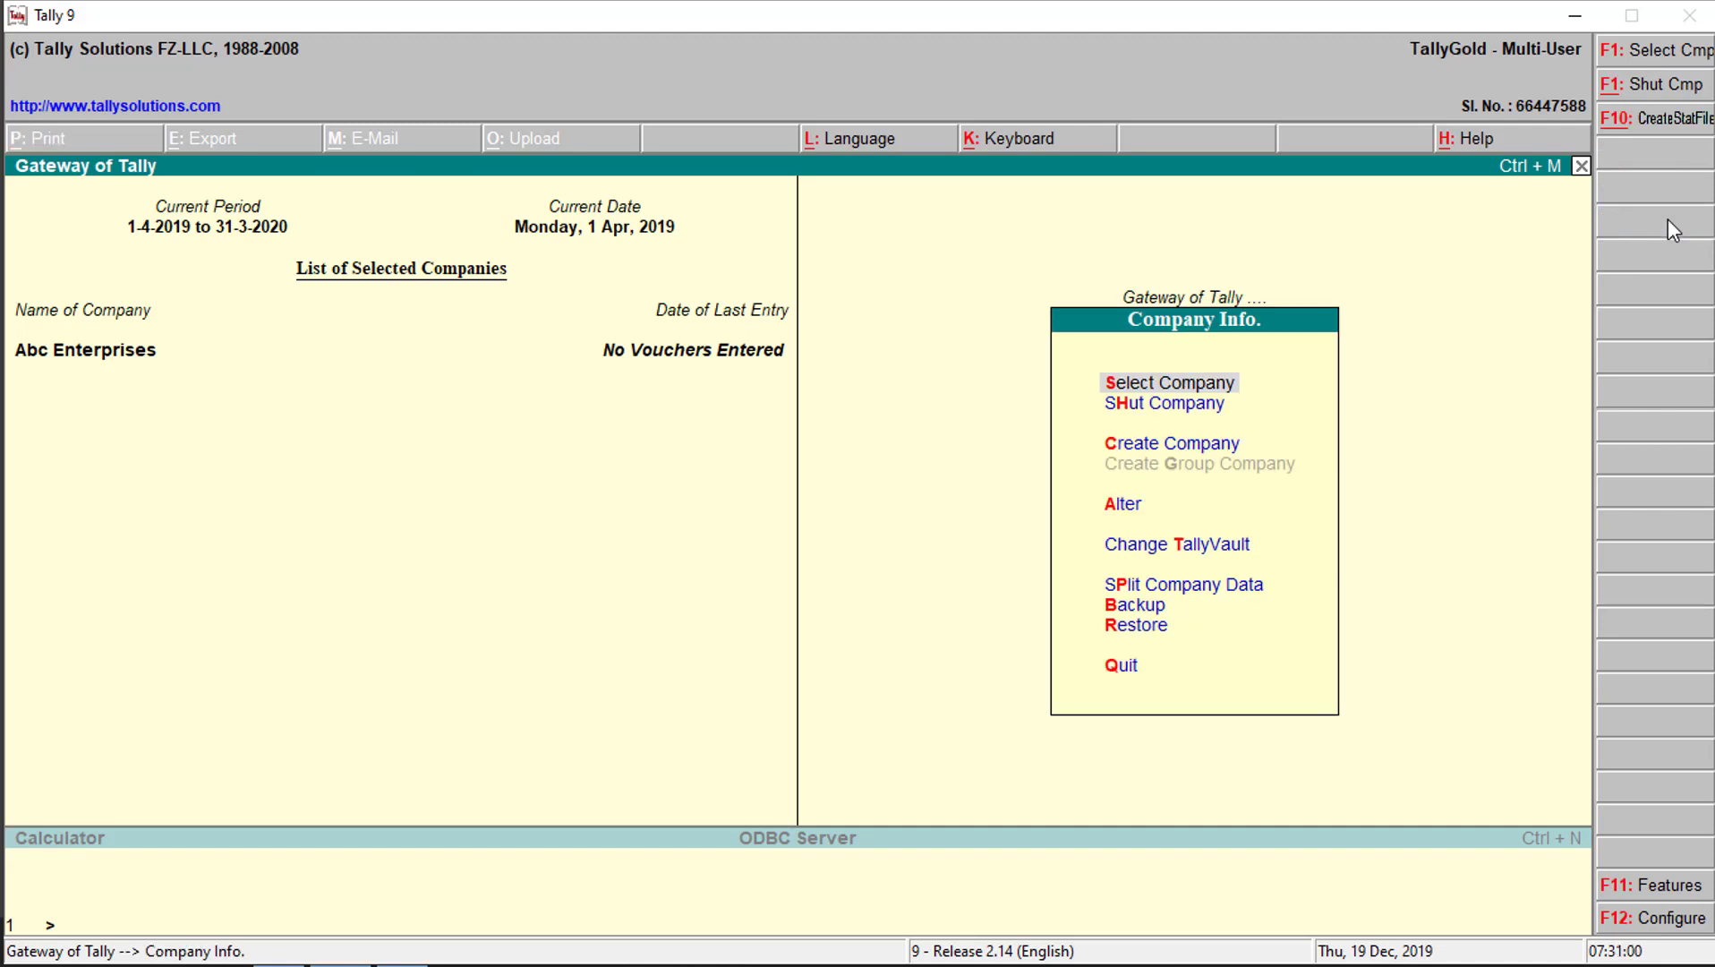
pyautogui.click(1143, 453)
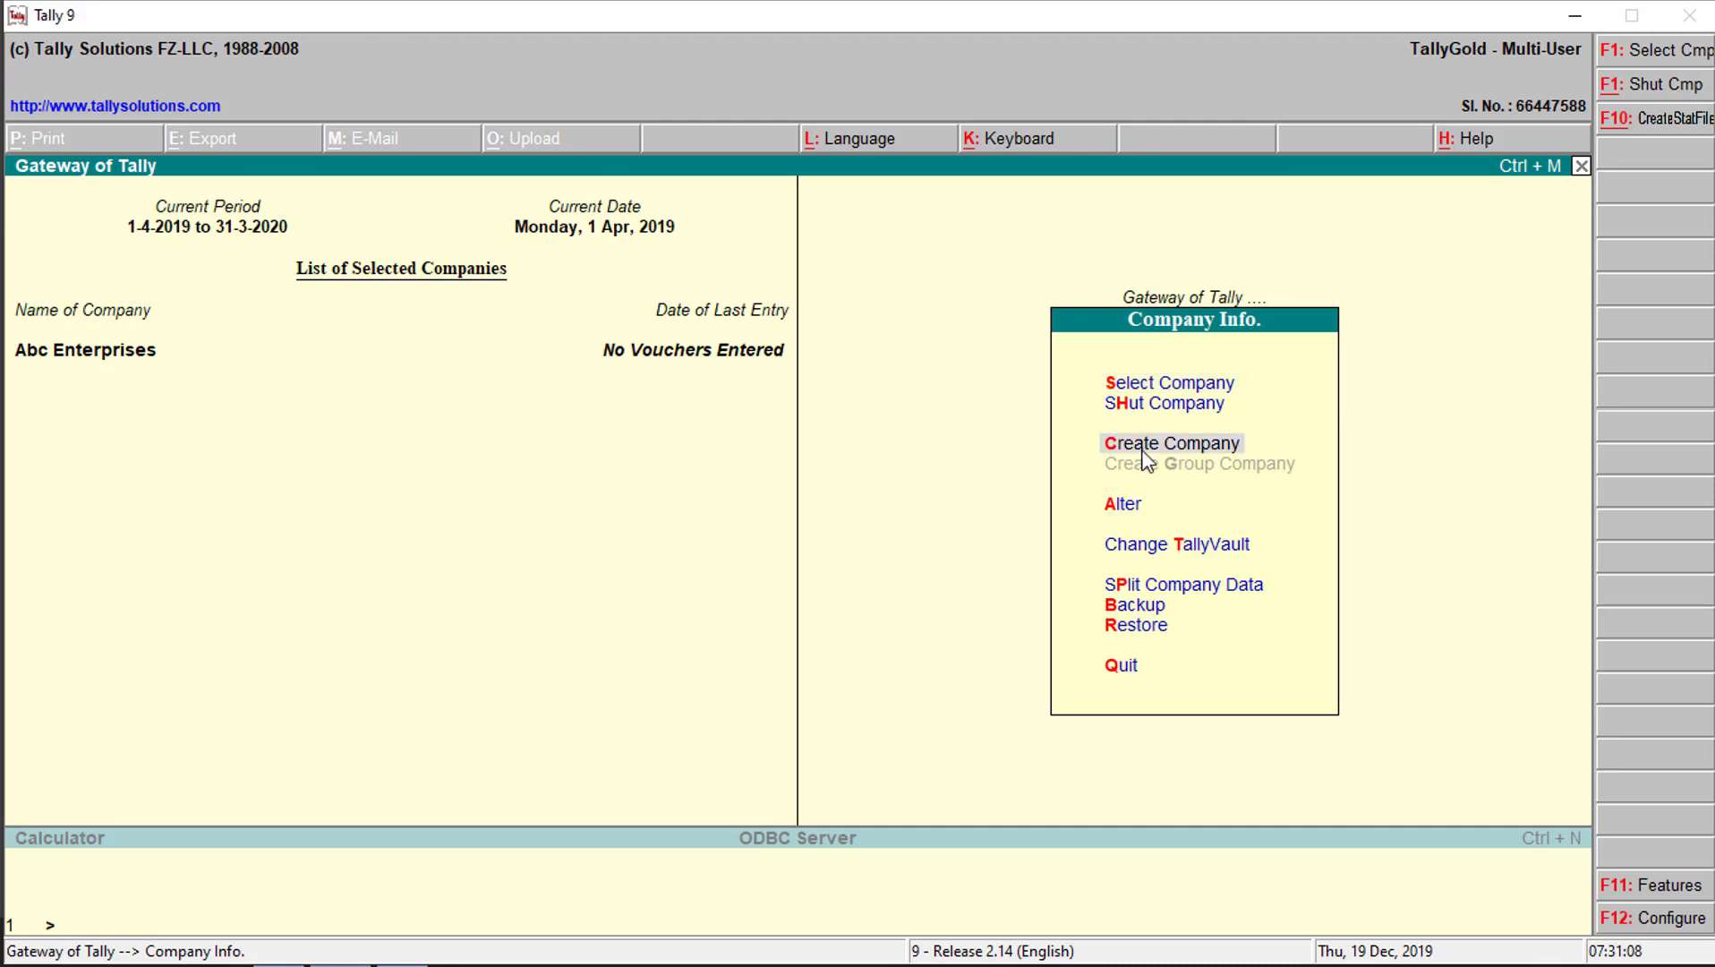
pyautogui.click(1146, 456)
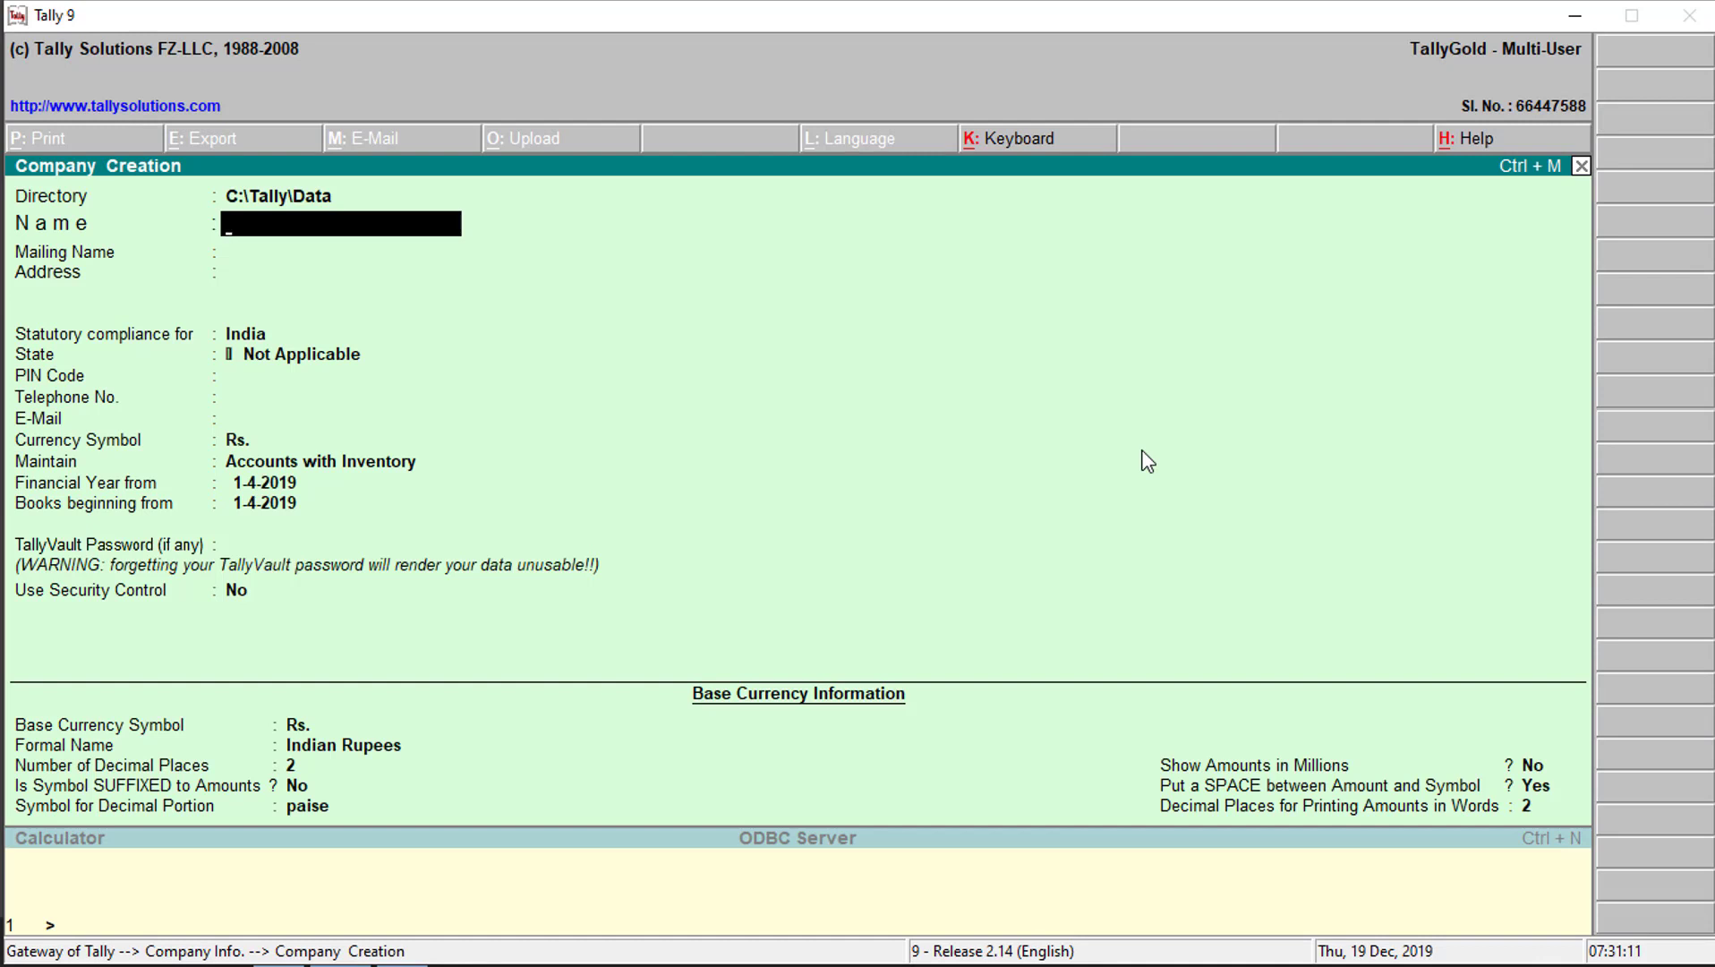
pyautogui.write('Xyz Enterprises')
pyautogui.press('Return')
pyautogui.press('Return')
# Step: Enter Indore as the address, keep India for statutory compliance, and choose Madhya Pradesh as the state
pyautogui.write('Indore')
pyautogui.press('Return')
pyautogui.press('Return')
pyautogui.press('Return')
pyautogui.write('M')
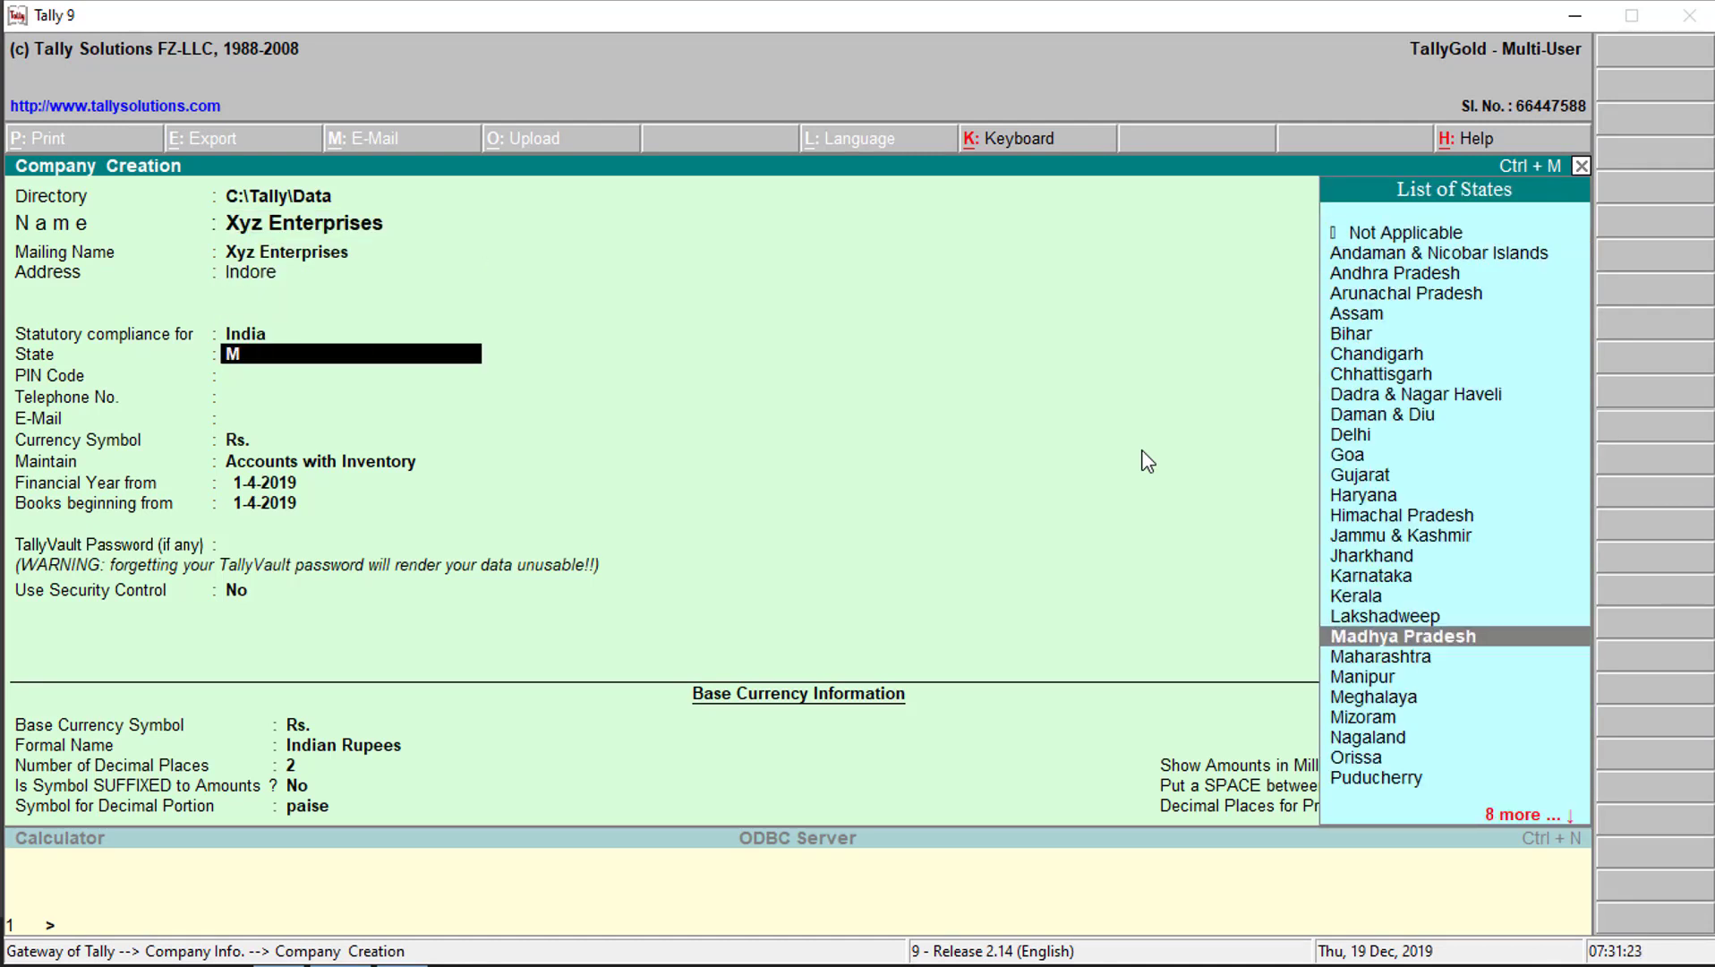
pyautogui.press('Return')
# Step: Leave the contact fields blank, keep Rs. as the currency symbol, and set Maintain to the option above Accounts with Inventory
pyautogui.press('Return')
pyautogui.press('Return')
pyautogui.press('Return')
pyautogui.press('Return')
pyautogui.press('Up')
pyautogui.press('Return')
# Step: Accept 1-4-2019 for both year dates, leave the TallyVault password blank, and keep security control set to No
pyautogui.press('Return')
pyautogui.press('Return')
pyautogui.press('Return')
pyautogui.press('Return')
# Step: Accept the default Indian Rupees base currency information and save the company Xyz Enterprises
pyautogui.press('Return')
pyautogui.press('Return')
pyautogui.press('Return')
pyautogui.press('Return')
pyautogui.press('Return')
pyautogui.press('Return')
pyautogui.press('Return')
pyautogui.press('Return')
pyautogui.press('Return')
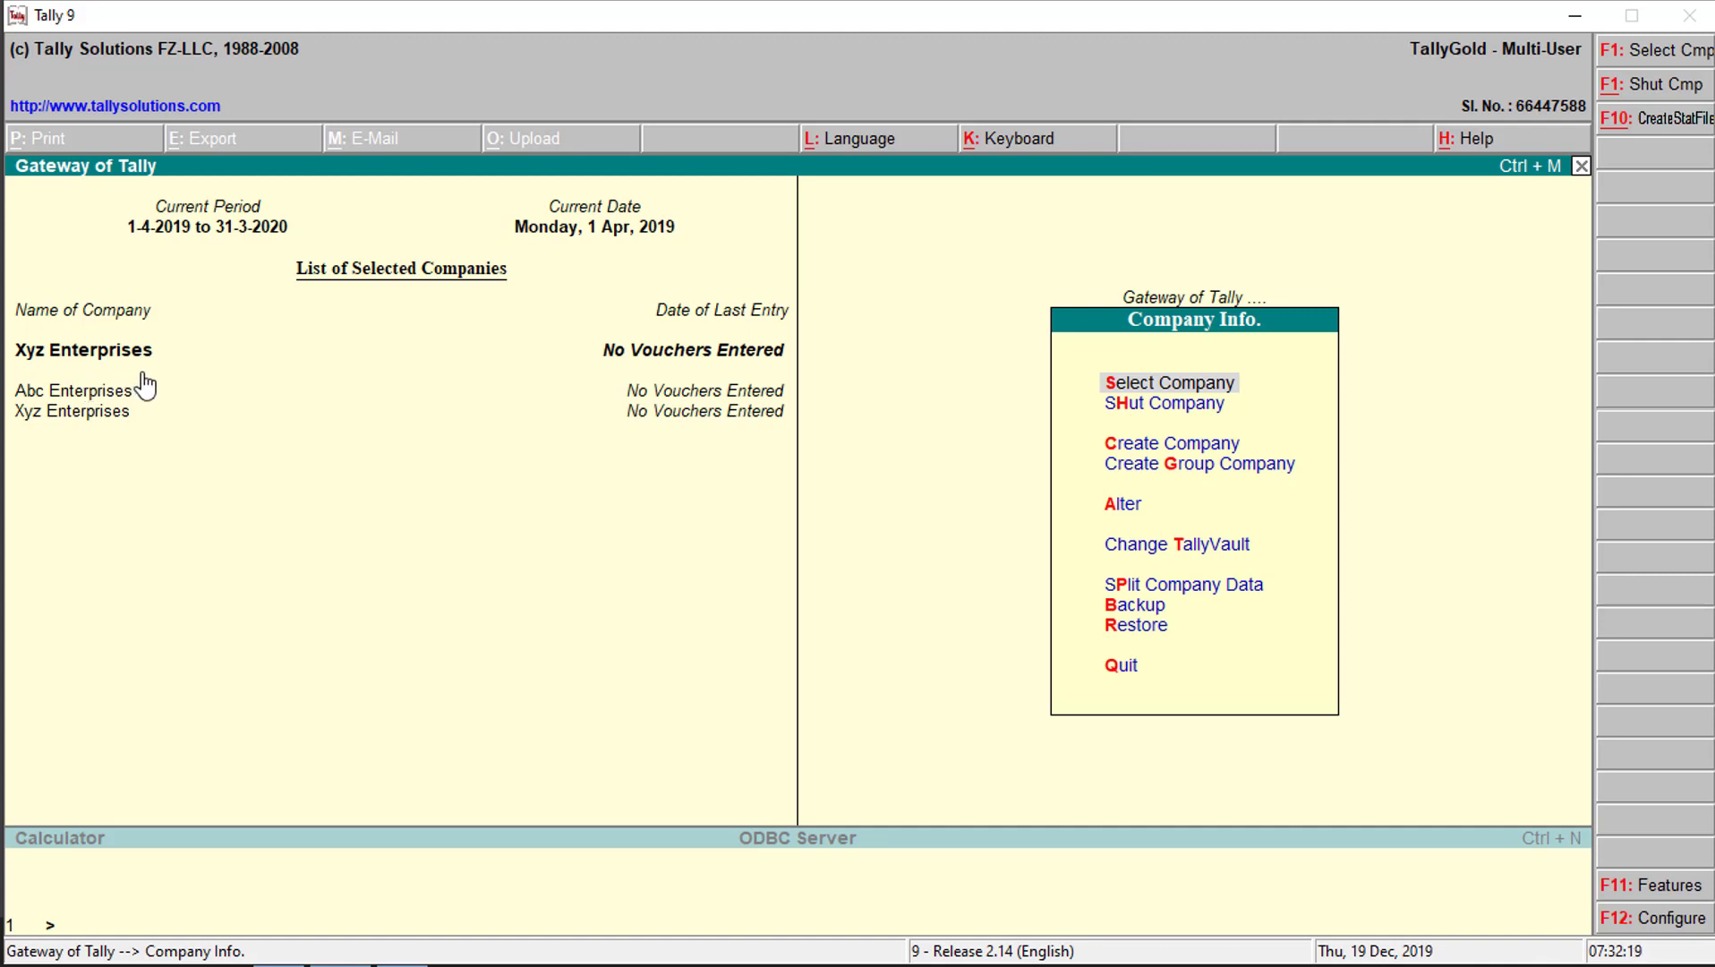
# Step: Open Tally's company selection list and compare its company numbers with the folders in C:\Tally\Data in File Explorer
pyautogui.click(1663, 54)
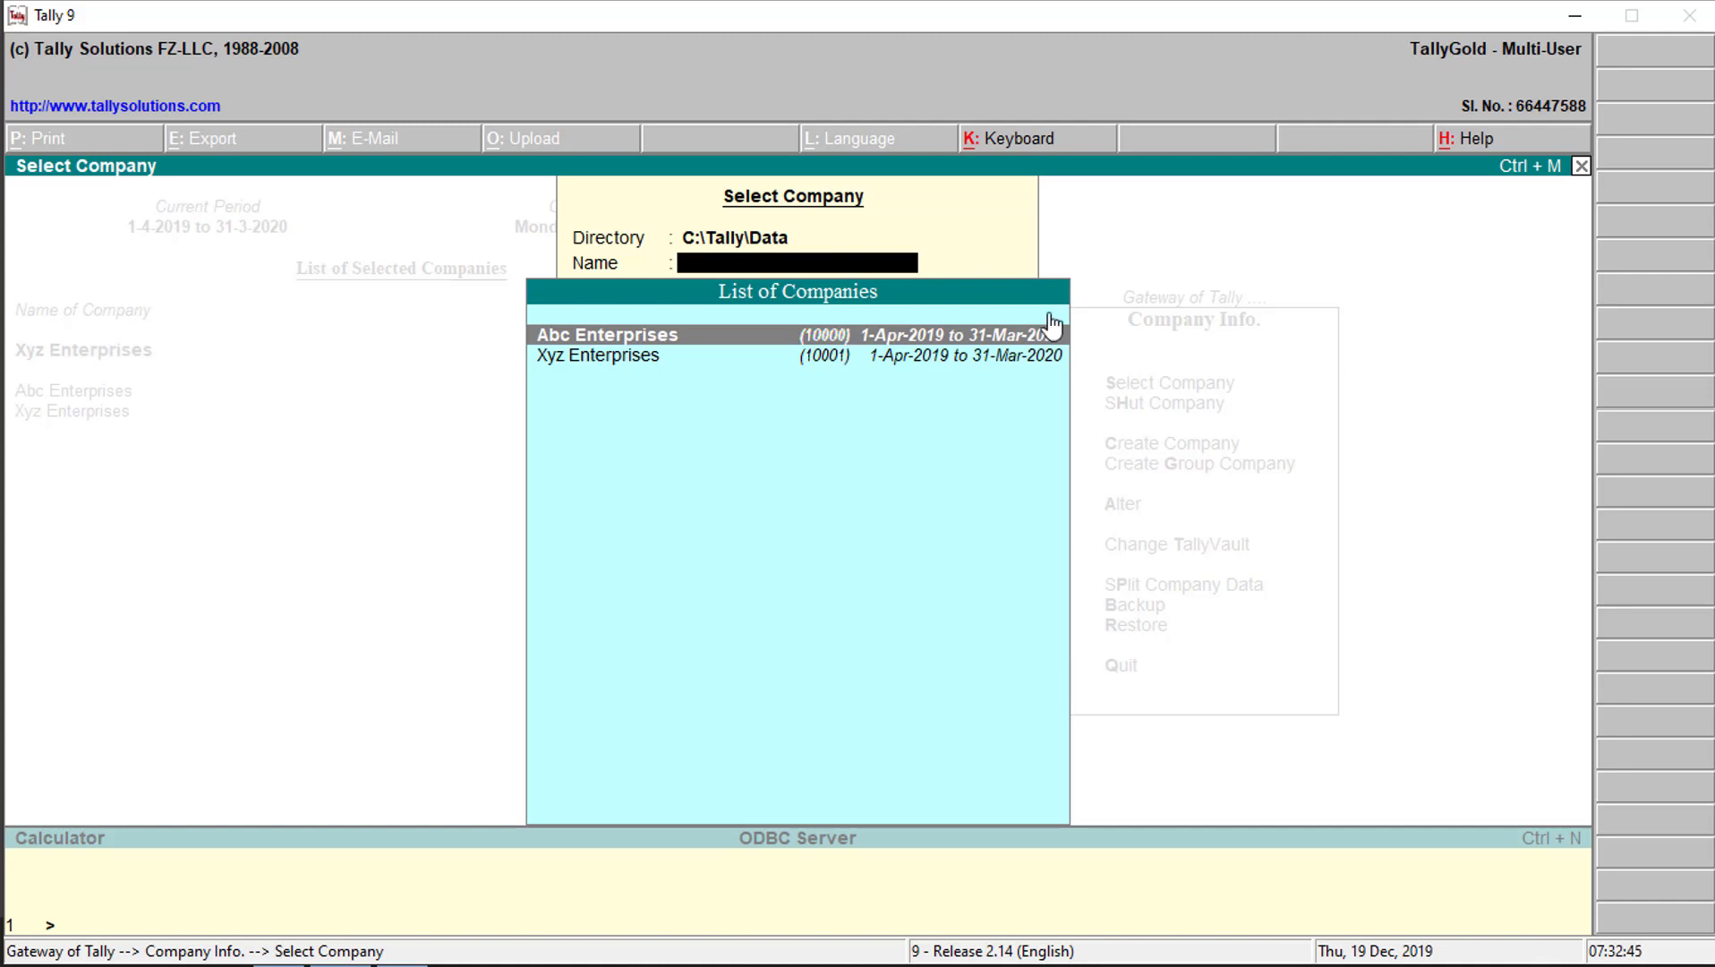
pyautogui.click(1573, 16)
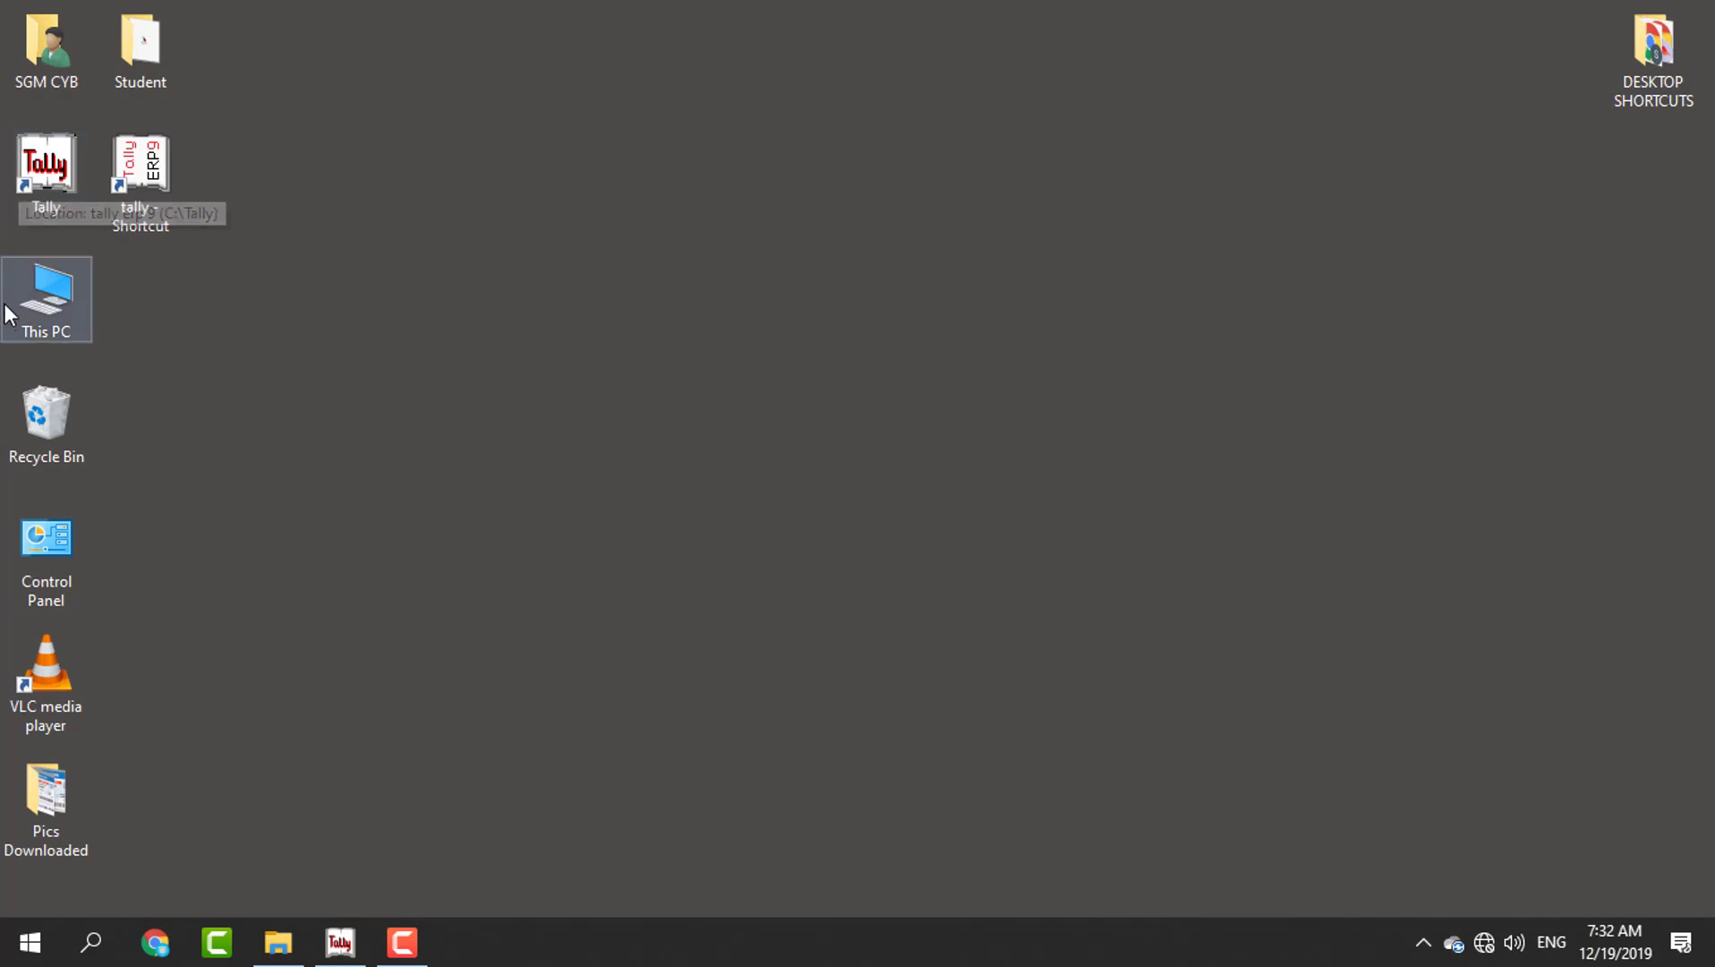
pyautogui.doubleClick(72, 307)
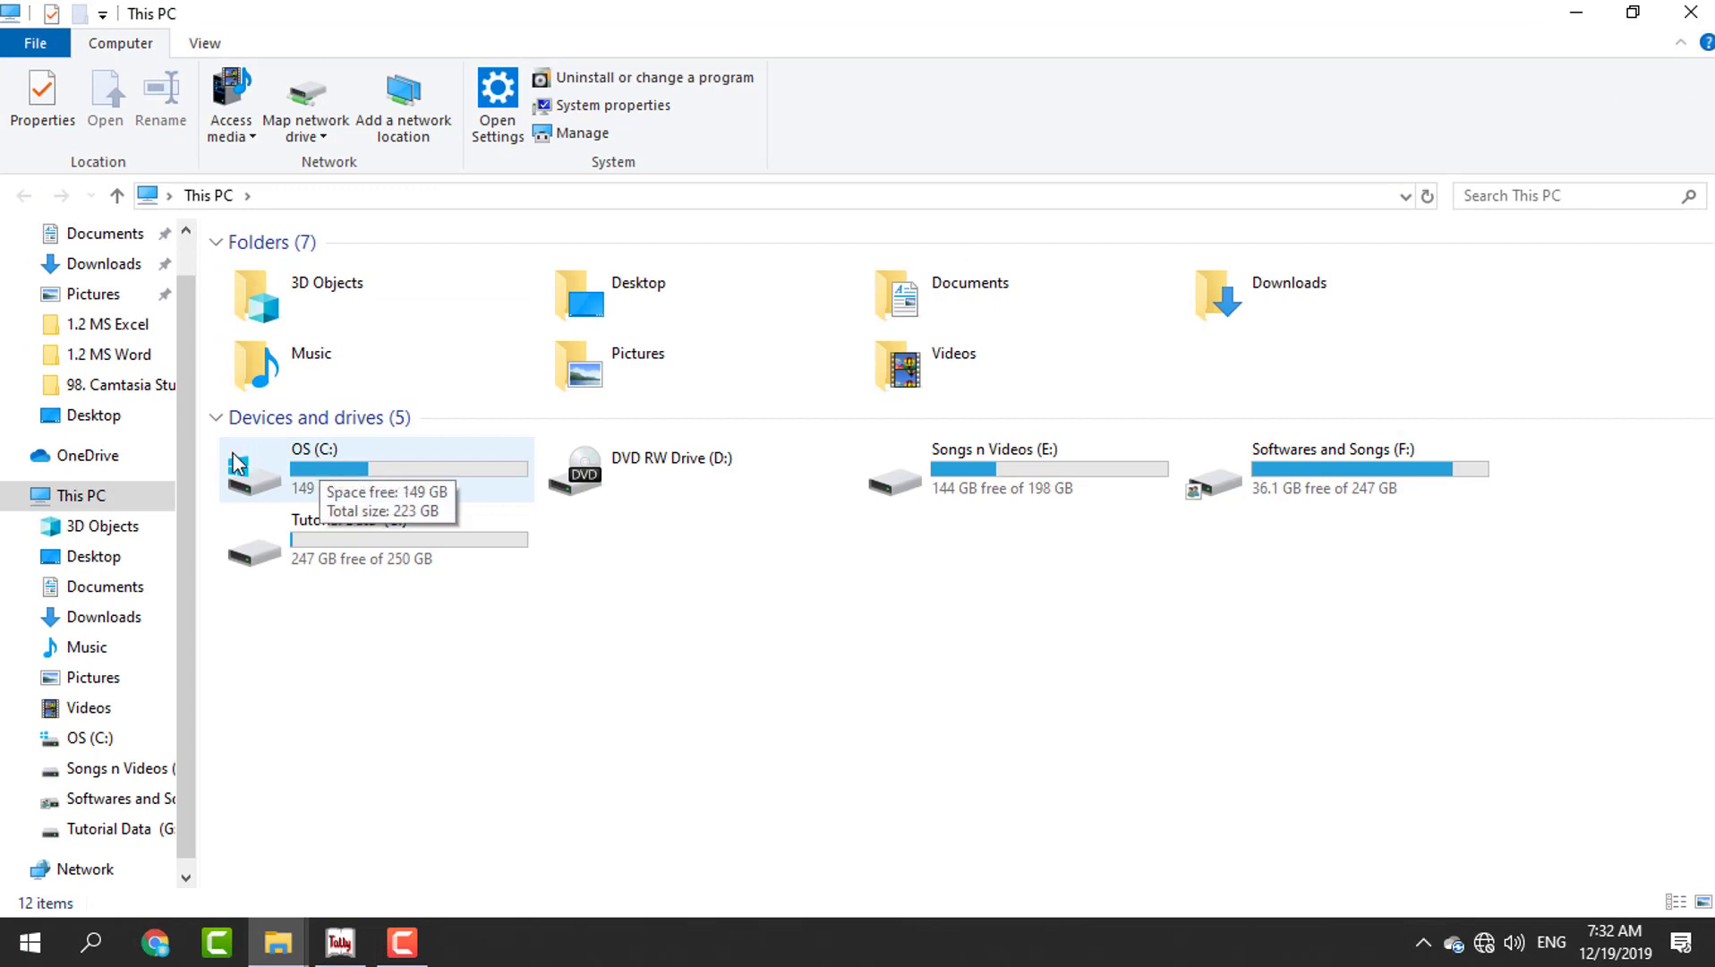
pyautogui.doubleClick(313, 464)
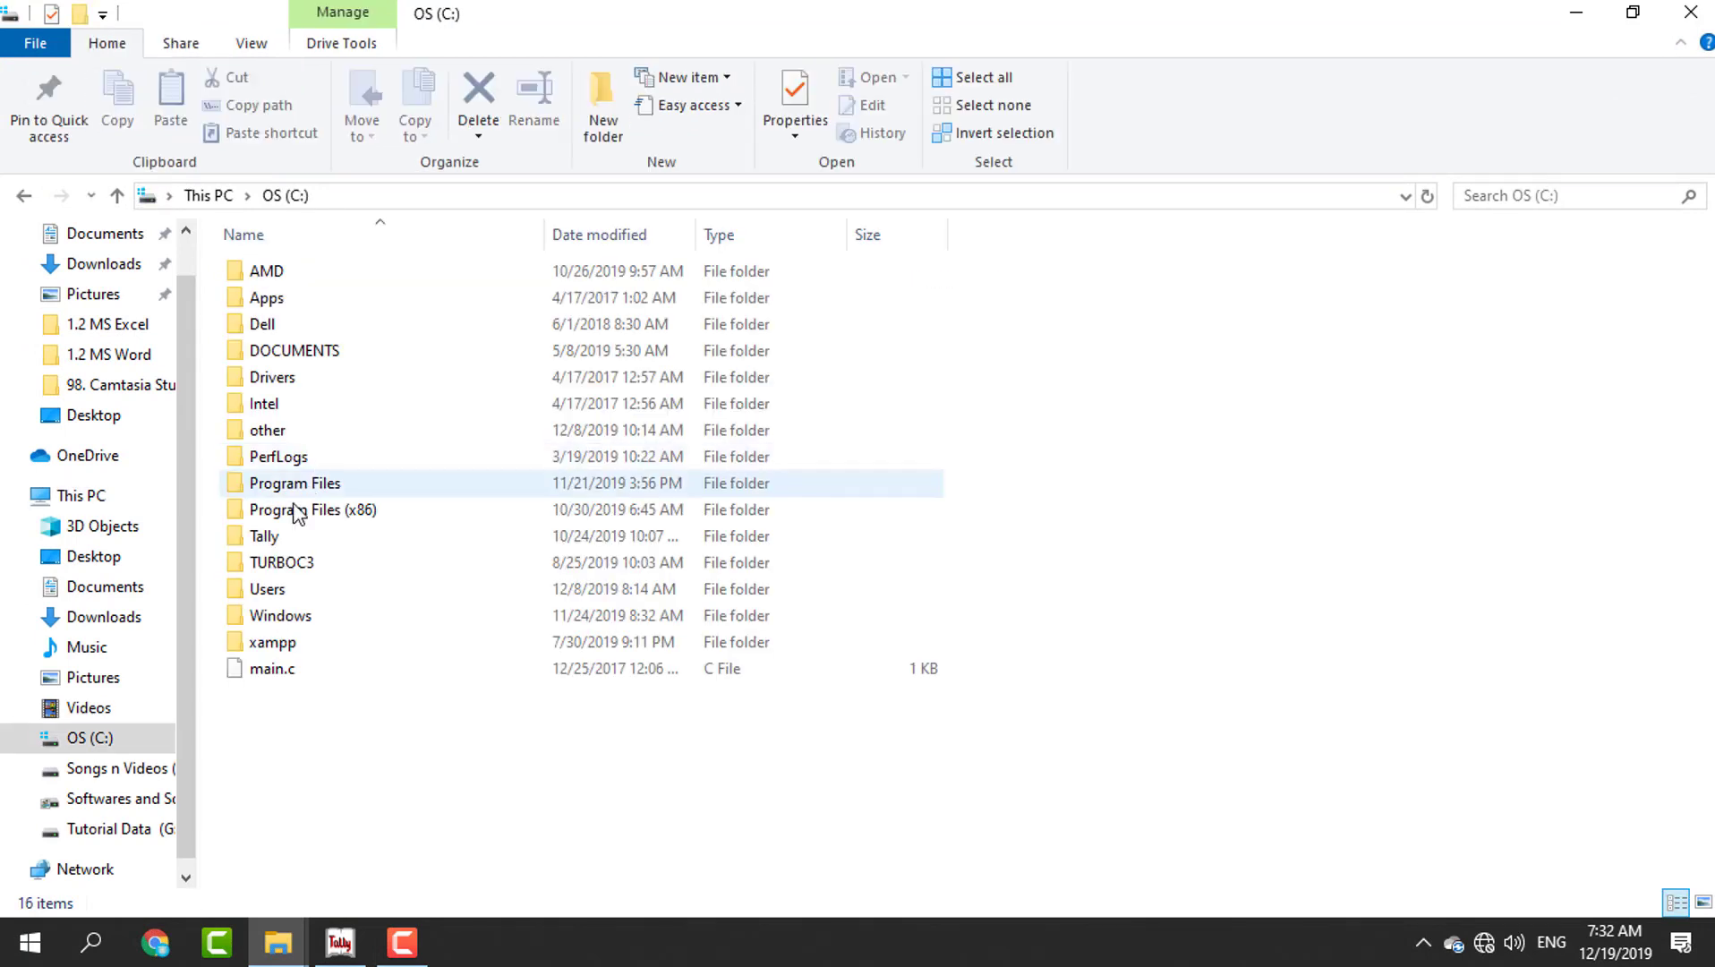
pyautogui.click(259, 537)
pyautogui.doubleClick(262, 537)
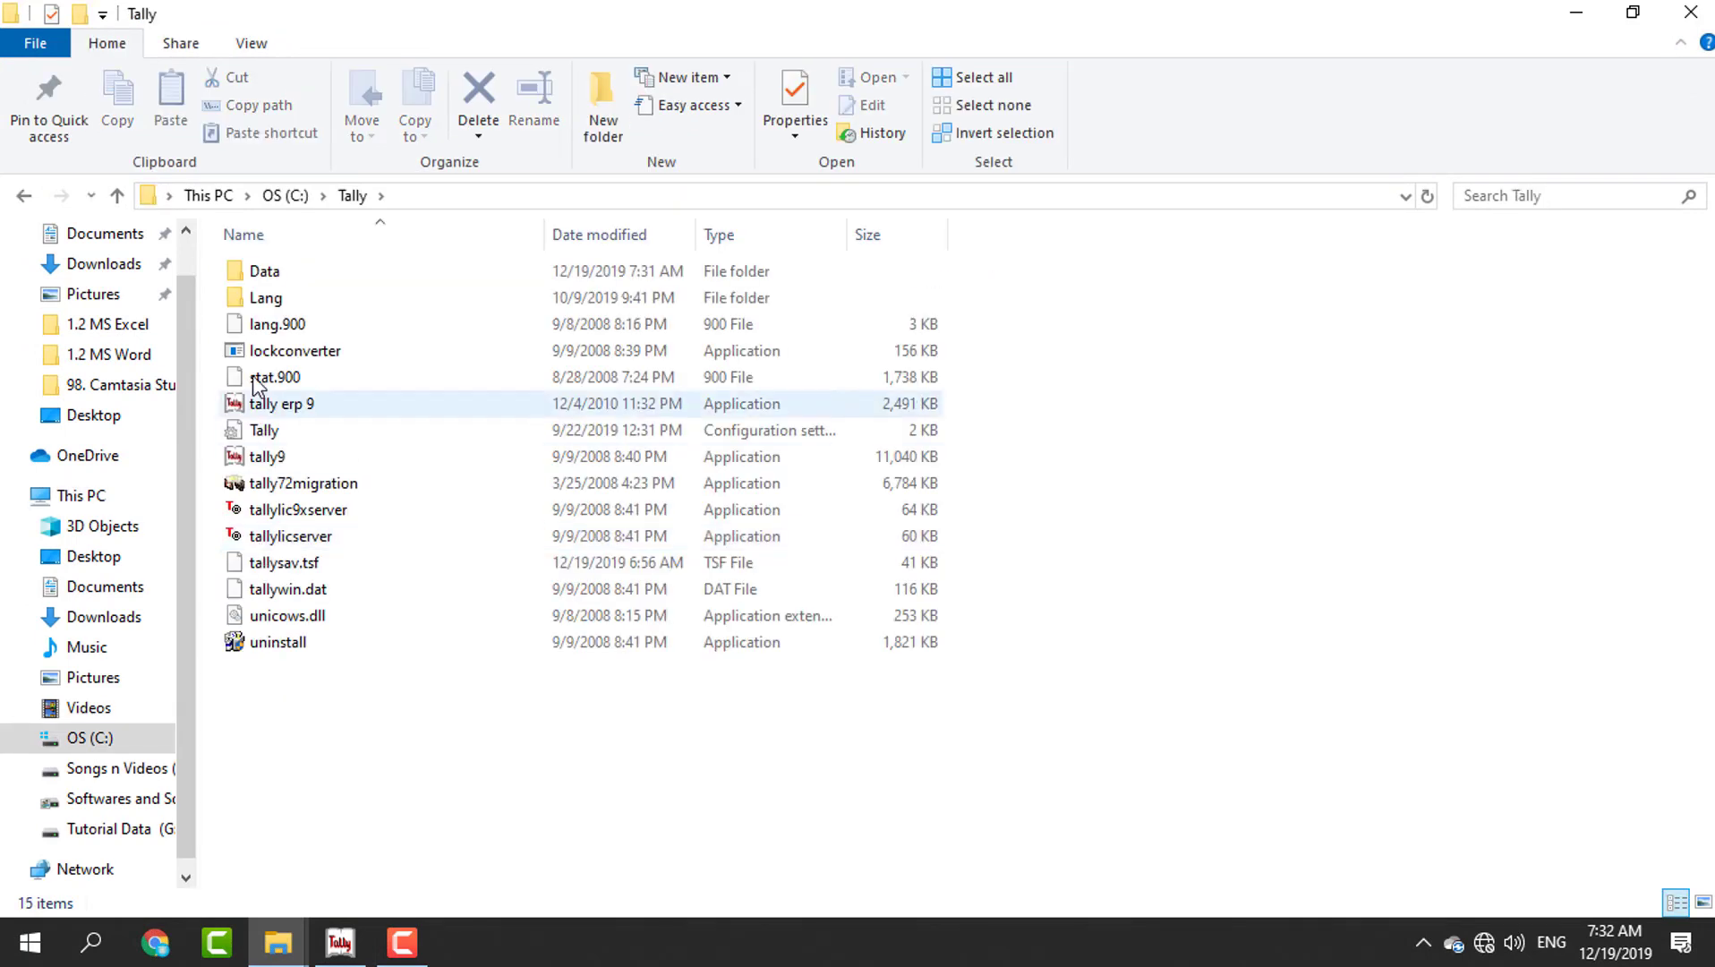
pyautogui.click(283, 280)
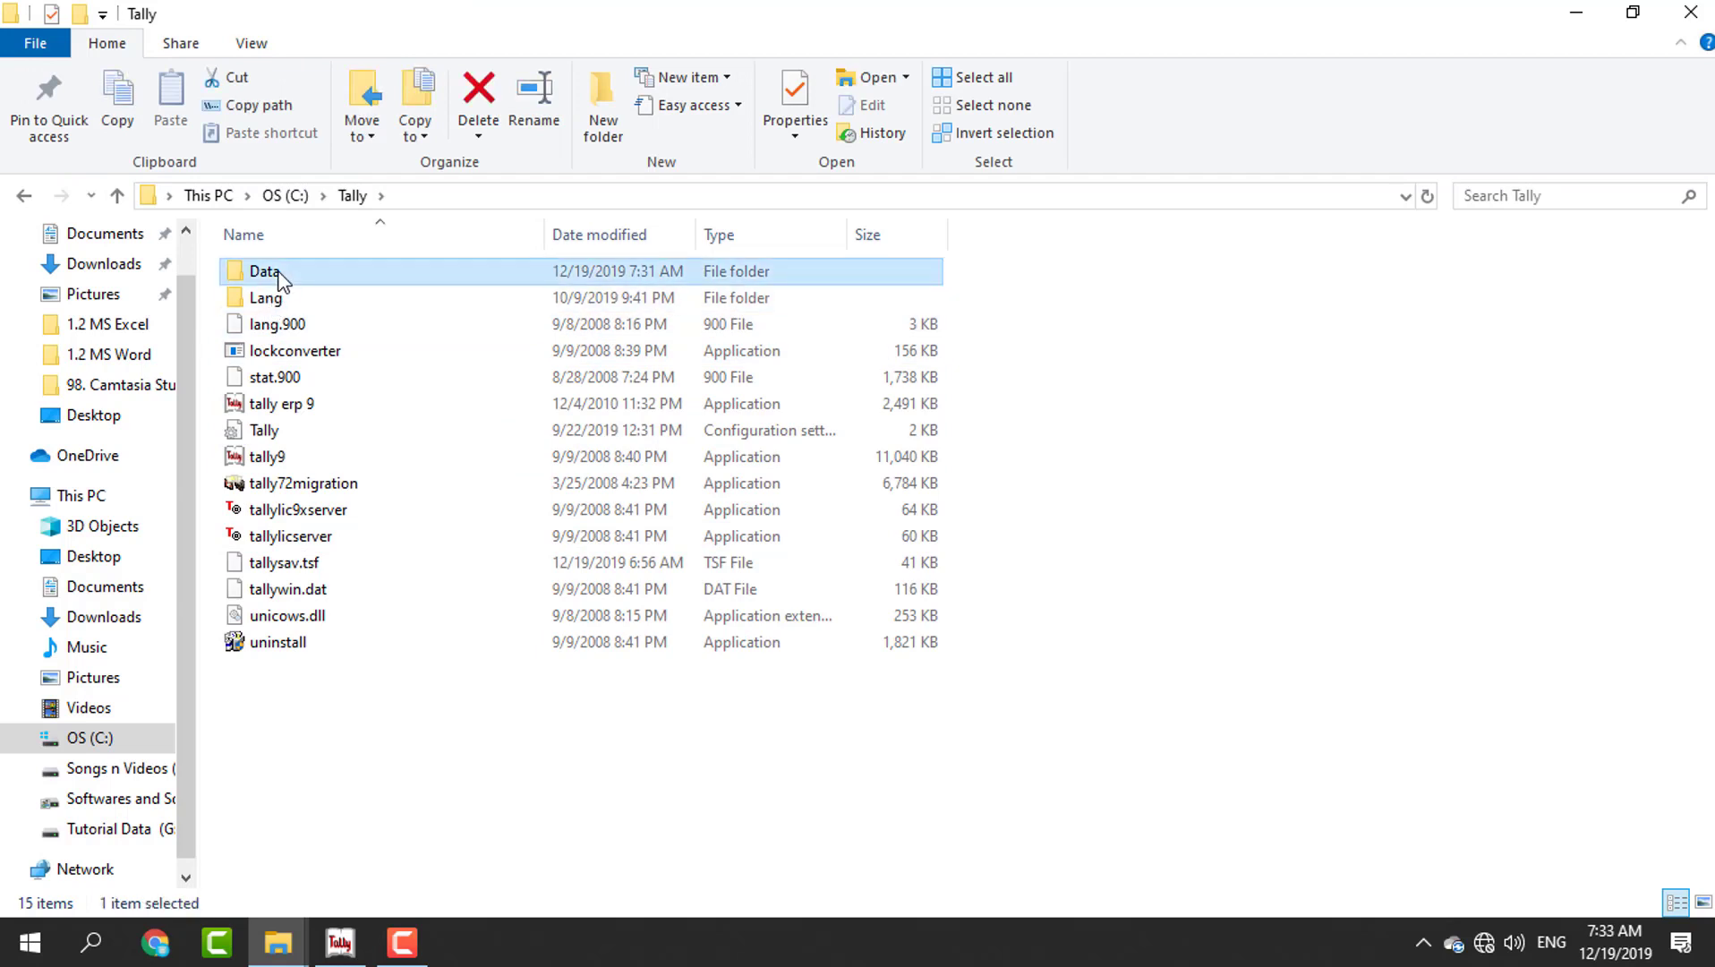
pyautogui.doubleClick(283, 280)
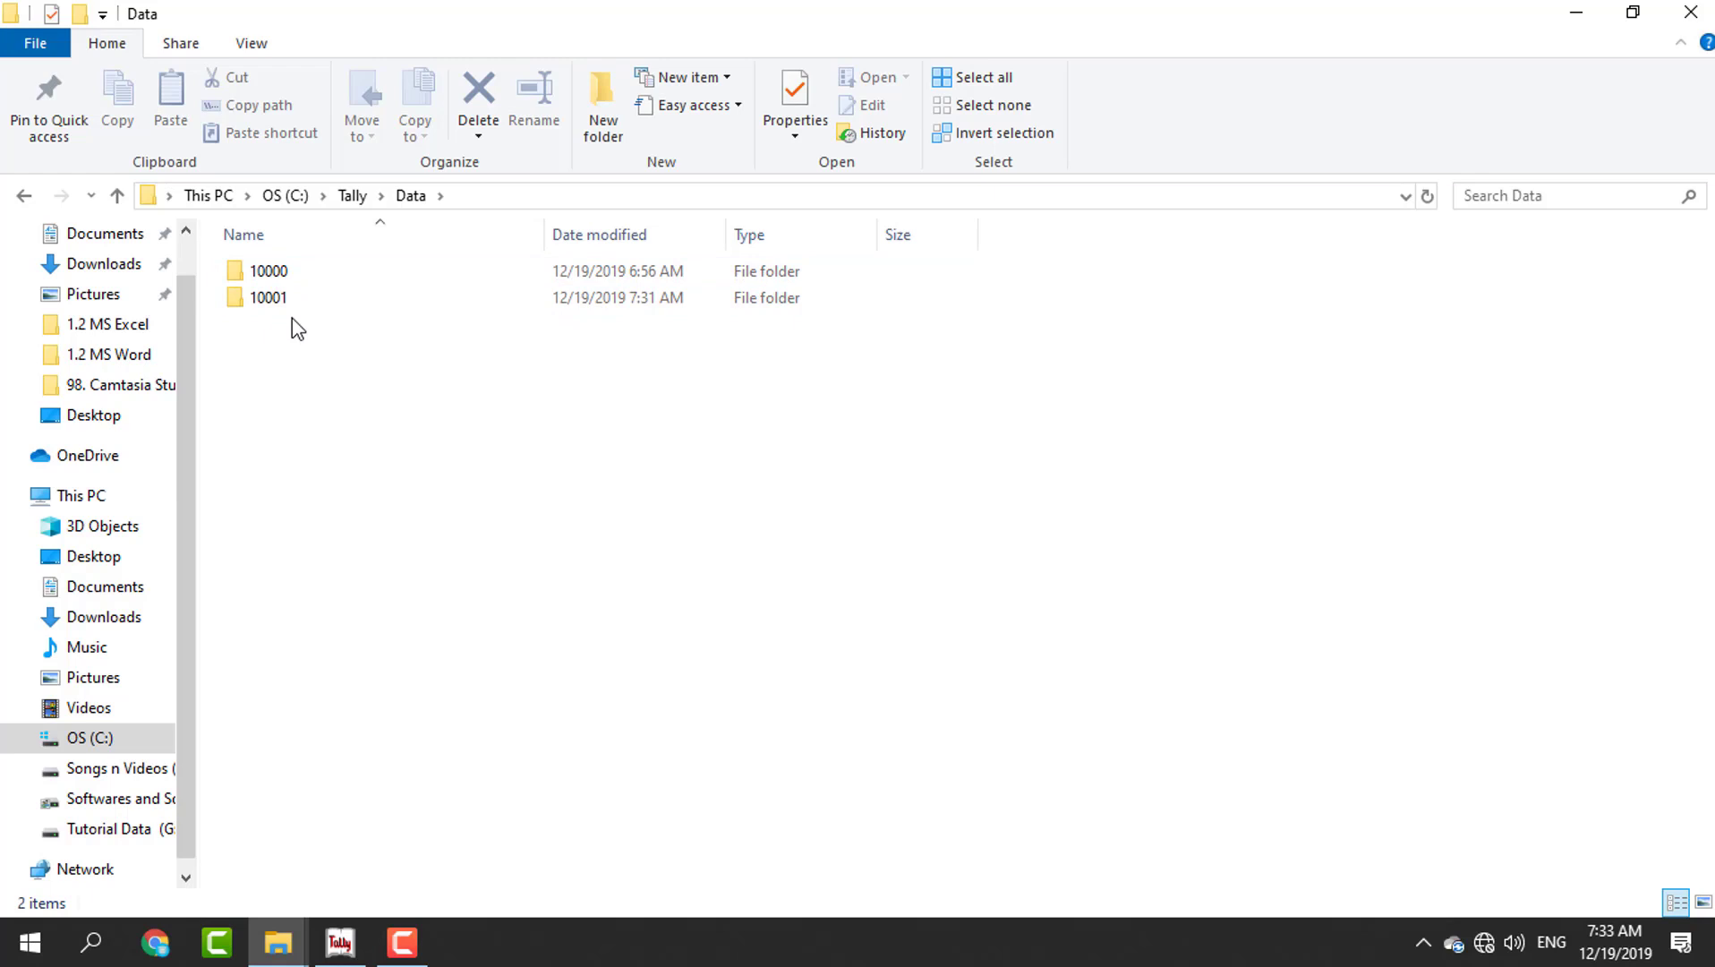
pyautogui.click(1579, 14)
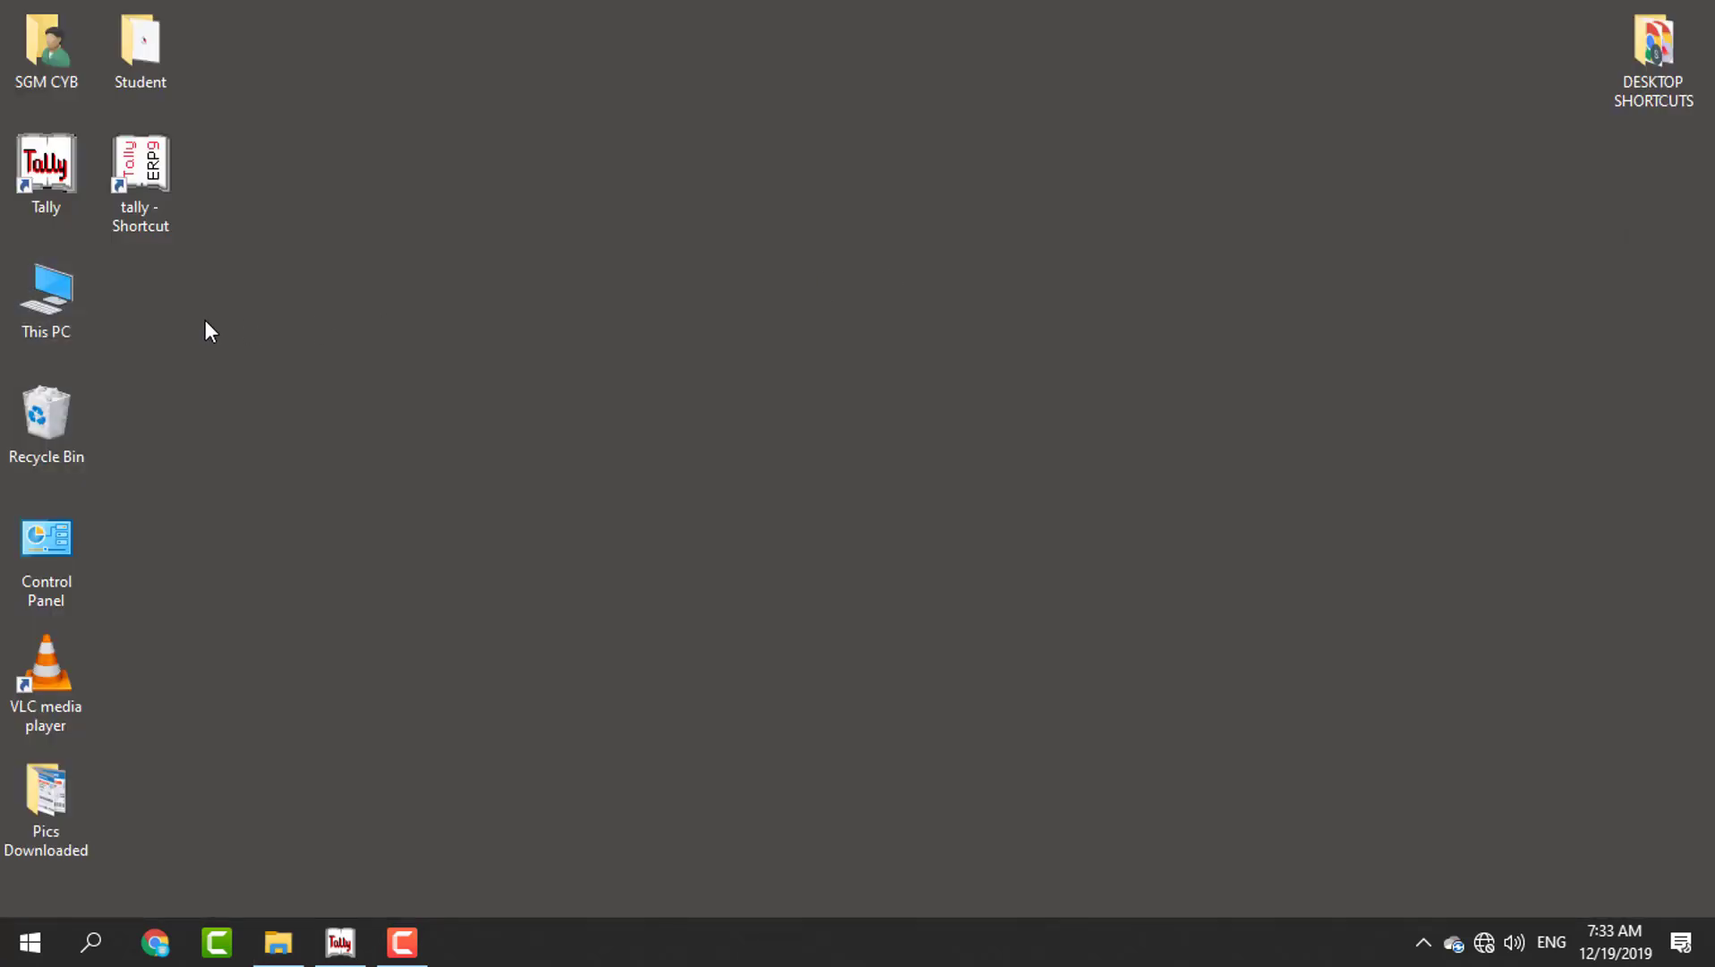
# Step: Open the file location of the desktop Tally shortcut and examine the company folders inside Data
pyautogui.rightClick(54, 175)
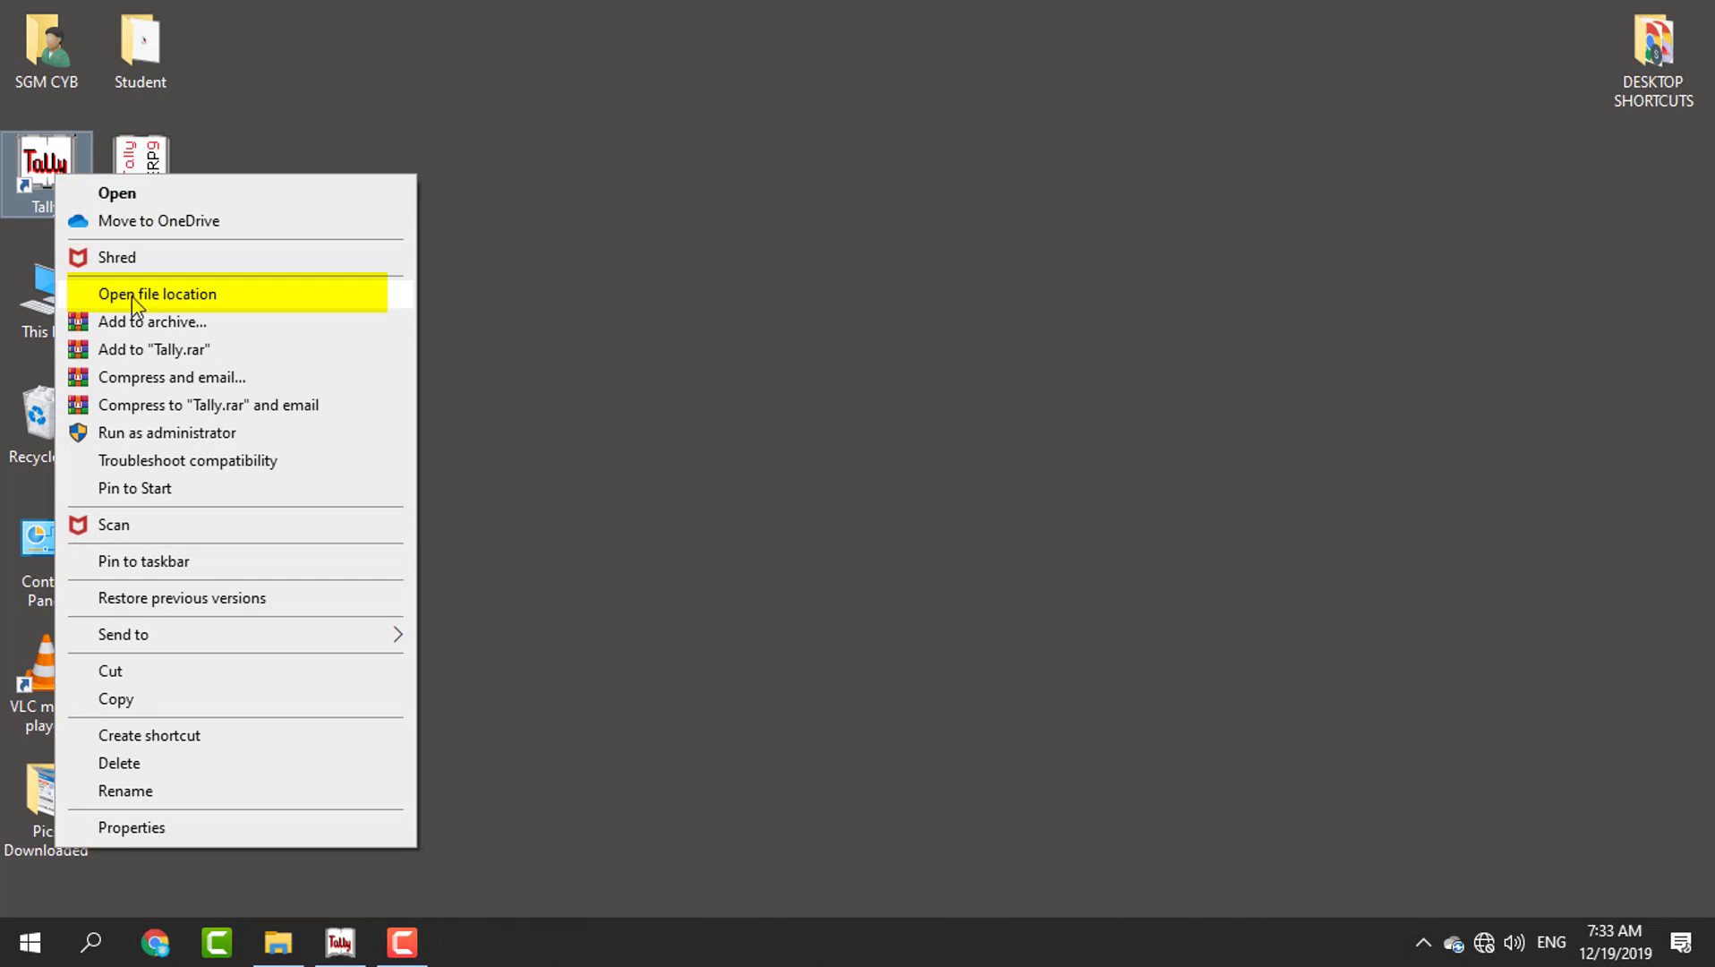
pyautogui.click(132, 294)
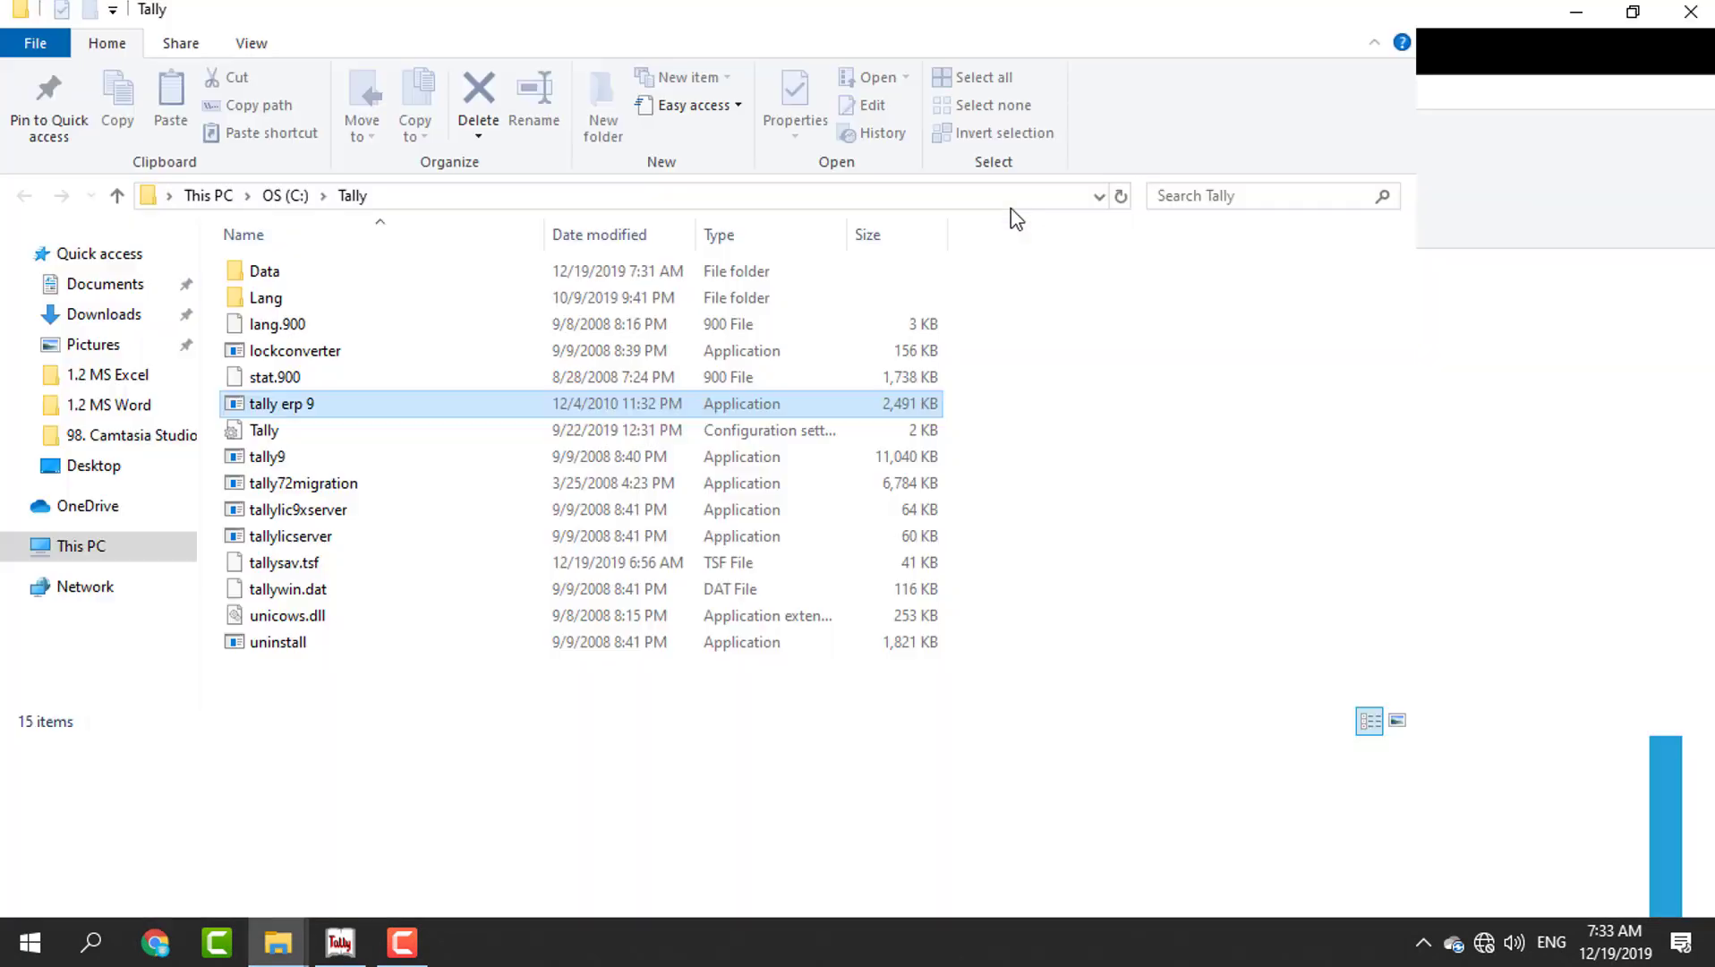
pyautogui.click(423, 196)
pyautogui.doubleClick(259, 272)
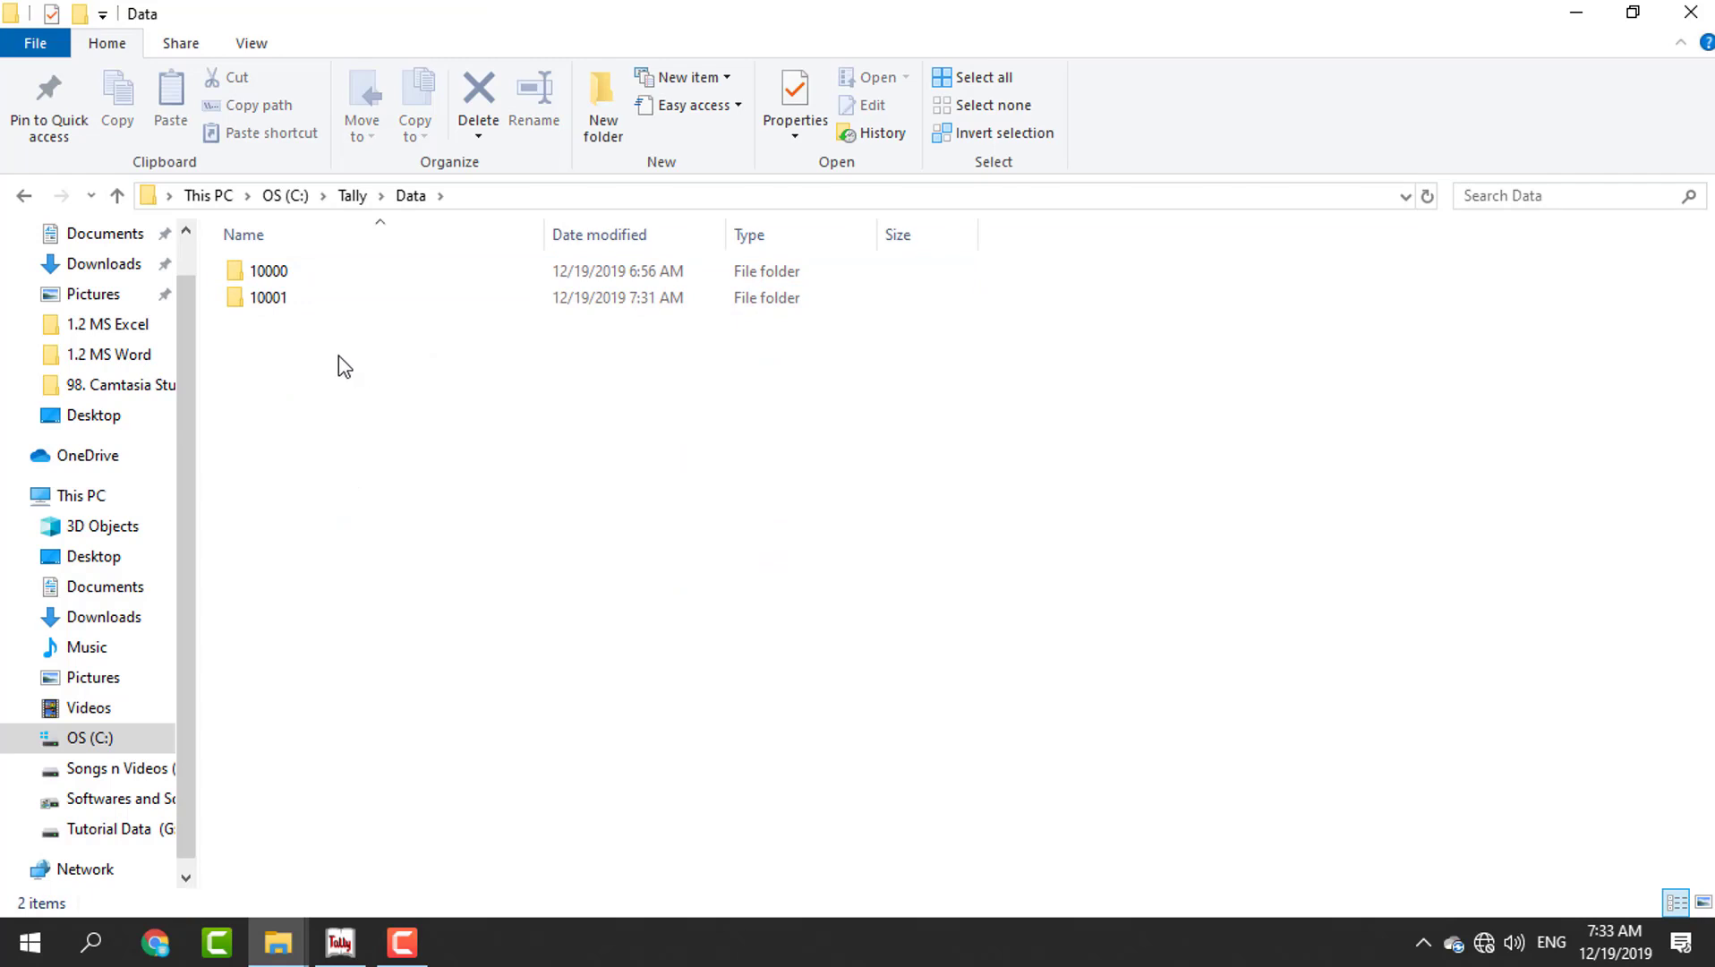
pyautogui.moveTo(355, 351); pyautogui.dragTo(242, 267)
pyautogui.click(343, 373)
pyautogui.moveTo(310, 376); pyautogui.dragTo(201, 256)
pyautogui.click(276, 397)
# Step: Create a new folder named abc in C:\Tally\Data
pyautogui.rightClick(257, 356)
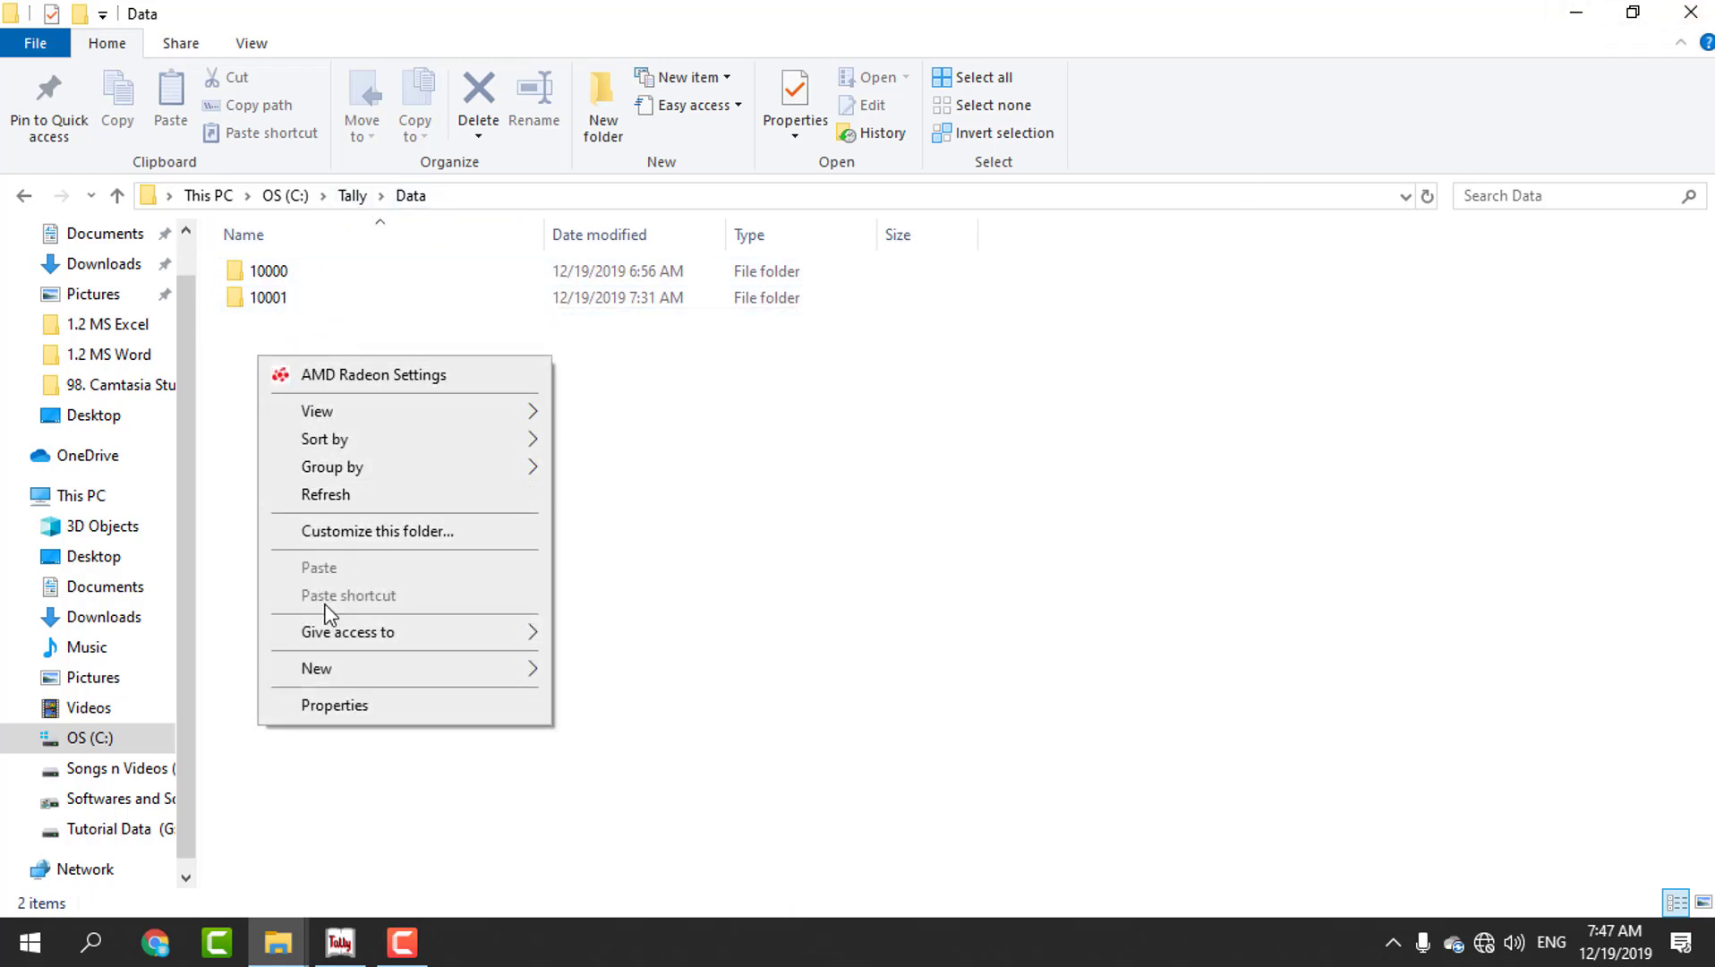
pyautogui.moveTo(324, 663)
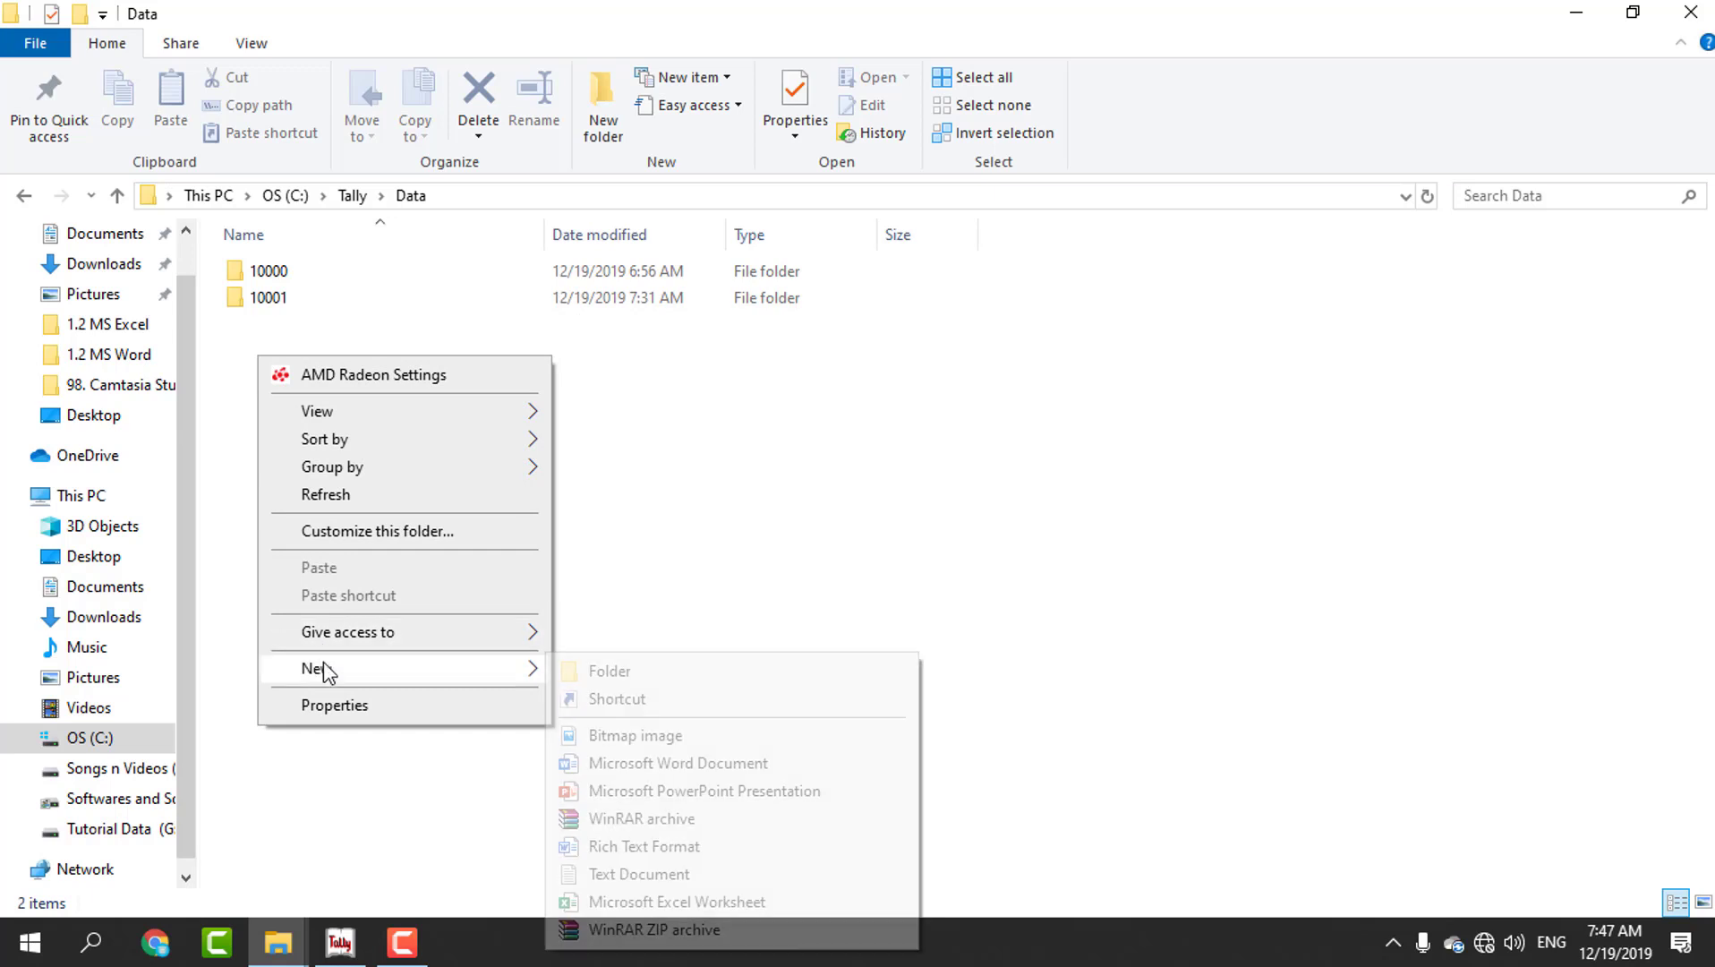
pyautogui.click(618, 674)
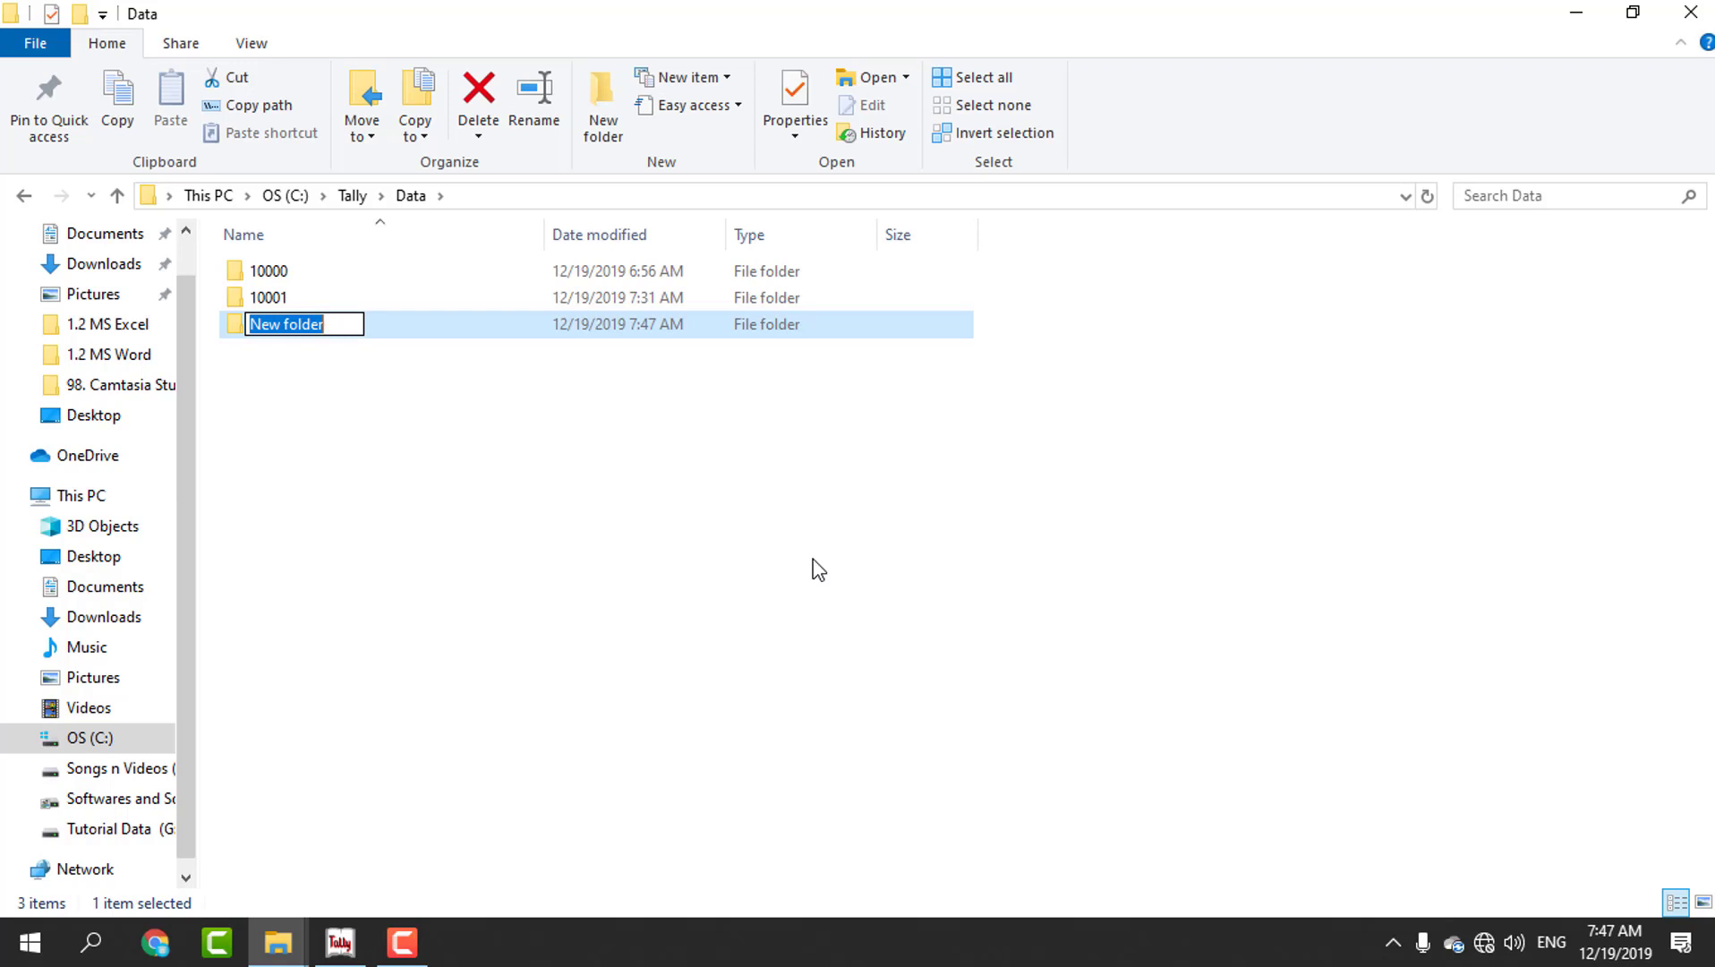
pyautogui.write('abc')
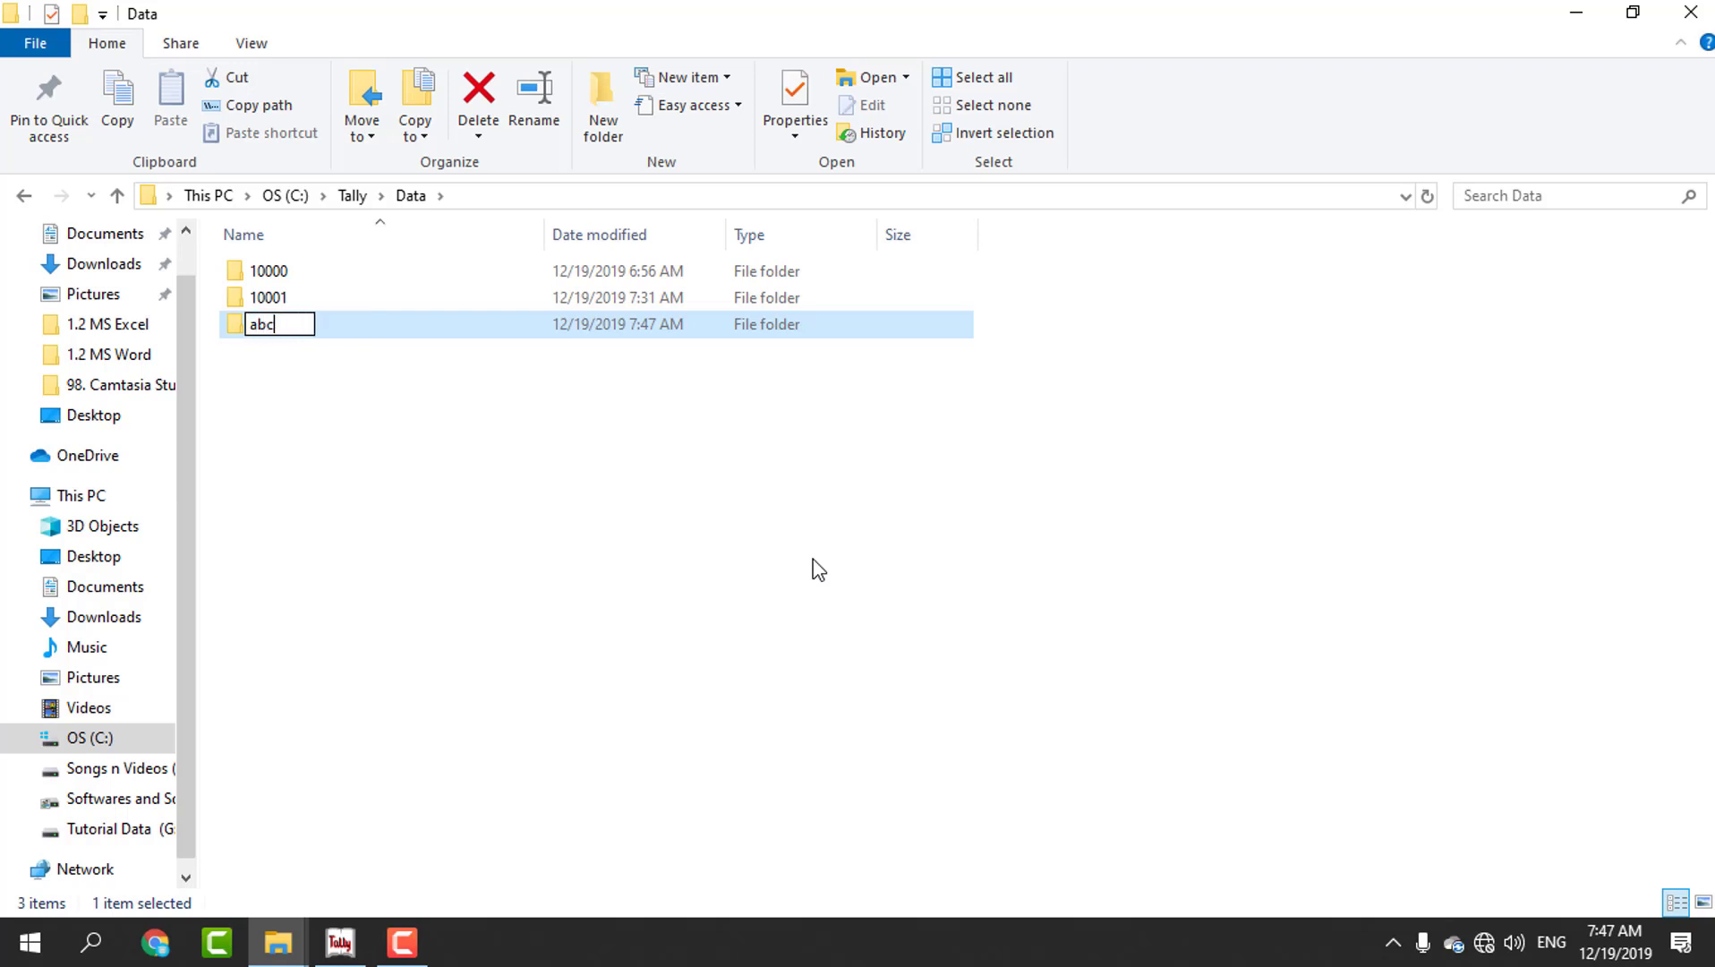
pyautogui.click(609, 597)
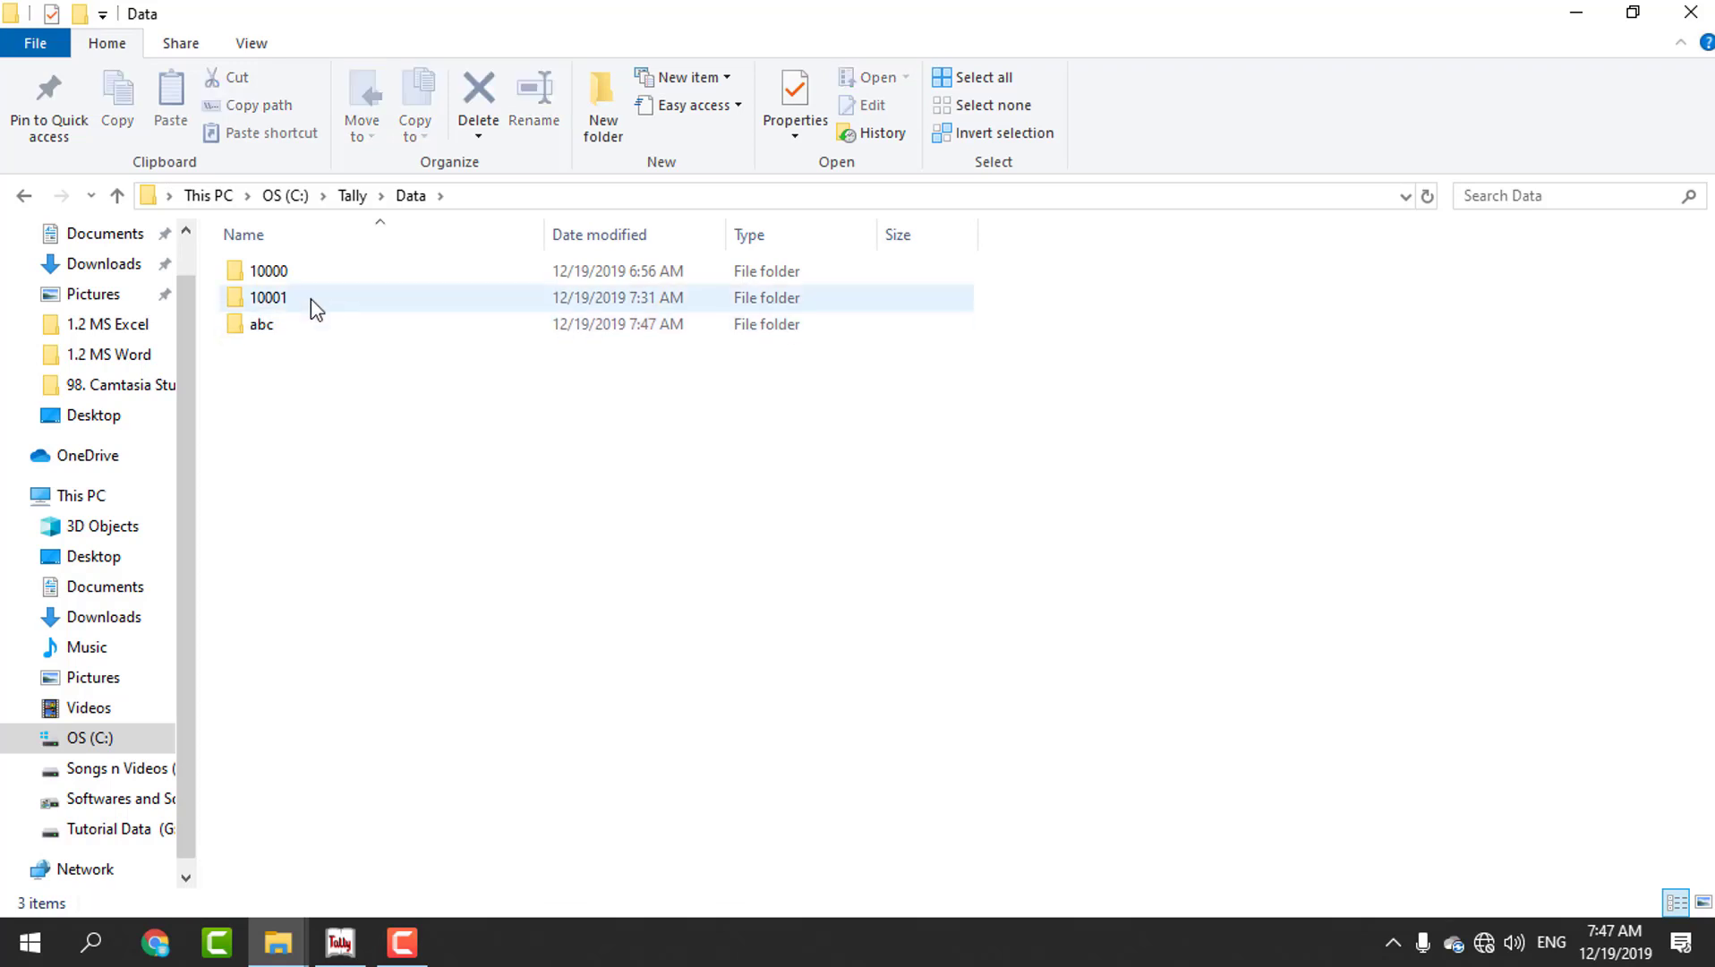
# Step: Cut the company folder 10000 and try to paste it into the abc folder
pyautogui.moveTo(268, 281)
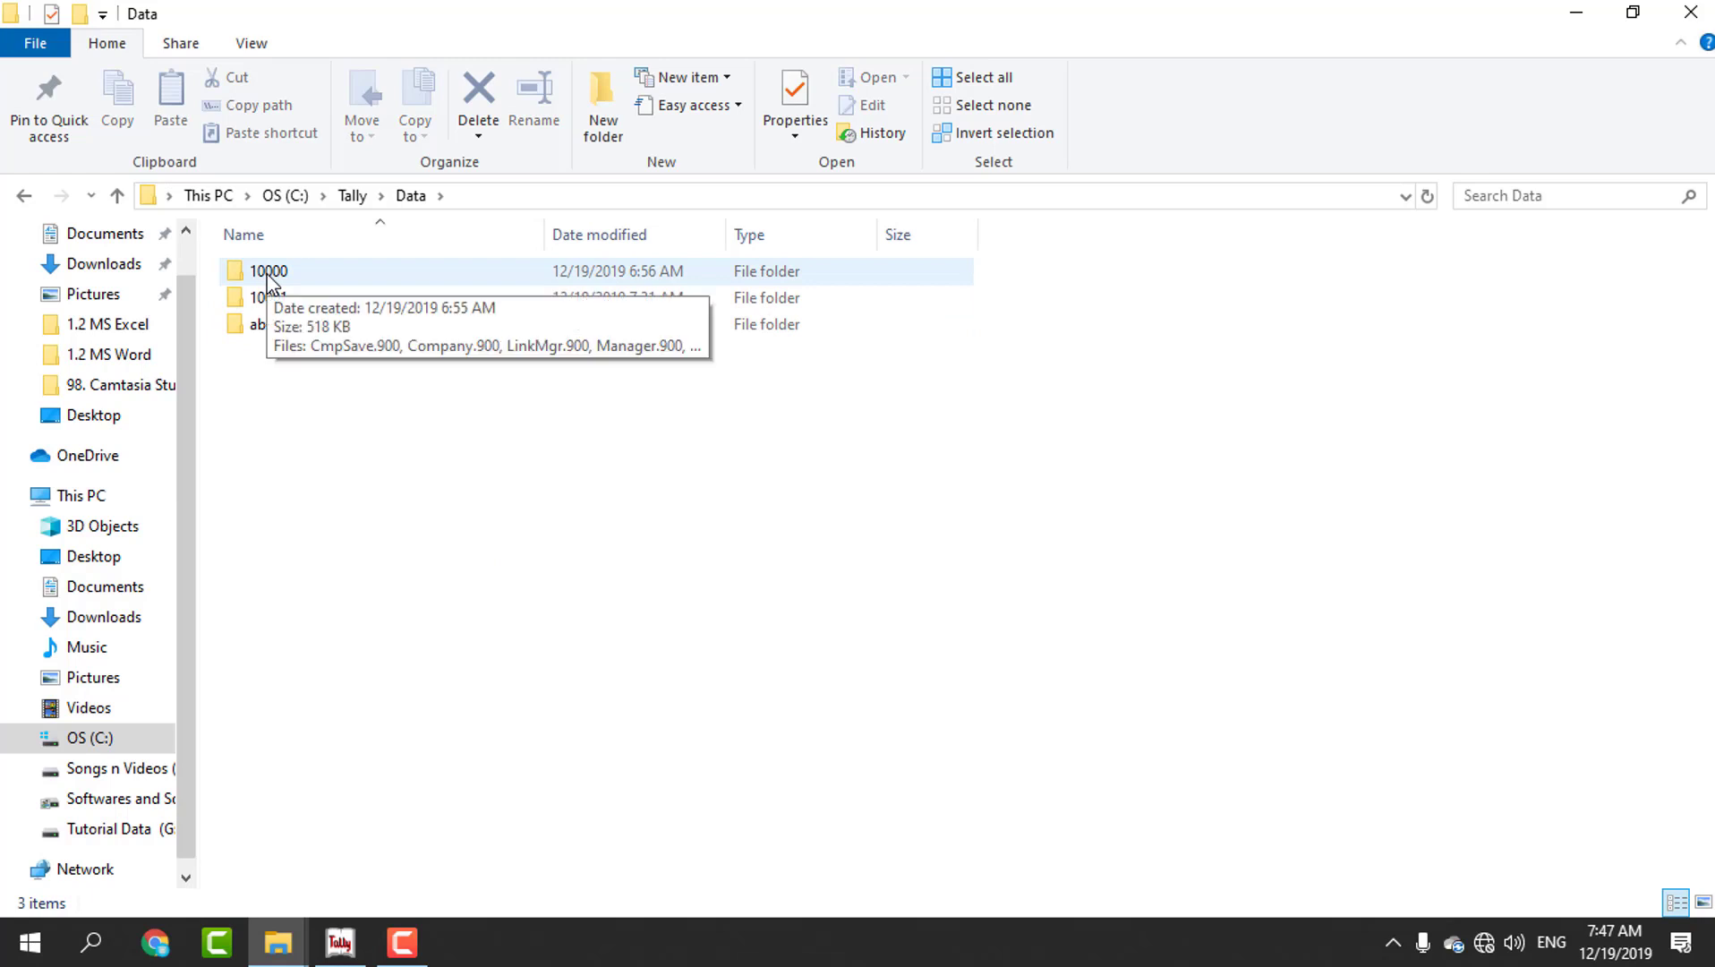
pyautogui.click(268, 280)
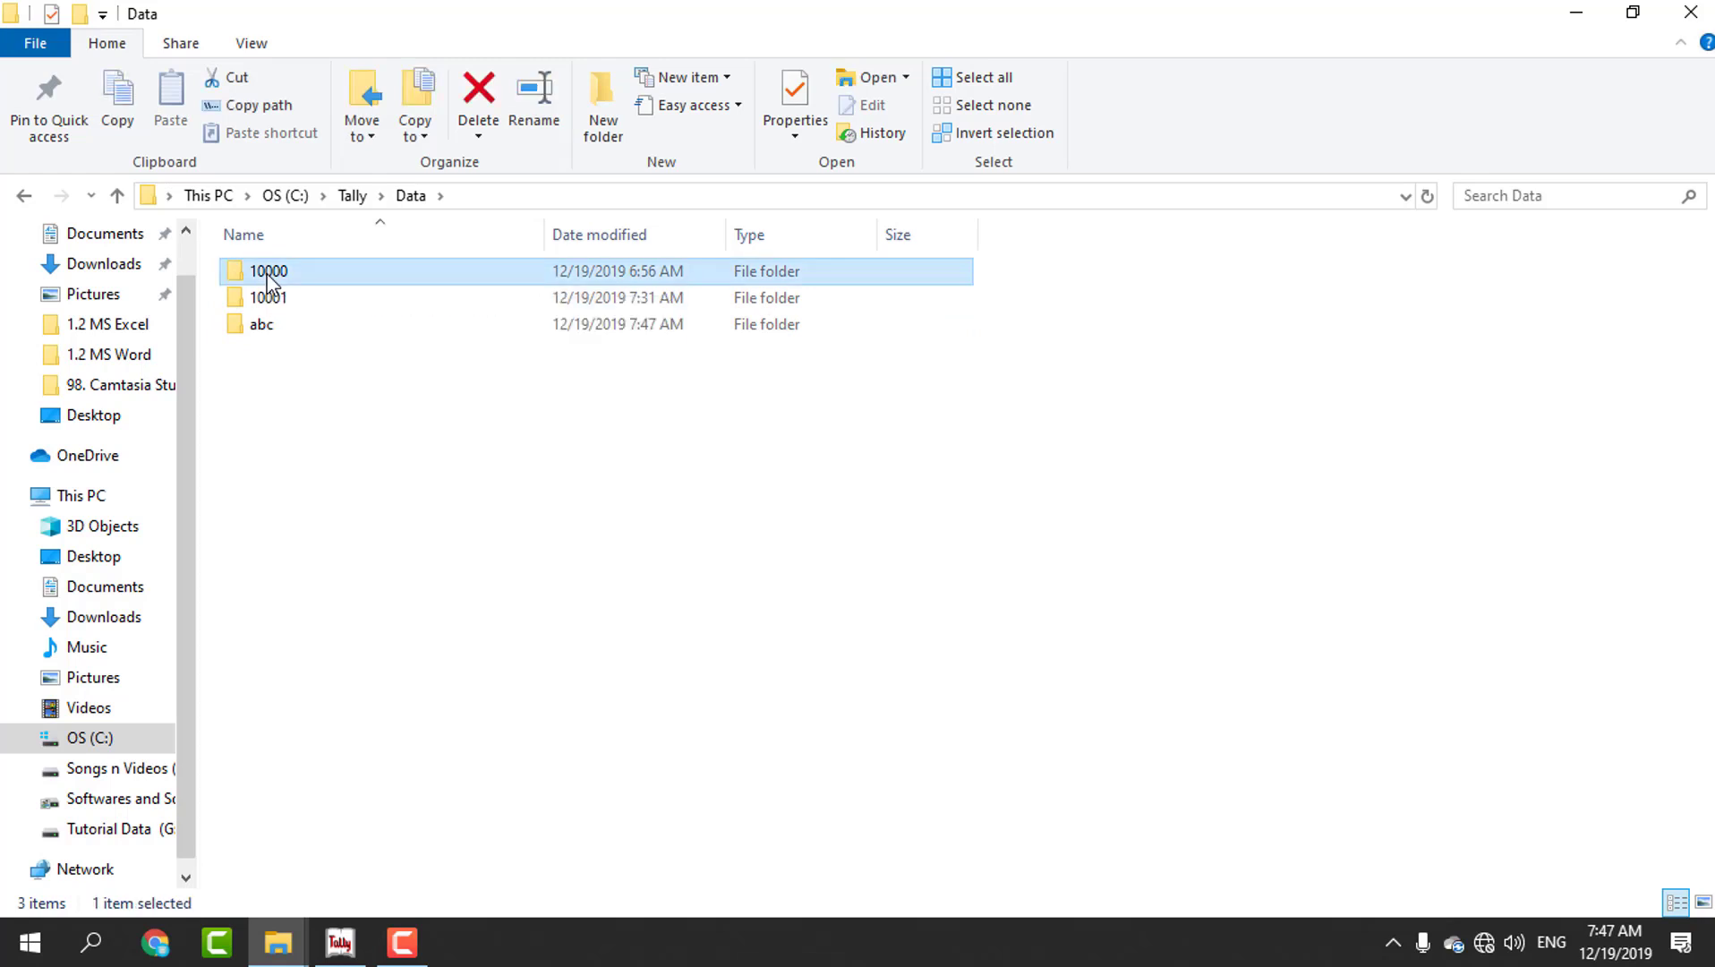
pyautogui.rightClick(268, 280)
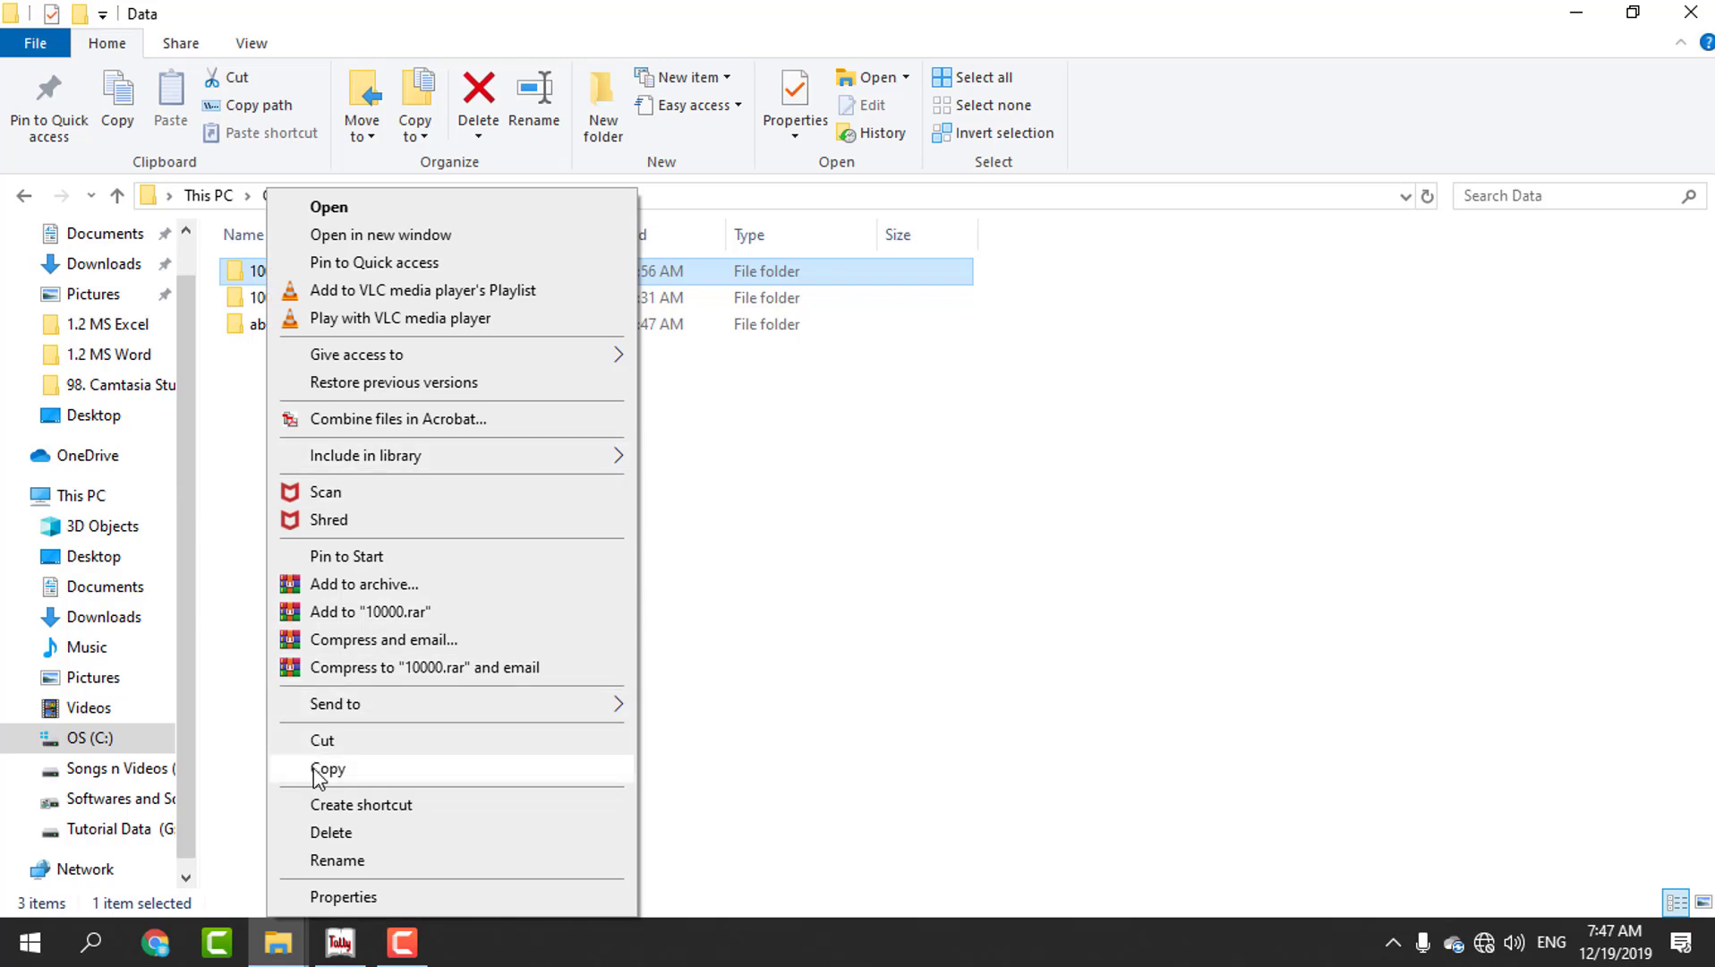
pyautogui.click(329, 742)
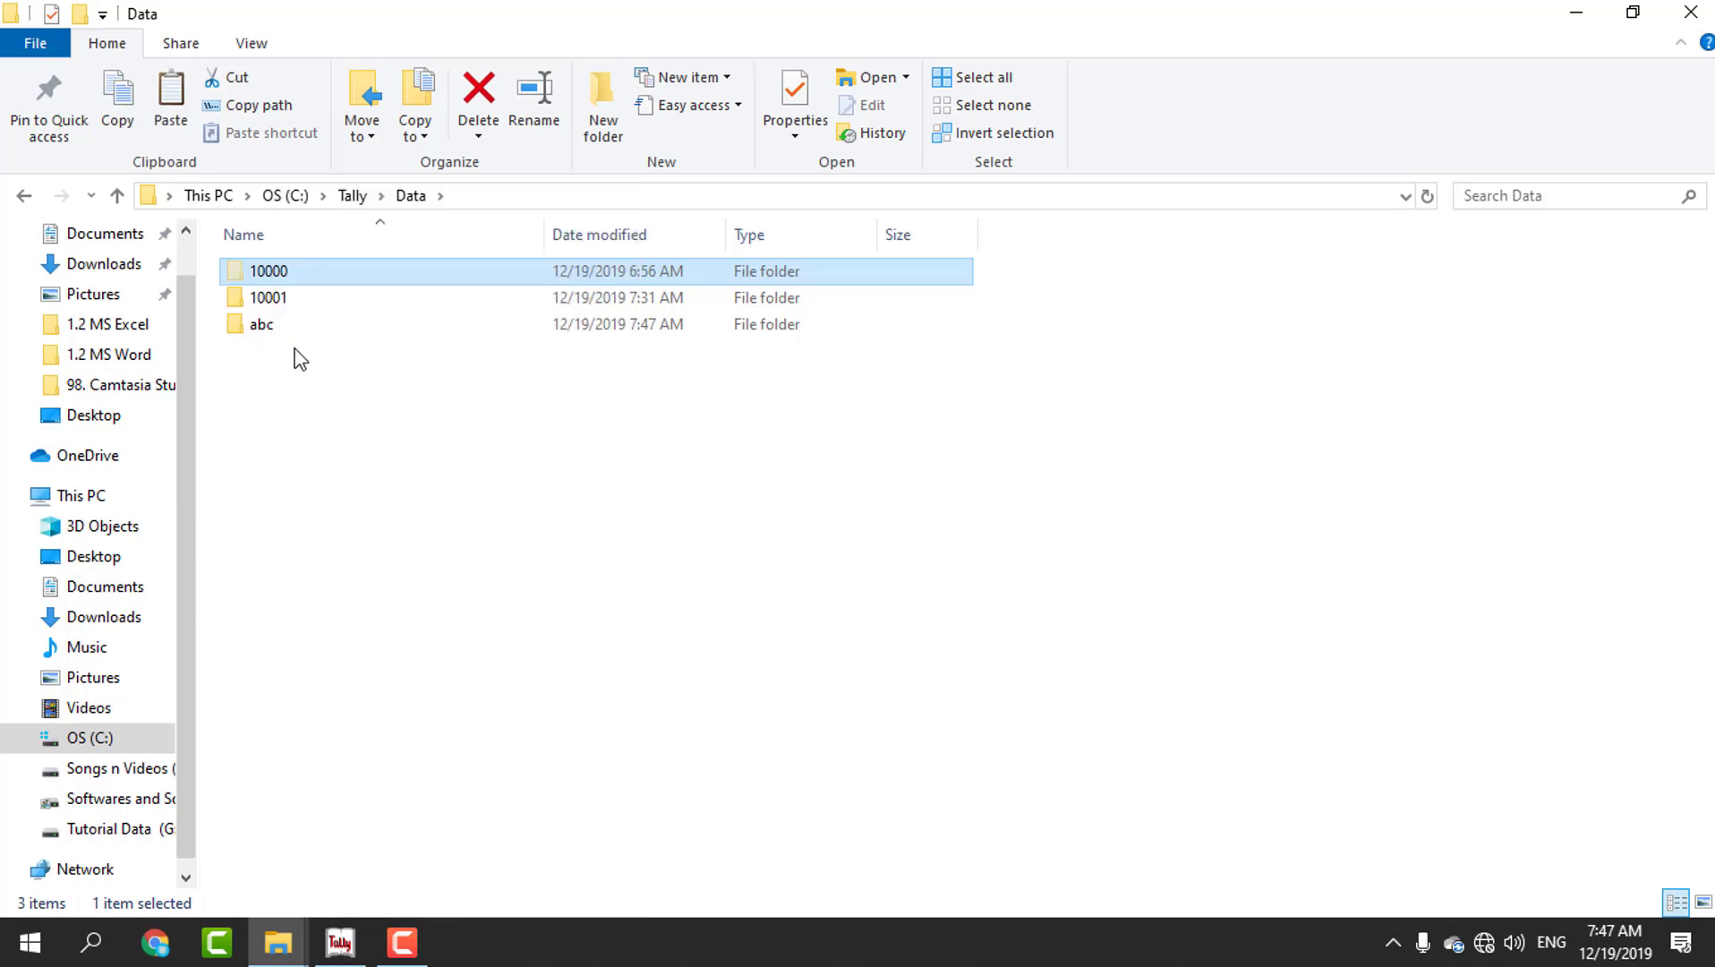
pyautogui.doubleClick(294, 333)
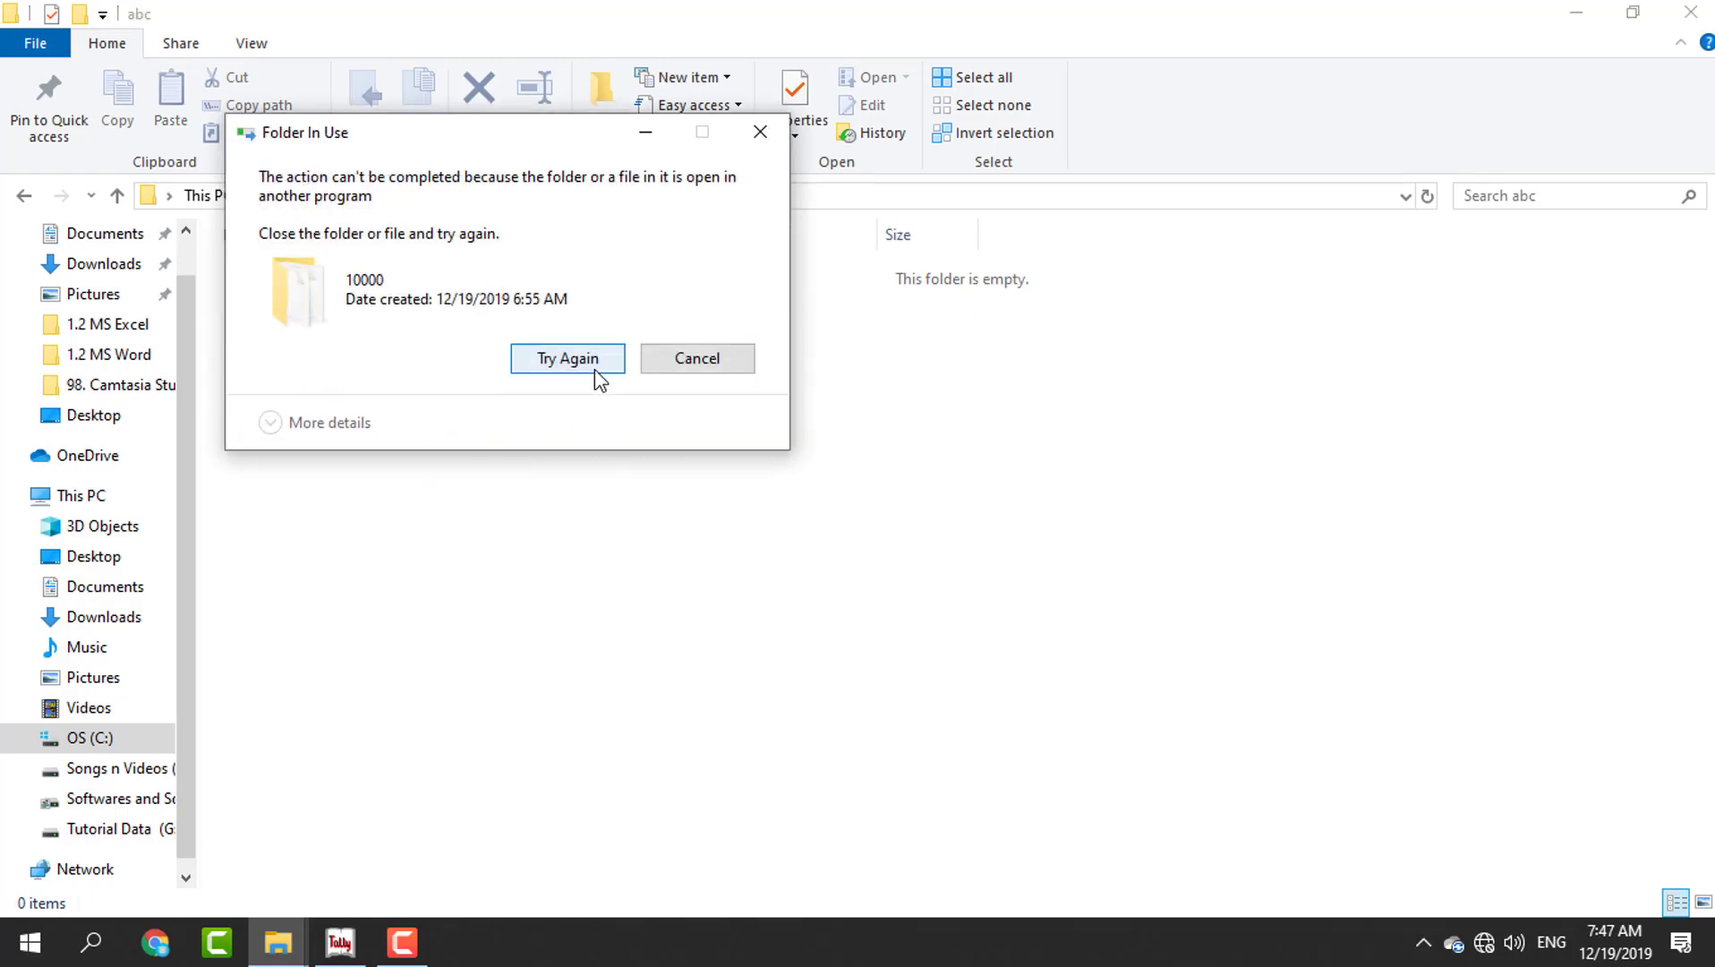
# Step: Quit Tally 9 and retry moving the 10000 folder into abc
pyautogui.click(355, 952)
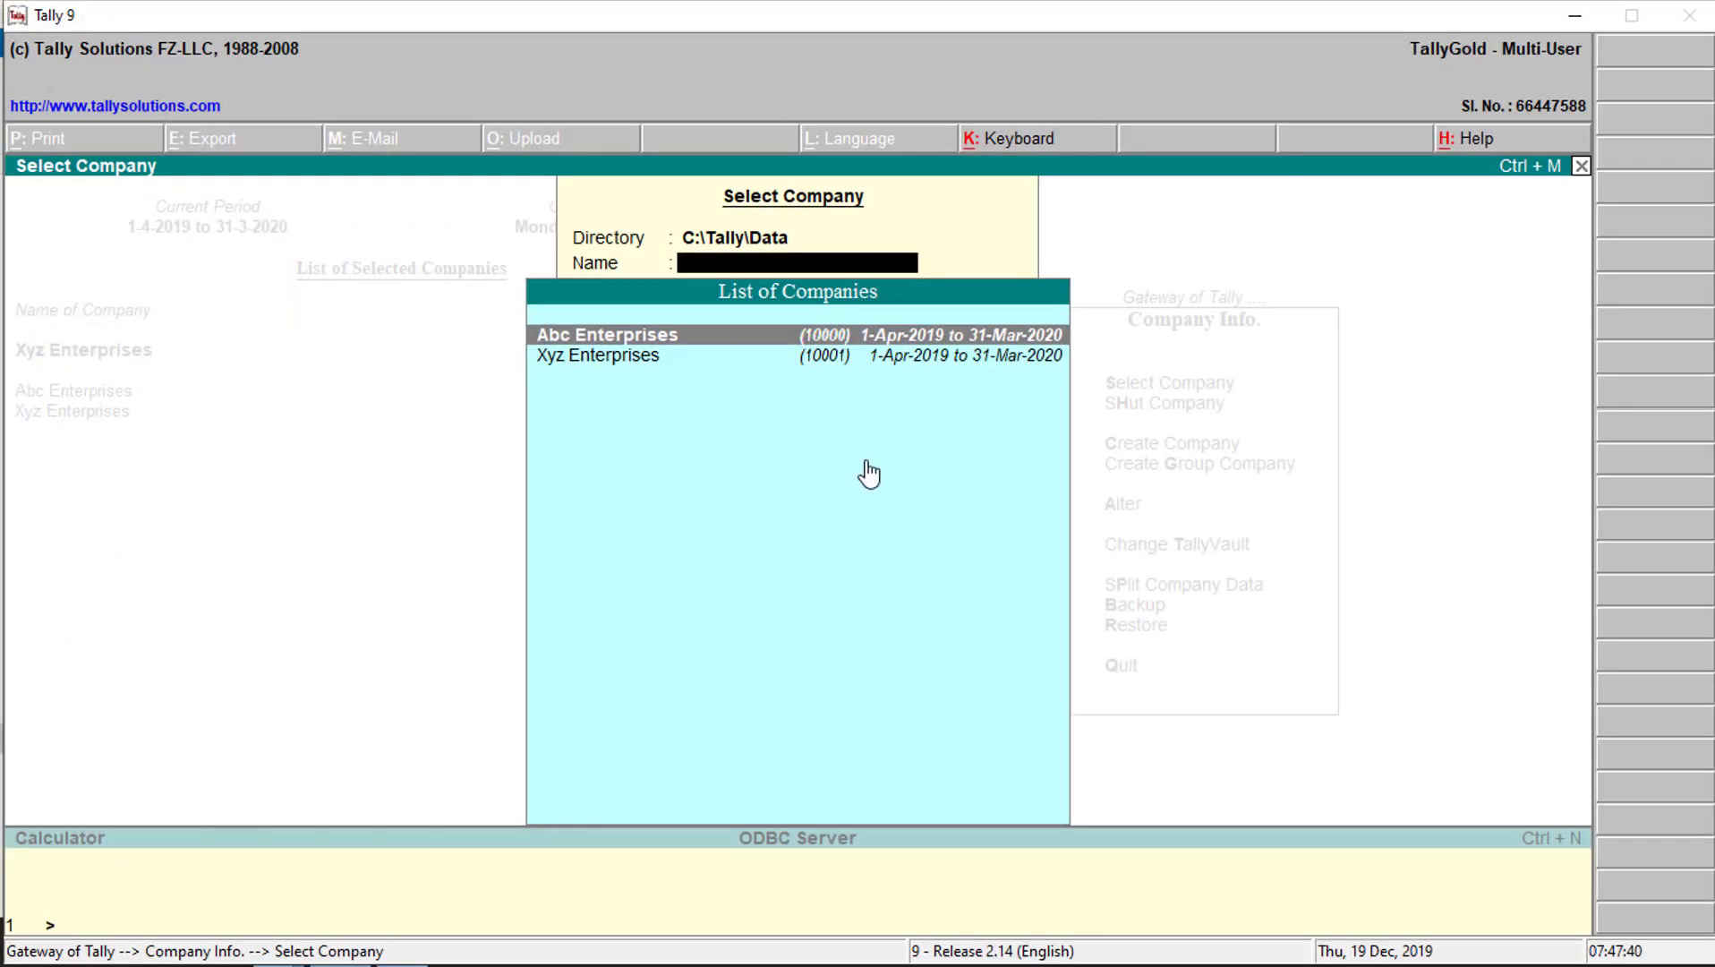
pyautogui.press('Escape')
pyautogui.press('Escape')
pyautogui.press('Escape')
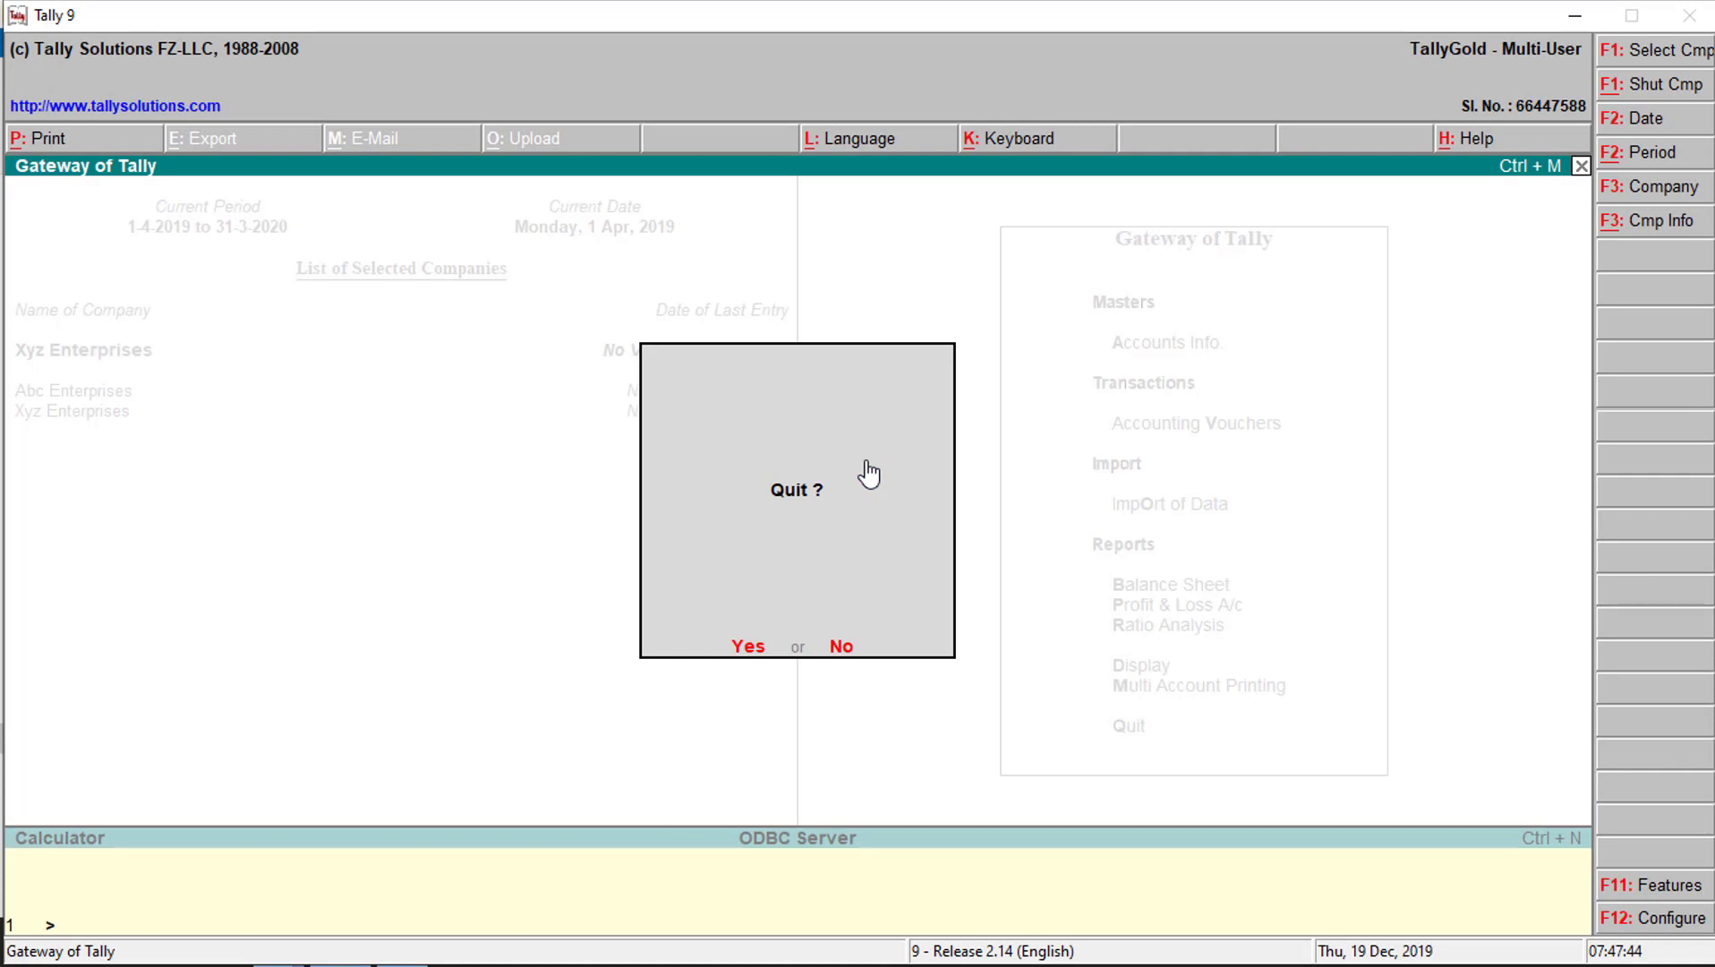
pyautogui.press('Return')
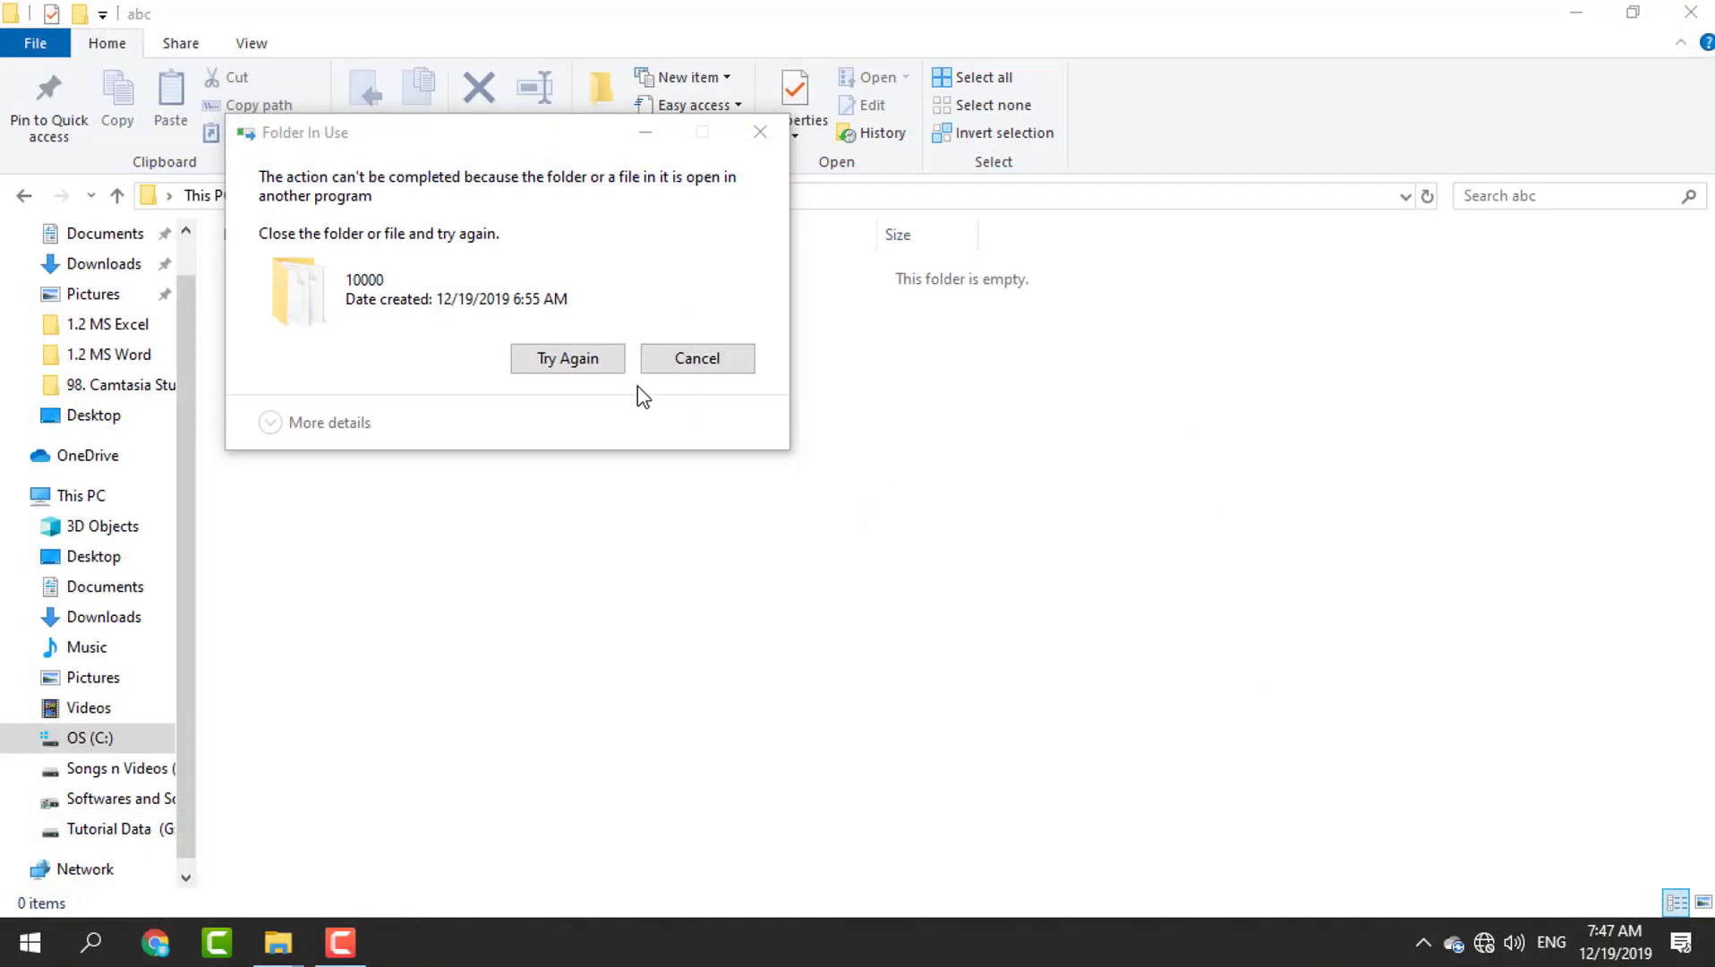
pyautogui.click(592, 364)
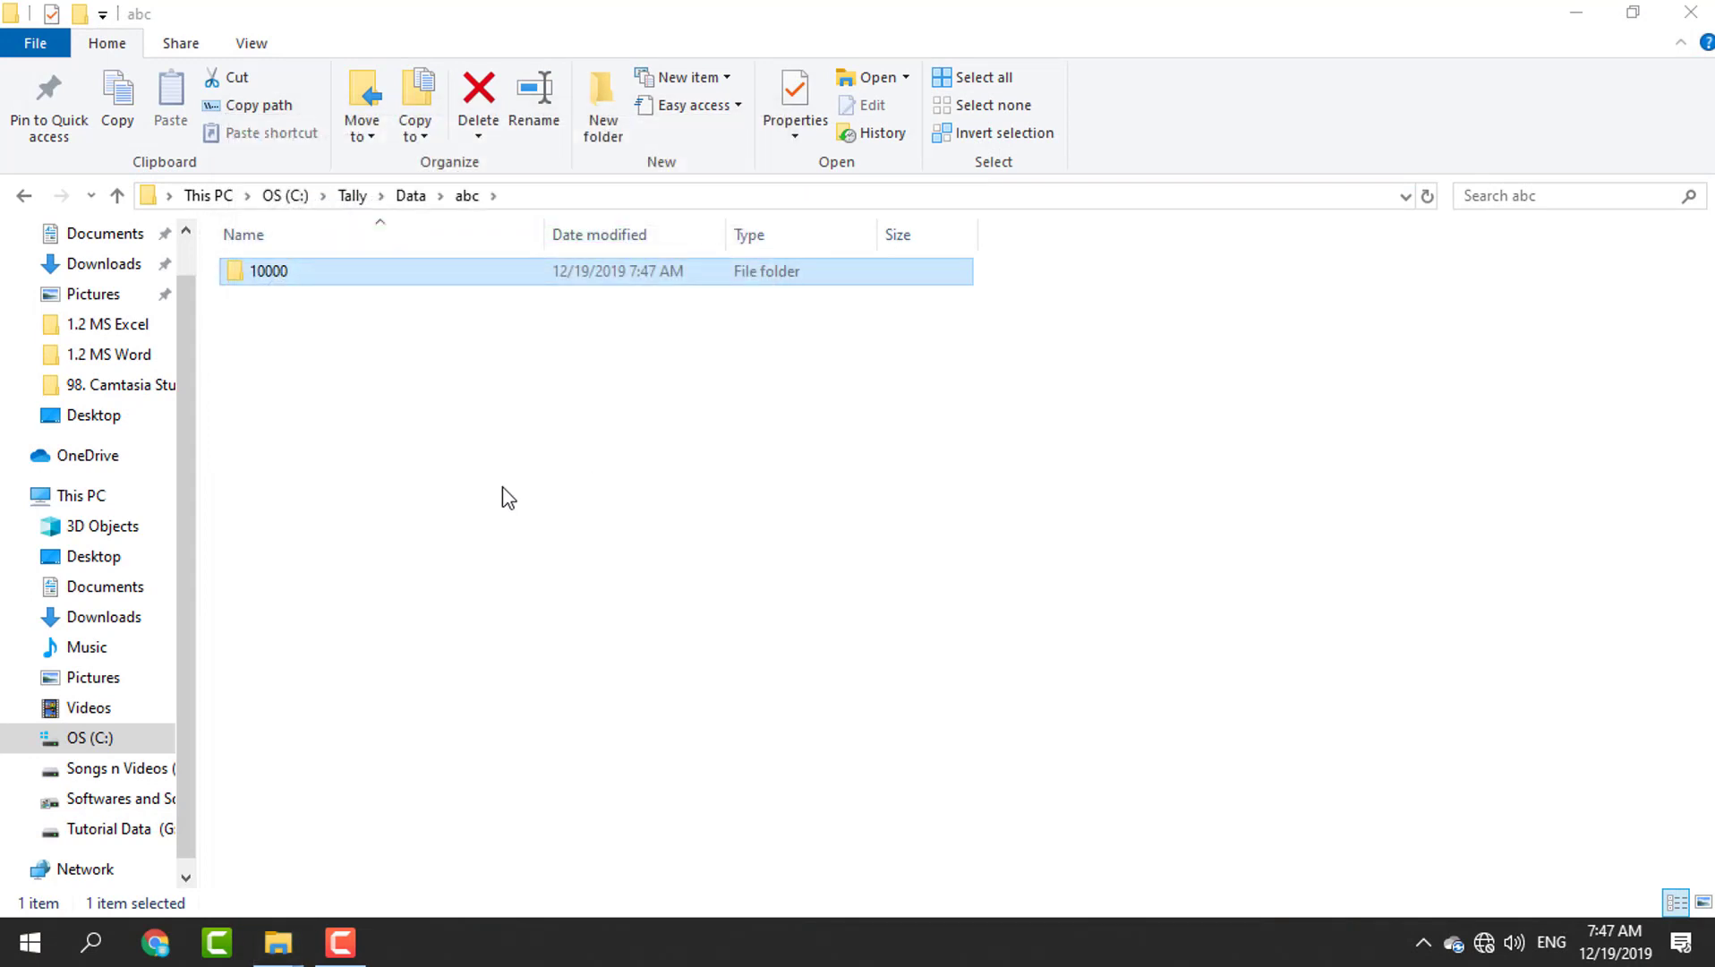
pyautogui.click(352, 318)
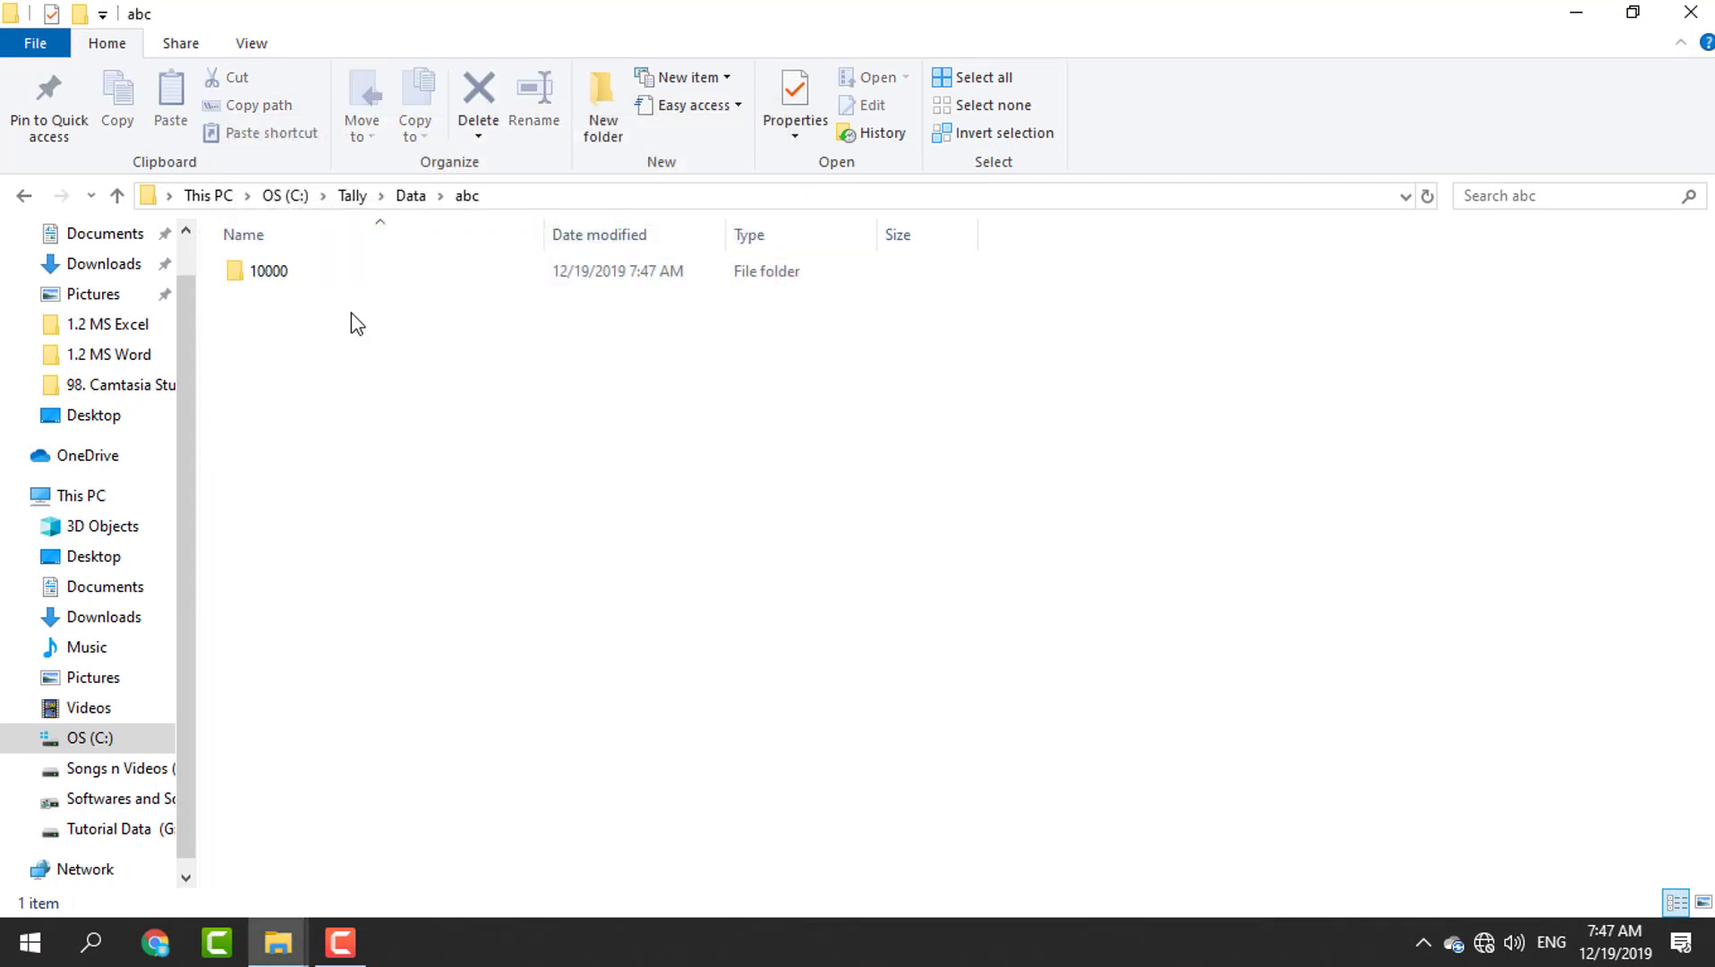
# Step: Go up to the Data folder and reopen abc to check its contents, then minimize the window
pyautogui.click(412, 196)
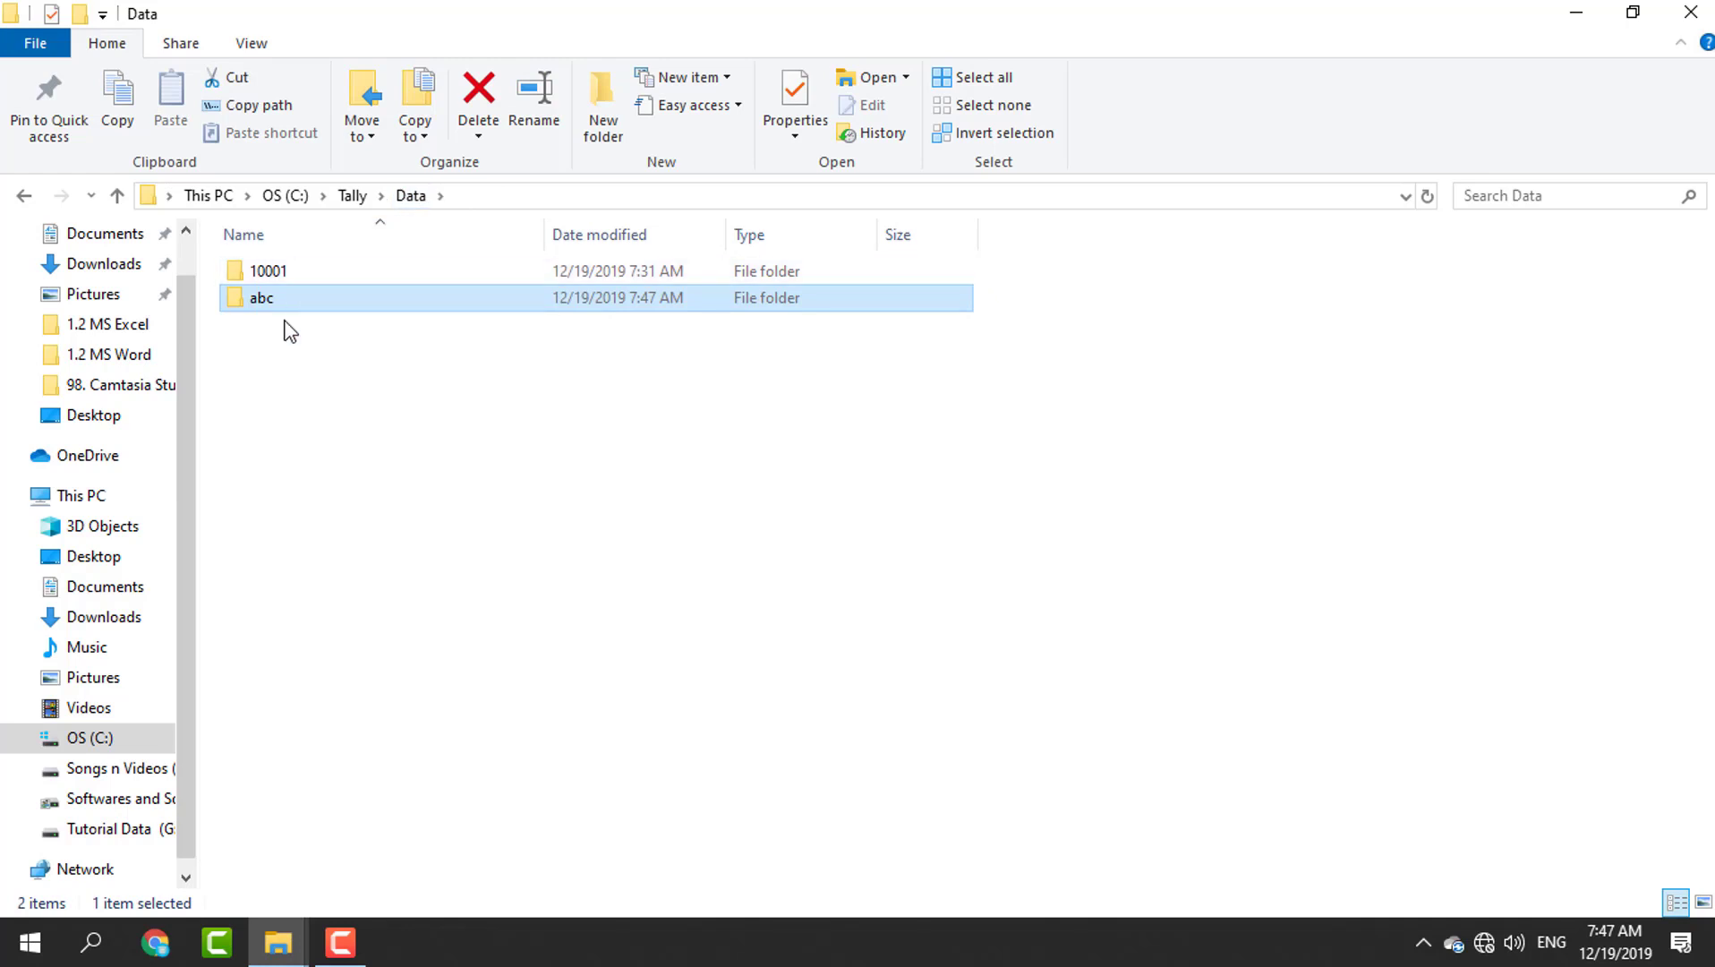
pyautogui.doubleClick(287, 305)
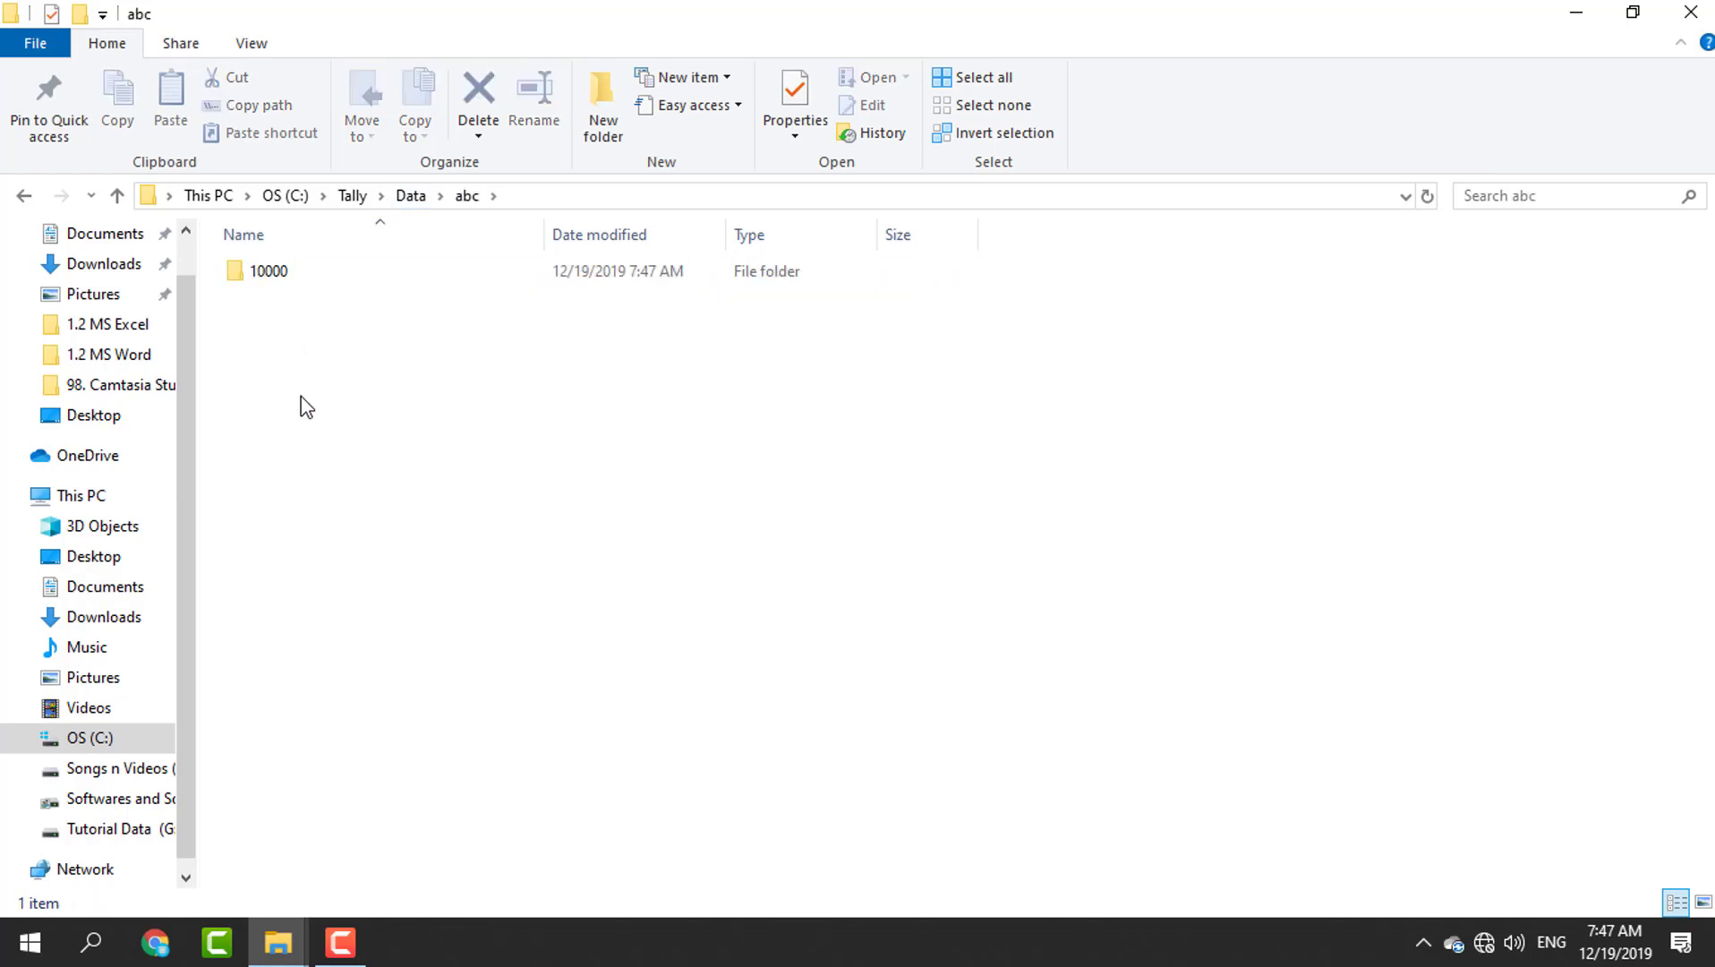
pyautogui.click(1568, 16)
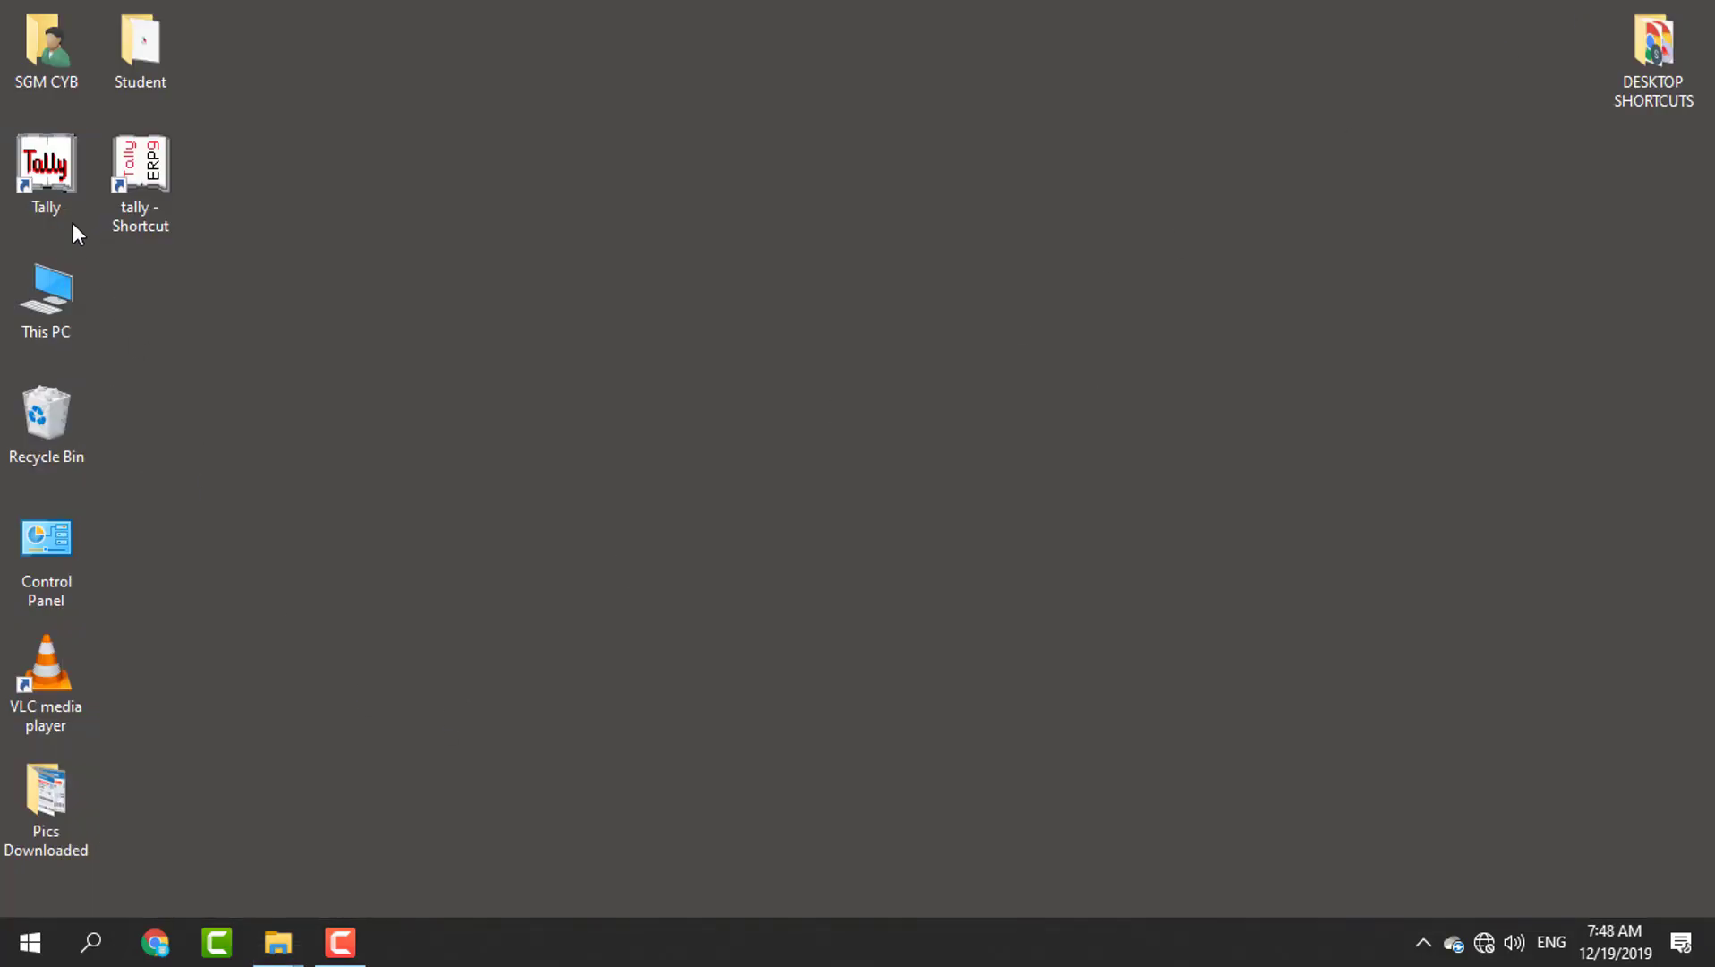
# Step: Start Tally 9 and load the company Abc Enterprises from the directory C:\Tally\Data\abc
pyautogui.doubleClick(54, 191)
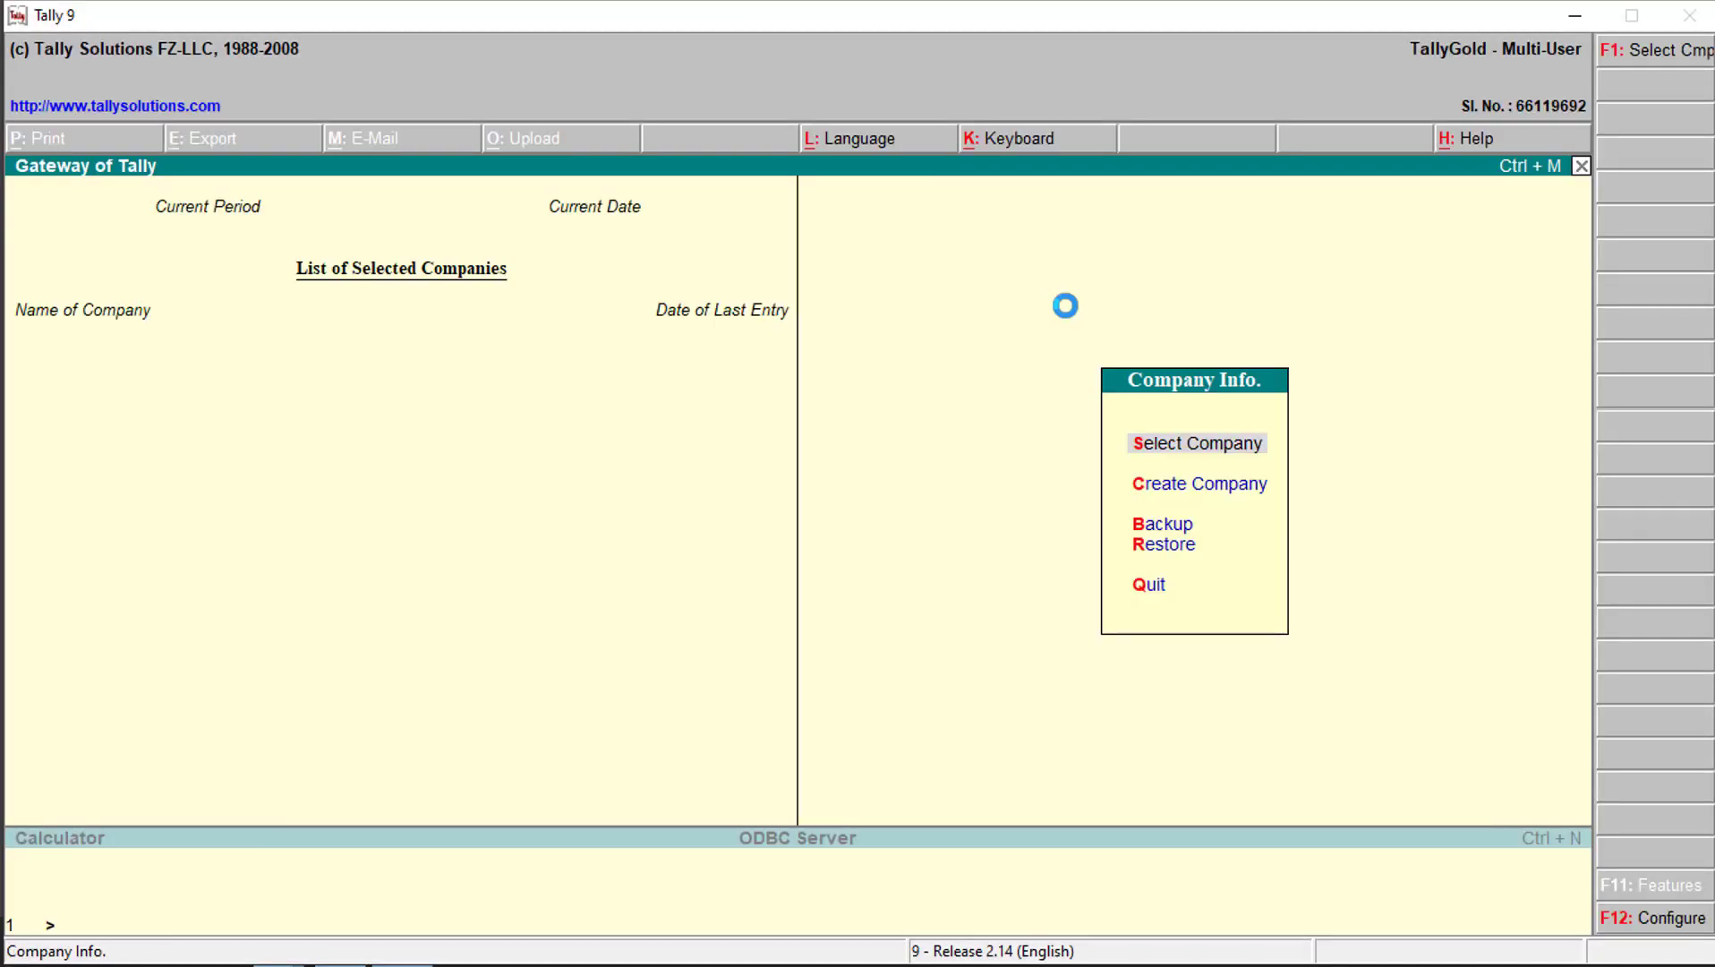
pyautogui.click(1206, 461)
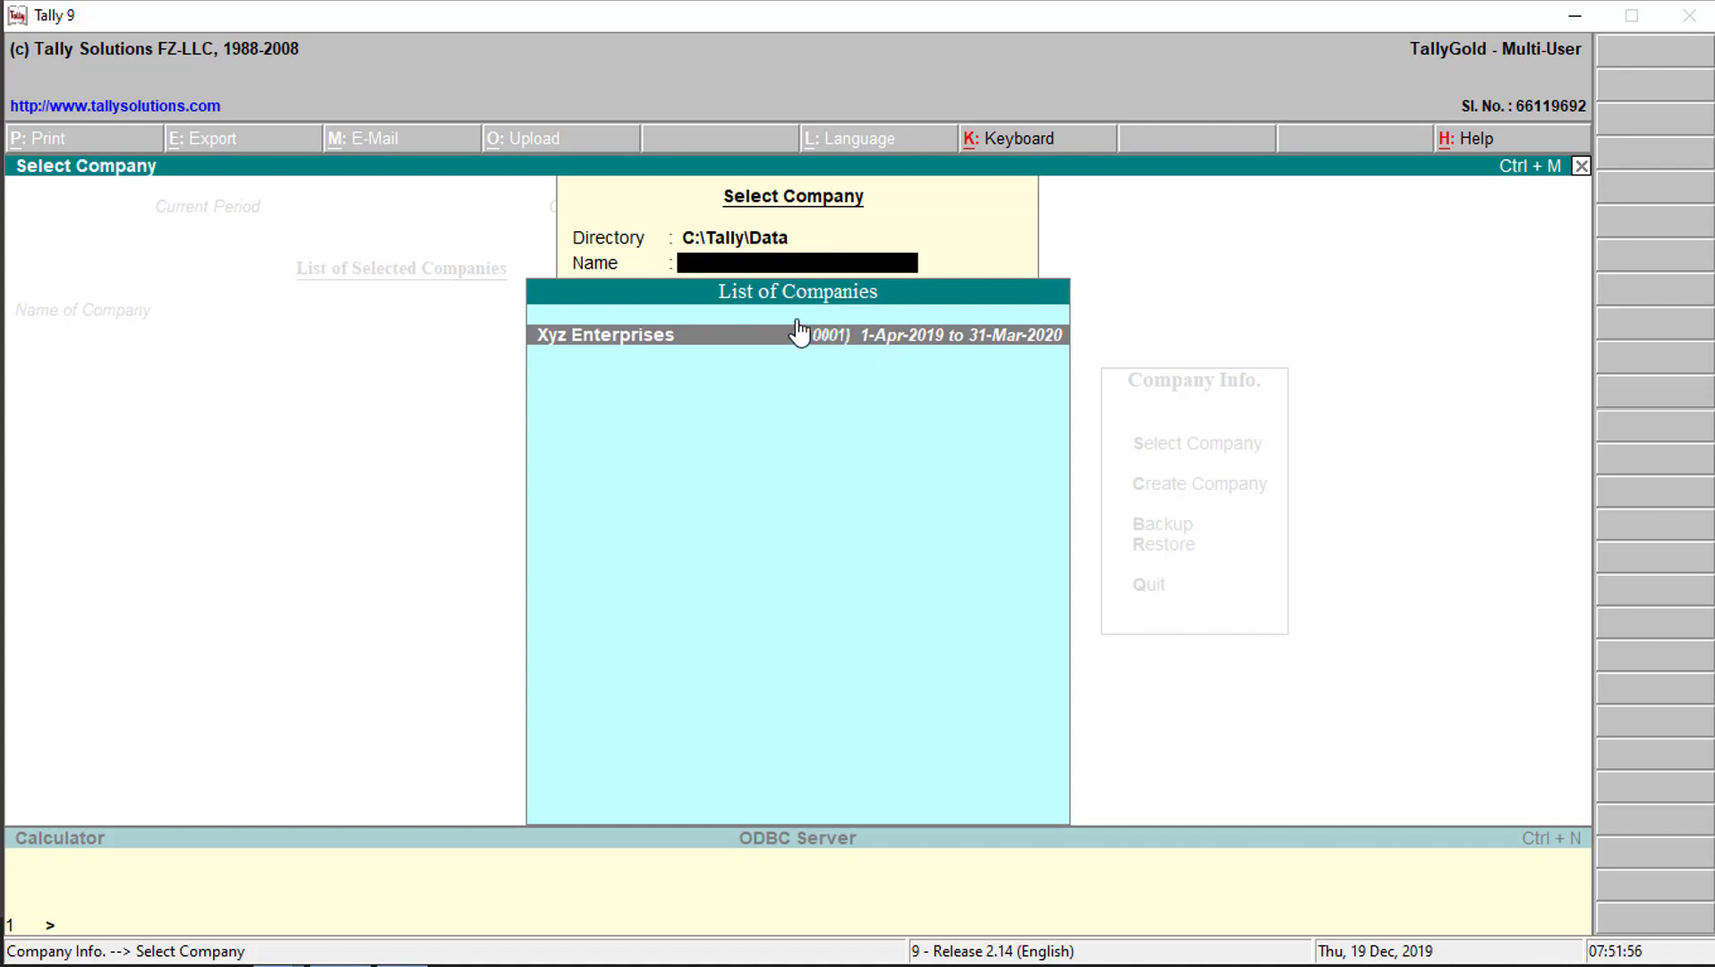
pyautogui.hotkey('shift', 'Tab')
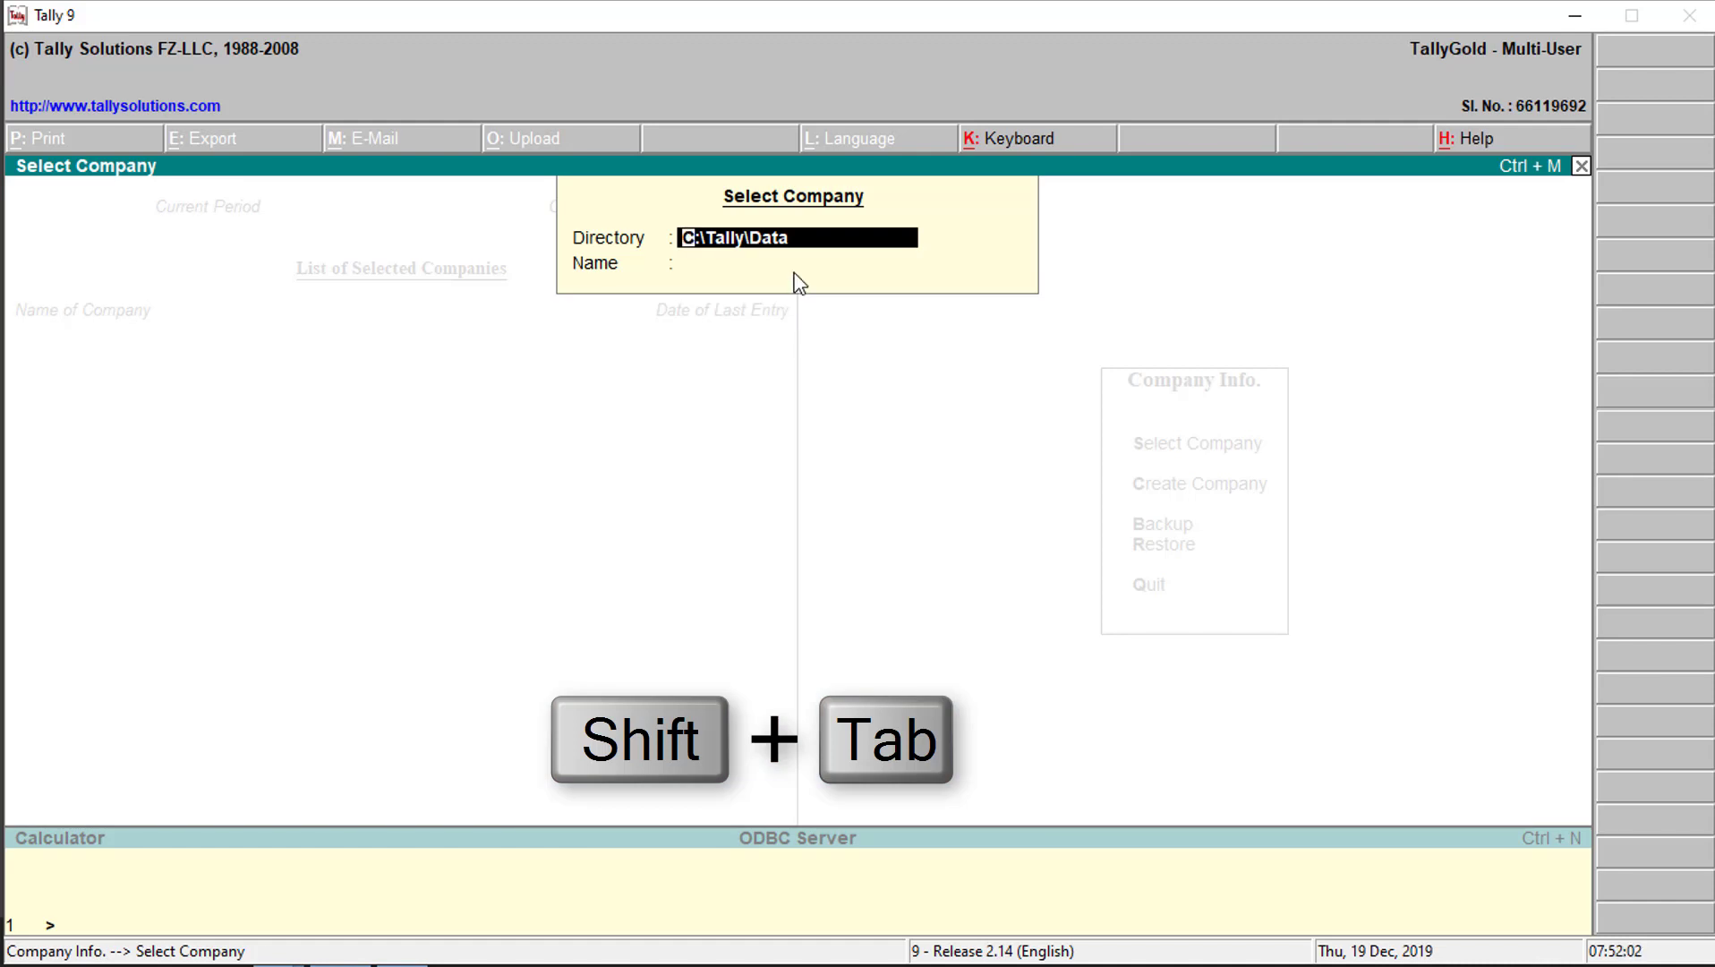
pyautogui.press('End')
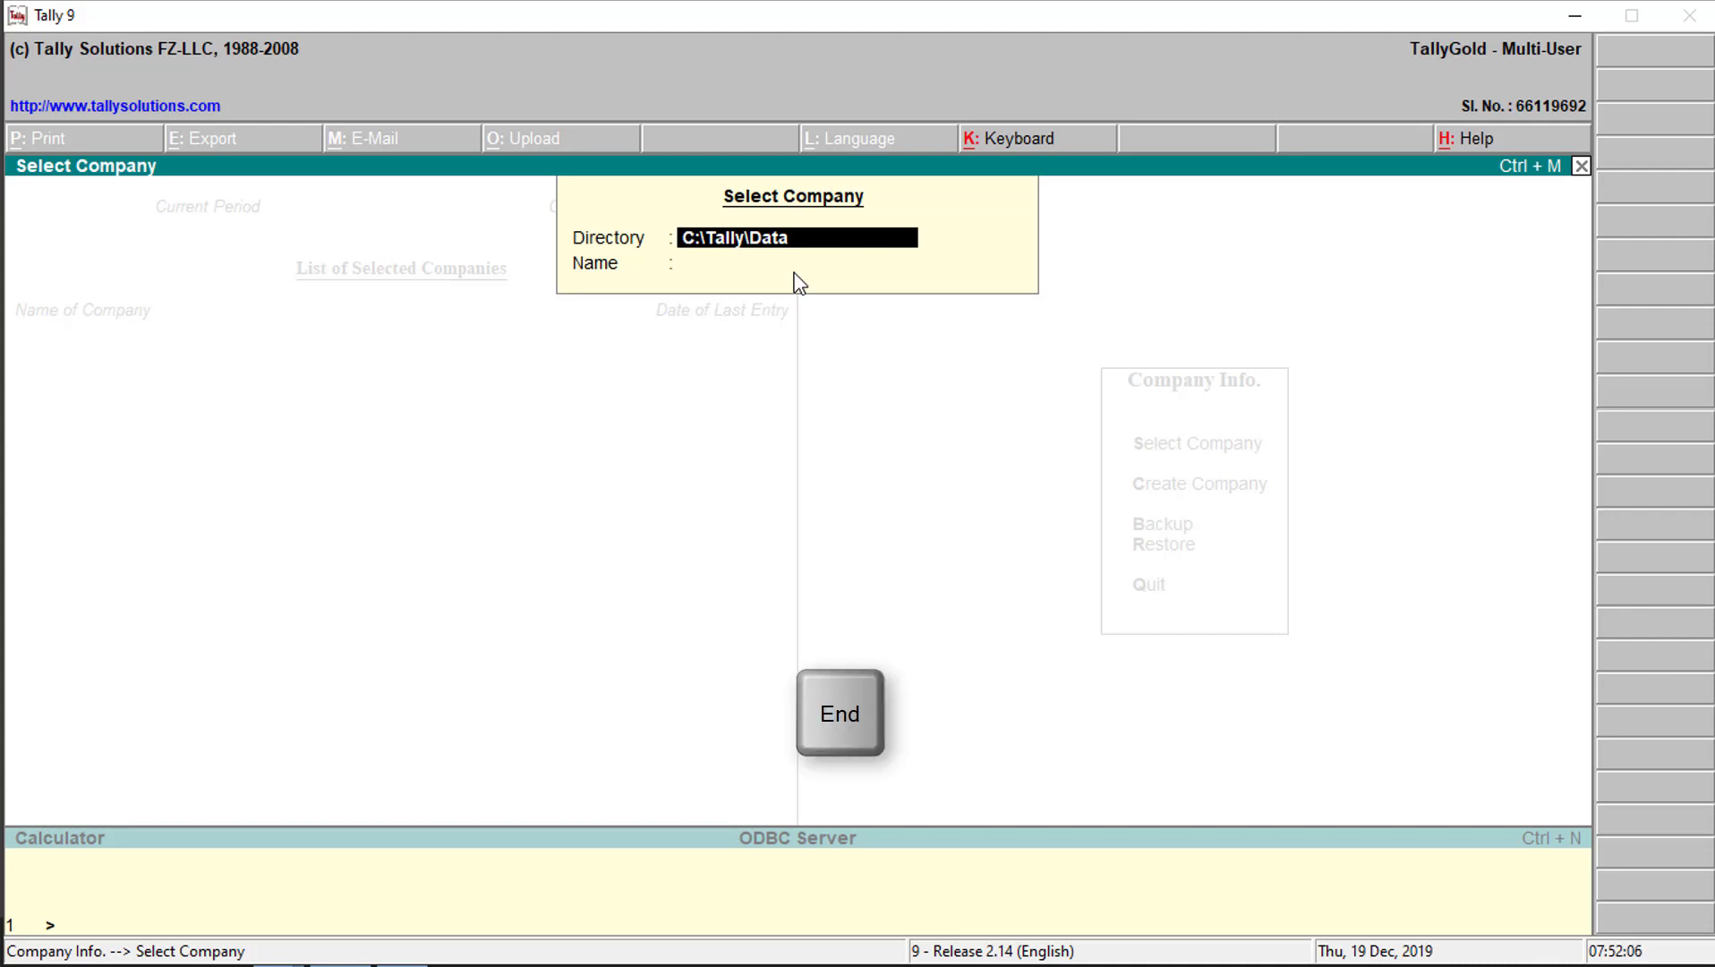
pyautogui.hotkey('shift', 'Tab')
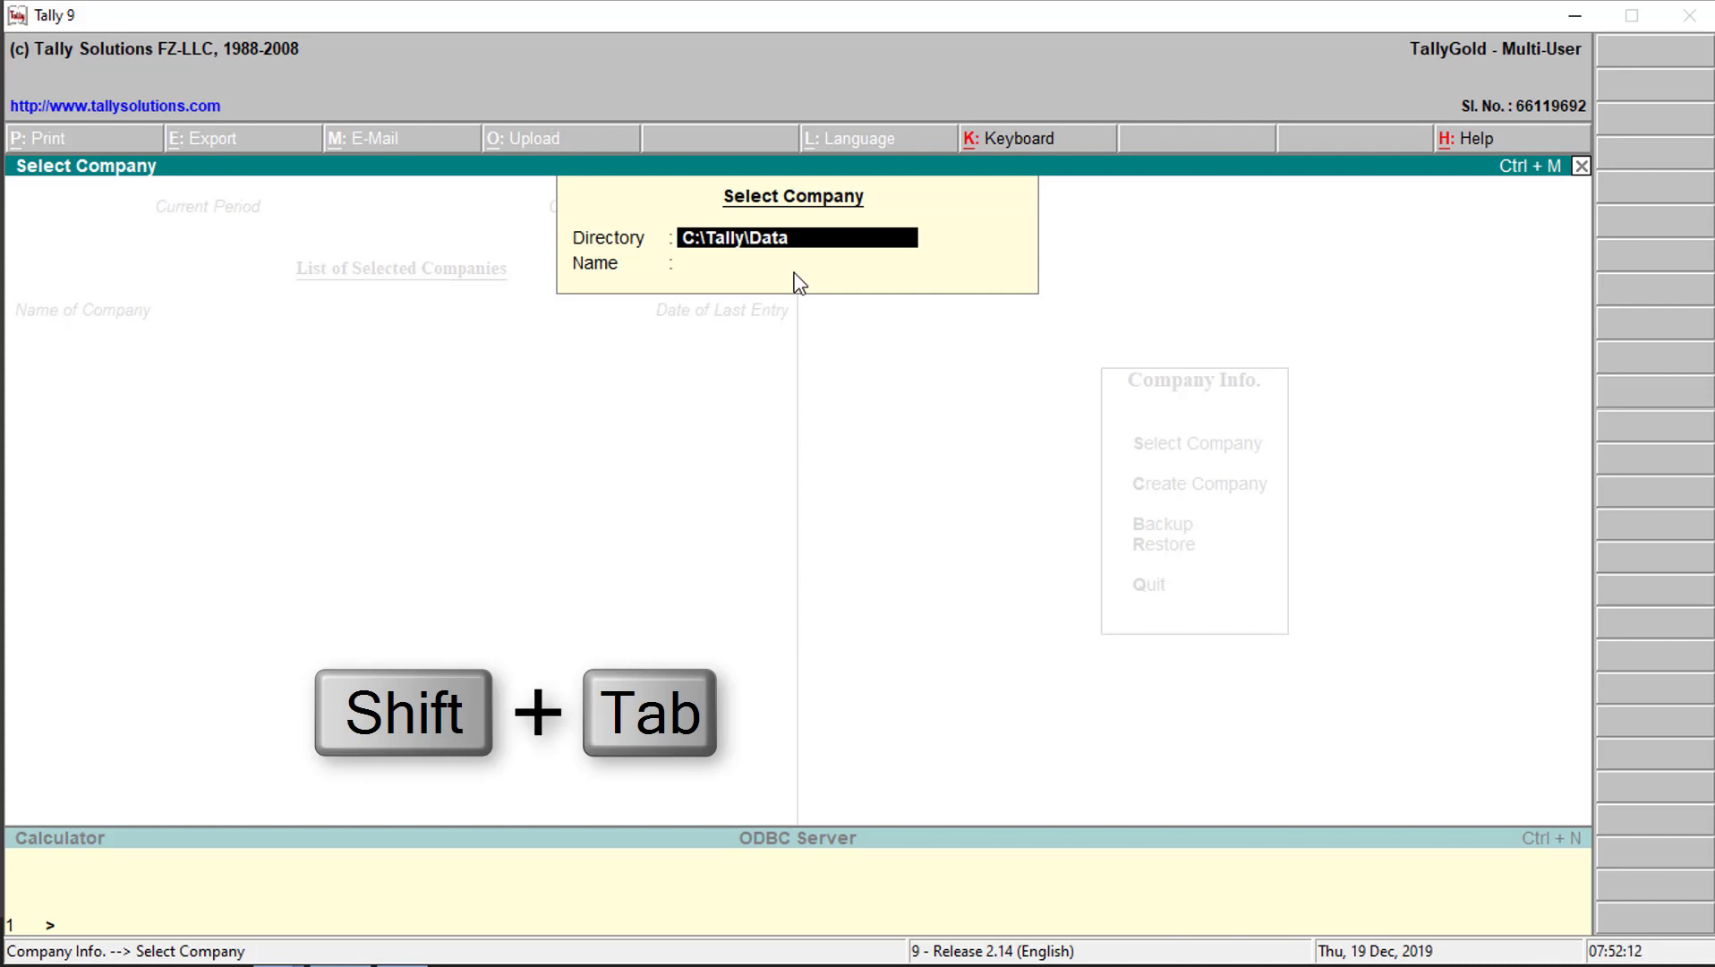
pyautogui.press('End')
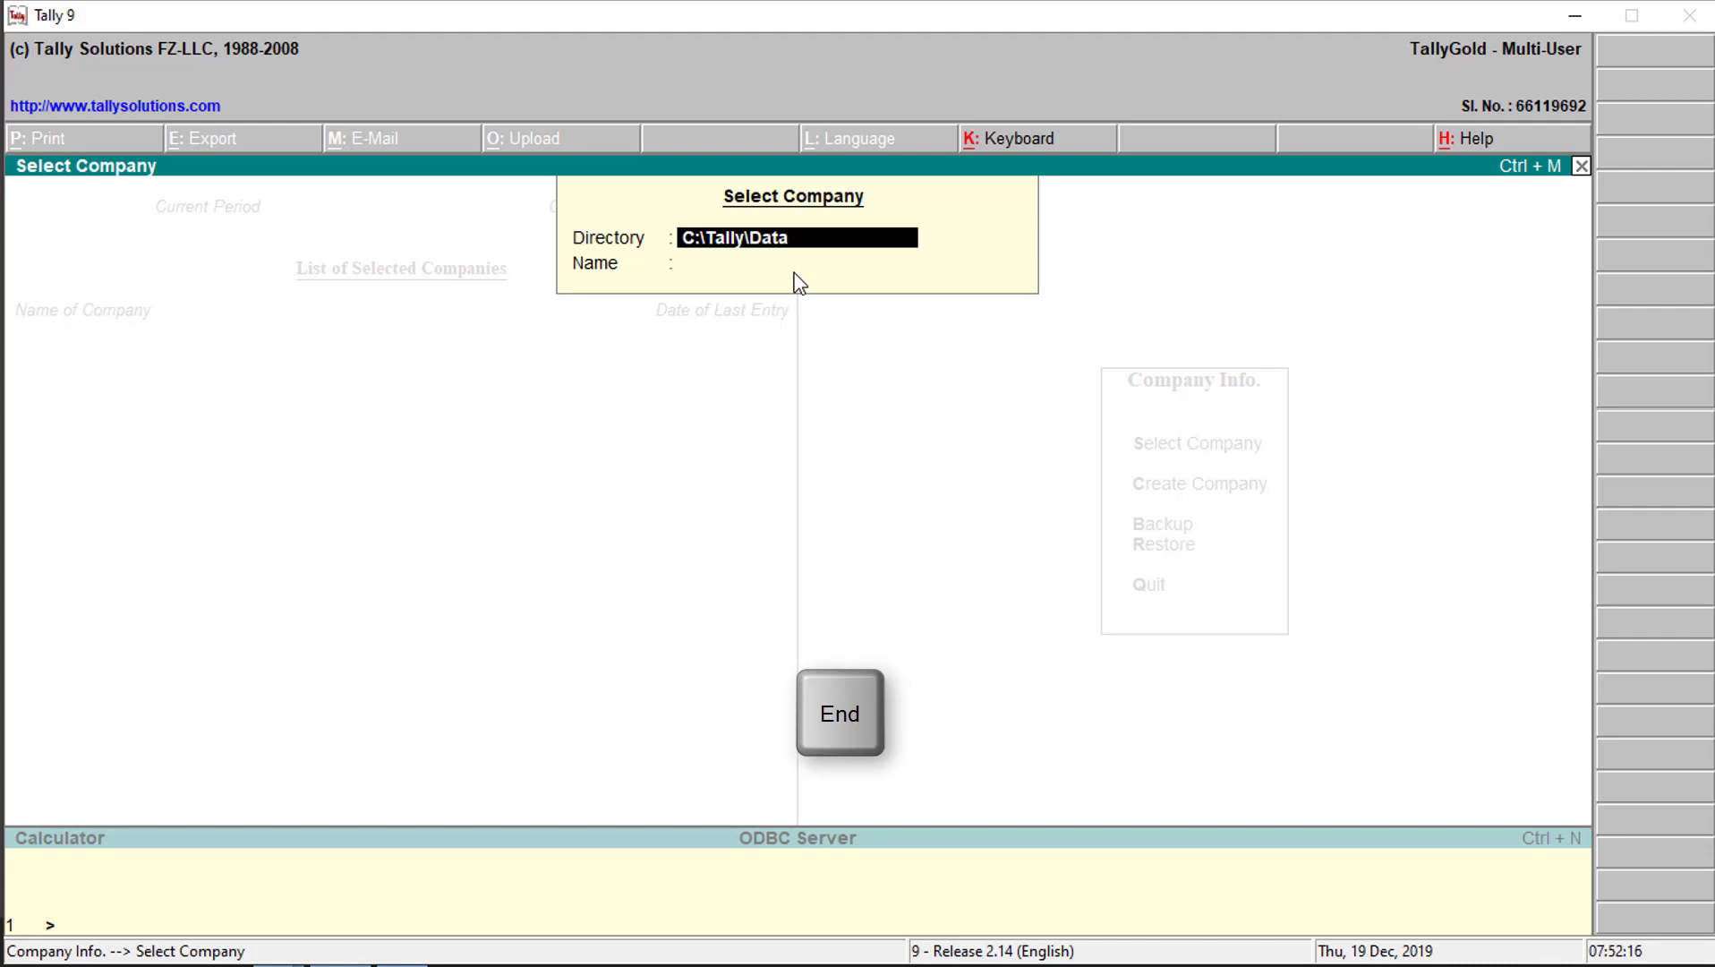
pyautogui.write('\\ab')
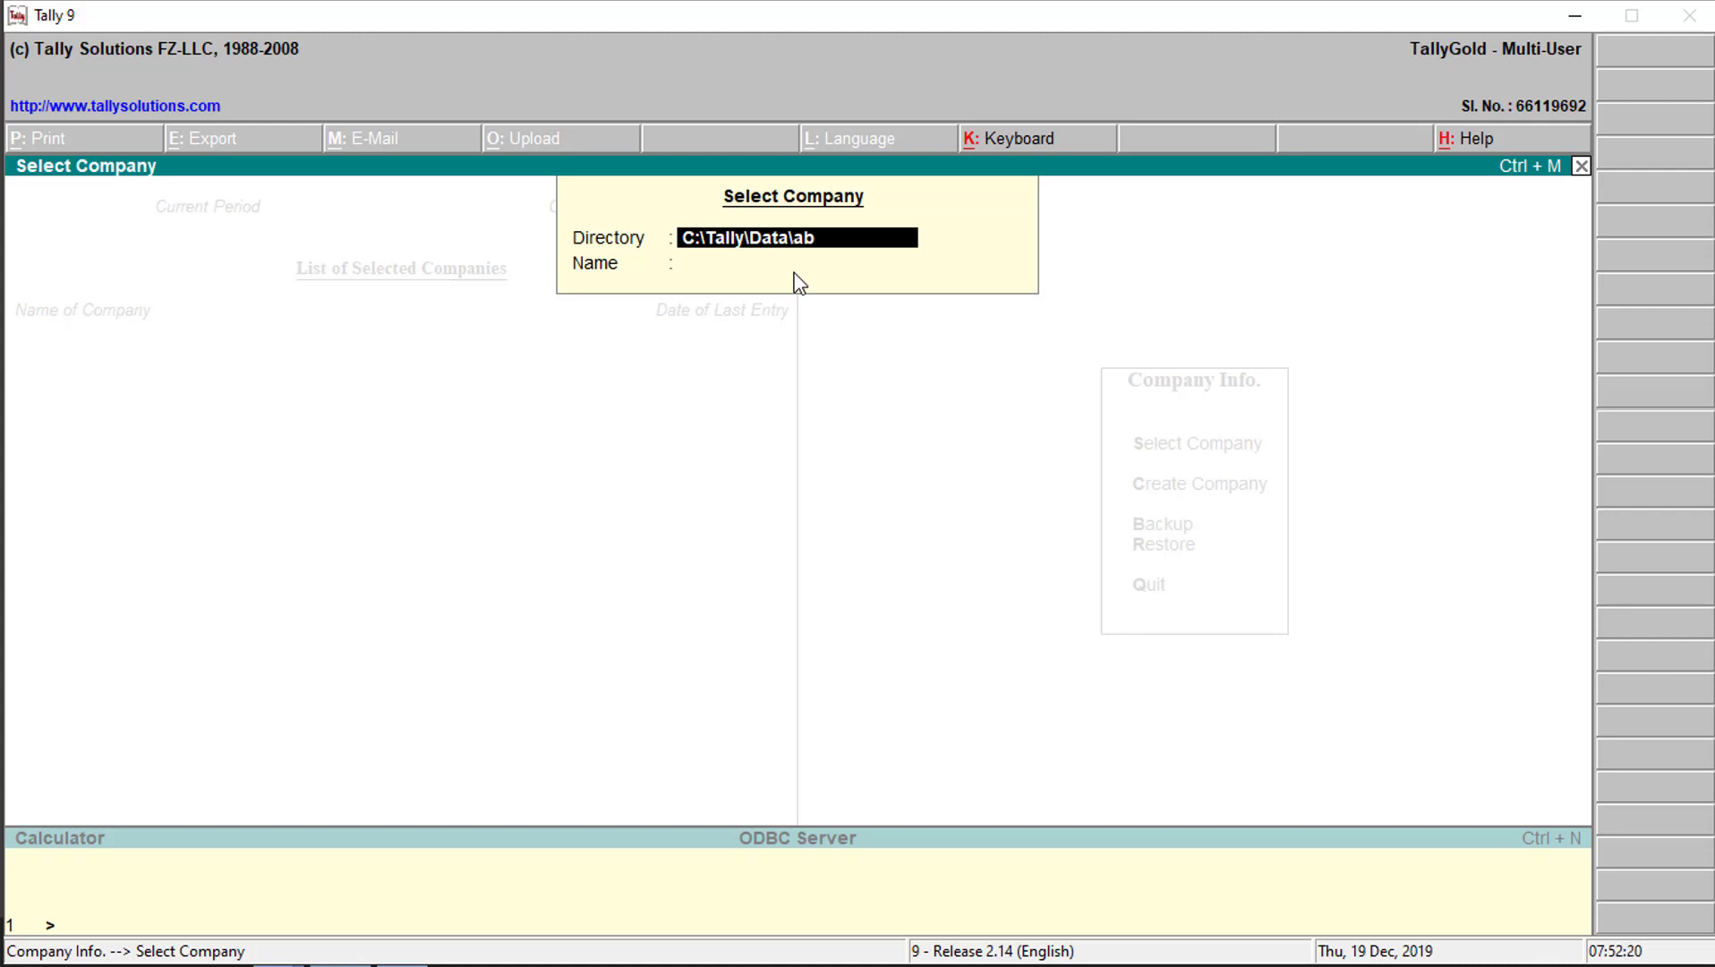
pyautogui.write('c')
pyautogui.press('Return')
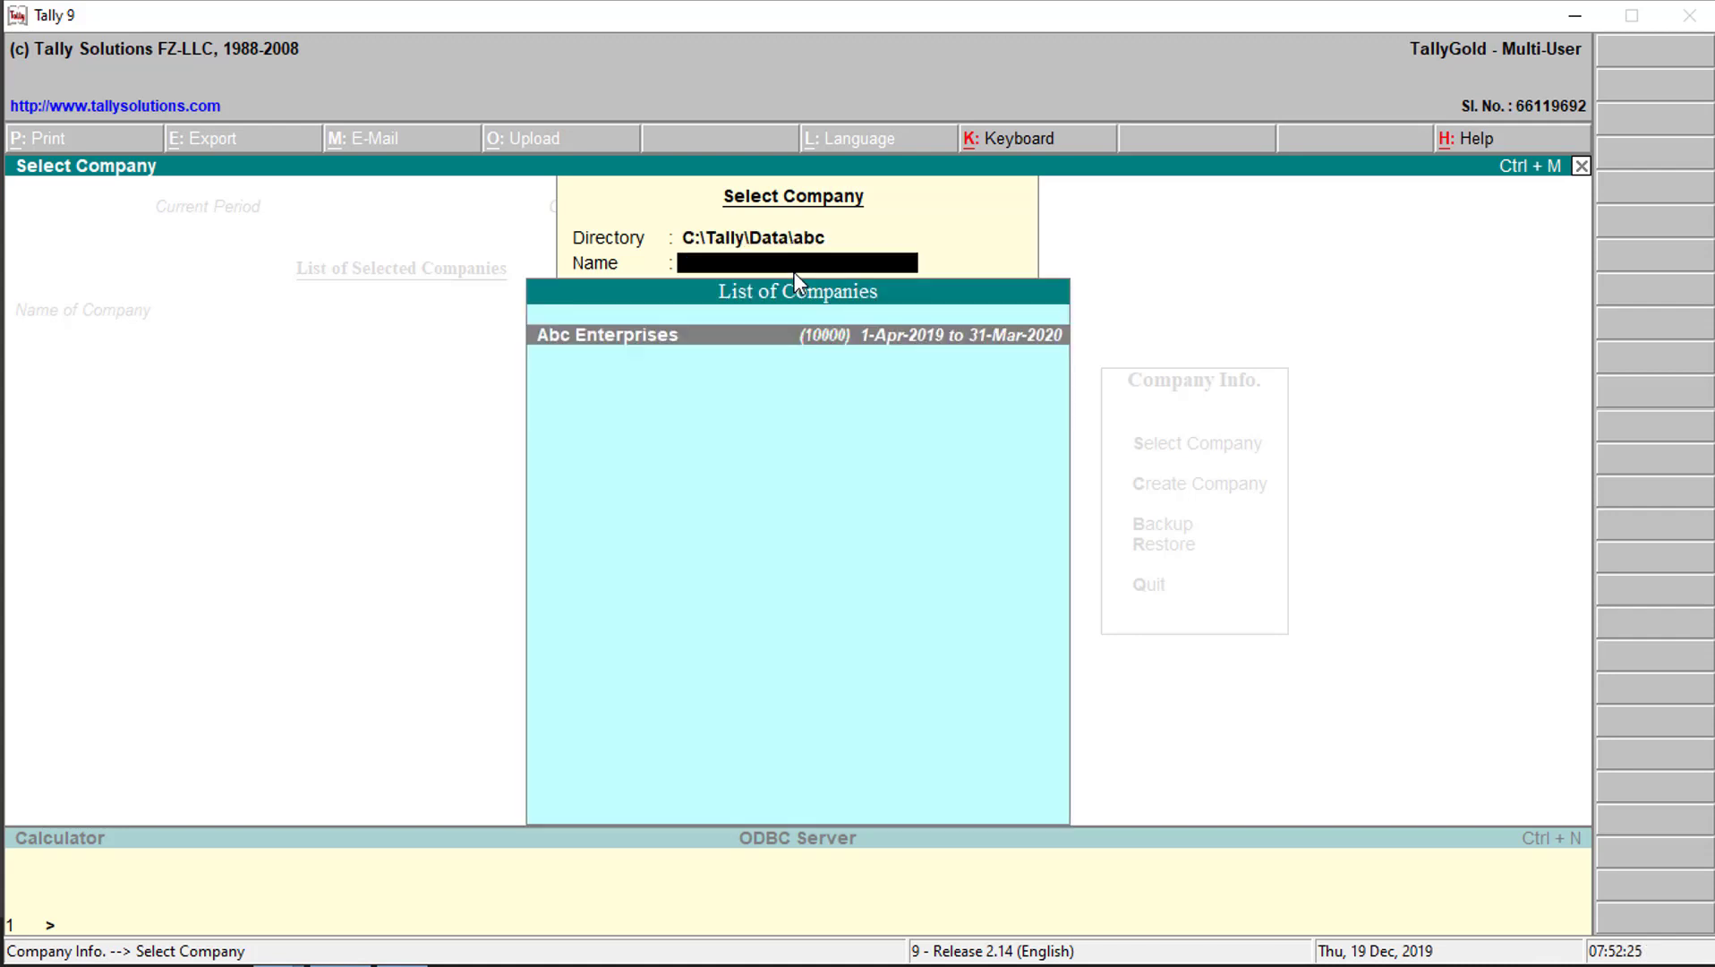
pyautogui.click(664, 337)
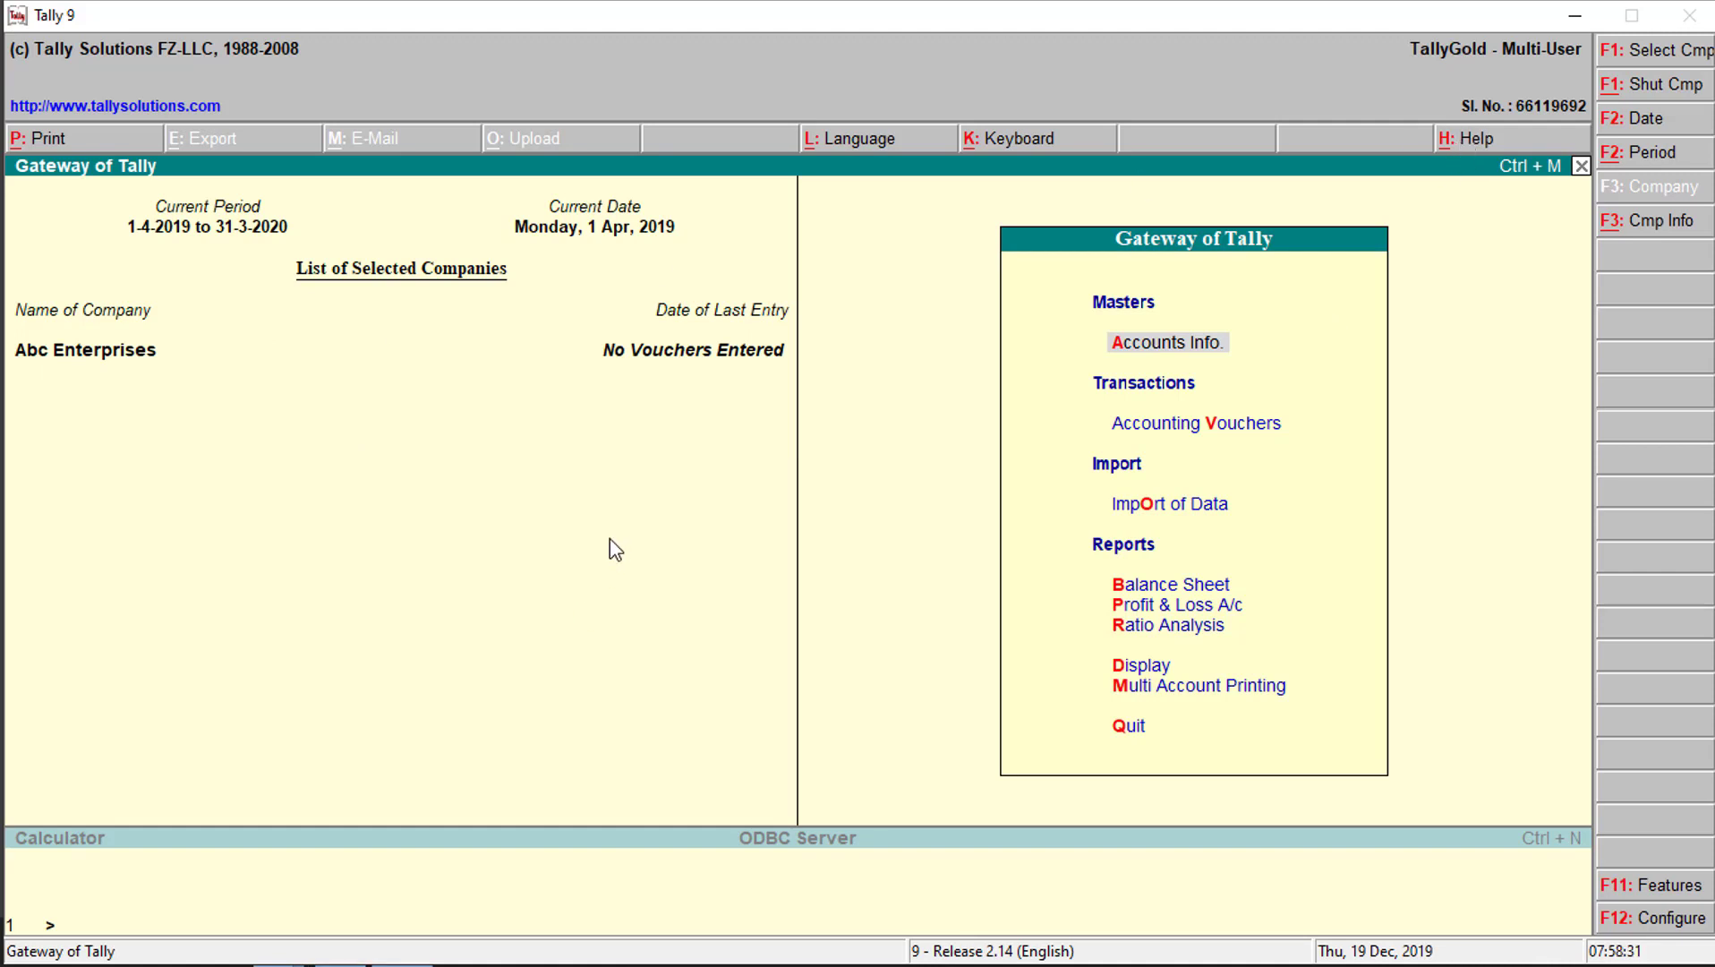
# Step: Switch to File Explorer, browse to C:\Tally\Data, and check the contents of the abc folder
pyautogui.click(1575, 15)
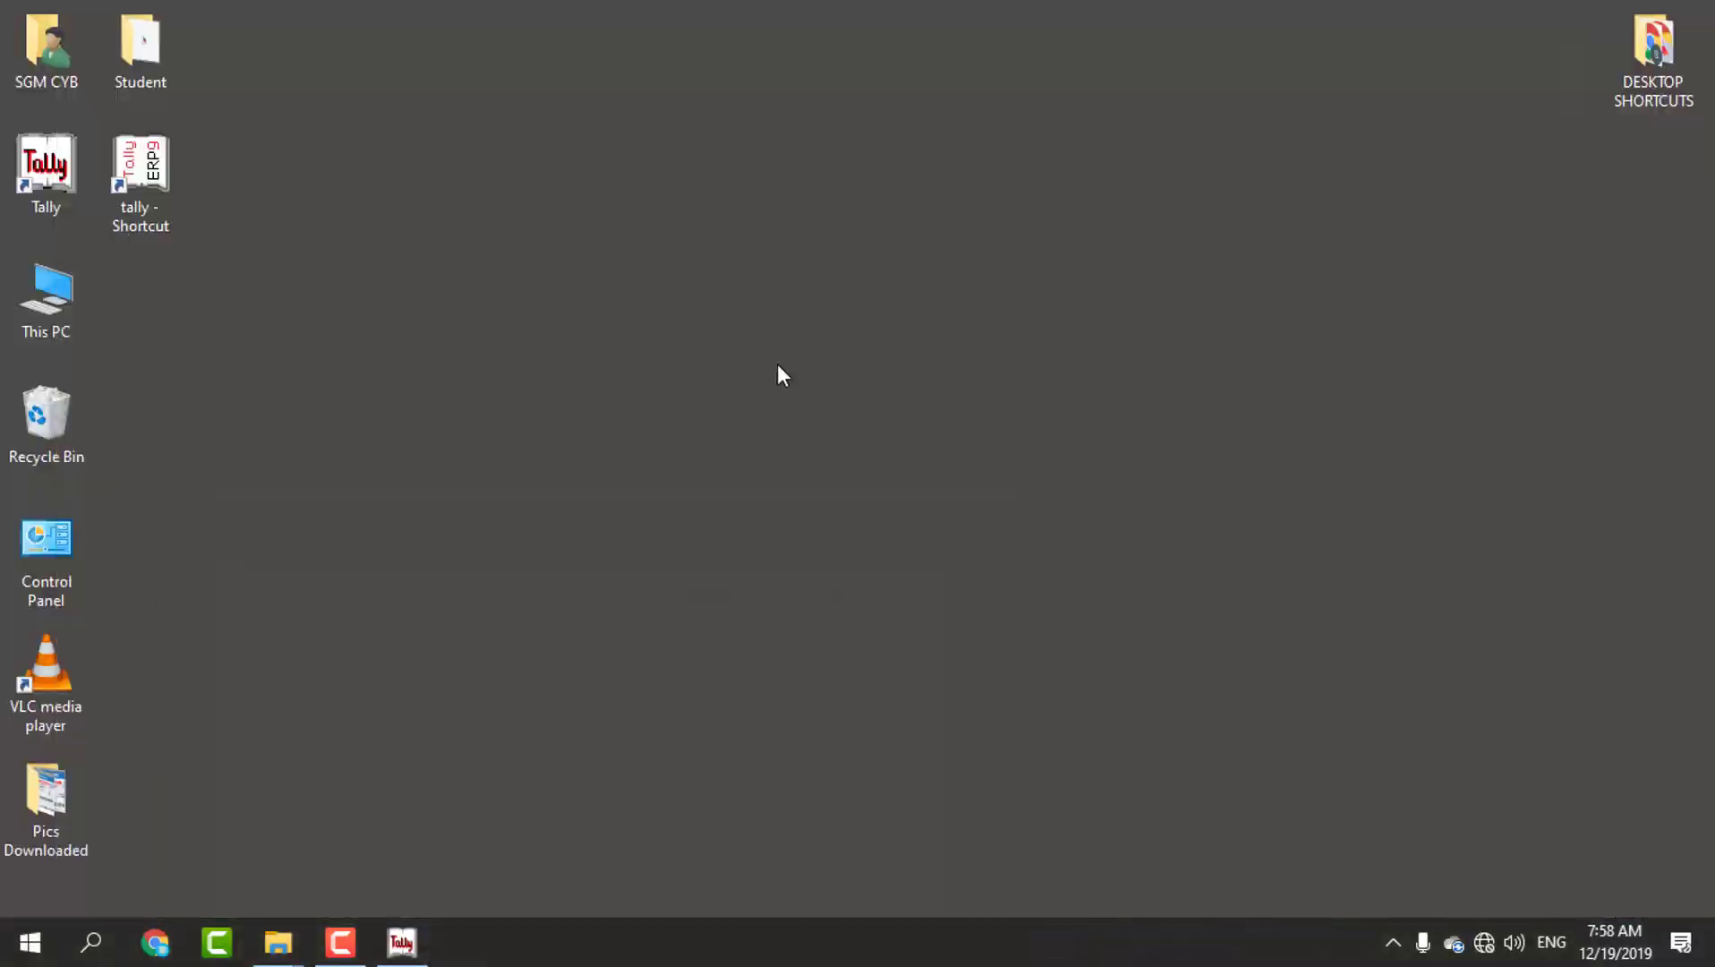
pyautogui.doubleClick(60, 289)
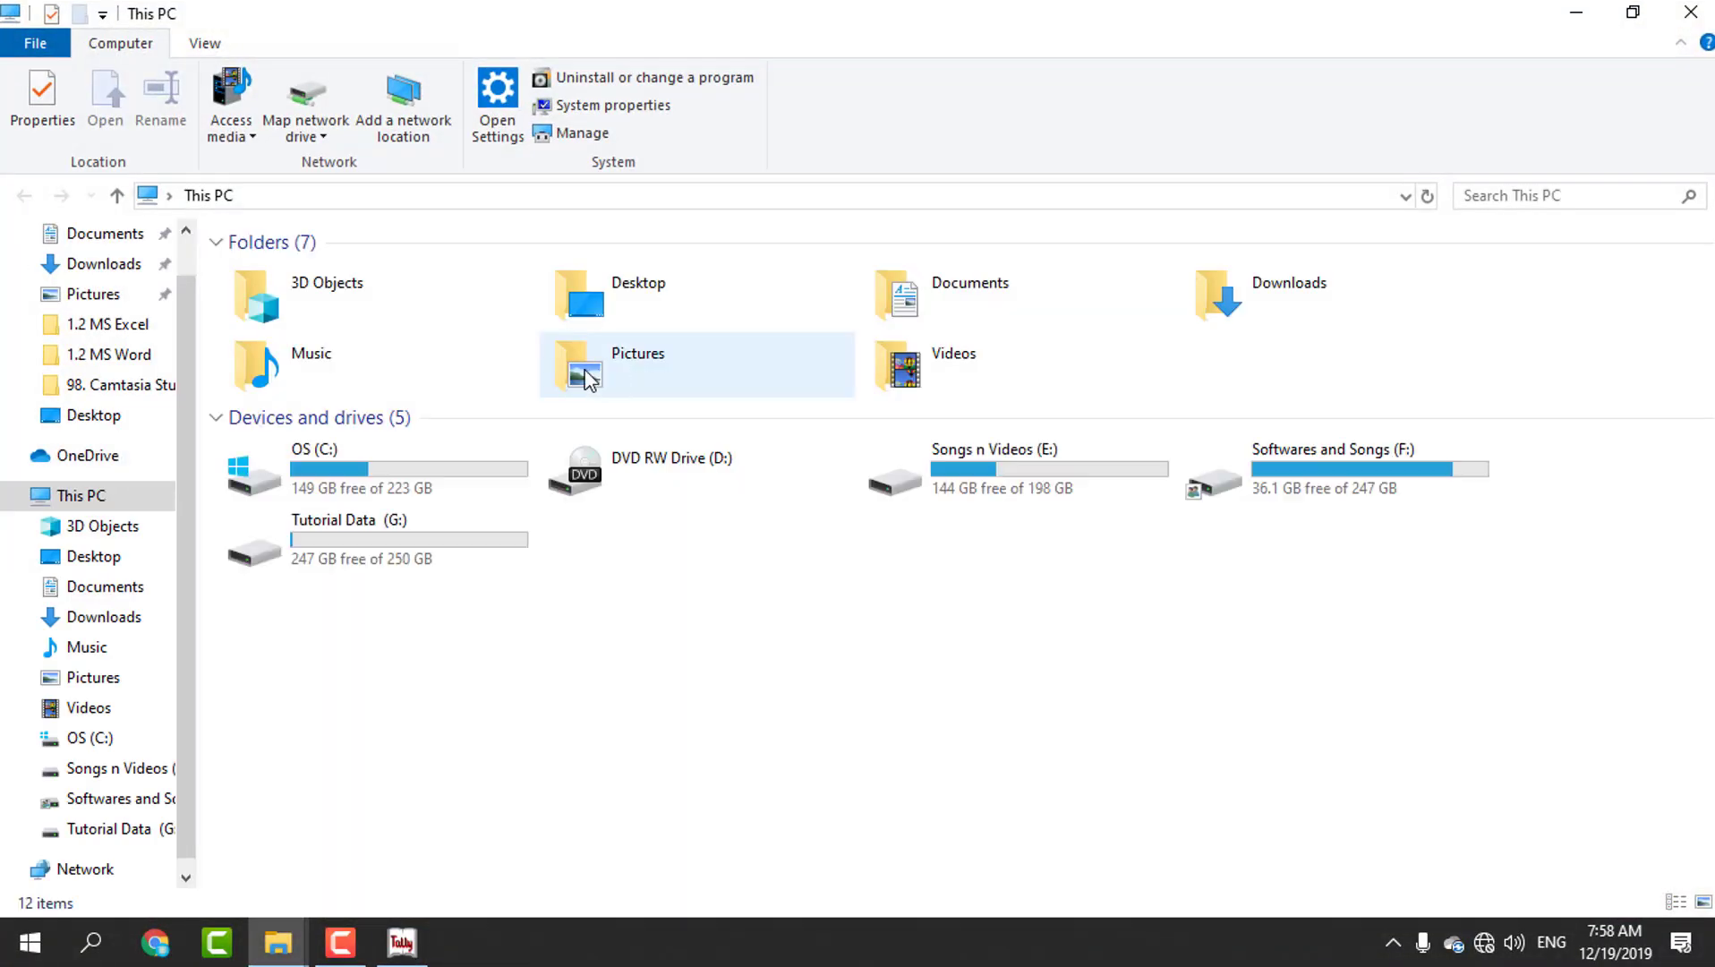
pyautogui.click(339, 470)
pyautogui.doubleClick(339, 465)
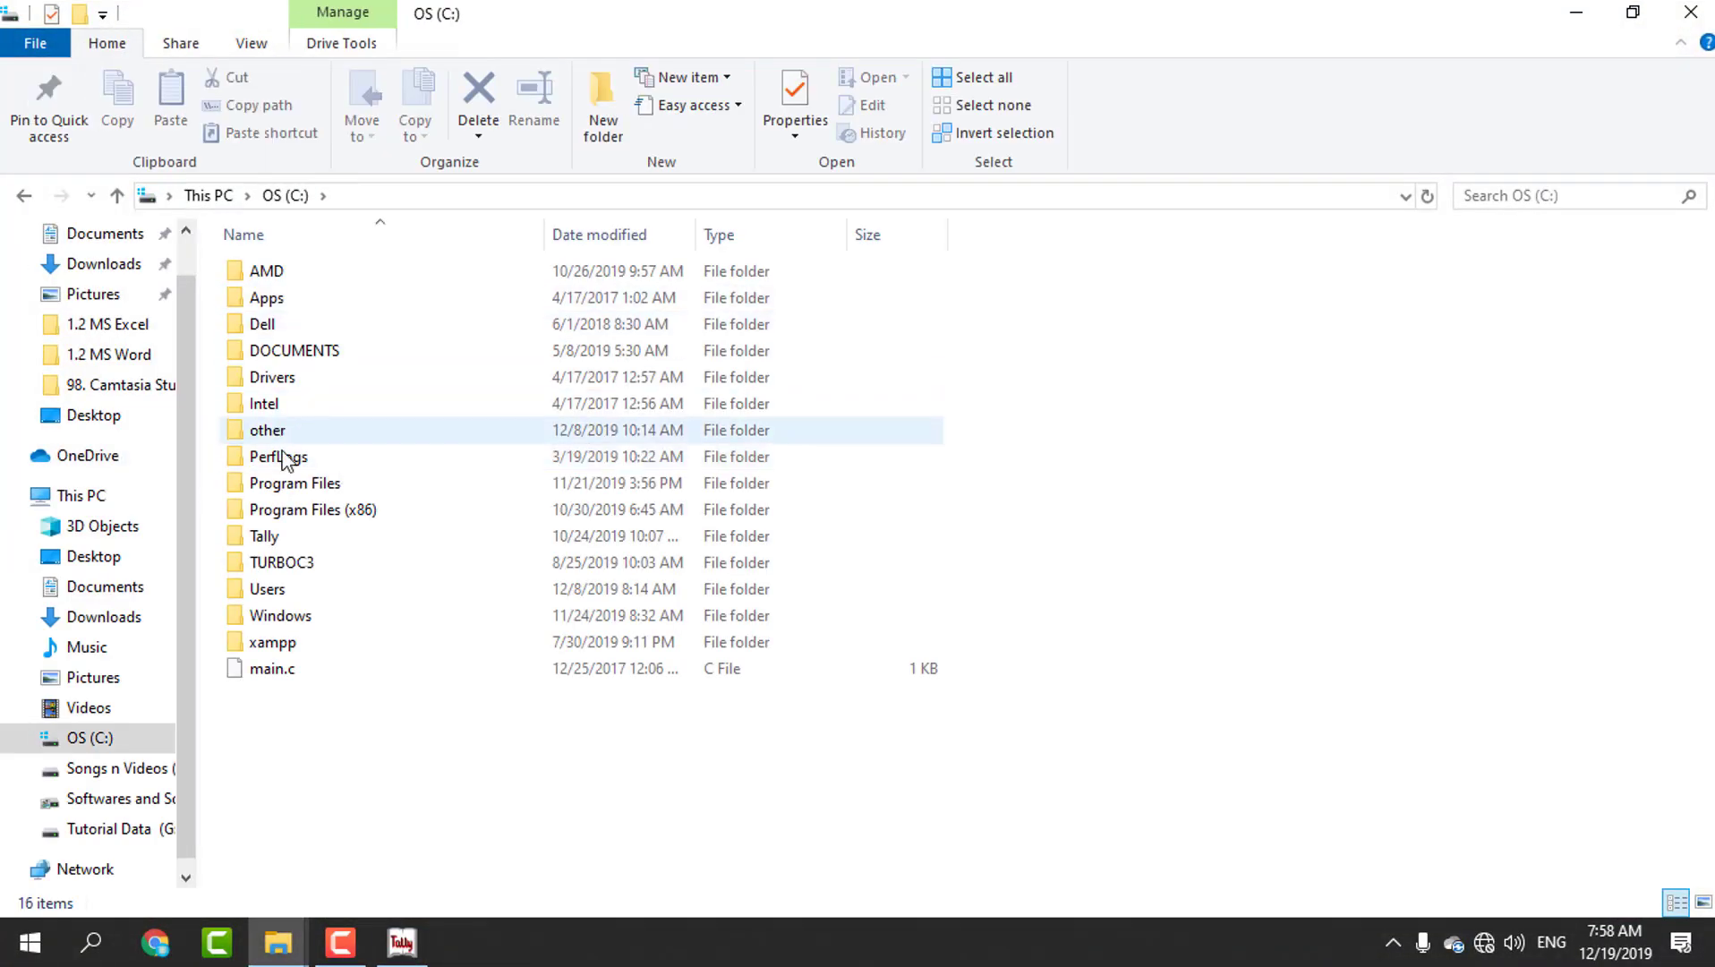
pyautogui.click(278, 537)
pyautogui.doubleClick(278, 540)
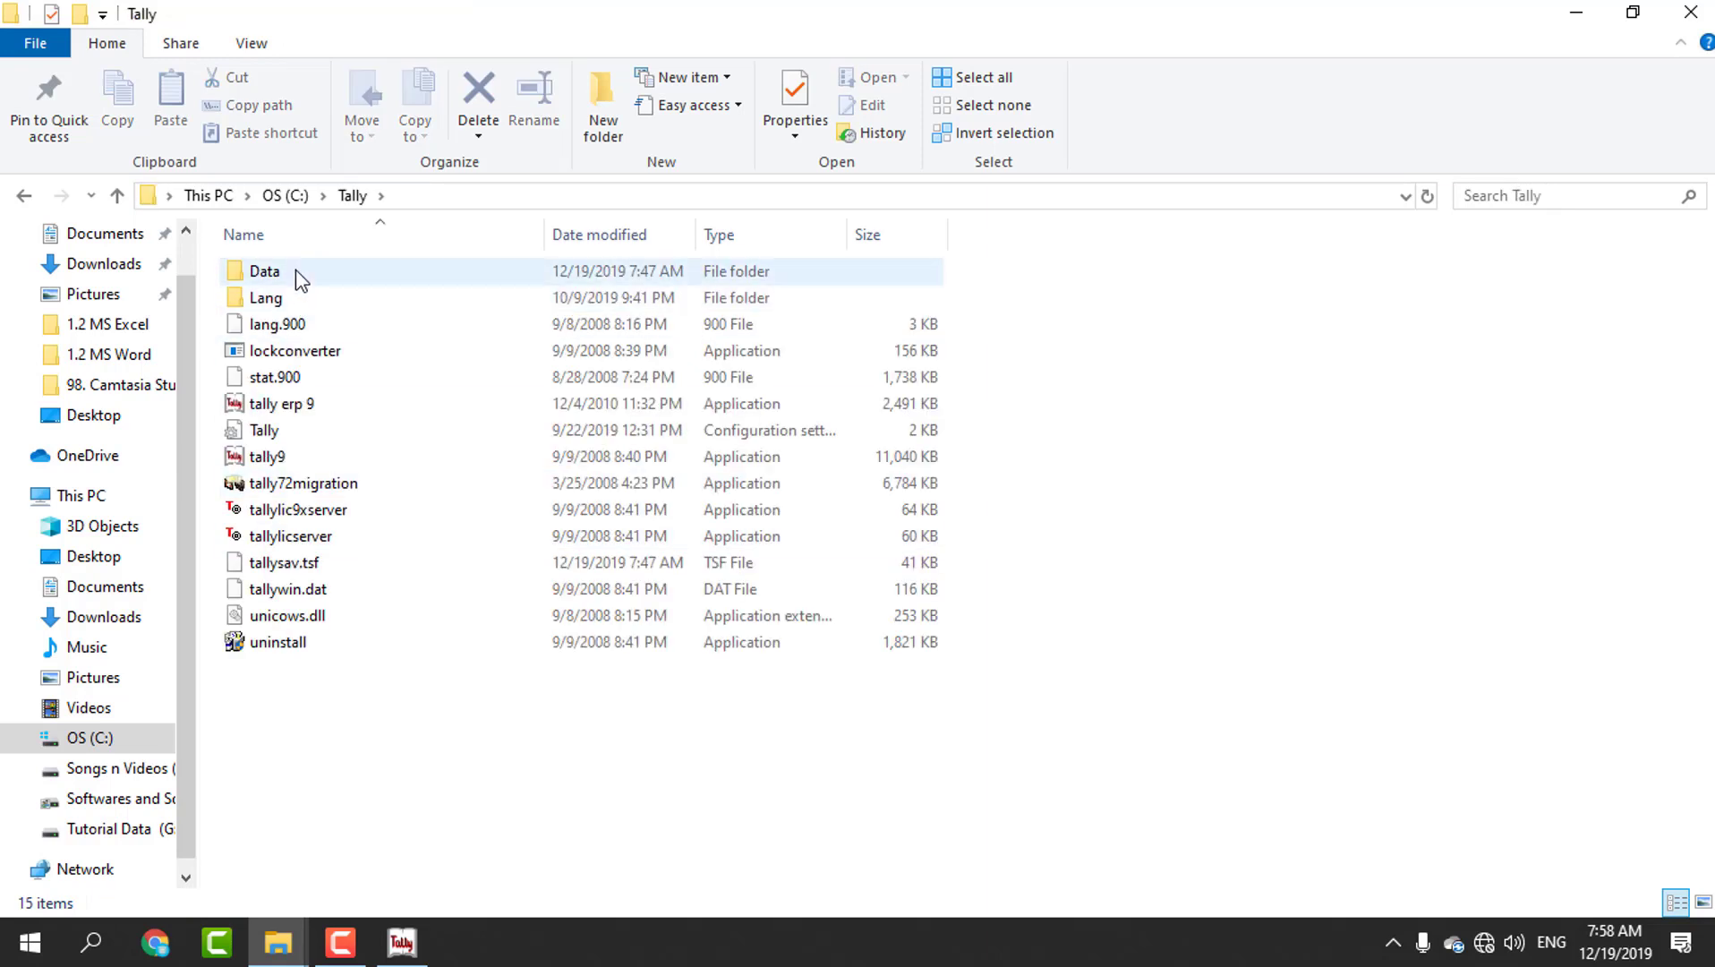
pyautogui.doubleClick(295, 269)
pyautogui.click(267, 307)
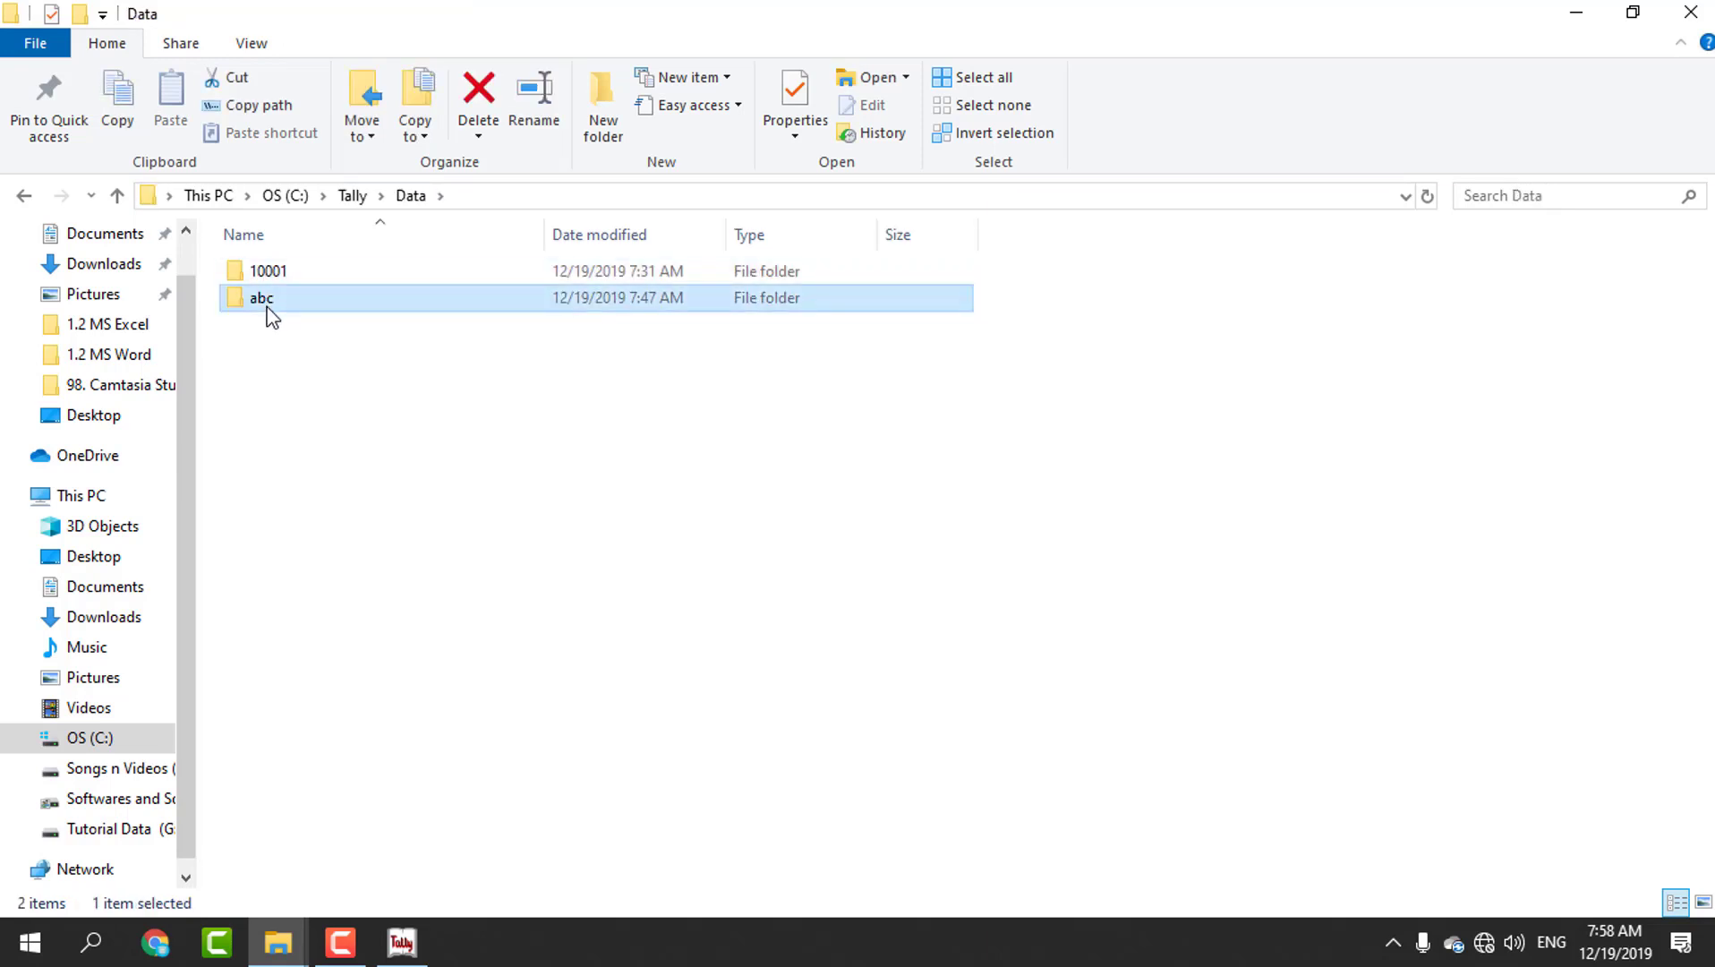
pyautogui.doubleClick(267, 307)
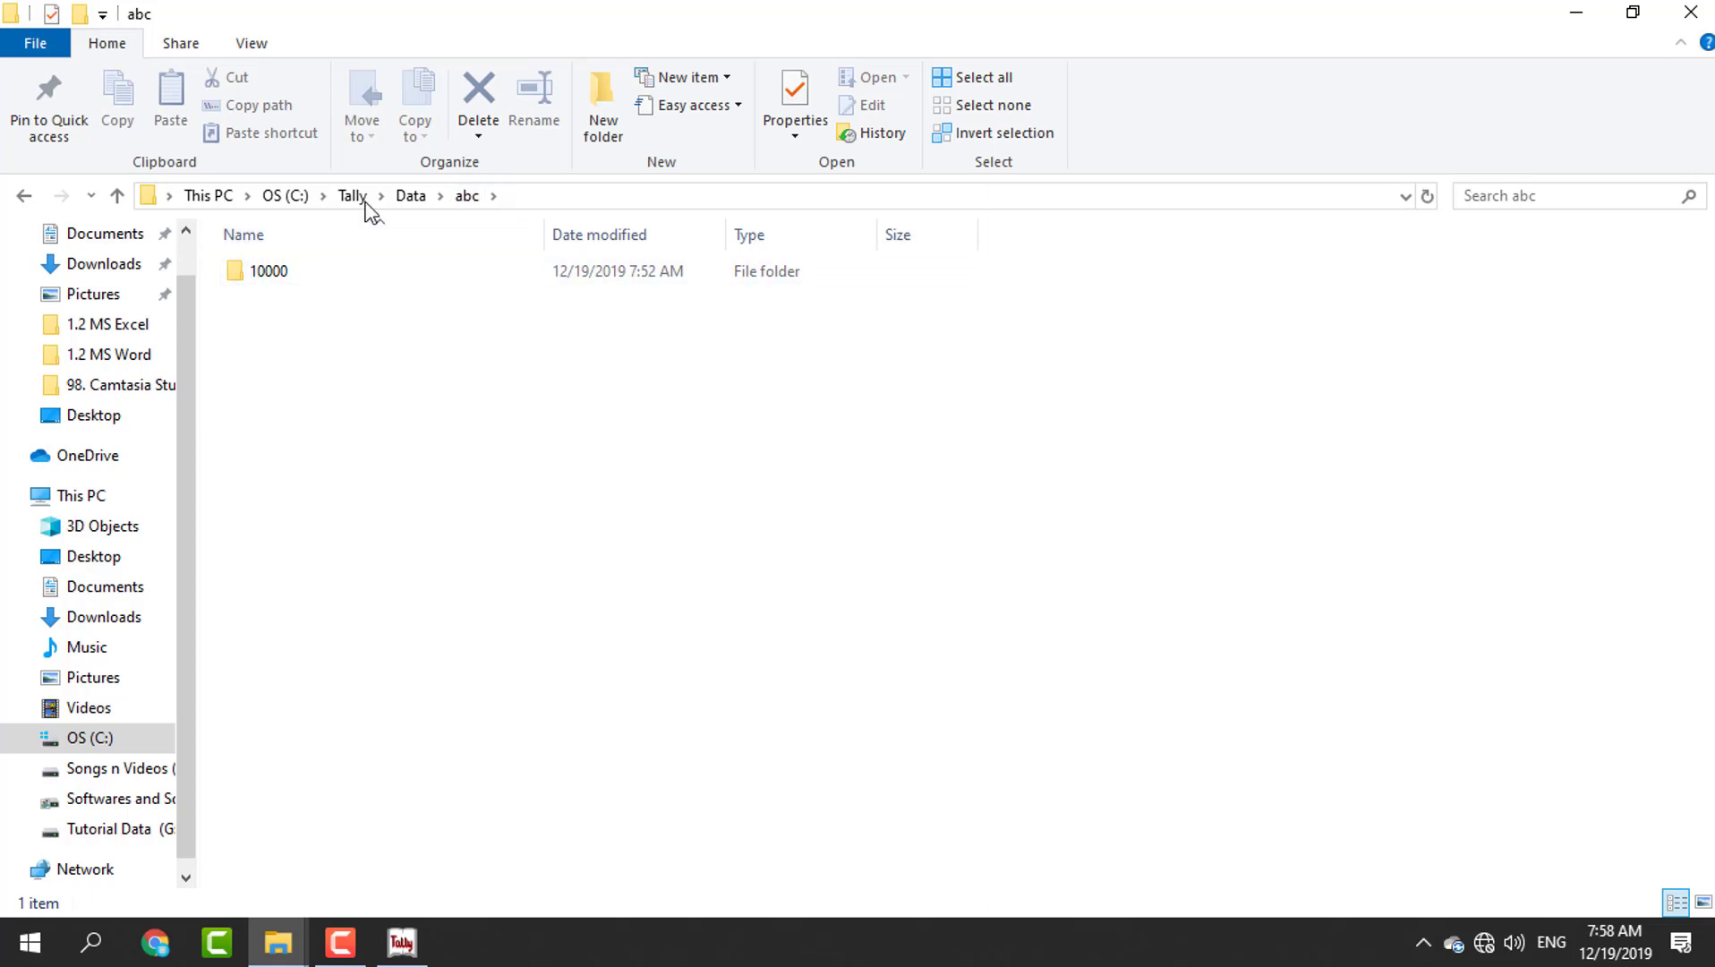
pyautogui.click(117, 197)
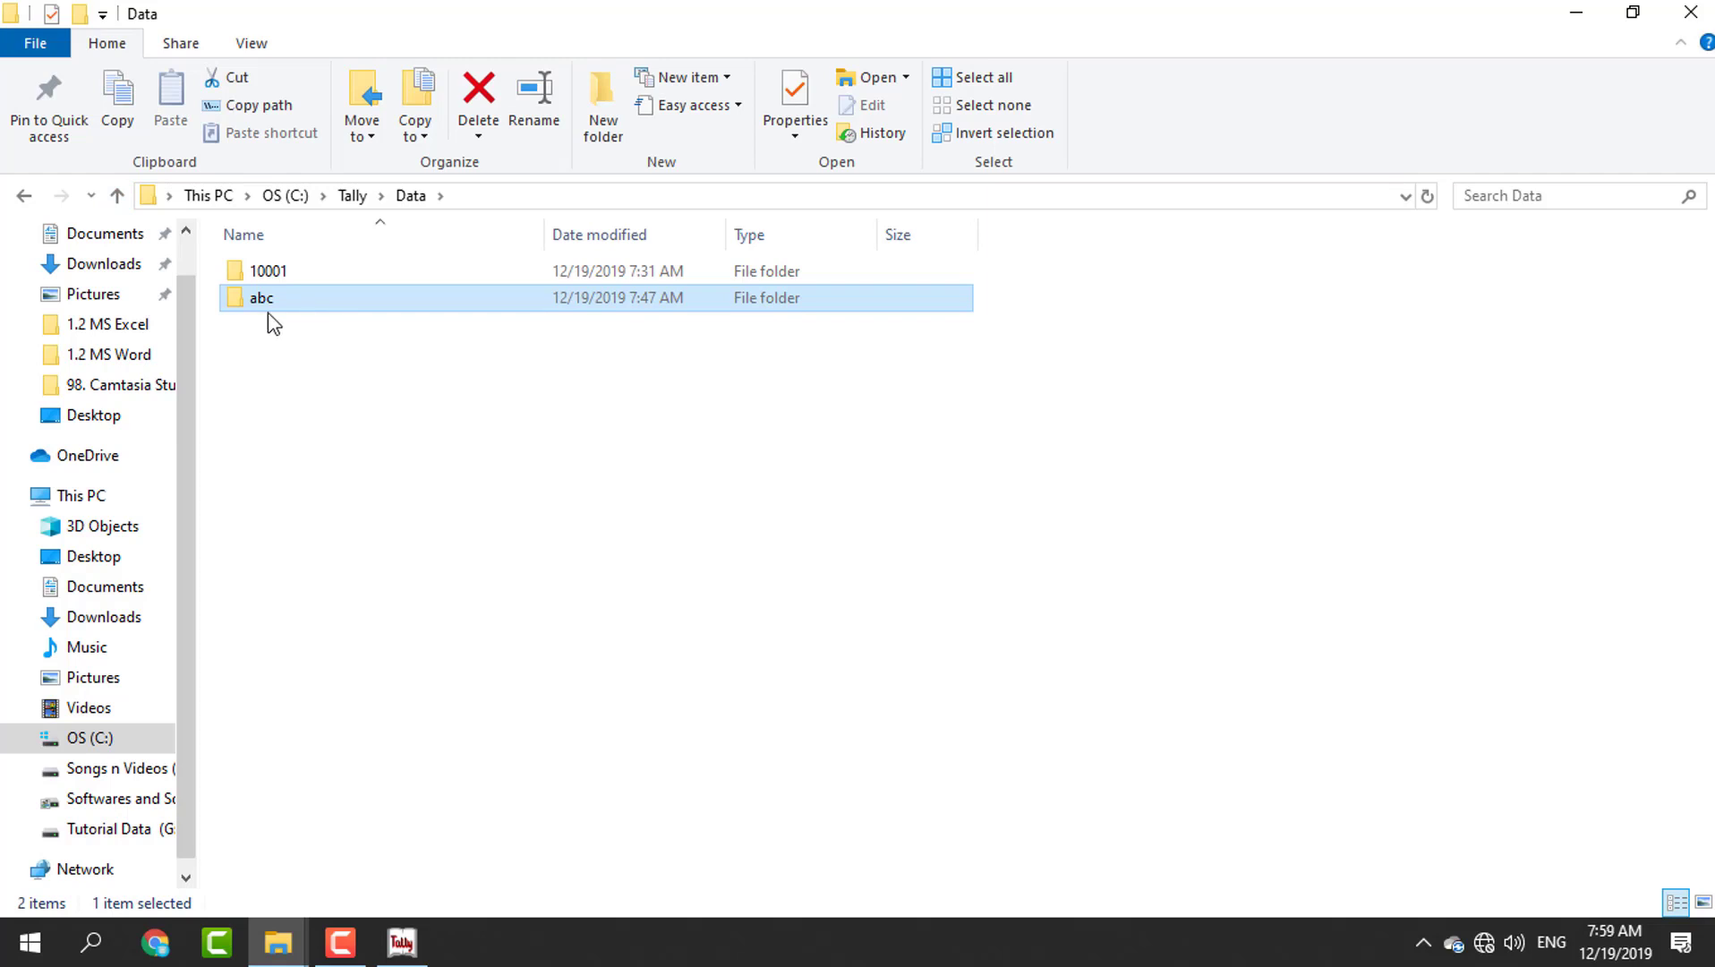
# Step: Create a new folder named xyz in C:\Tally\Data and move the company folder 10001 into it
pyautogui.moveTo(278, 318)
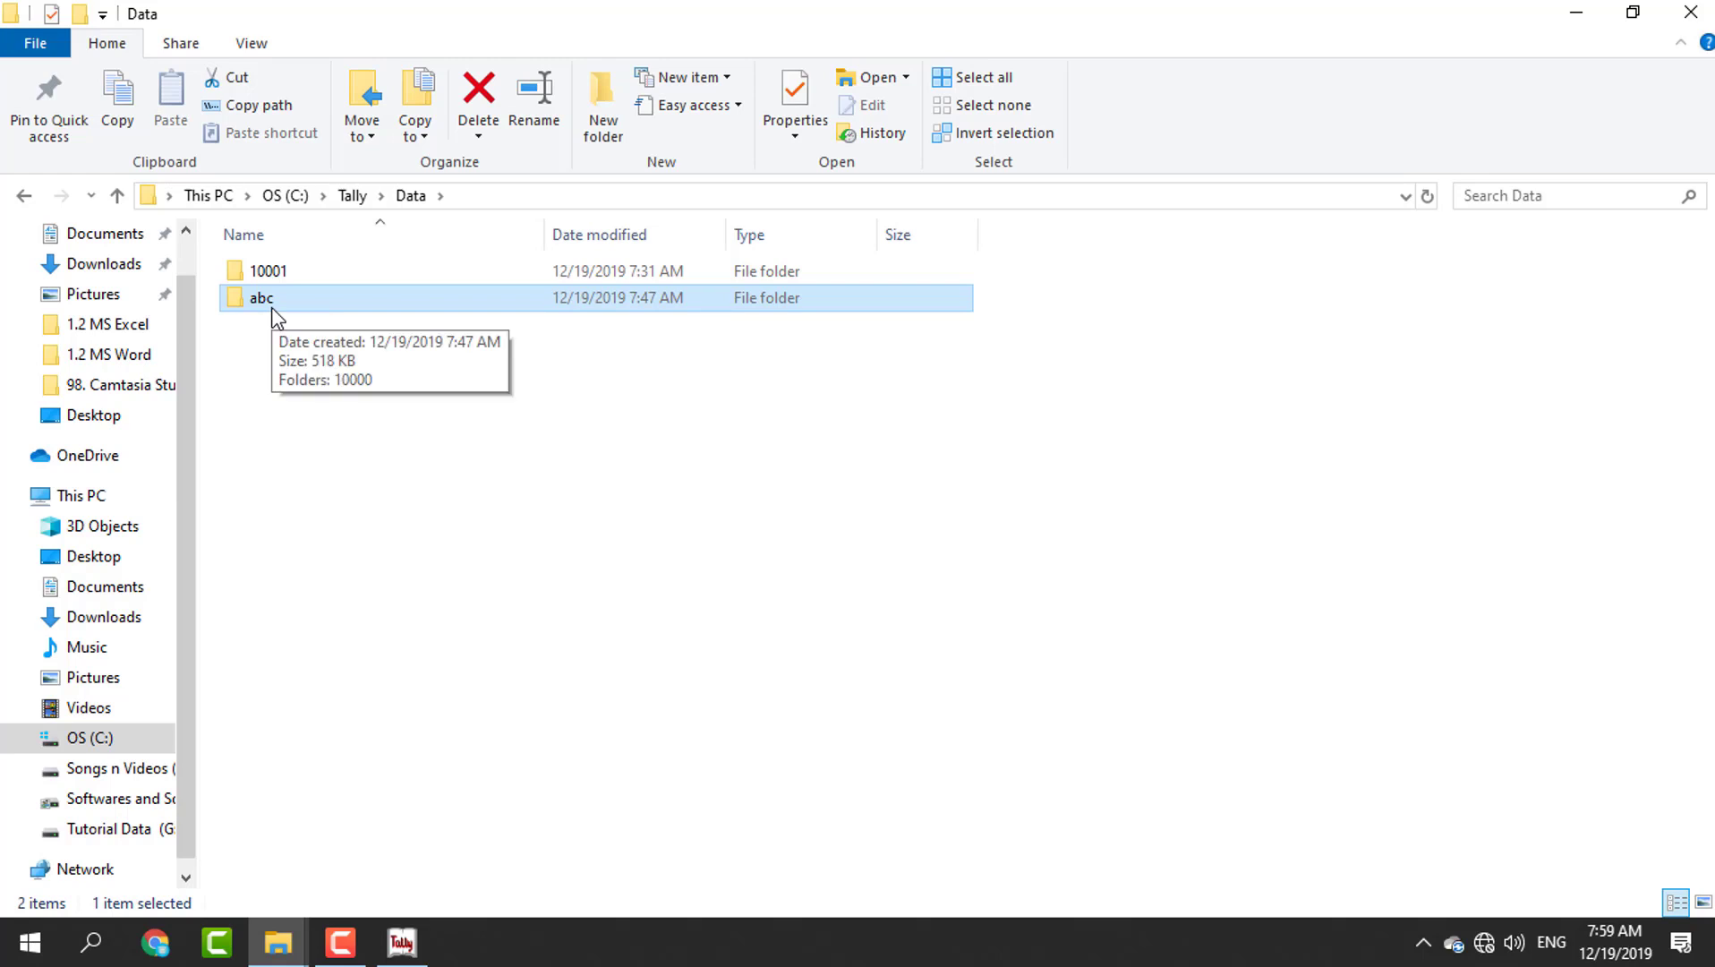
pyautogui.rightClick(255, 379)
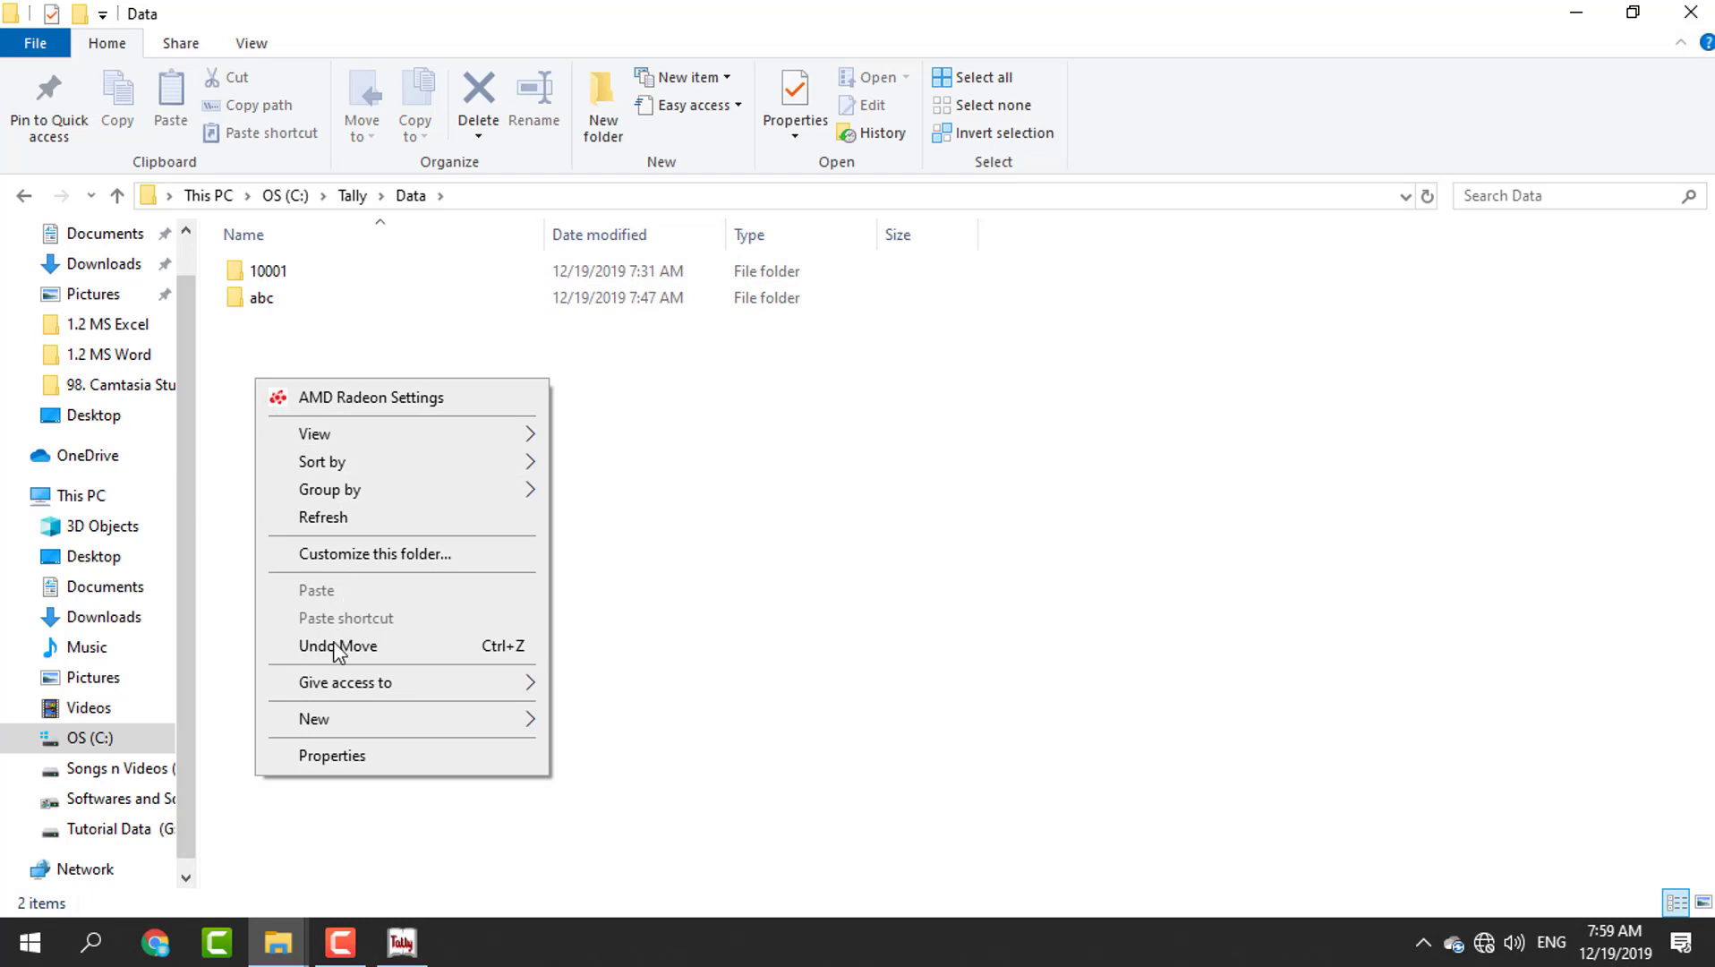
pyautogui.moveTo(321, 719)
pyautogui.click(604, 458)
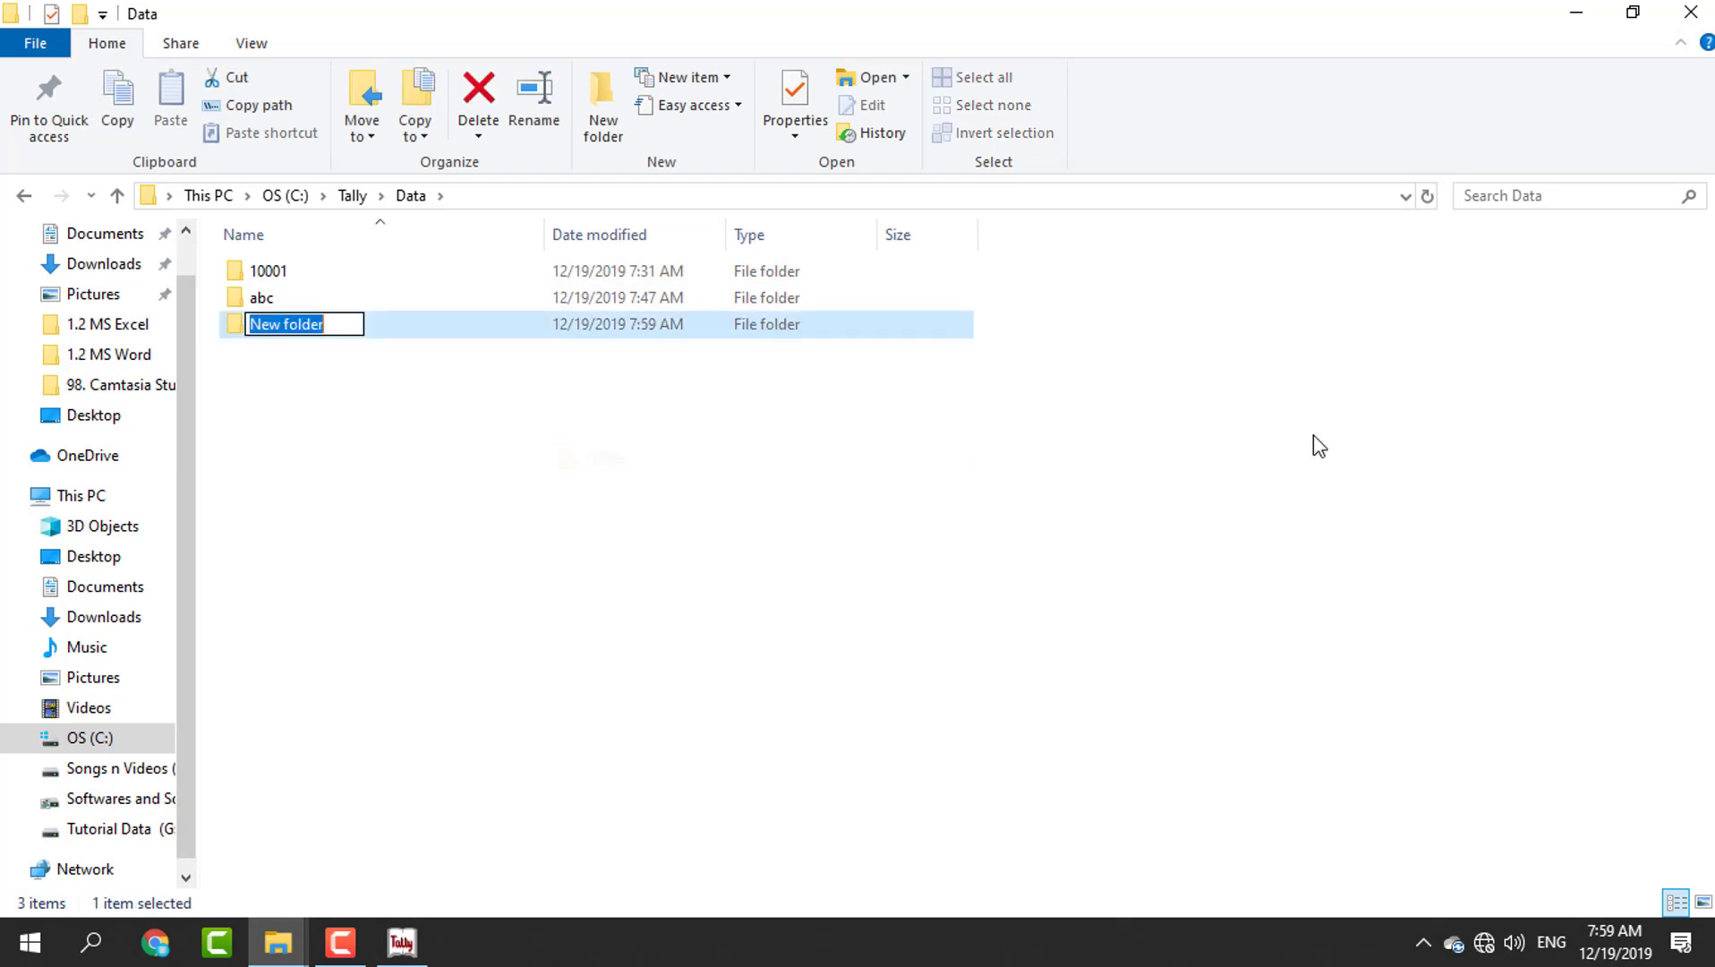
pyautogui.write('xyz')
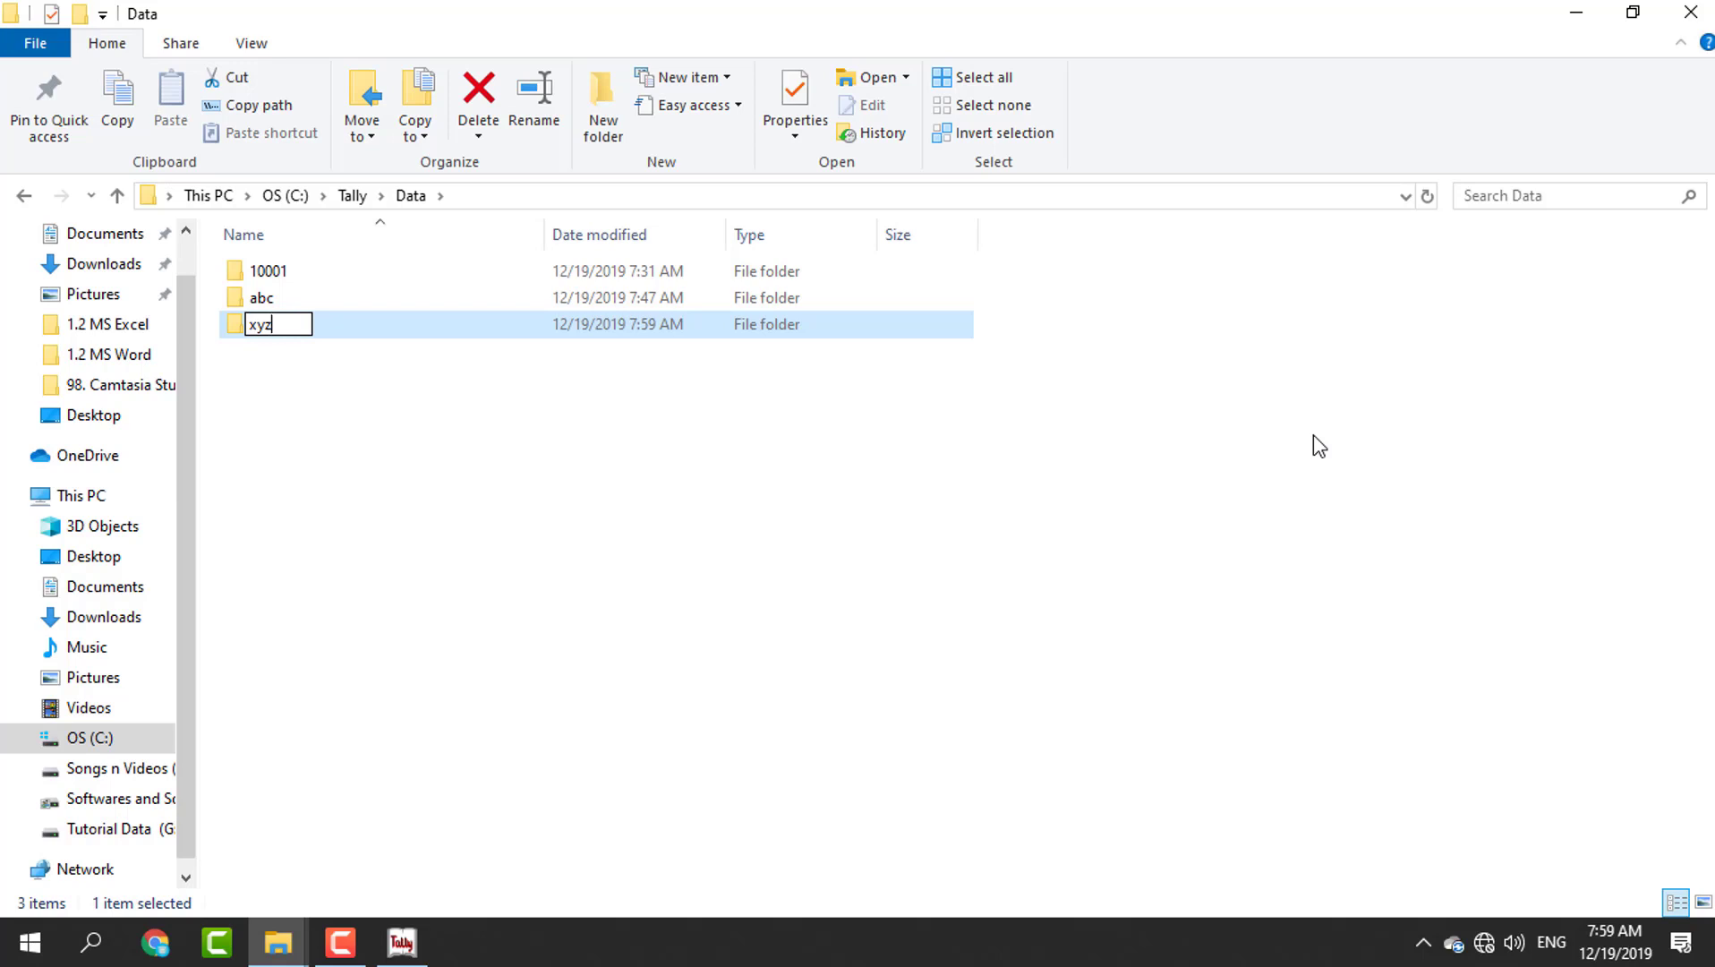
pyautogui.press('Return')
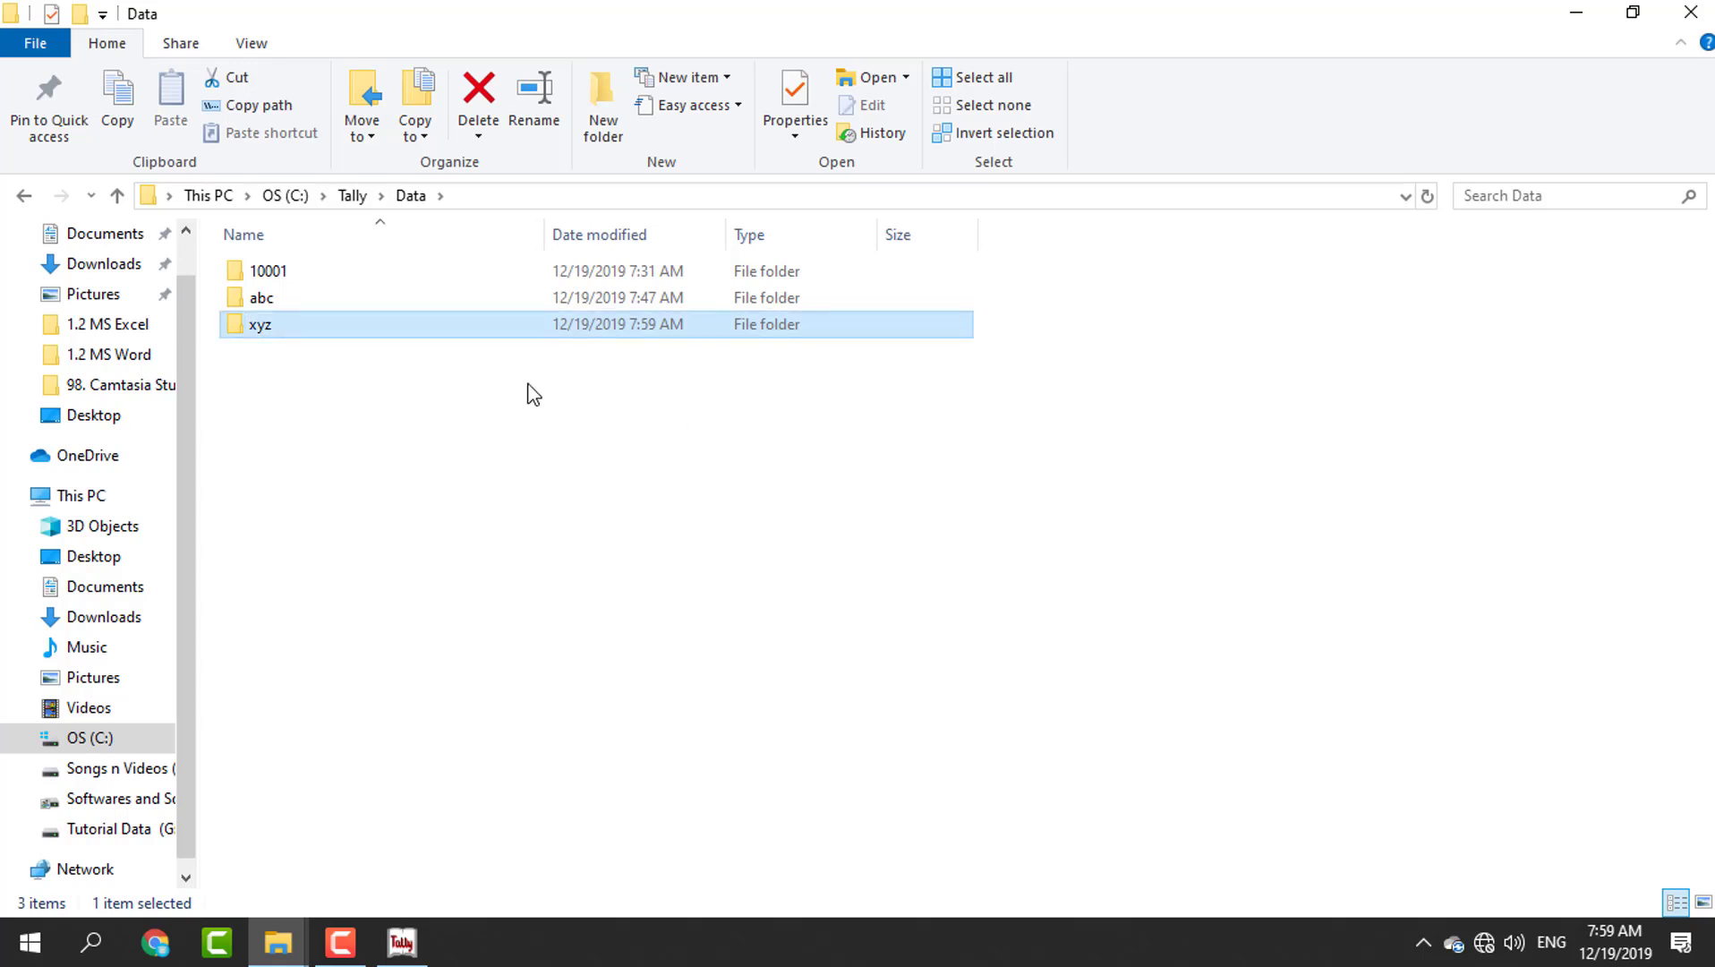
pyautogui.moveTo(268, 279); pyautogui.dragTo(271, 338)
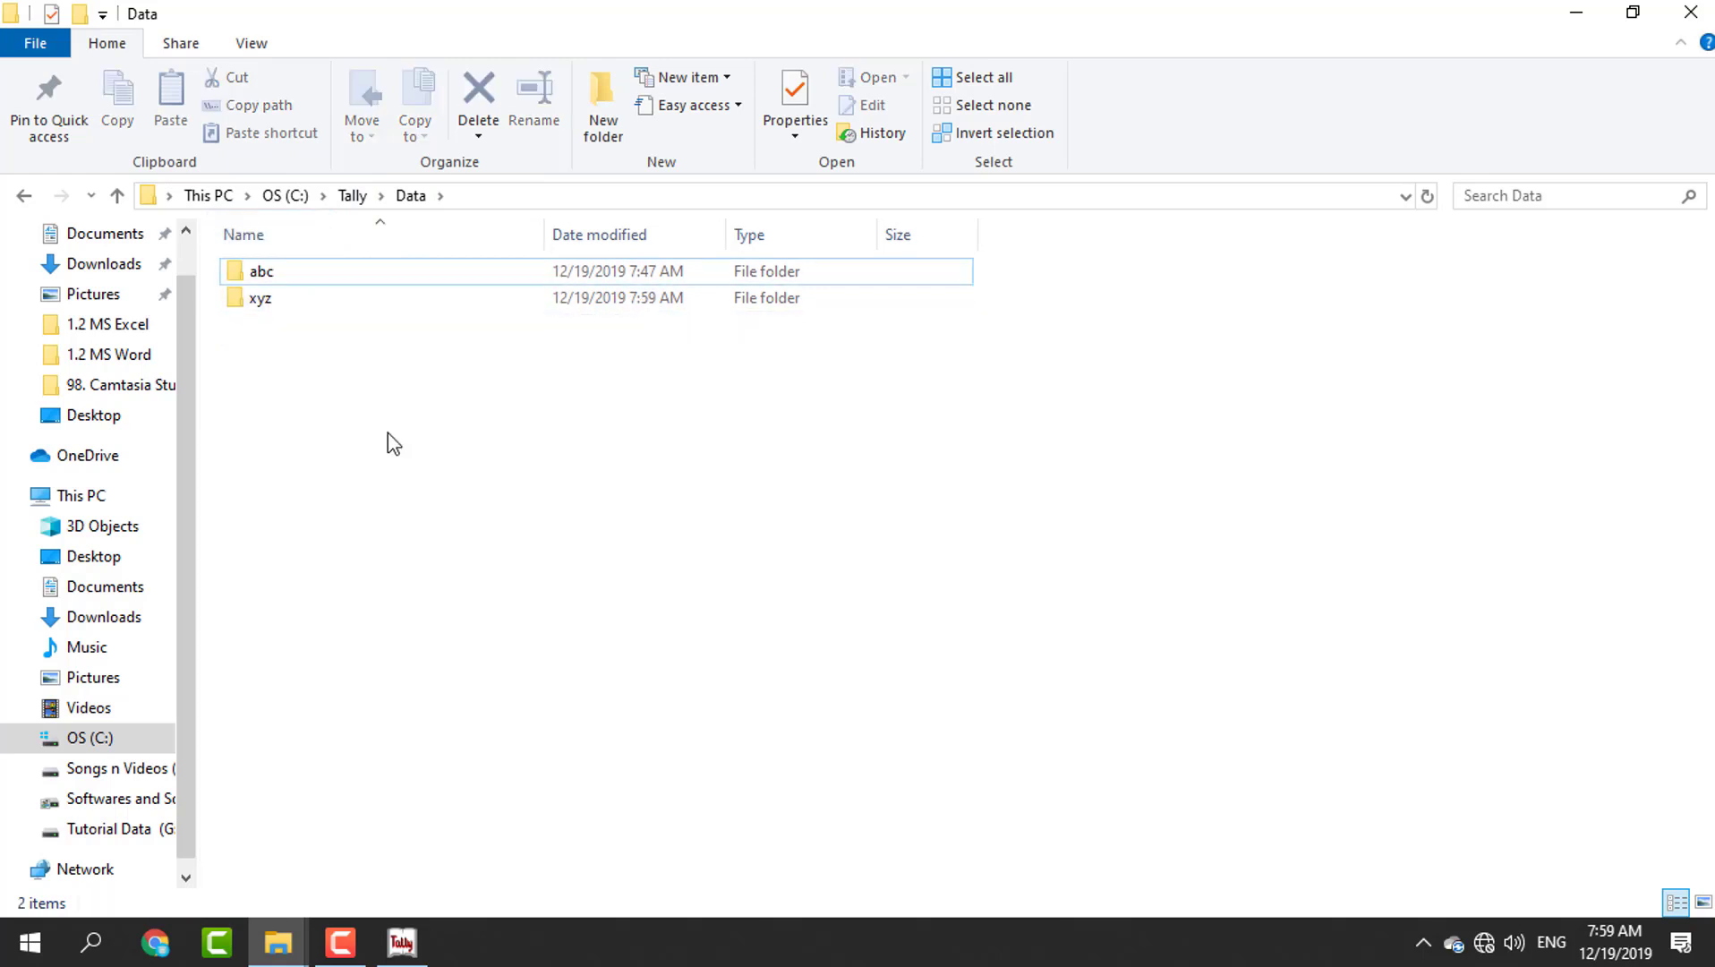
# Step: Switch back to Tally 9 and set the company selection directory to C:\Tally\Data\xyz
pyautogui.click(402, 941)
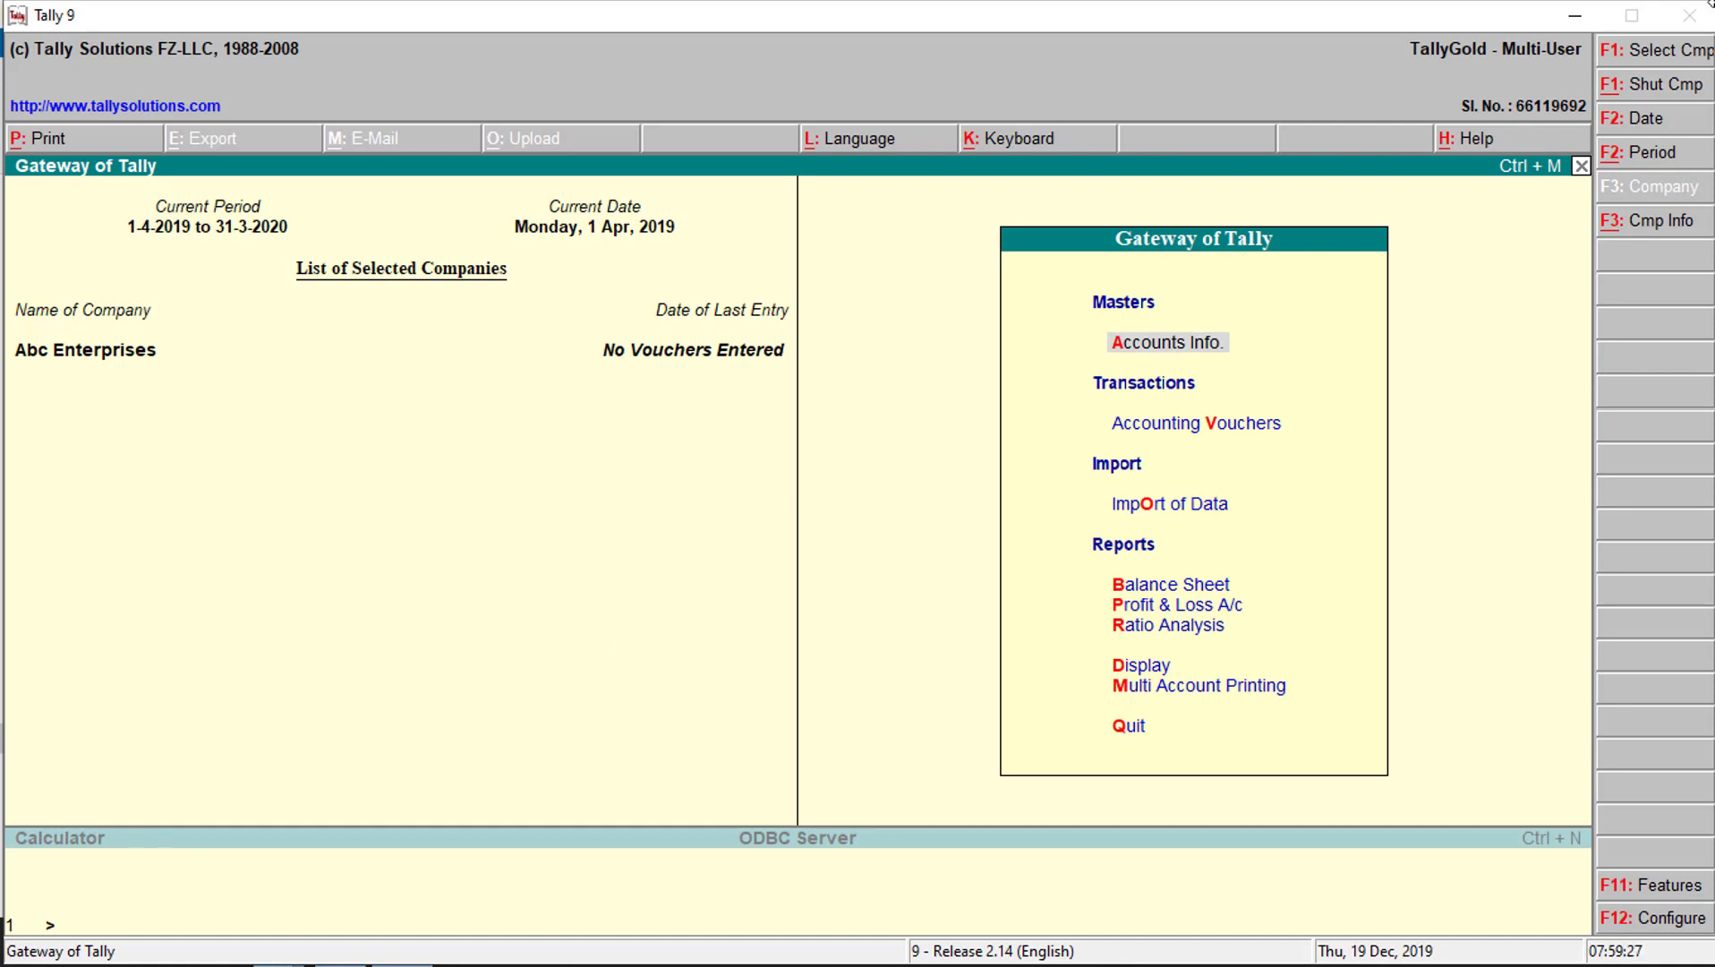
pyautogui.click(1663, 52)
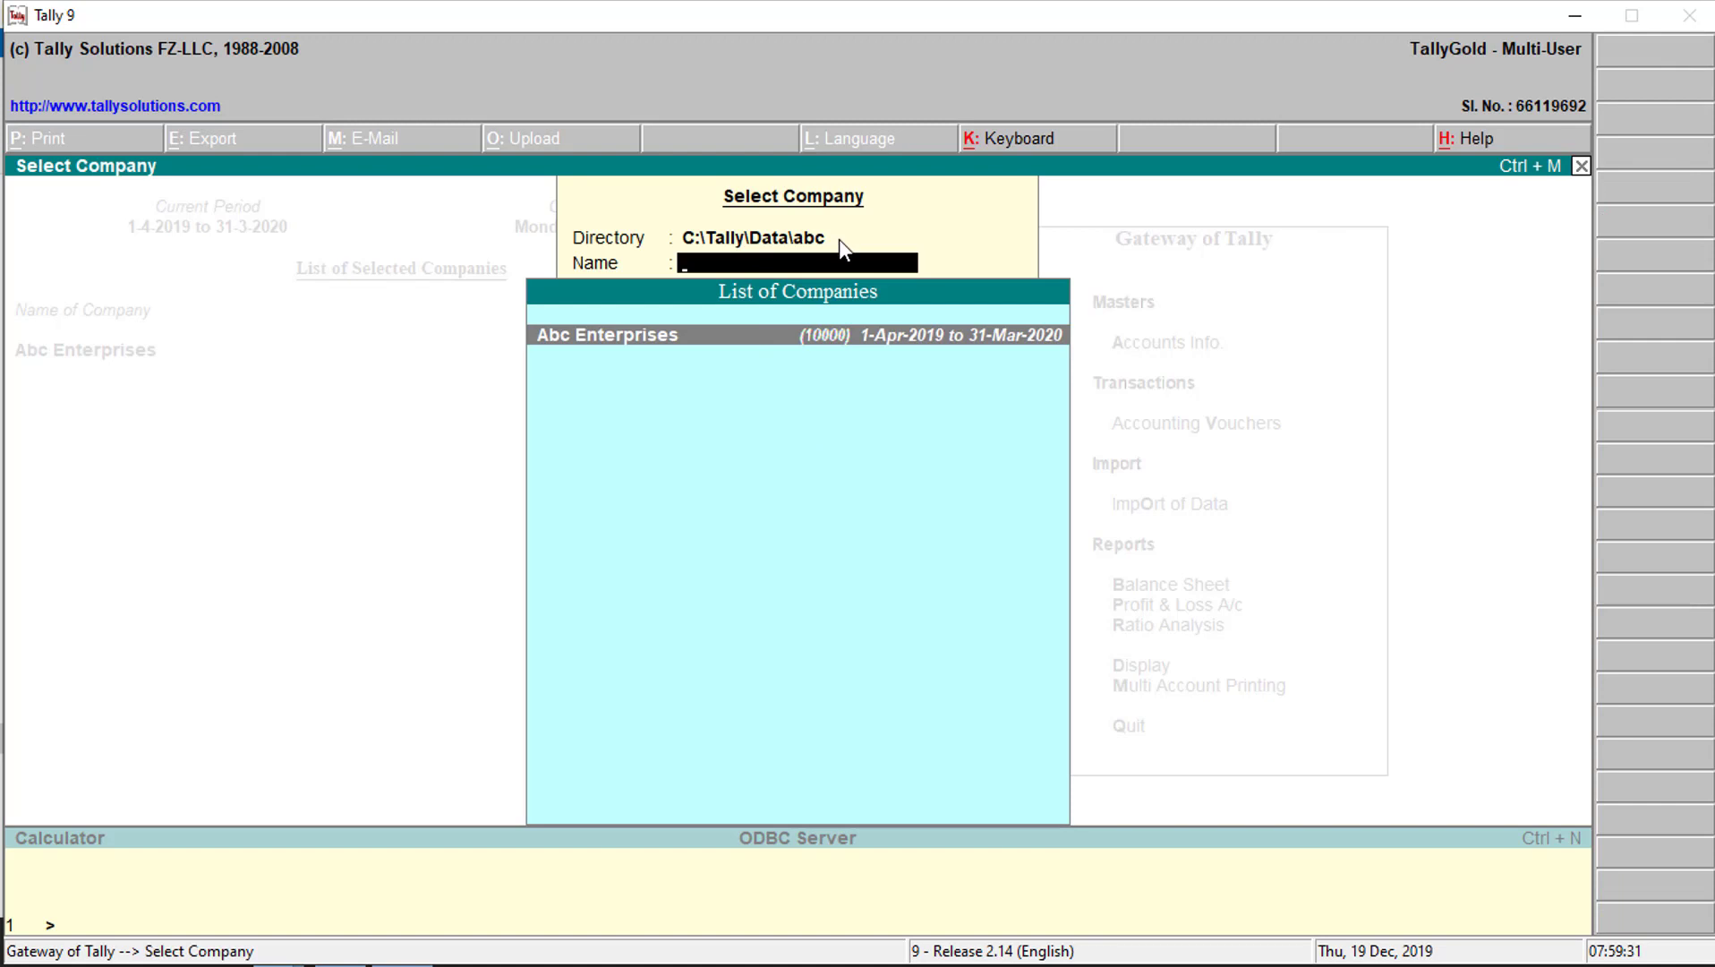
pyautogui.hotkey('shift', 'Tab')
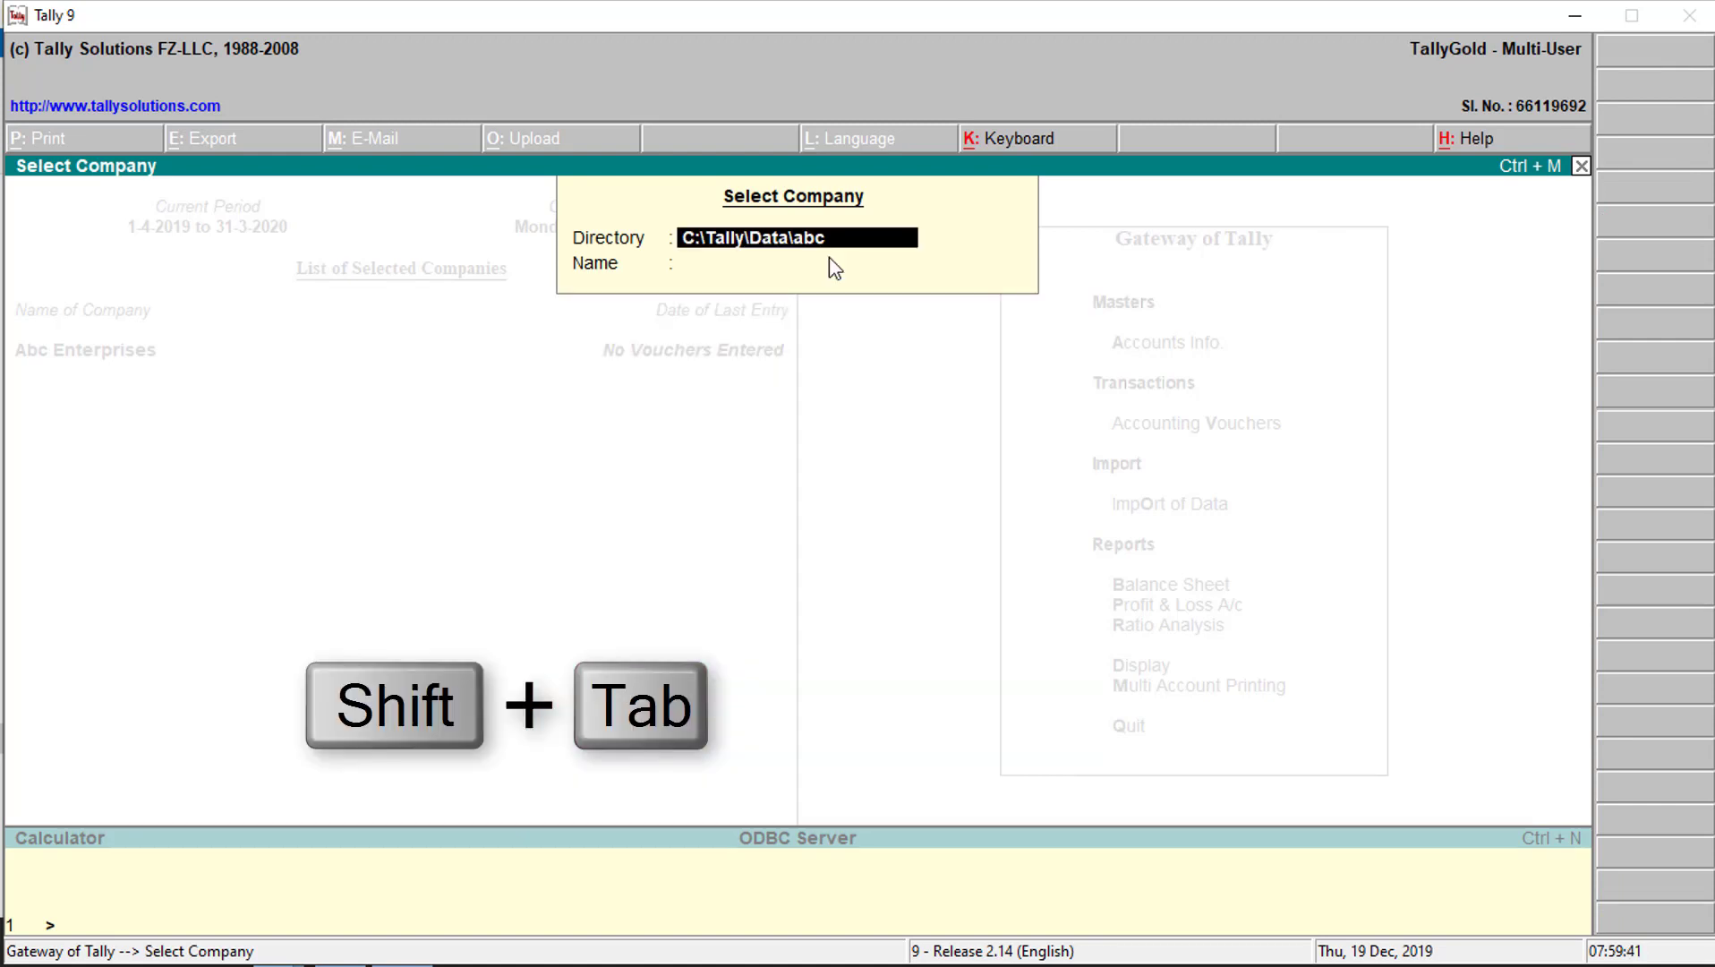
pyautogui.press('End')
pyautogui.press('BackSpace')
pyautogui.press('BackSpace')
pyautogui.press('BackSpace')
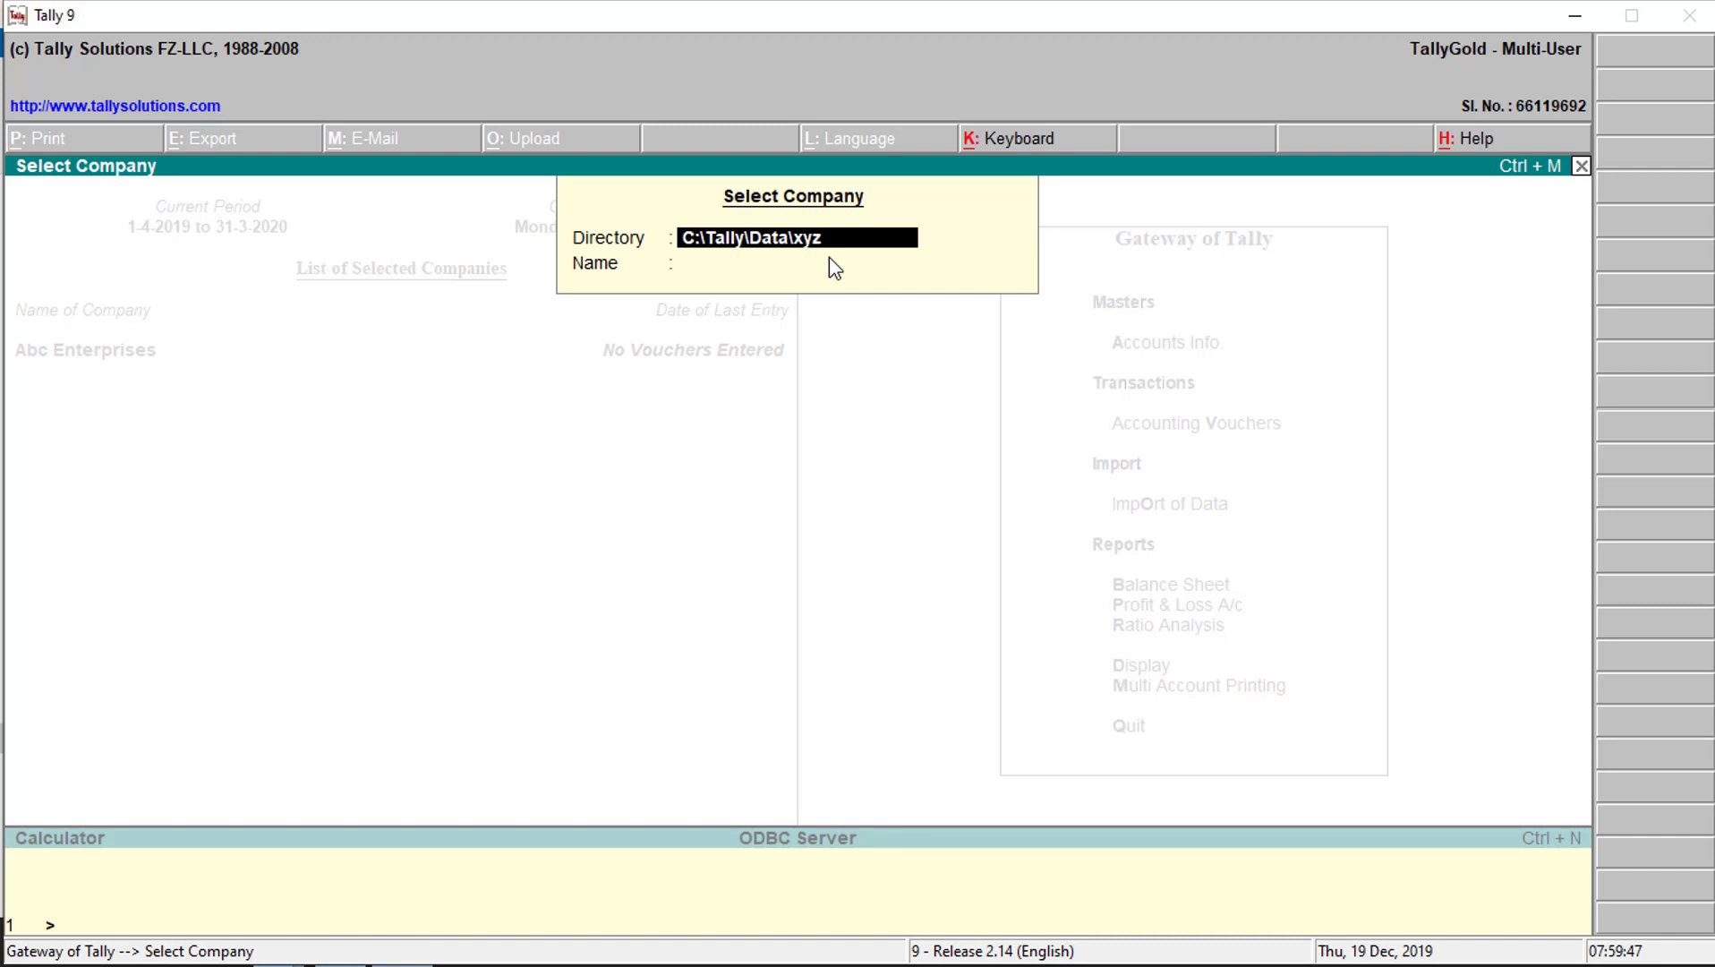
pyautogui.press('Return')
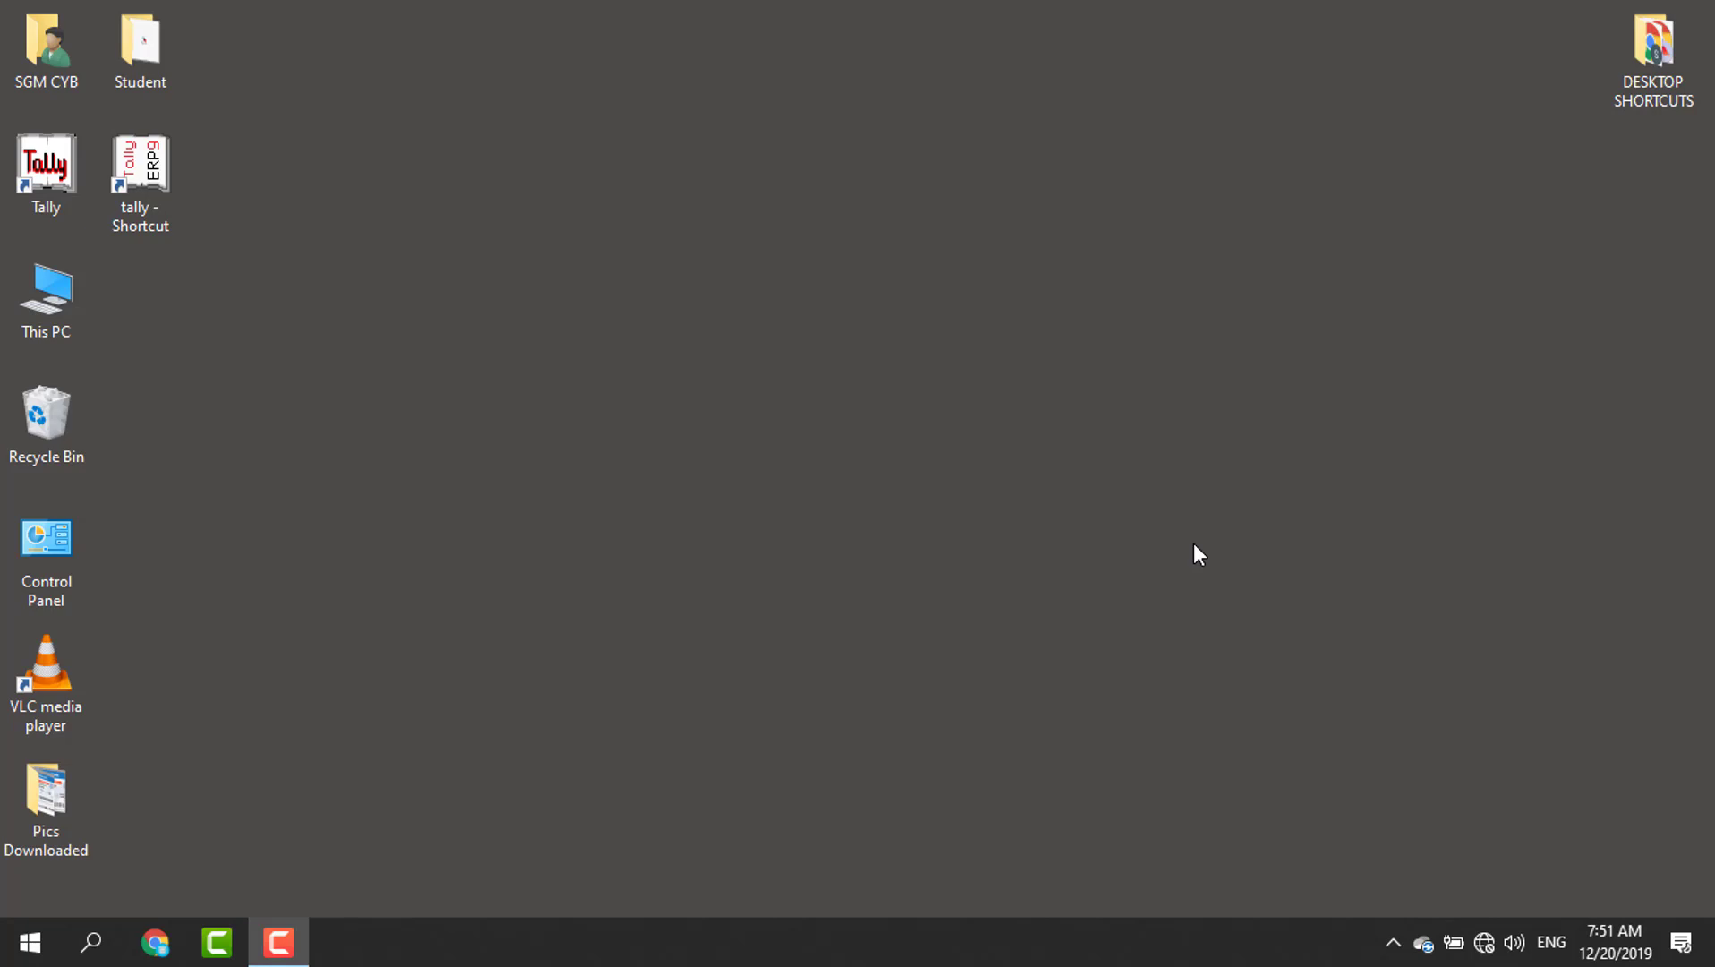
# Step: Open the desktop tally shortcut and install Tally.ERP 9 Release 6.5.4 in C:\Program Files\Tally\Tally.ERP9
pyautogui.click(132, 198)
pyautogui.doubleClick(132, 201)
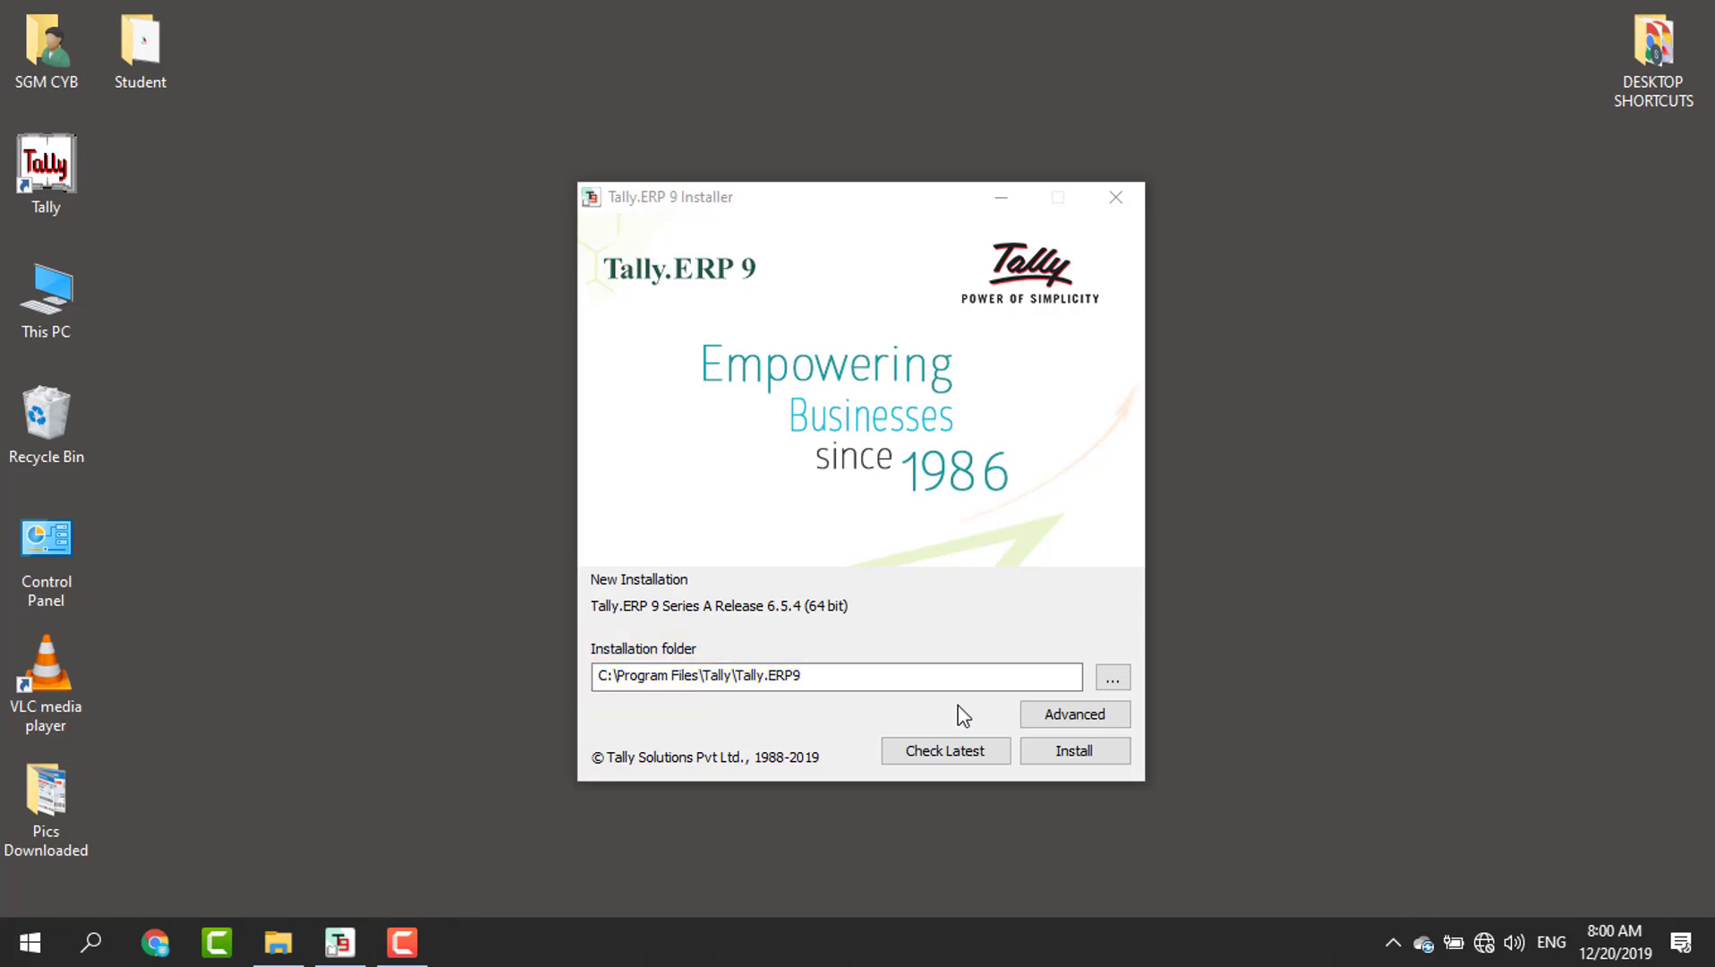
pyautogui.click(1062, 755)
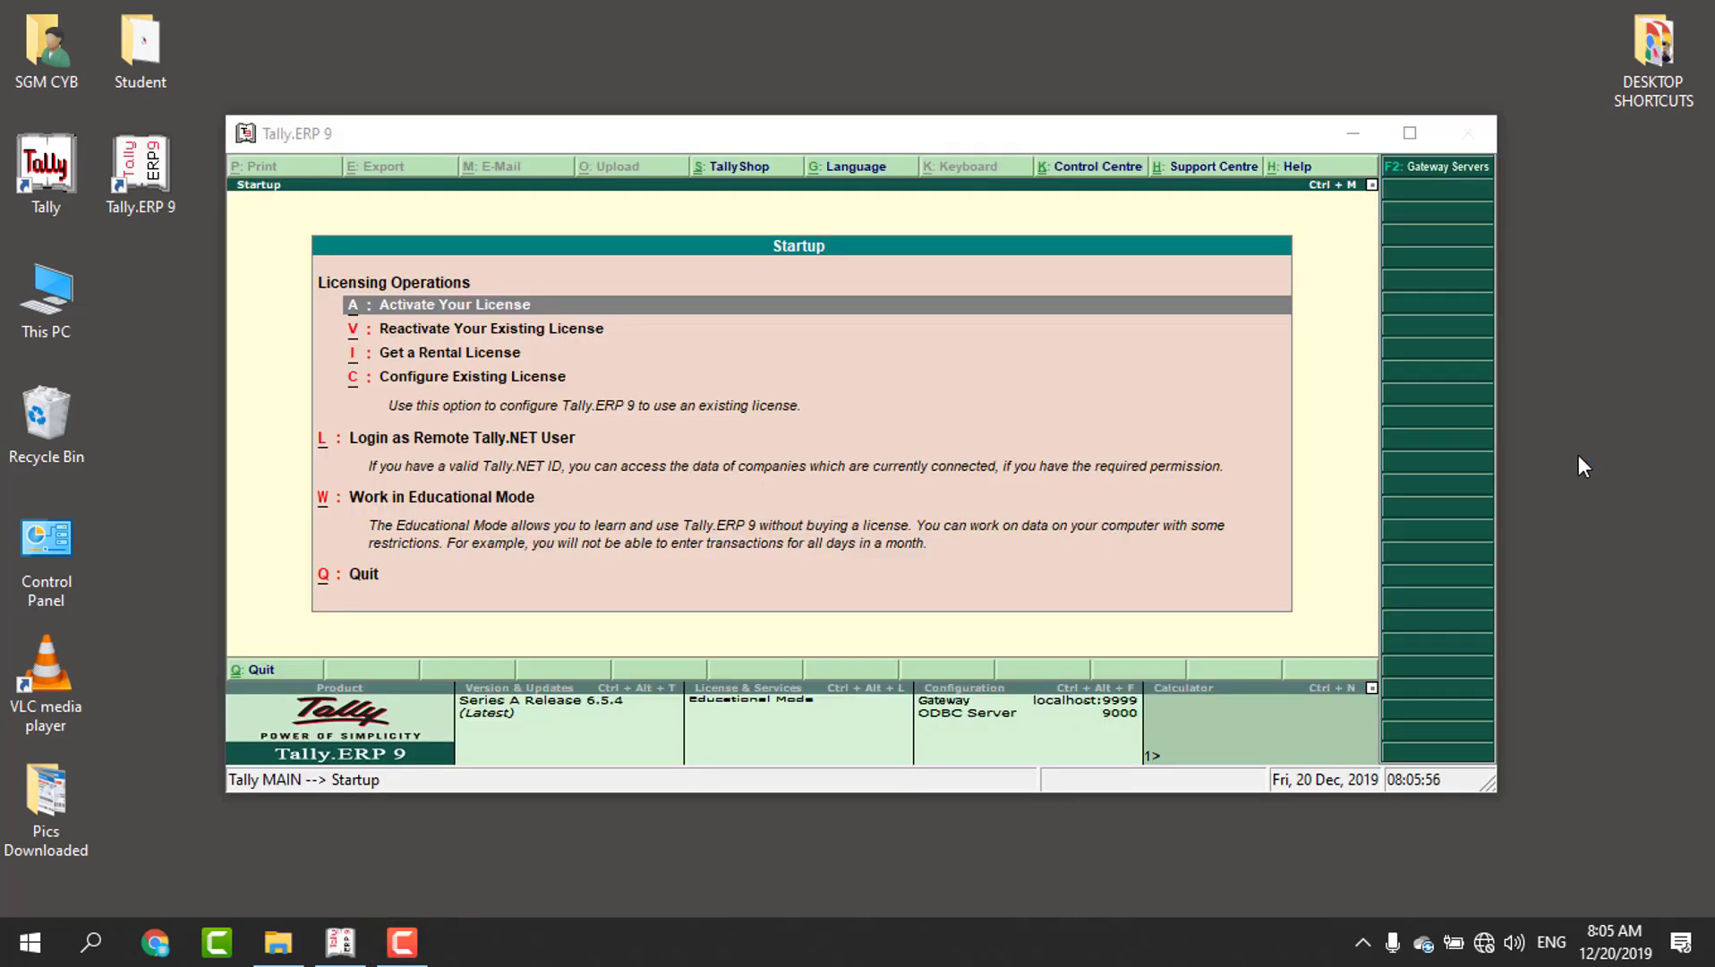
# Step: Start working in Educational Mode from the Tally.ERP 9 Startup screen
pyautogui.click(137, 190)
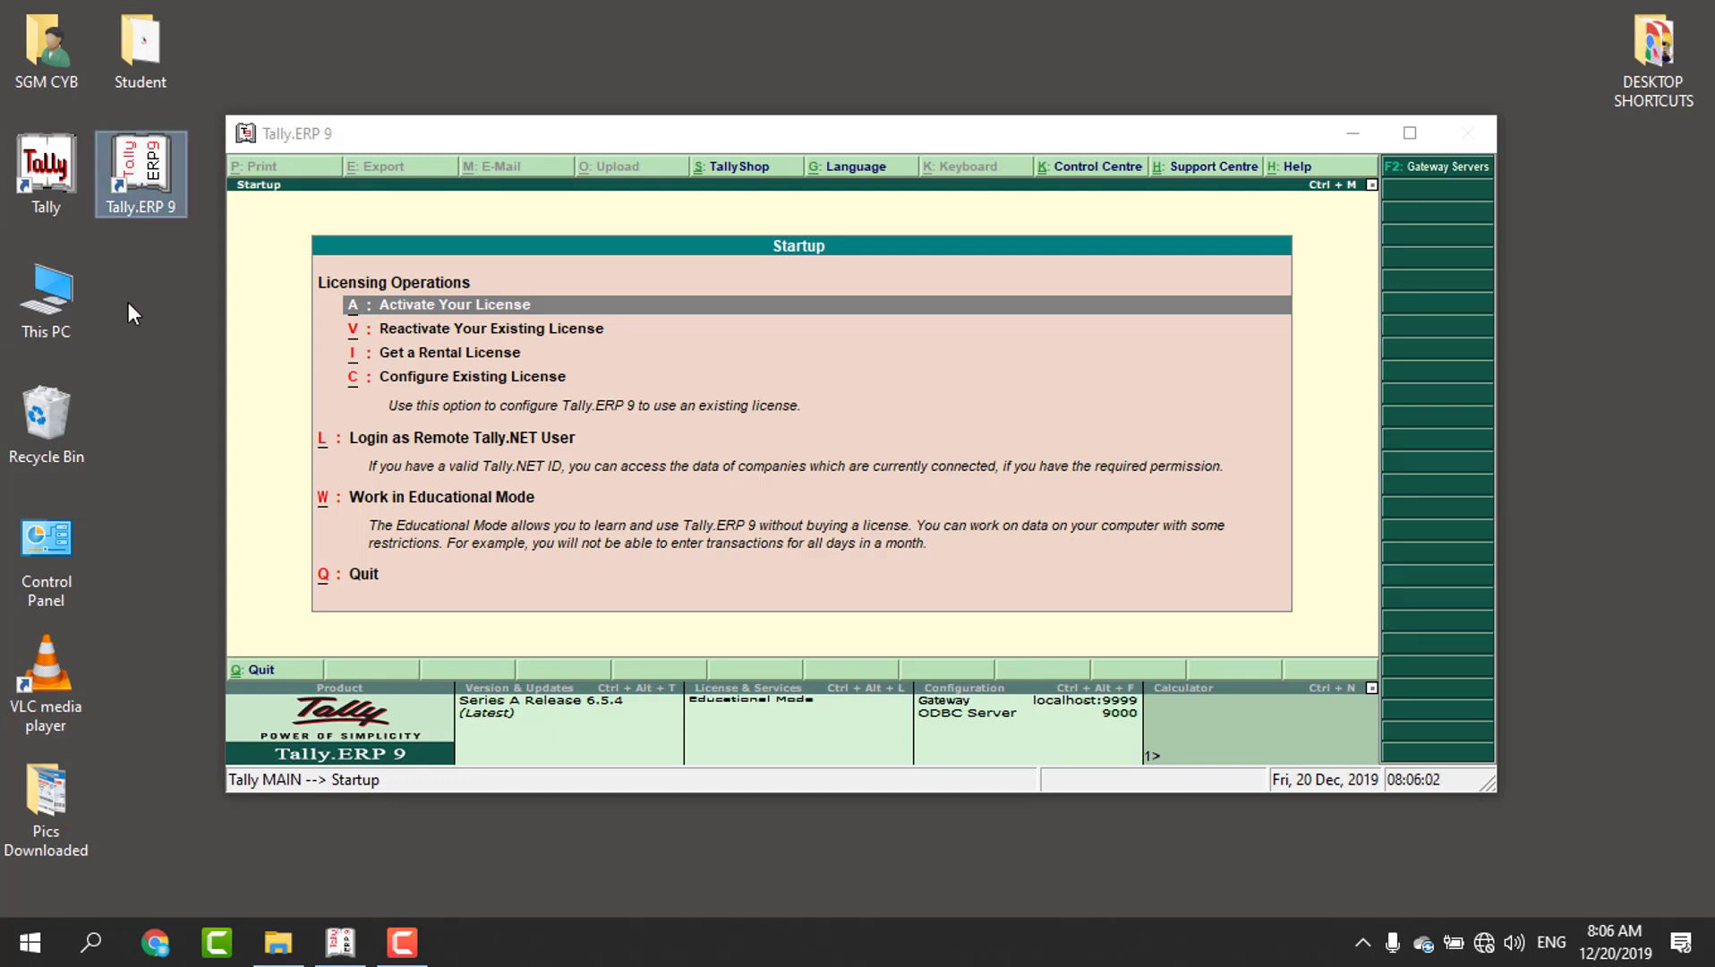
pyautogui.click(896, 377)
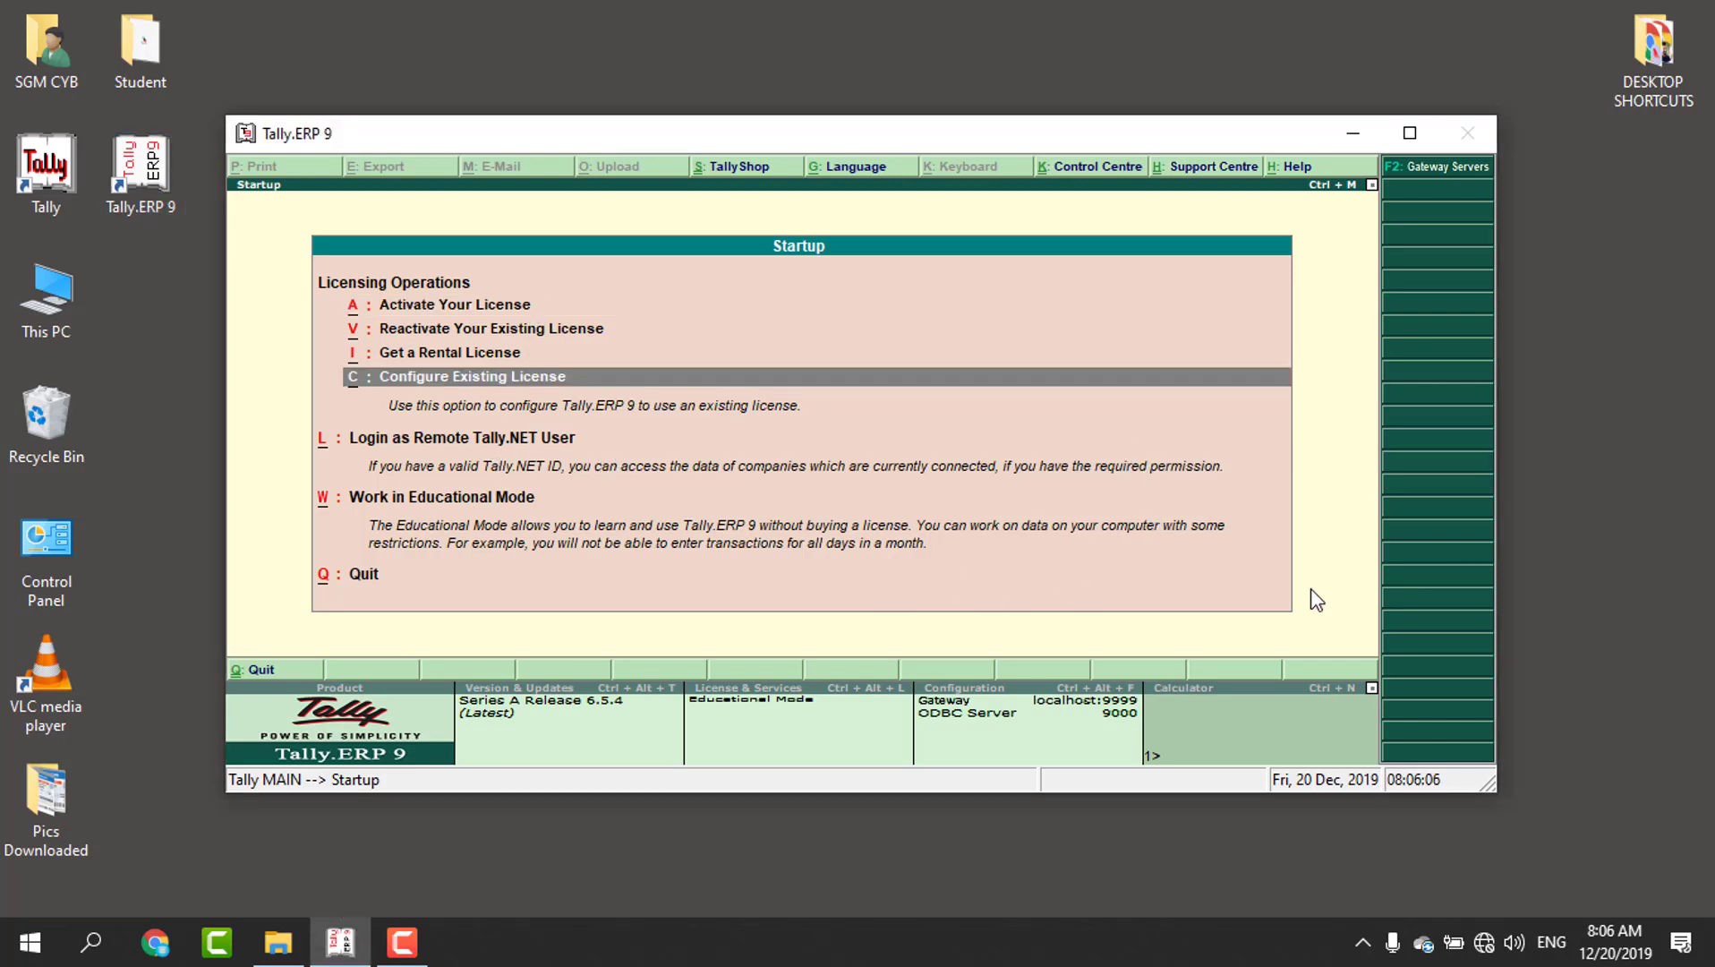
pyautogui.press('Down')
pyautogui.press('Down')
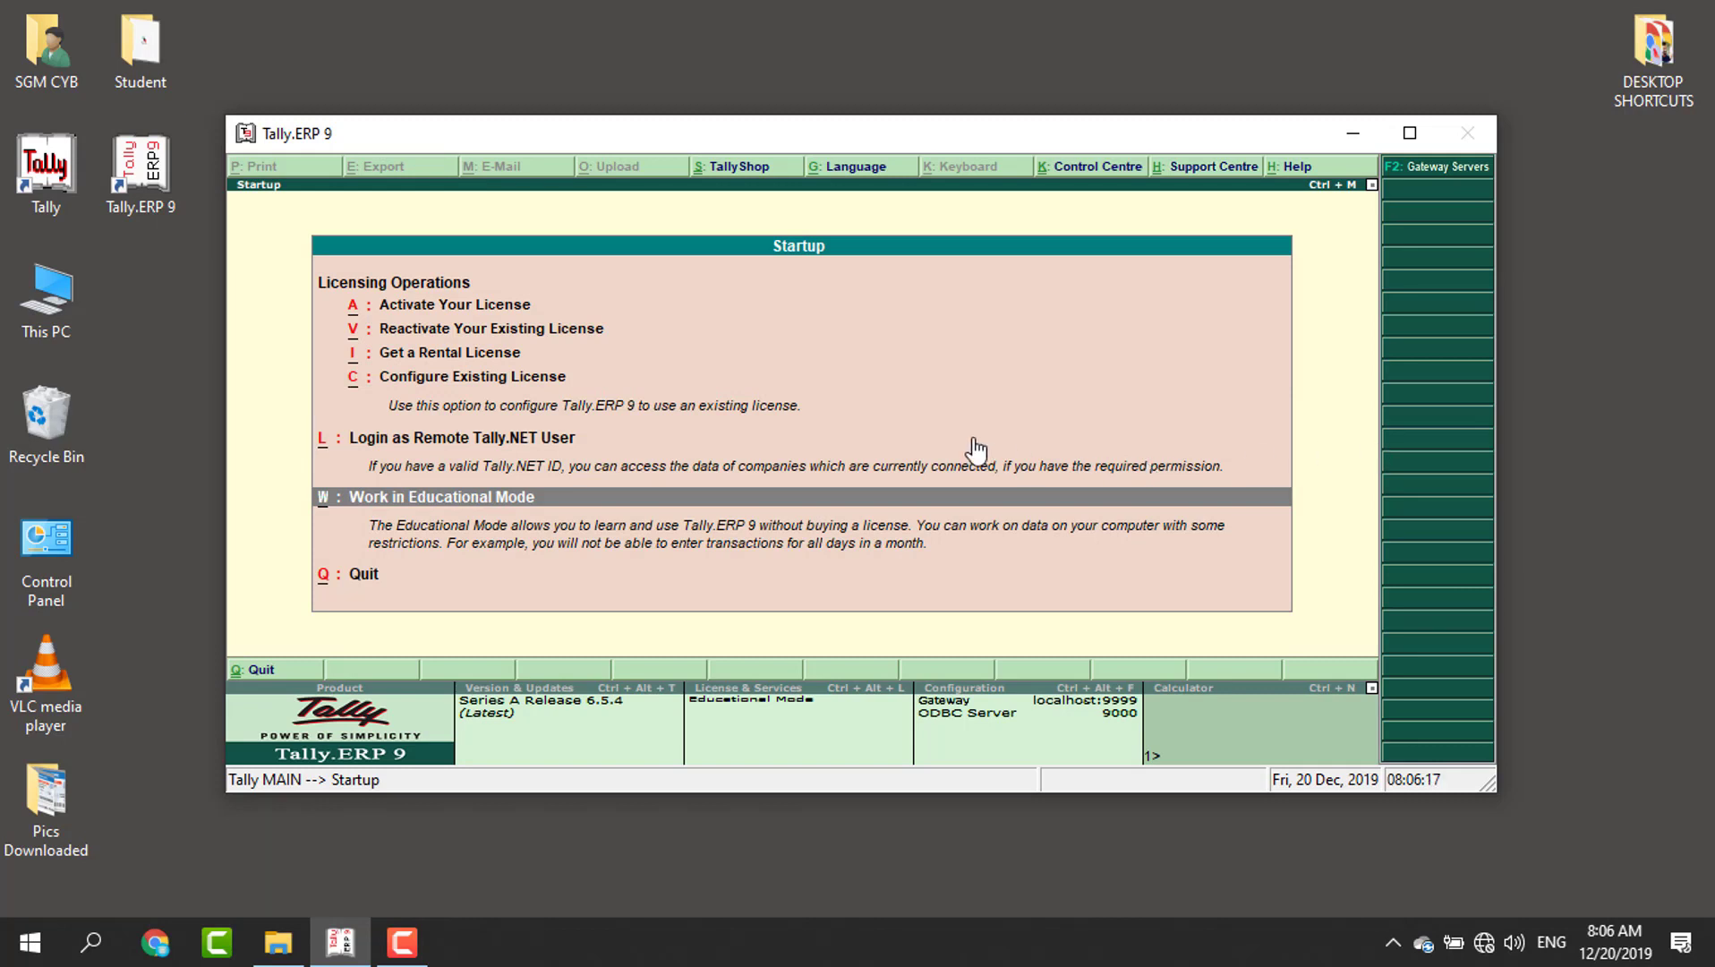
pyautogui.press('Return')
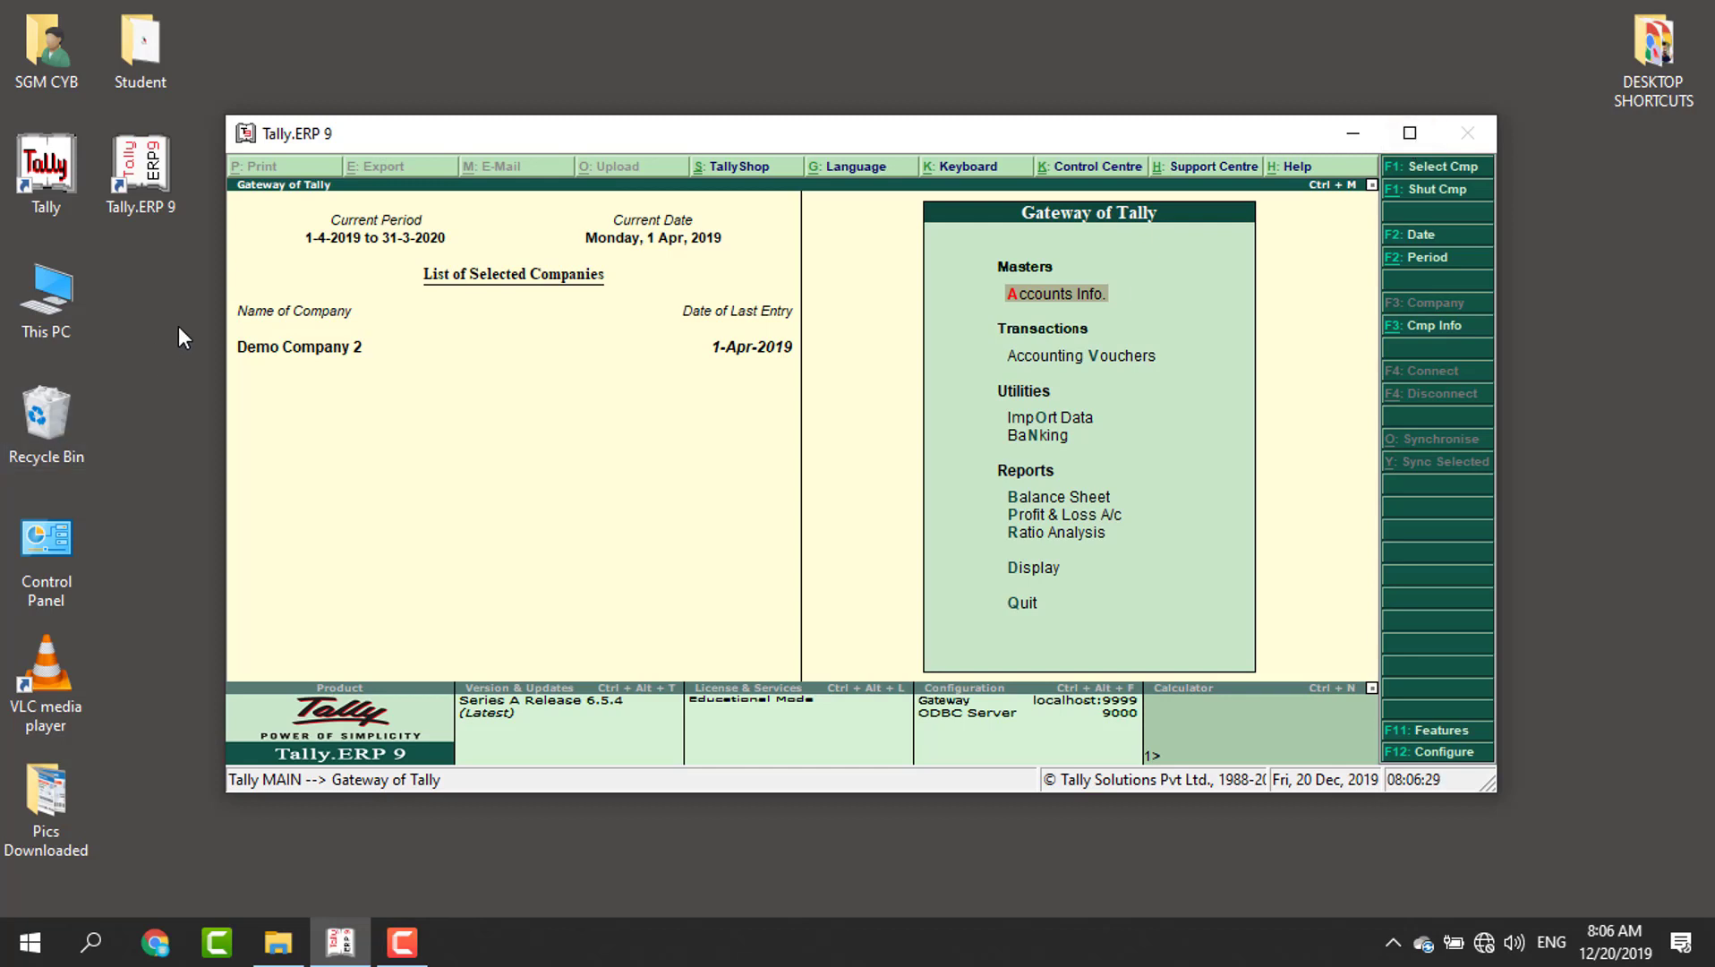
# Step: Open the file location of the Tally.ERP 9 desktop shortcut and check the installation folder's full path
pyautogui.rightClick(150, 196)
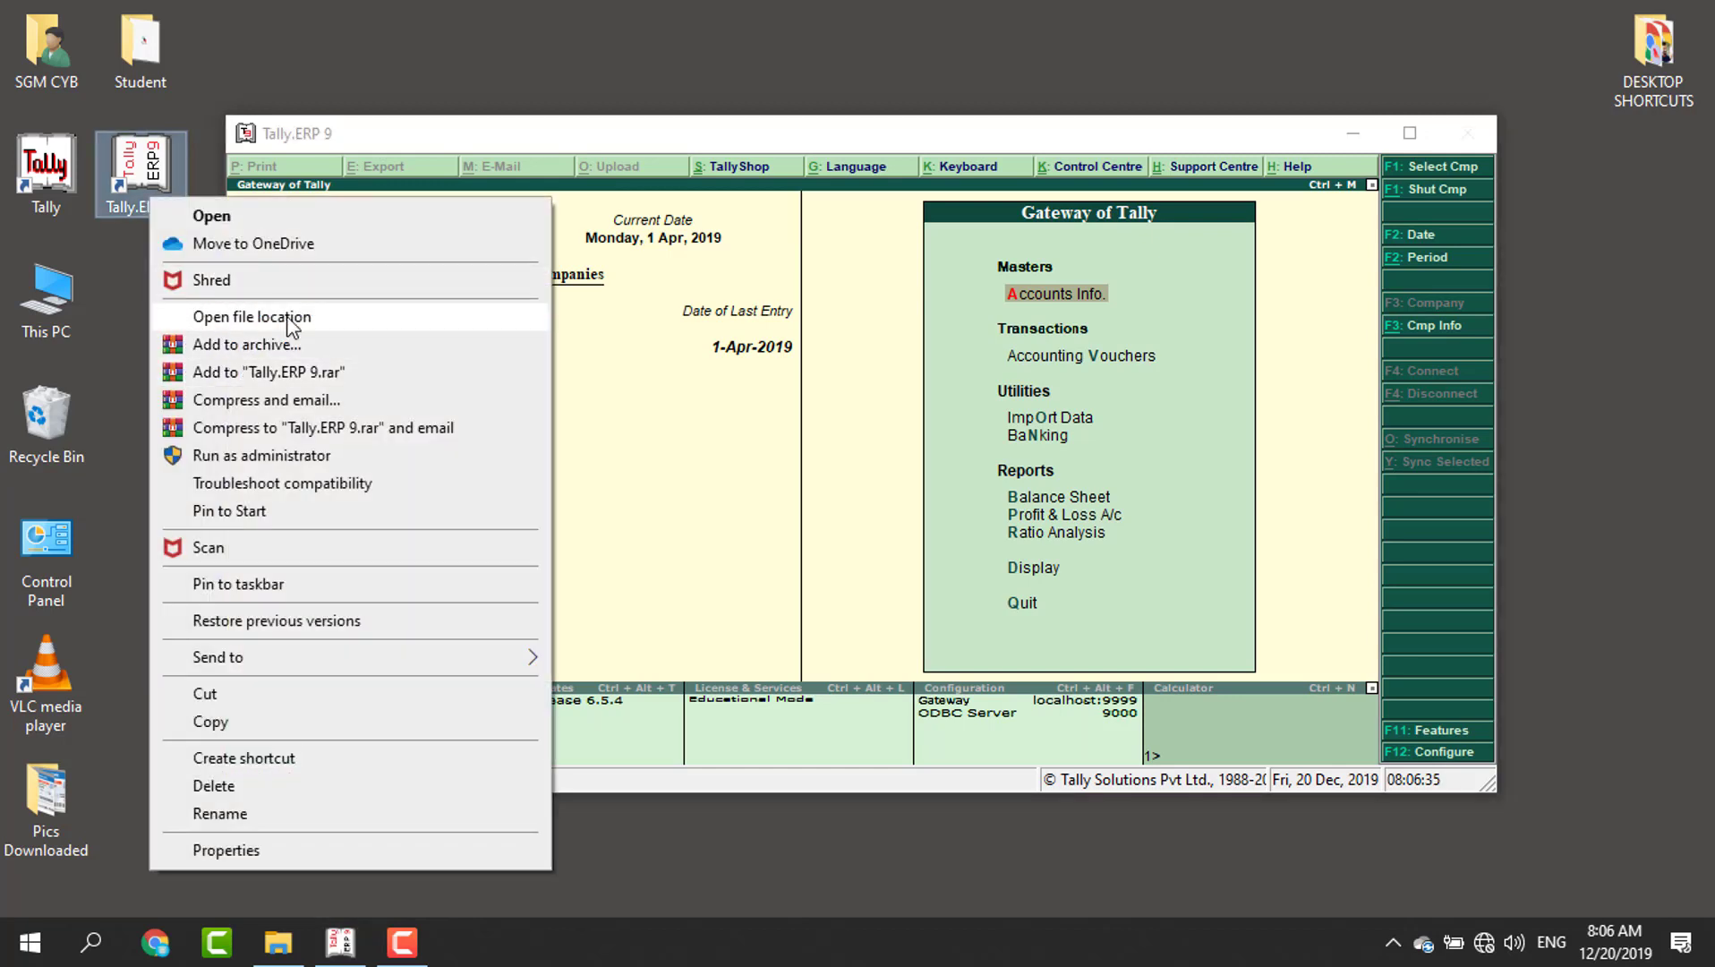
pyautogui.click(288, 318)
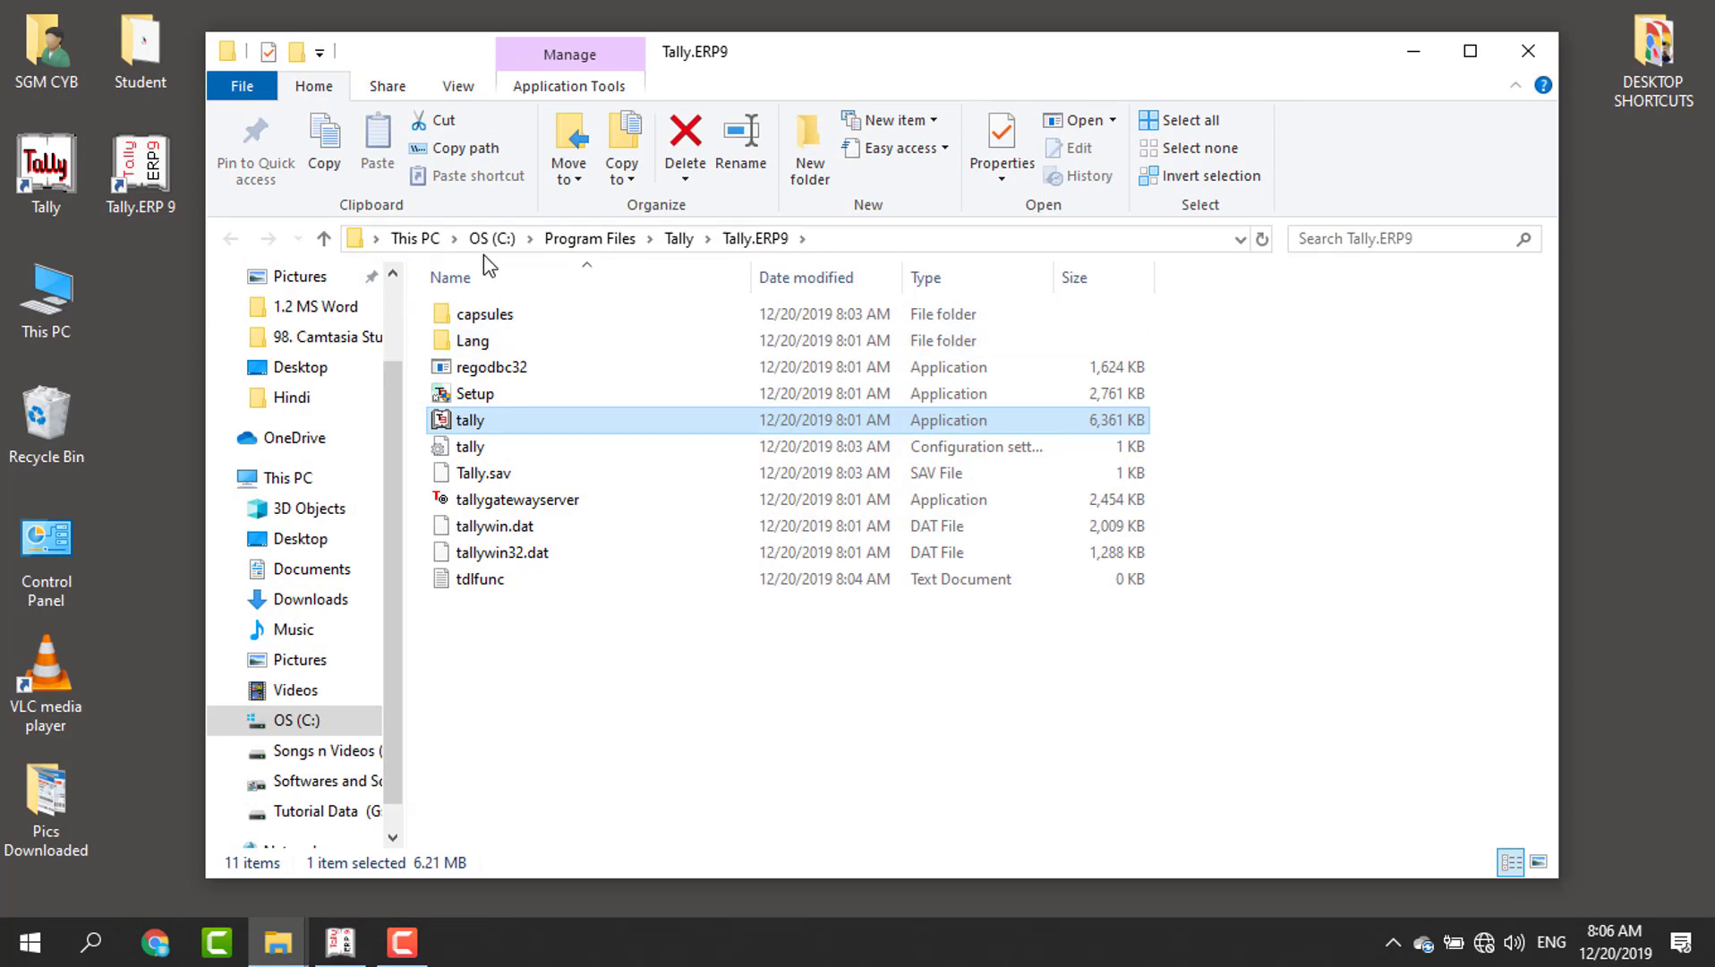
pyautogui.click(834, 250)
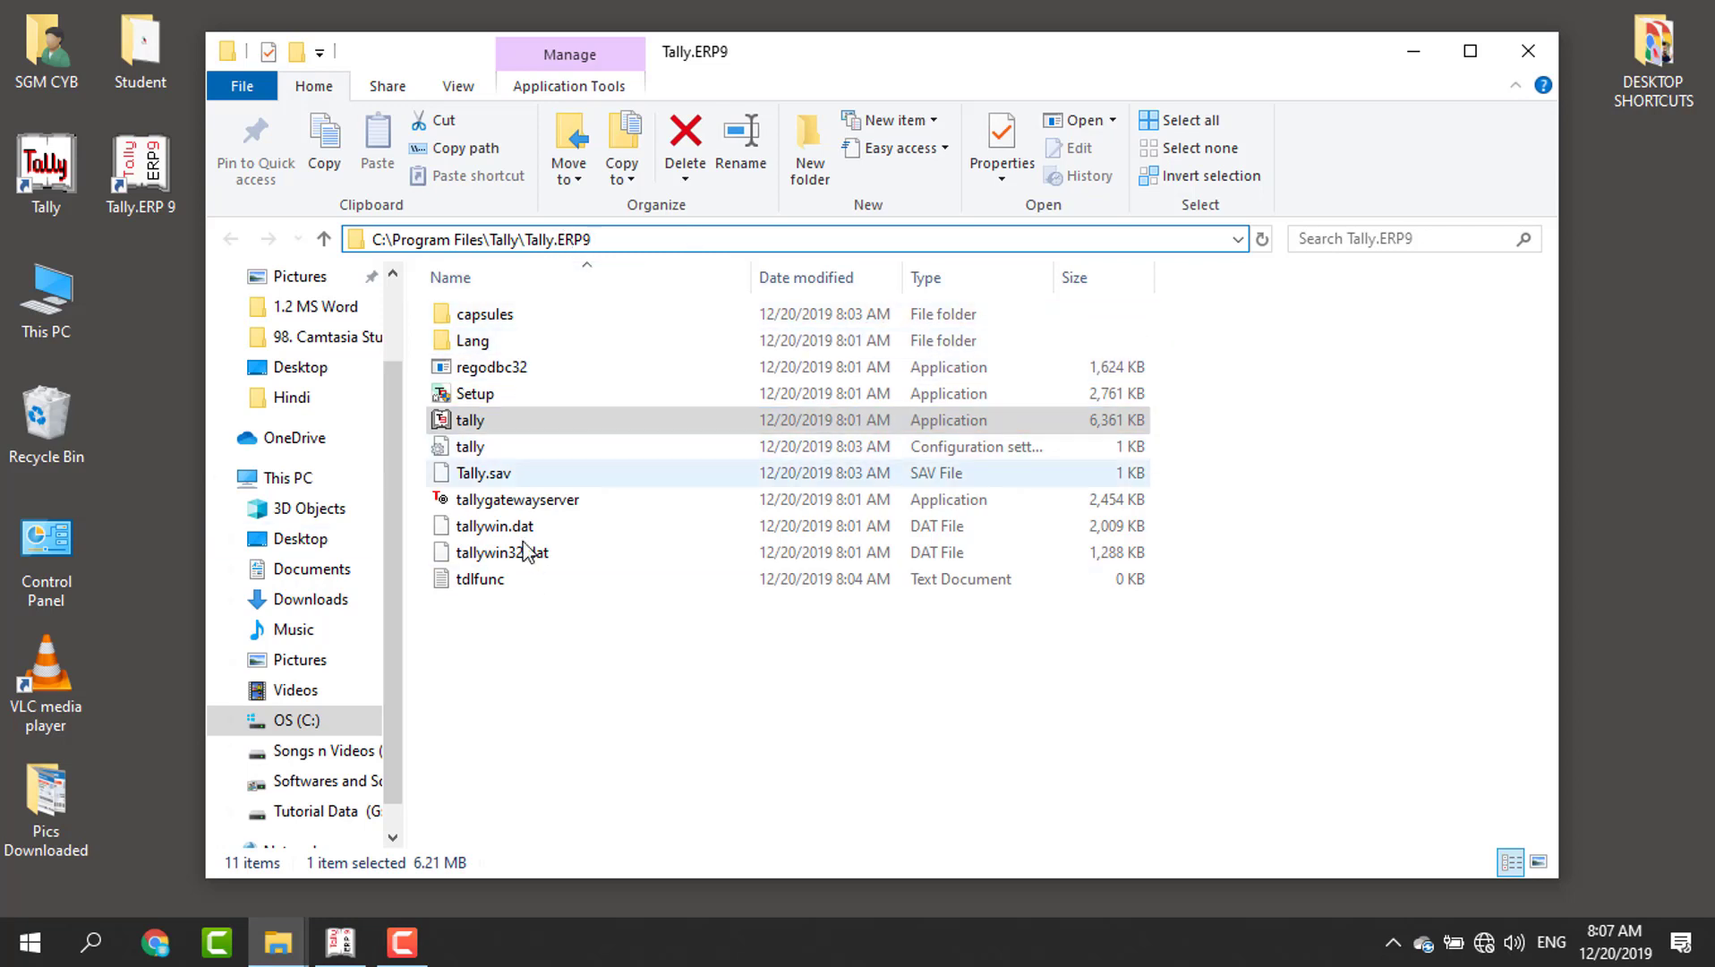
# Step: Browse to C:\Users\Public\Tally.ERP9\Data and examine the company data folders stored there
pyautogui.click(318, 730)
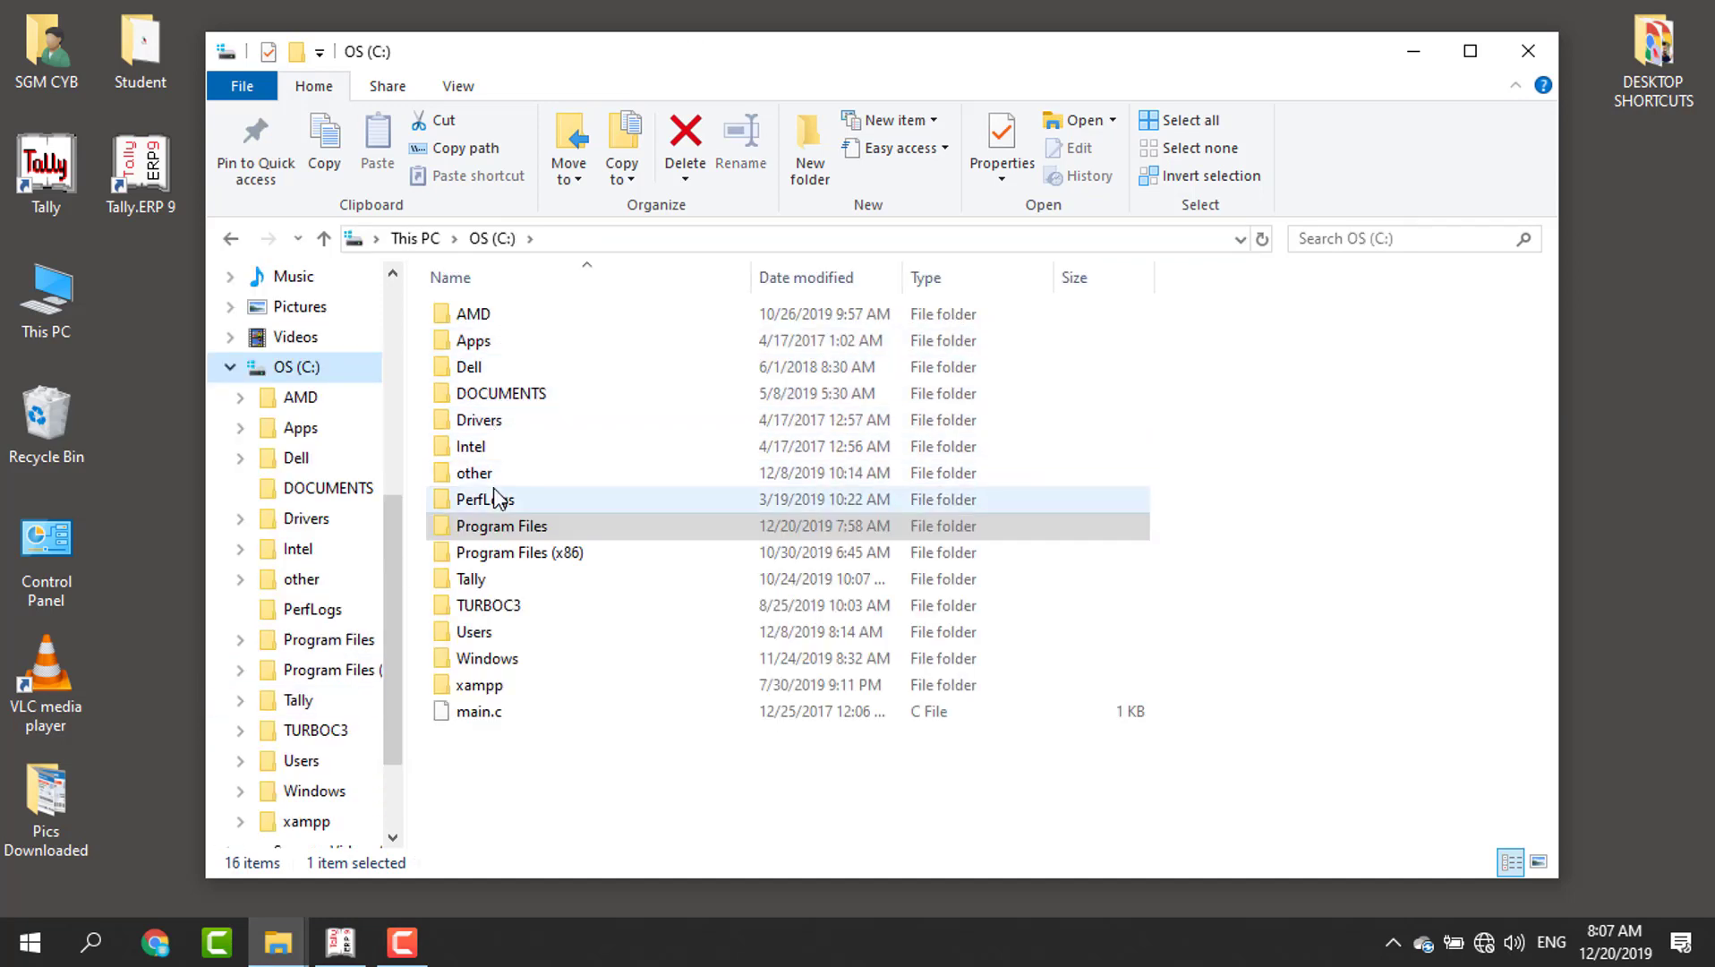
pyautogui.doubleClick(489, 636)
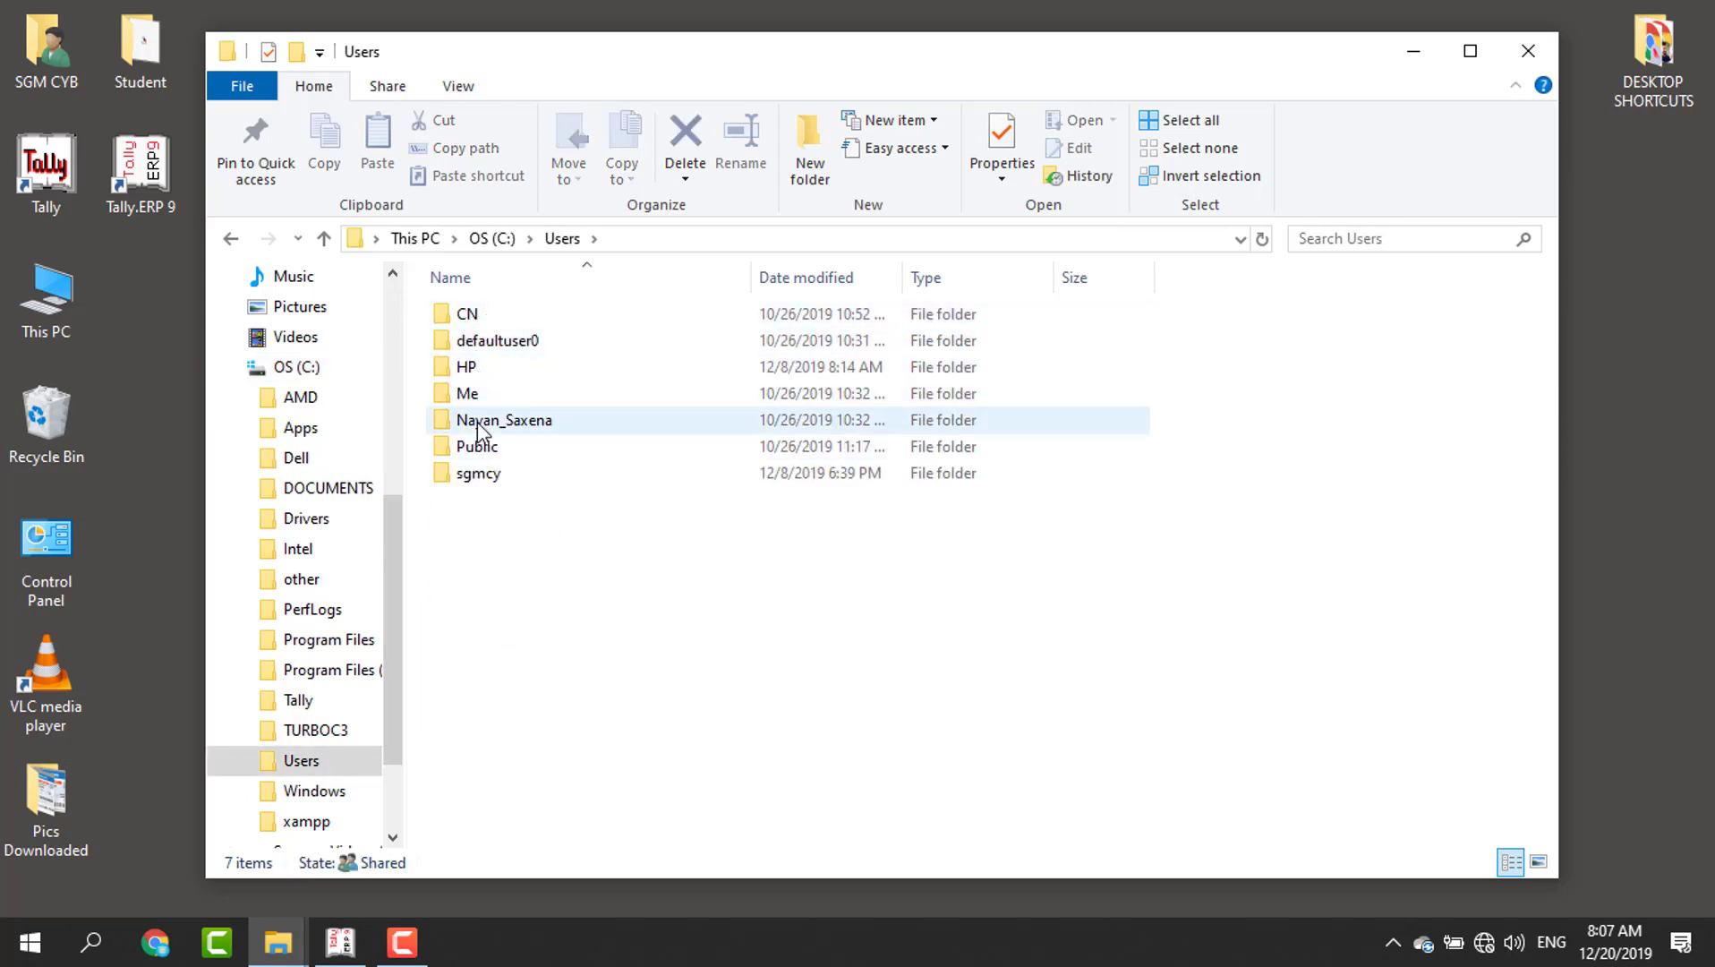
pyautogui.doubleClick(481, 452)
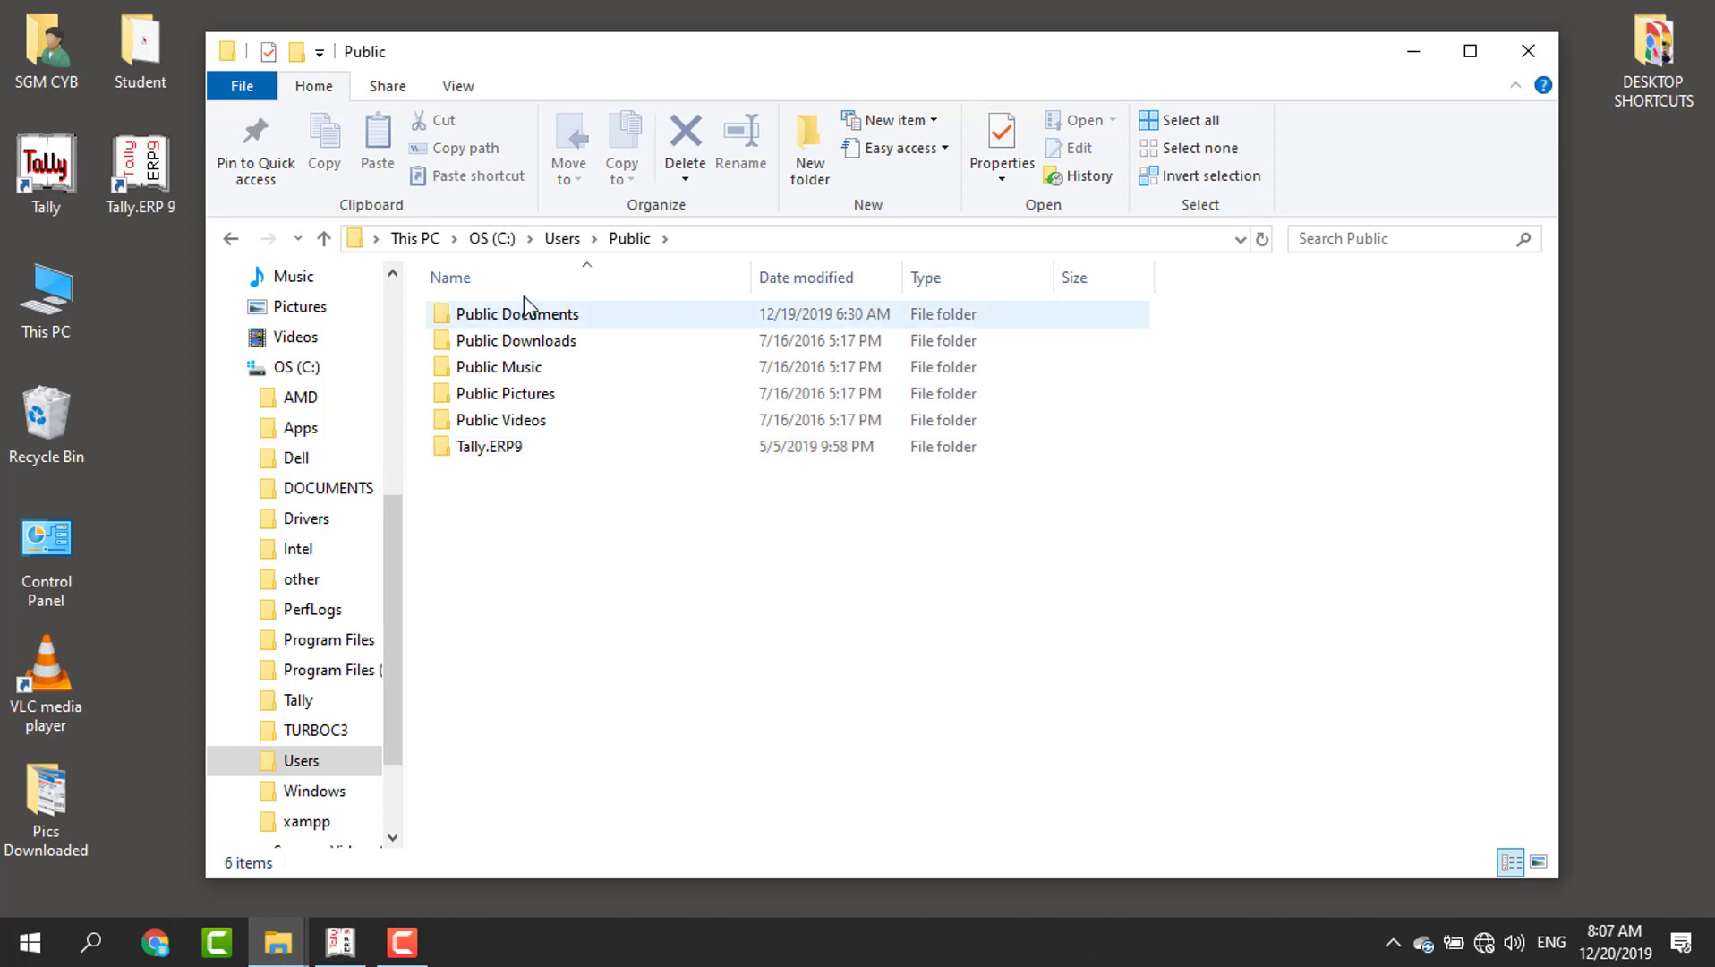
pyautogui.click(503, 453)
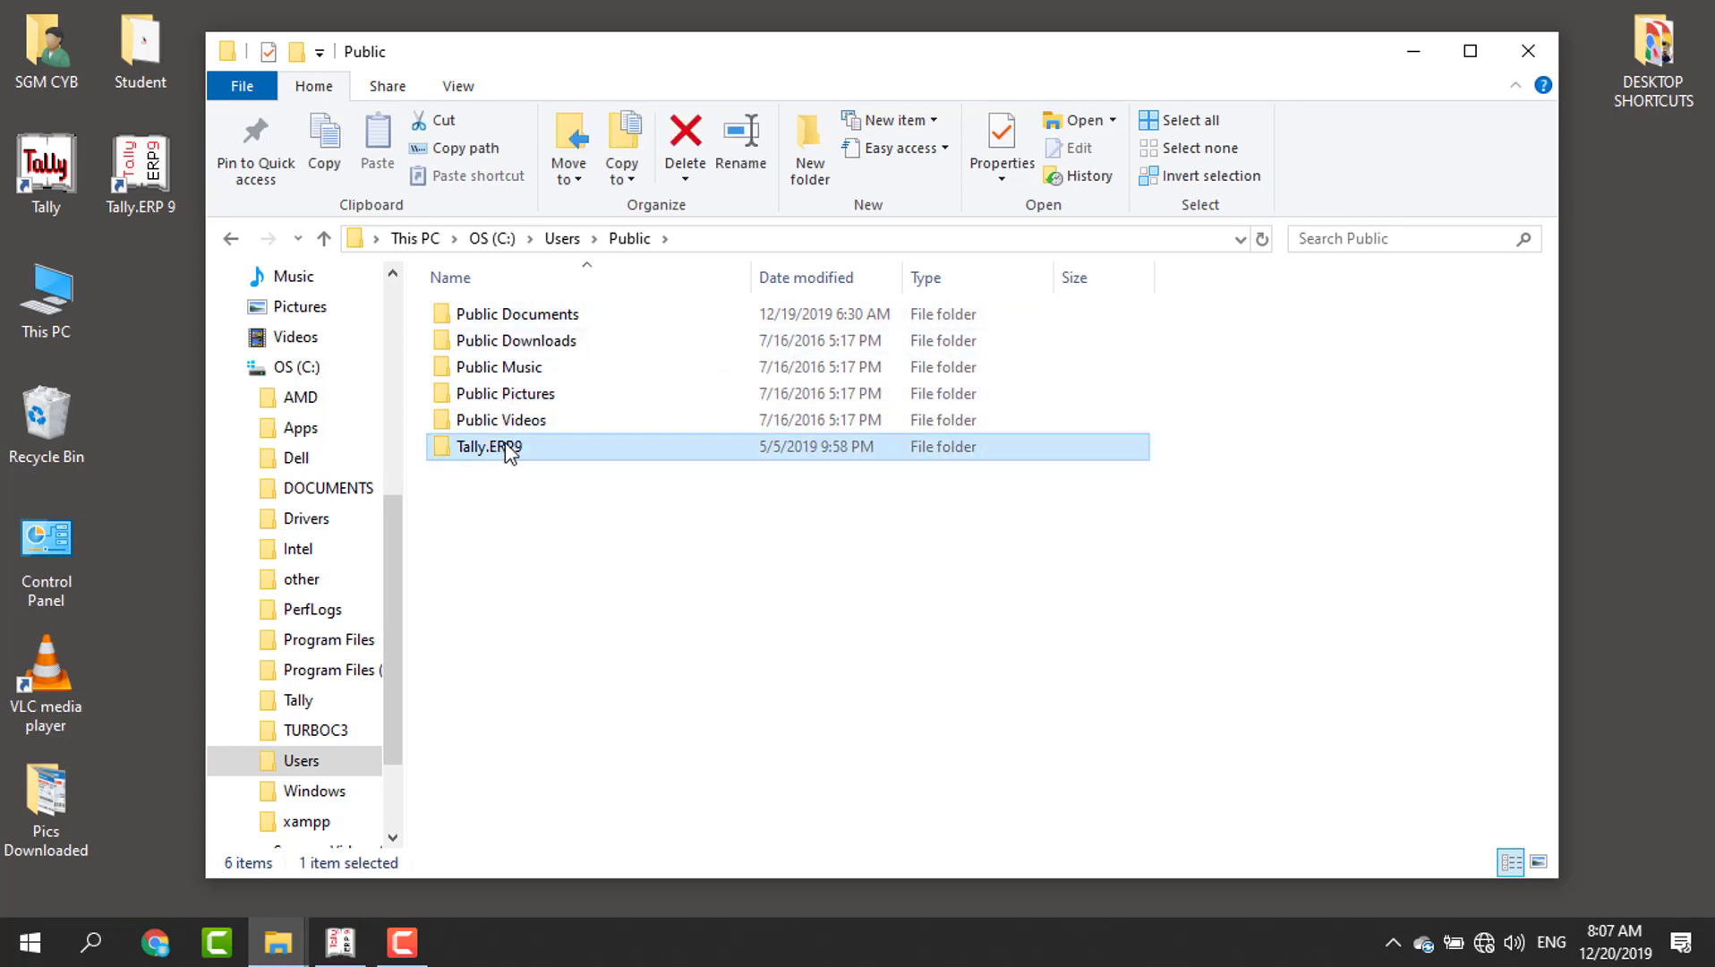
pyautogui.doubleClick(541, 444)
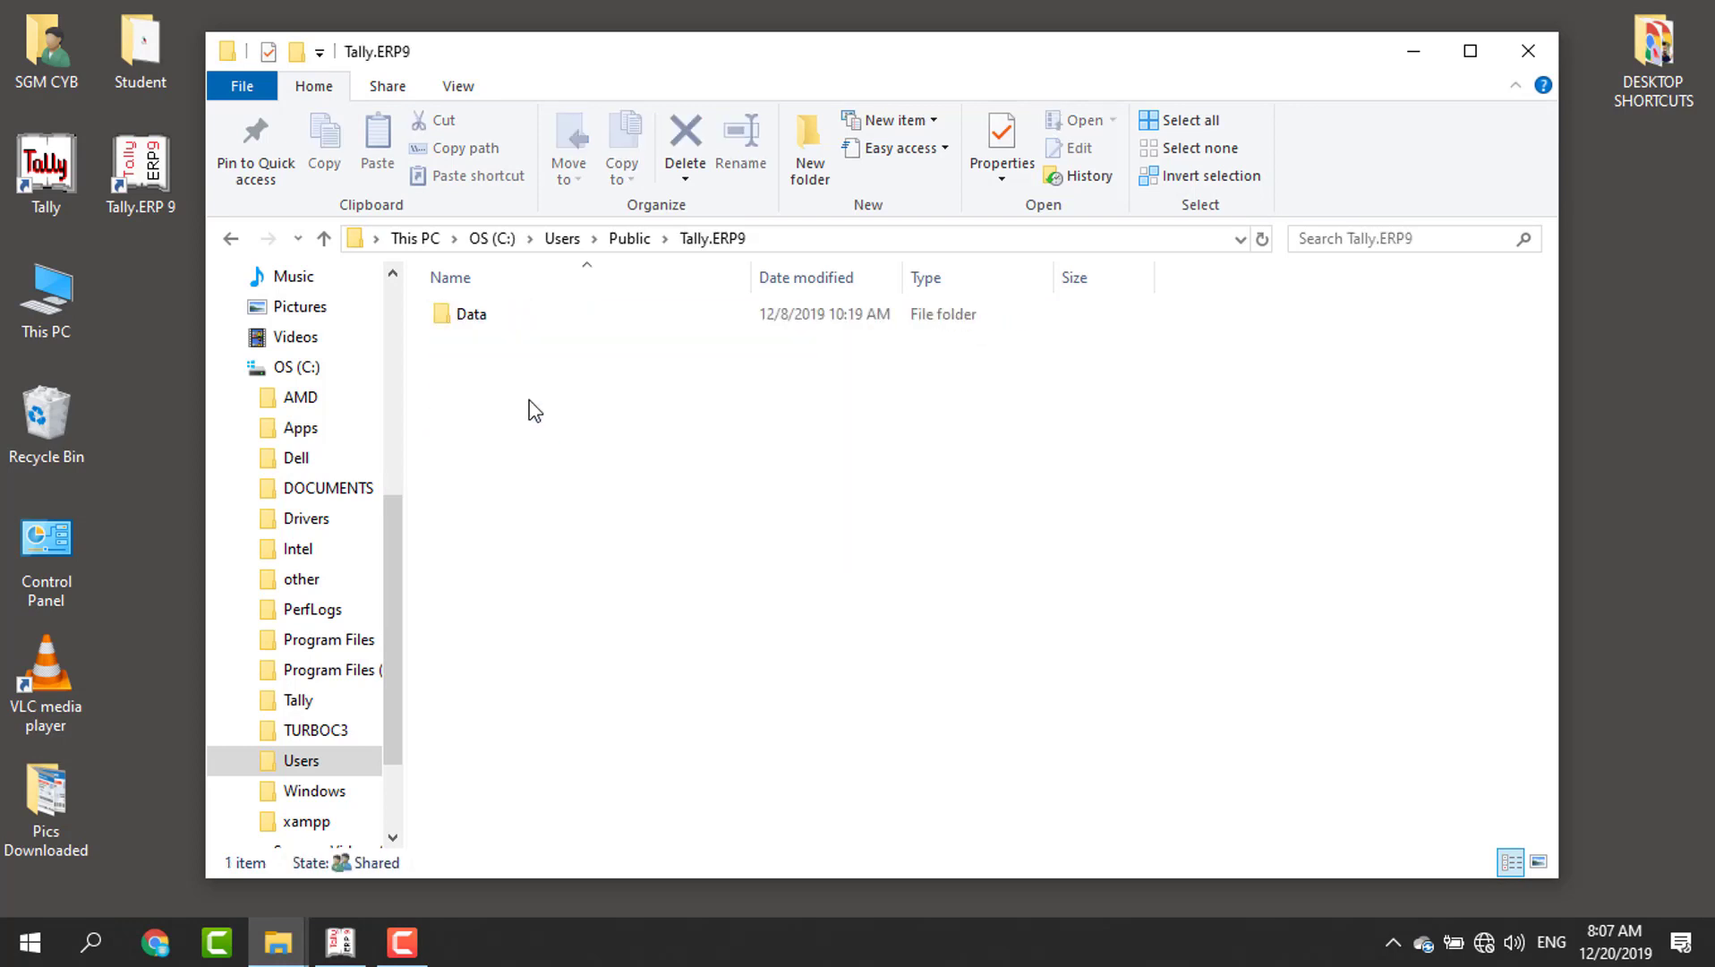
pyautogui.doubleClick(496, 314)
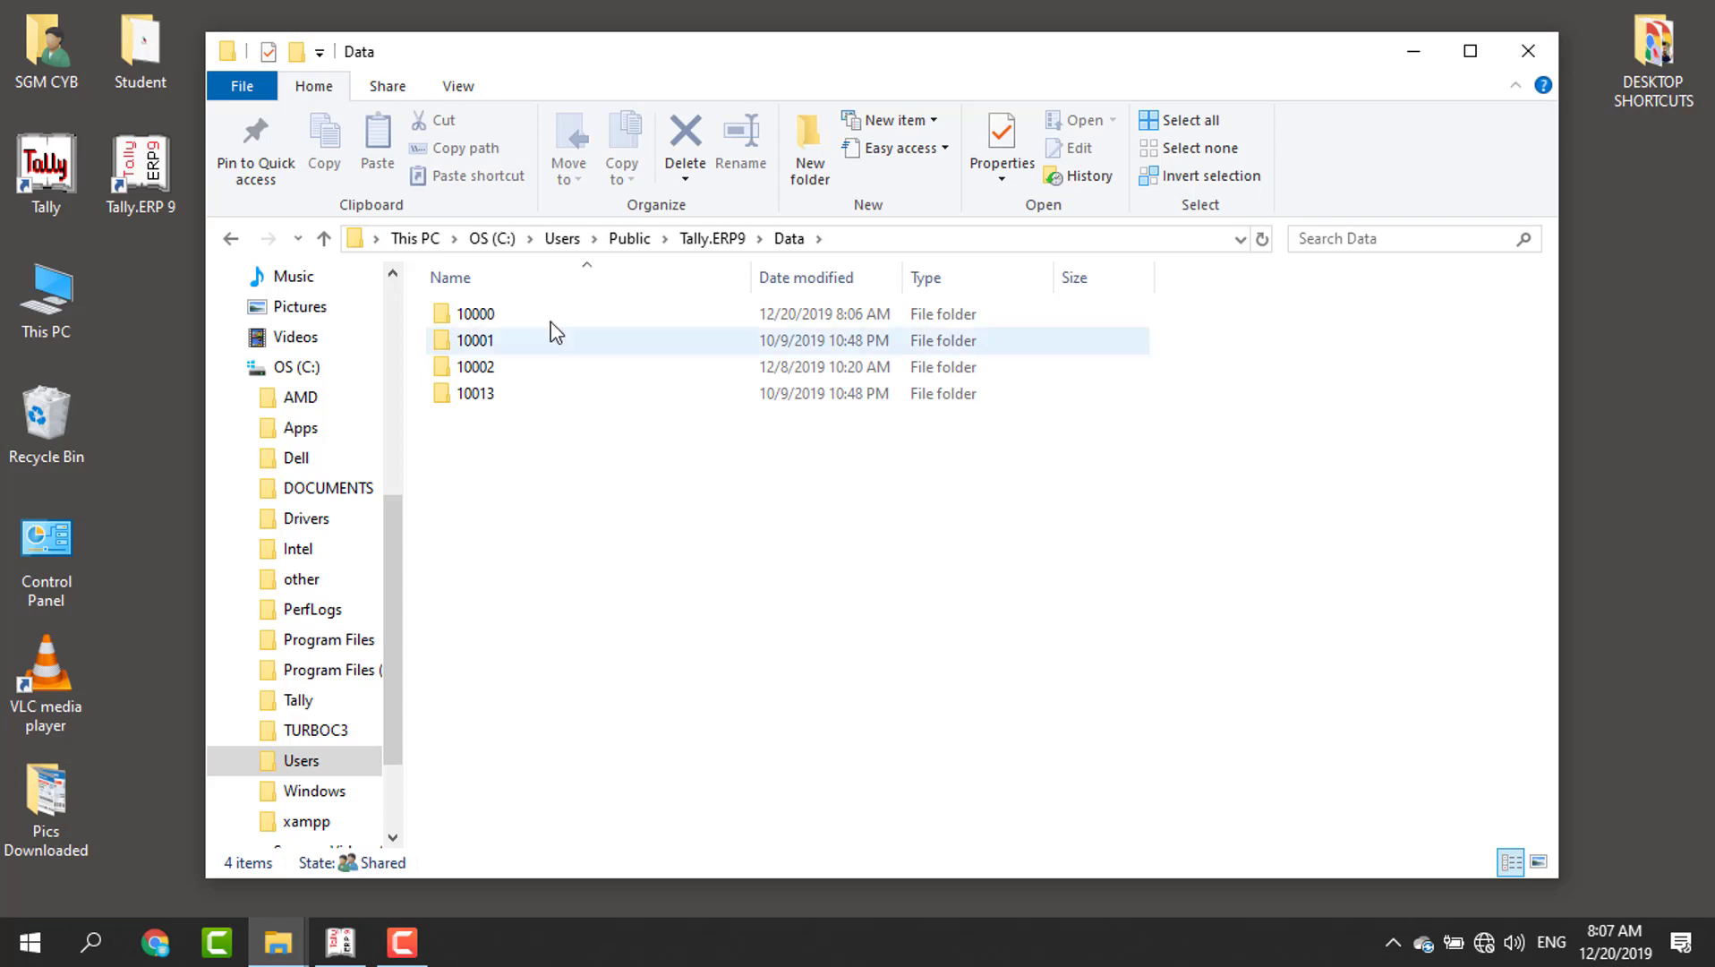
pyautogui.moveTo(554, 324)
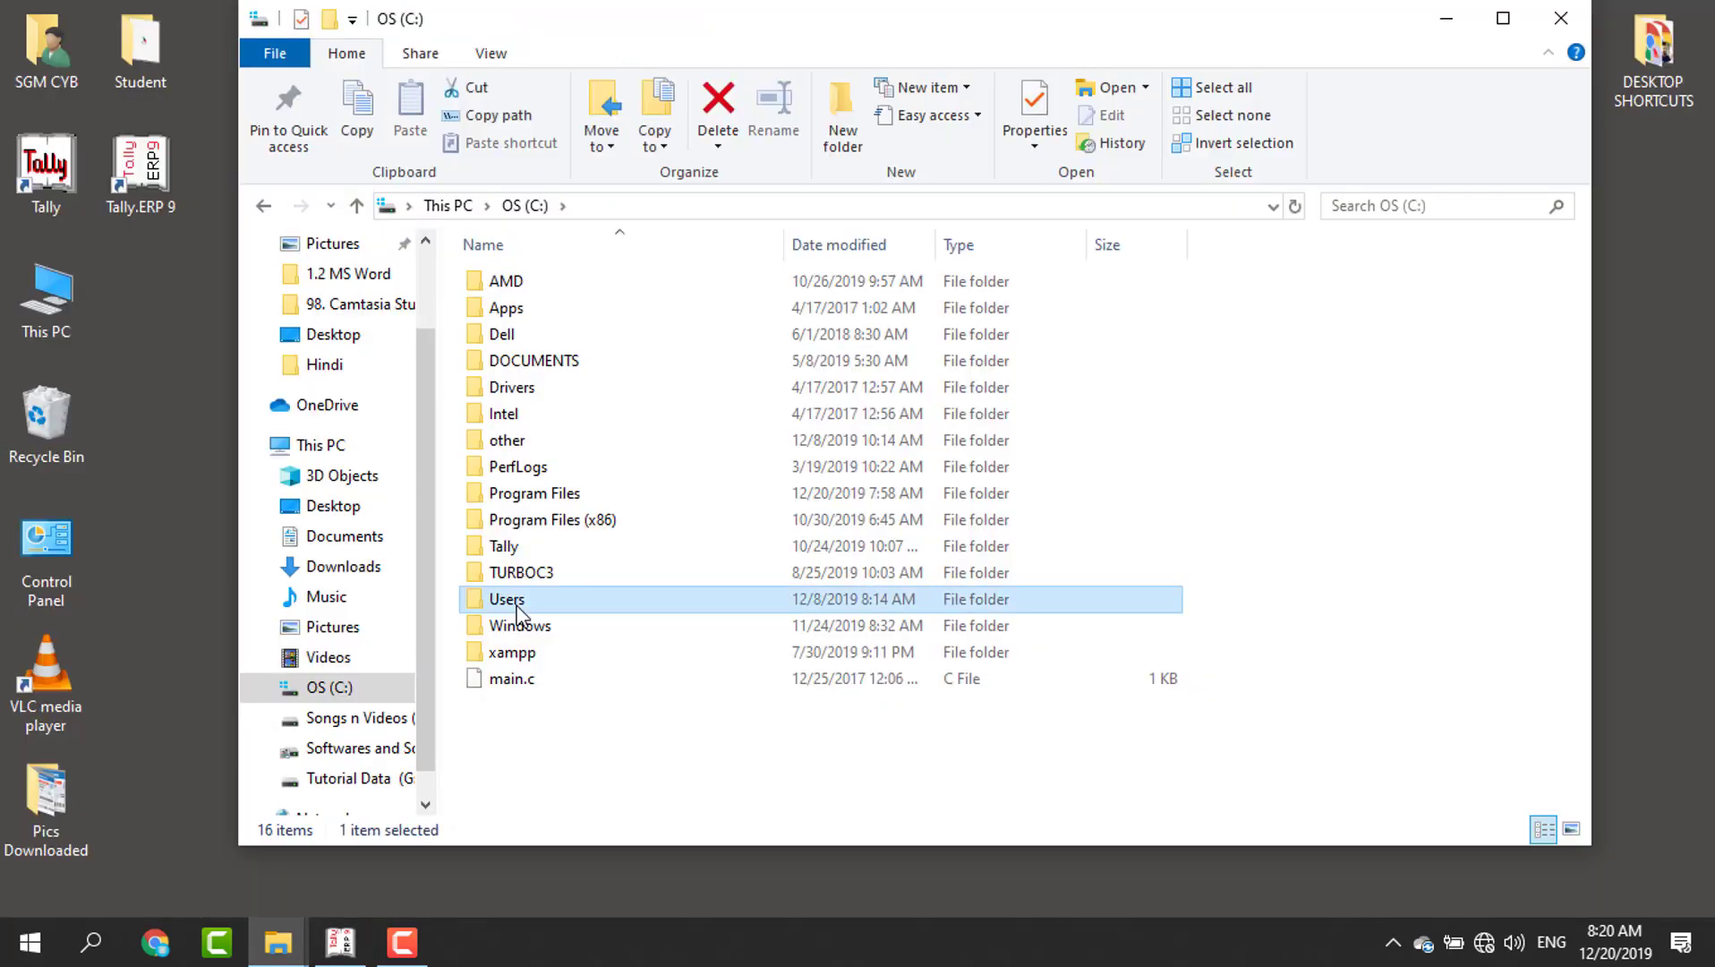
# Step: From drive C, go to Users\Public\Tally.ERP9\Data and create a new folder named abc
pyautogui.doubleClick(510, 488)
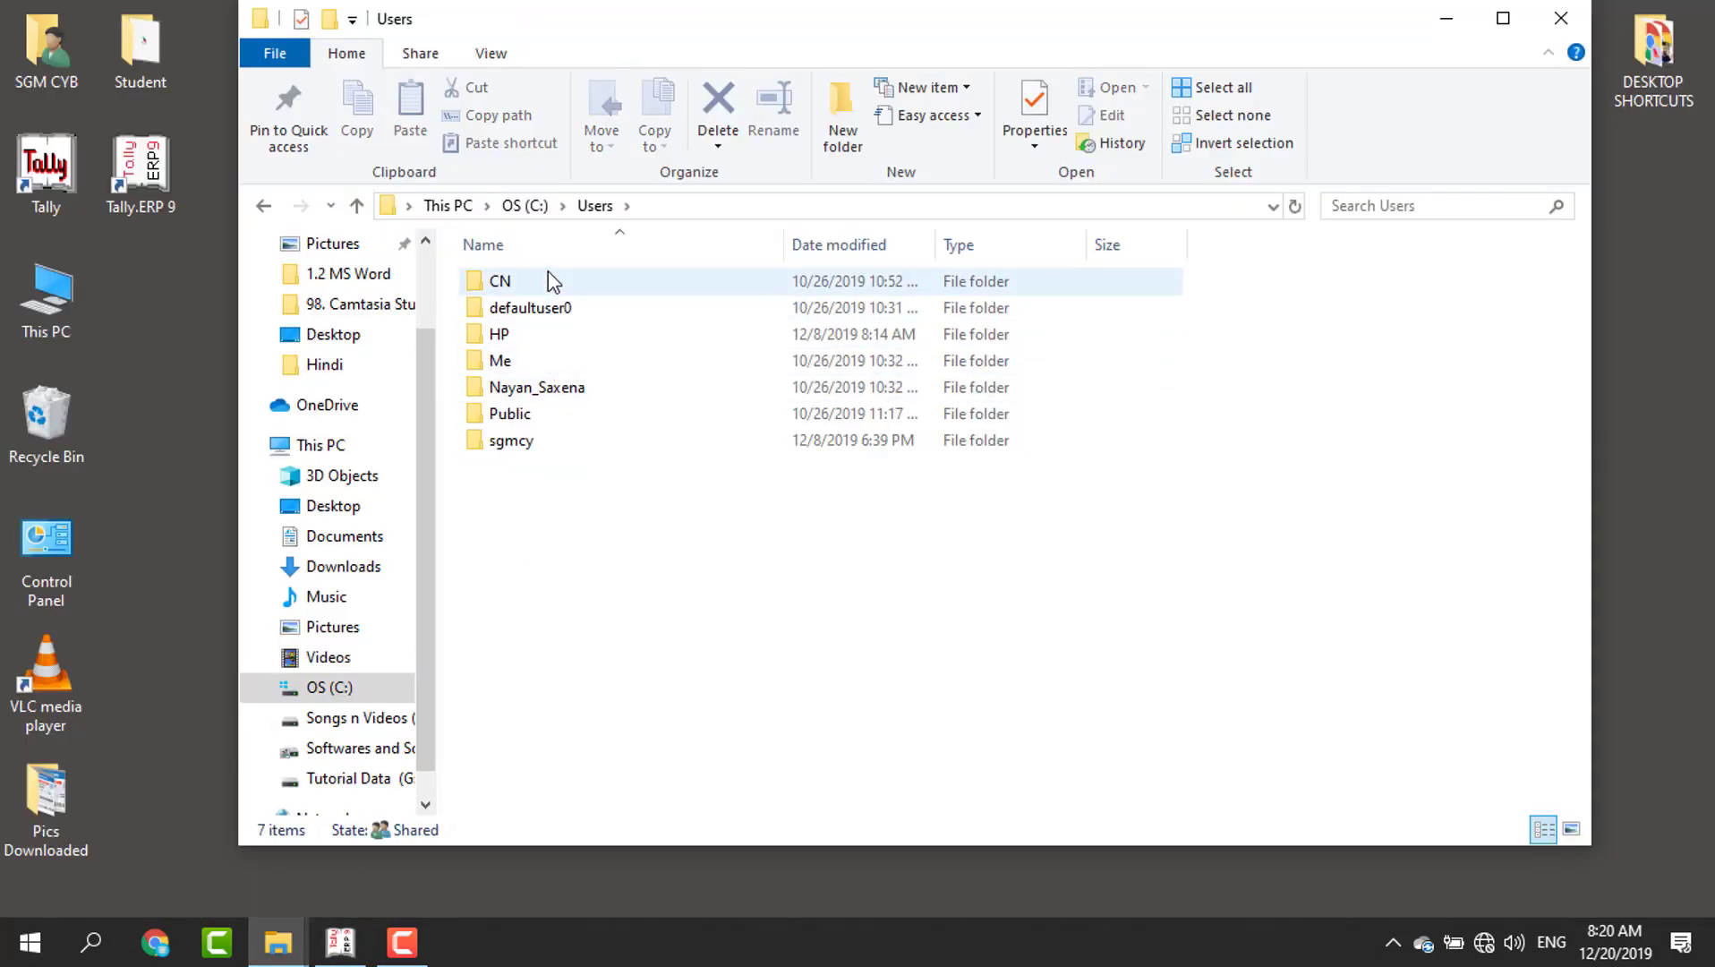
pyautogui.doubleClick(524, 414)
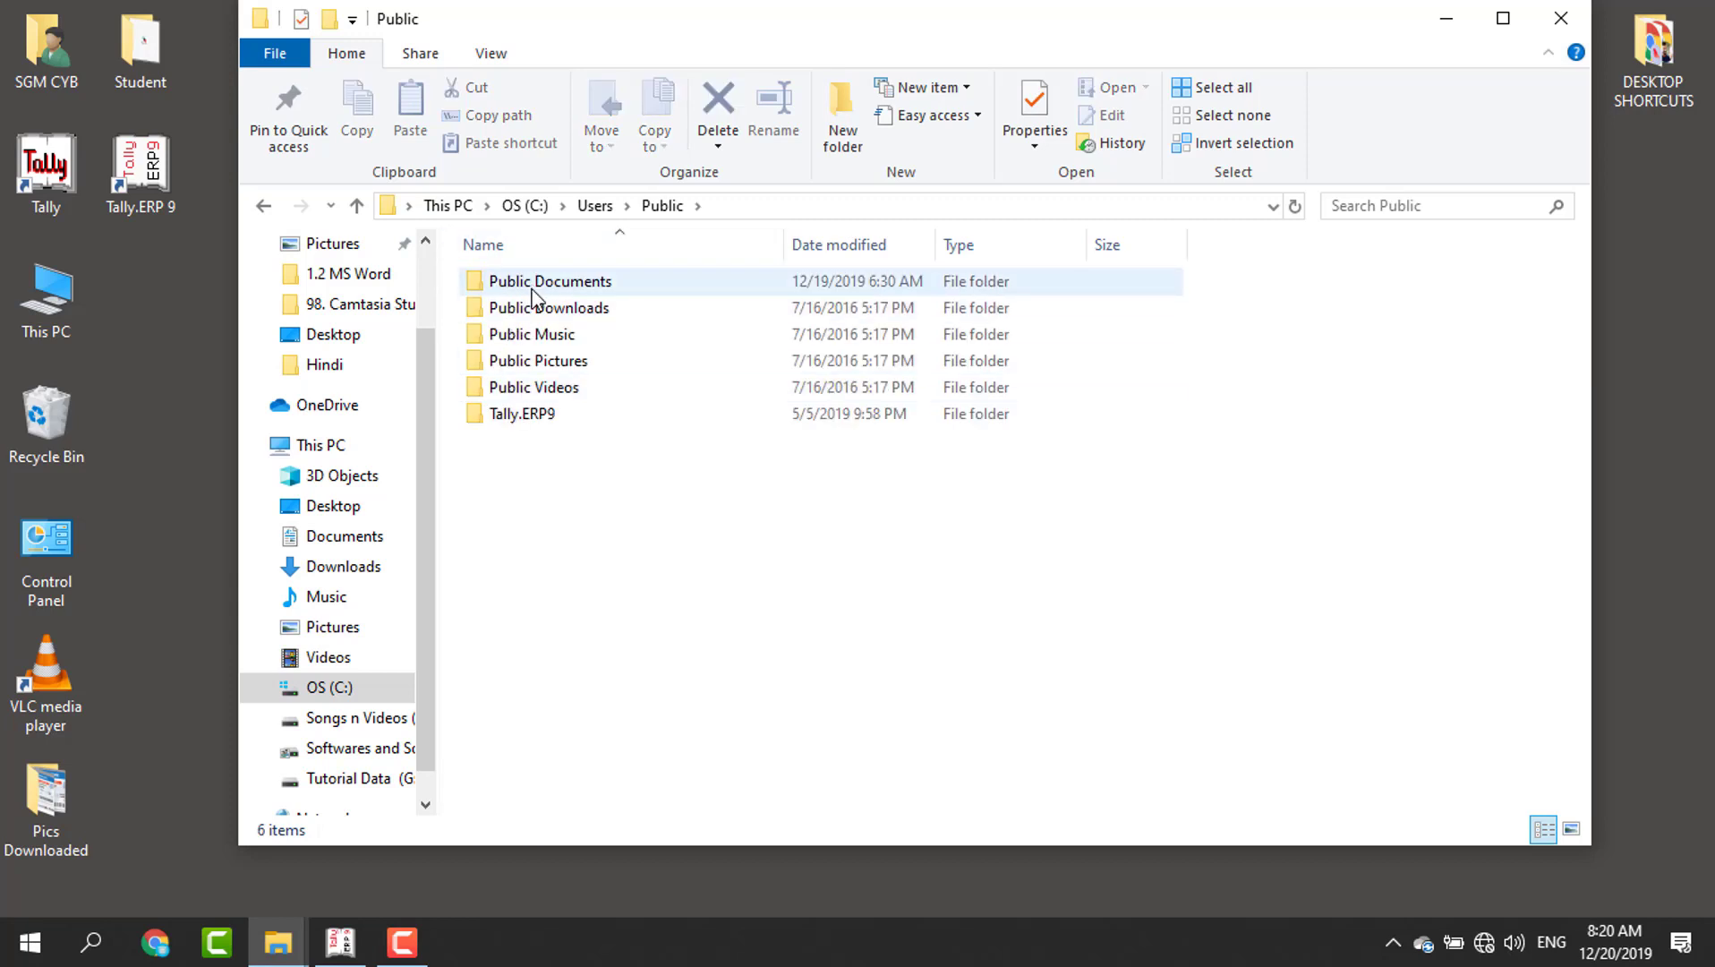
pyautogui.doubleClick(534, 414)
pyautogui.click(523, 285)
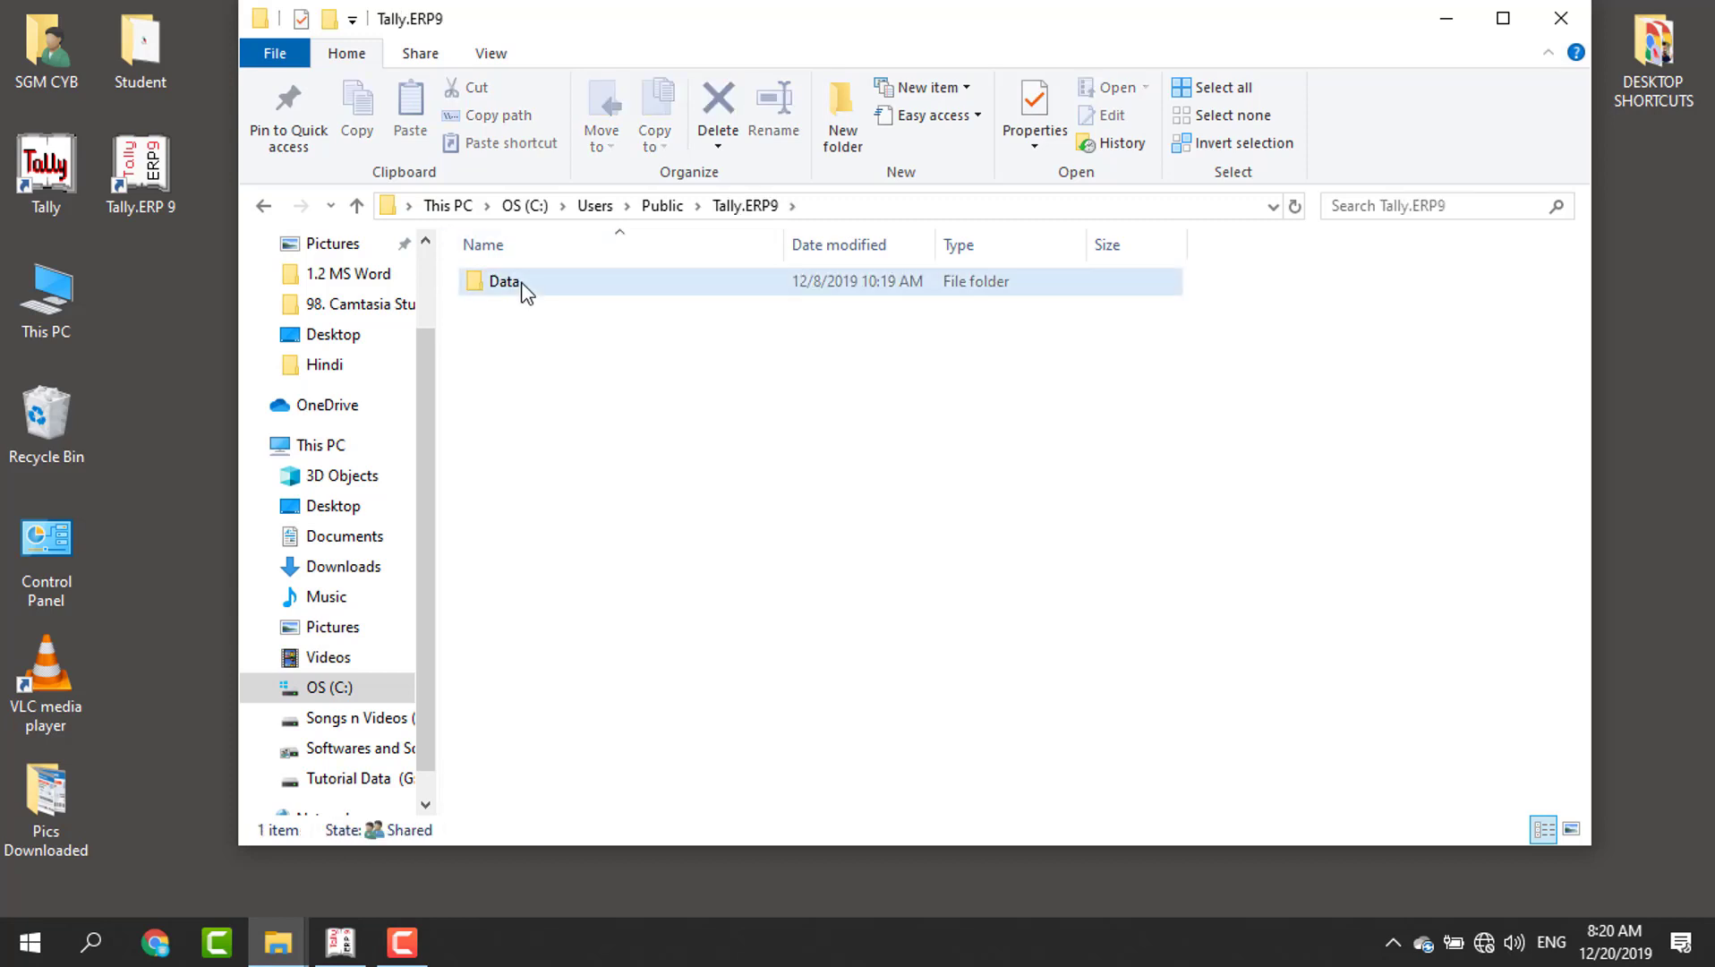
pyautogui.doubleClick(526, 288)
pyautogui.click(533, 295)
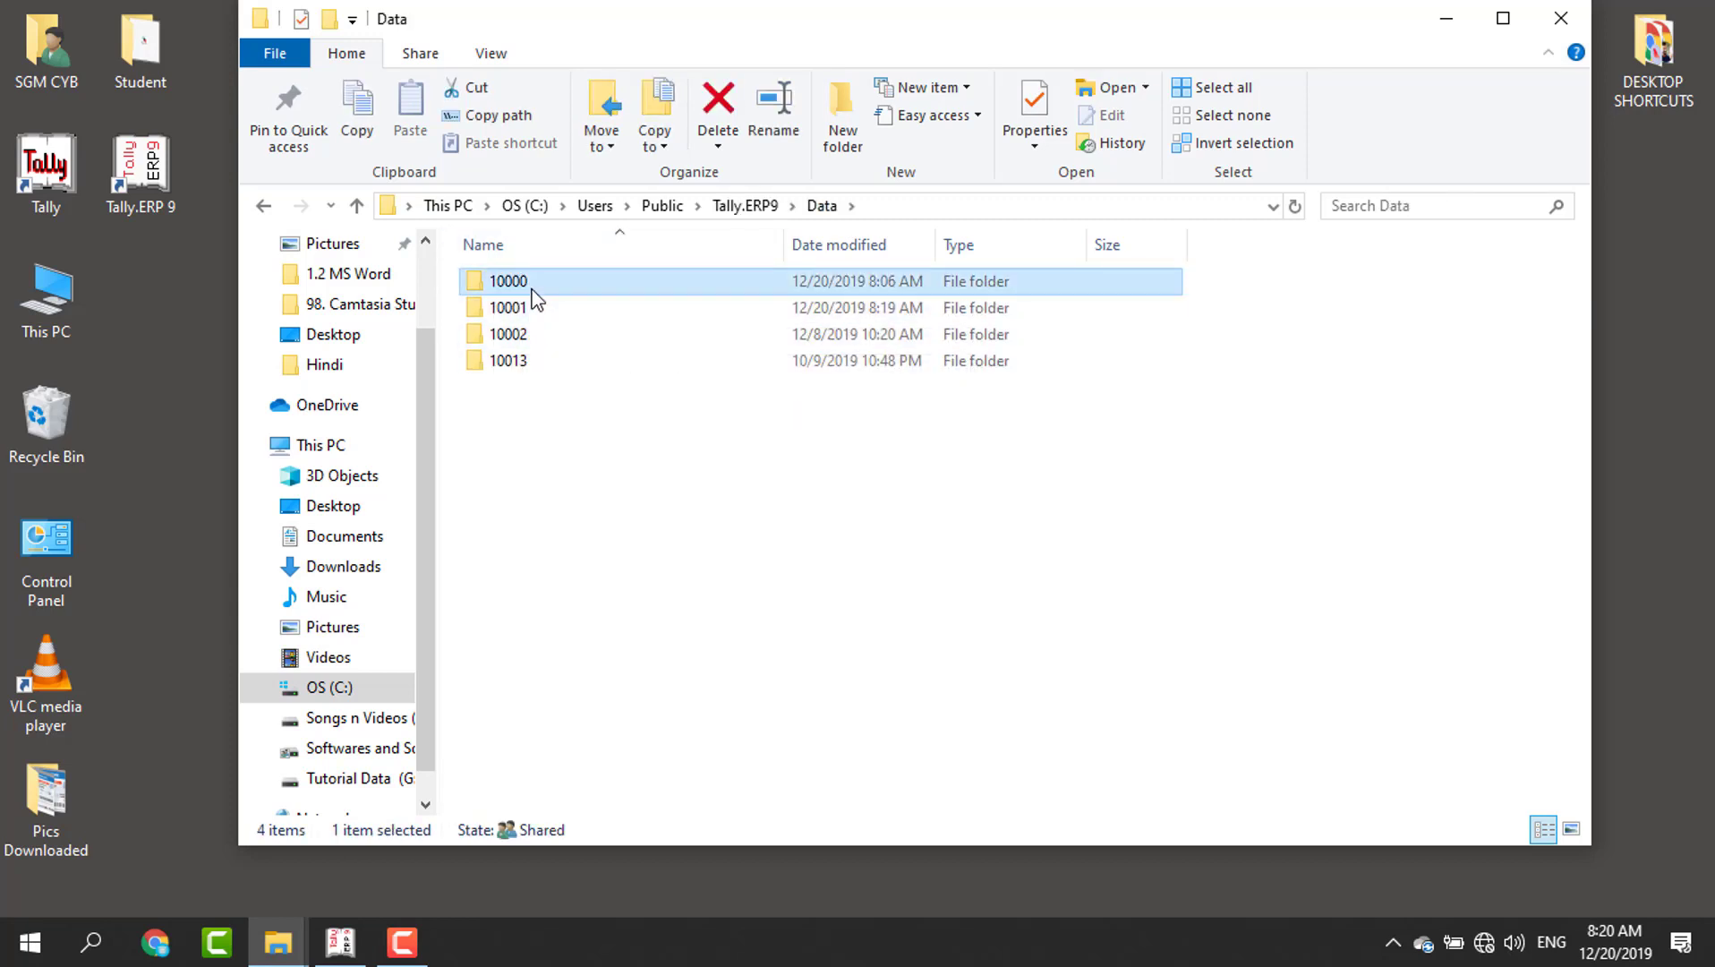
pyautogui.rightClick(507, 441)
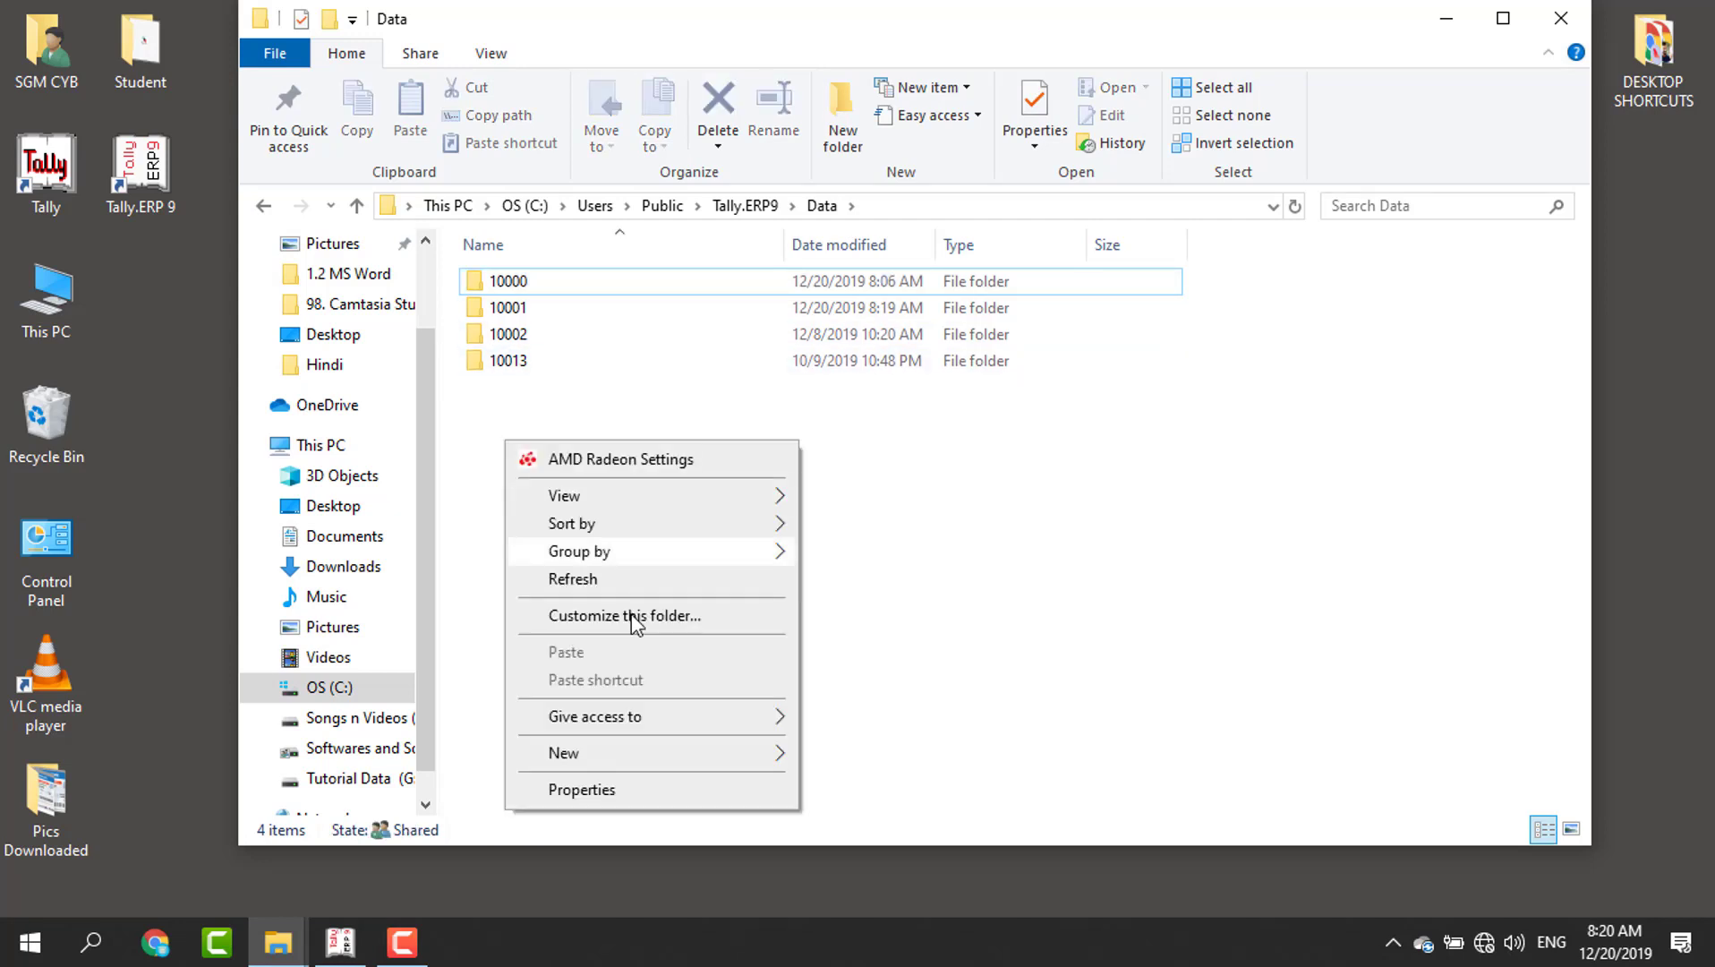
pyautogui.moveTo(605, 716)
pyautogui.moveTo(771, 752)
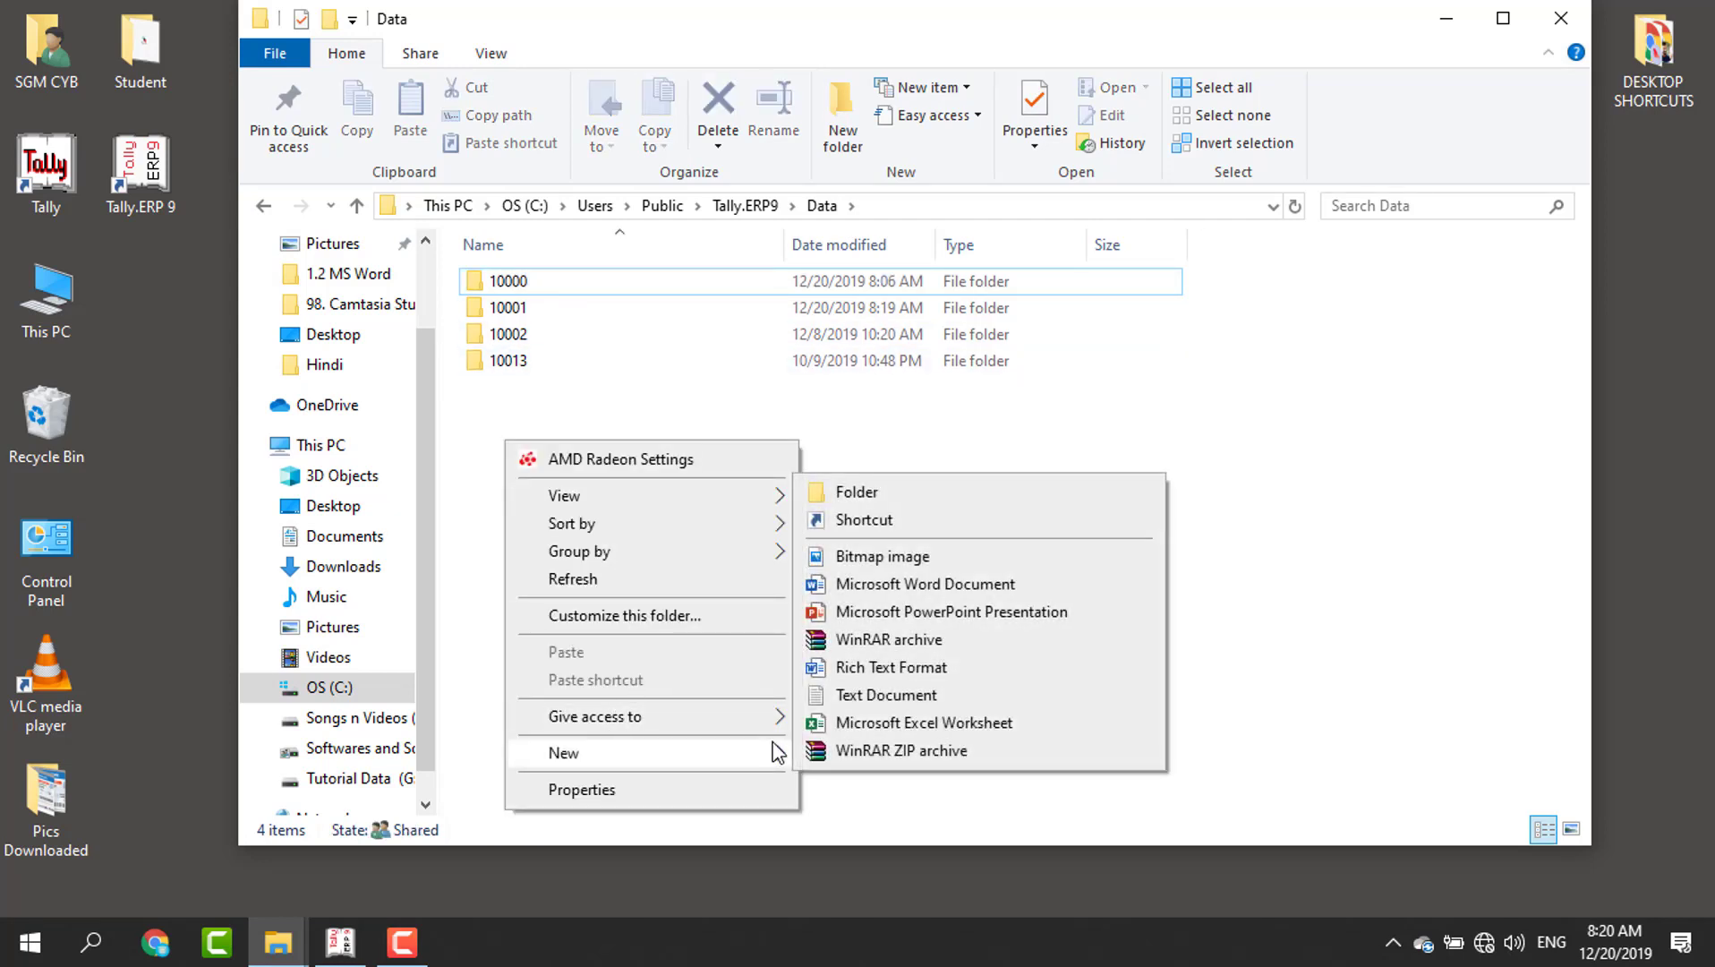
pyautogui.click(822, 490)
pyautogui.write('abc')
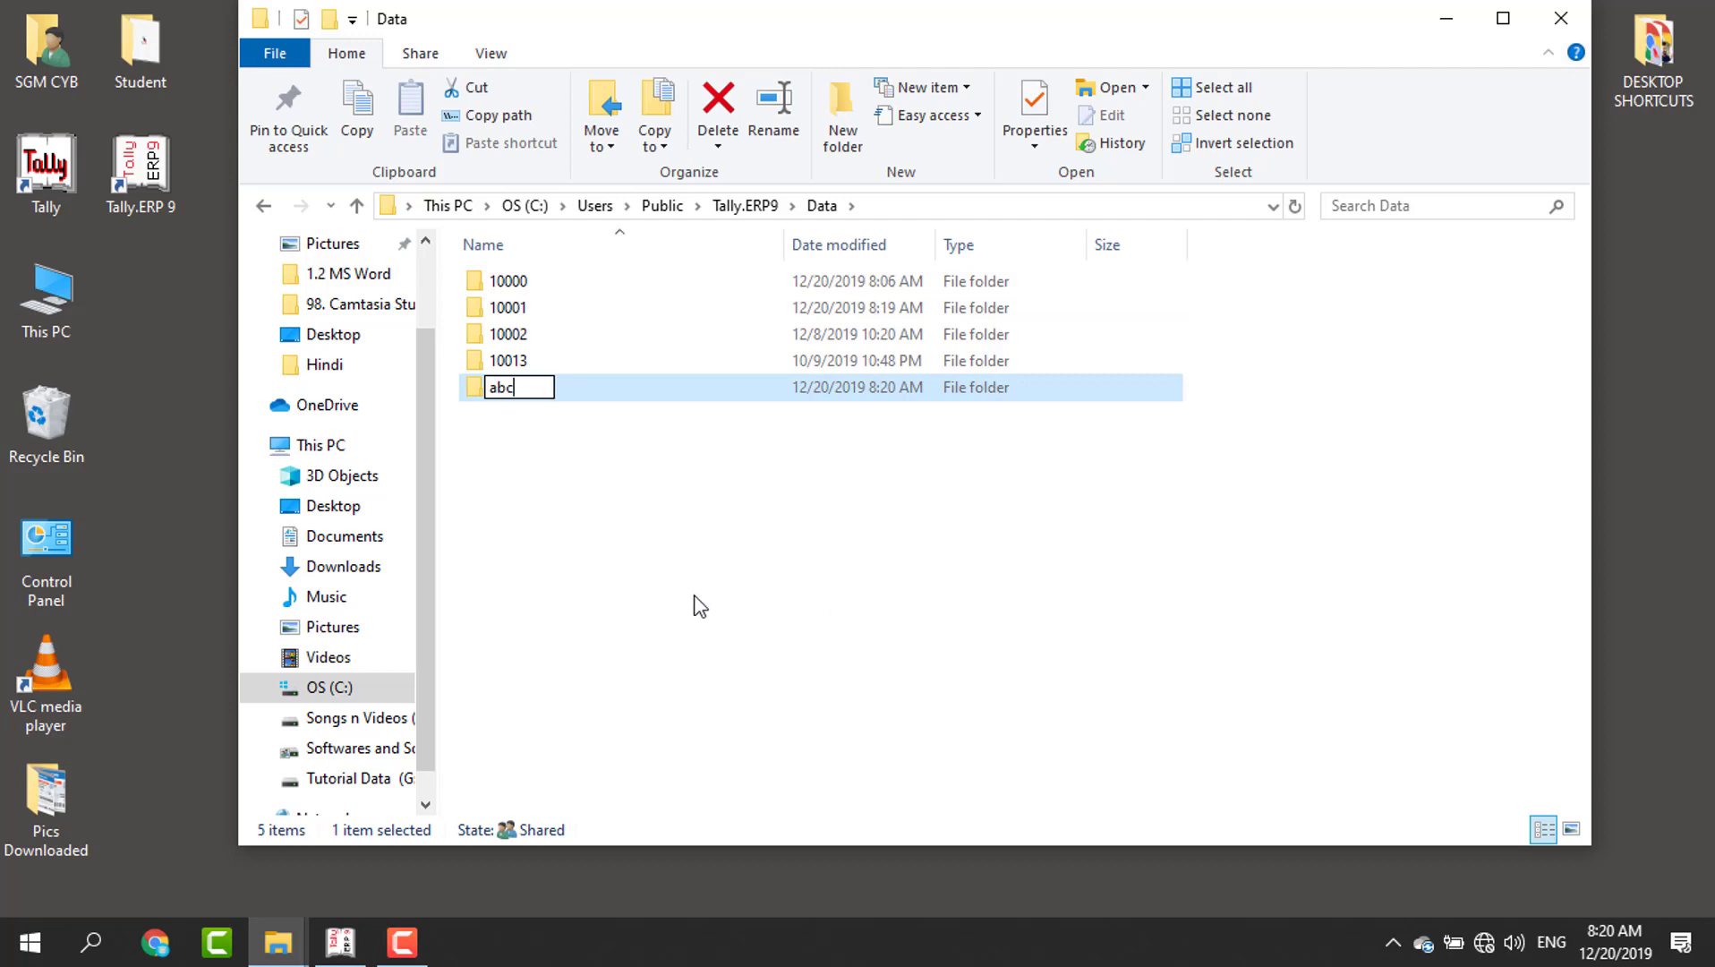
pyautogui.press('Return')
# Step: Move the company folder 10000 into the abc folder, check its contents, and close File Explorer
pyautogui.click(531, 284)
pyautogui.moveTo(1005, 315); pyautogui.dragTo(690, 386)
pyautogui.click(526, 367)
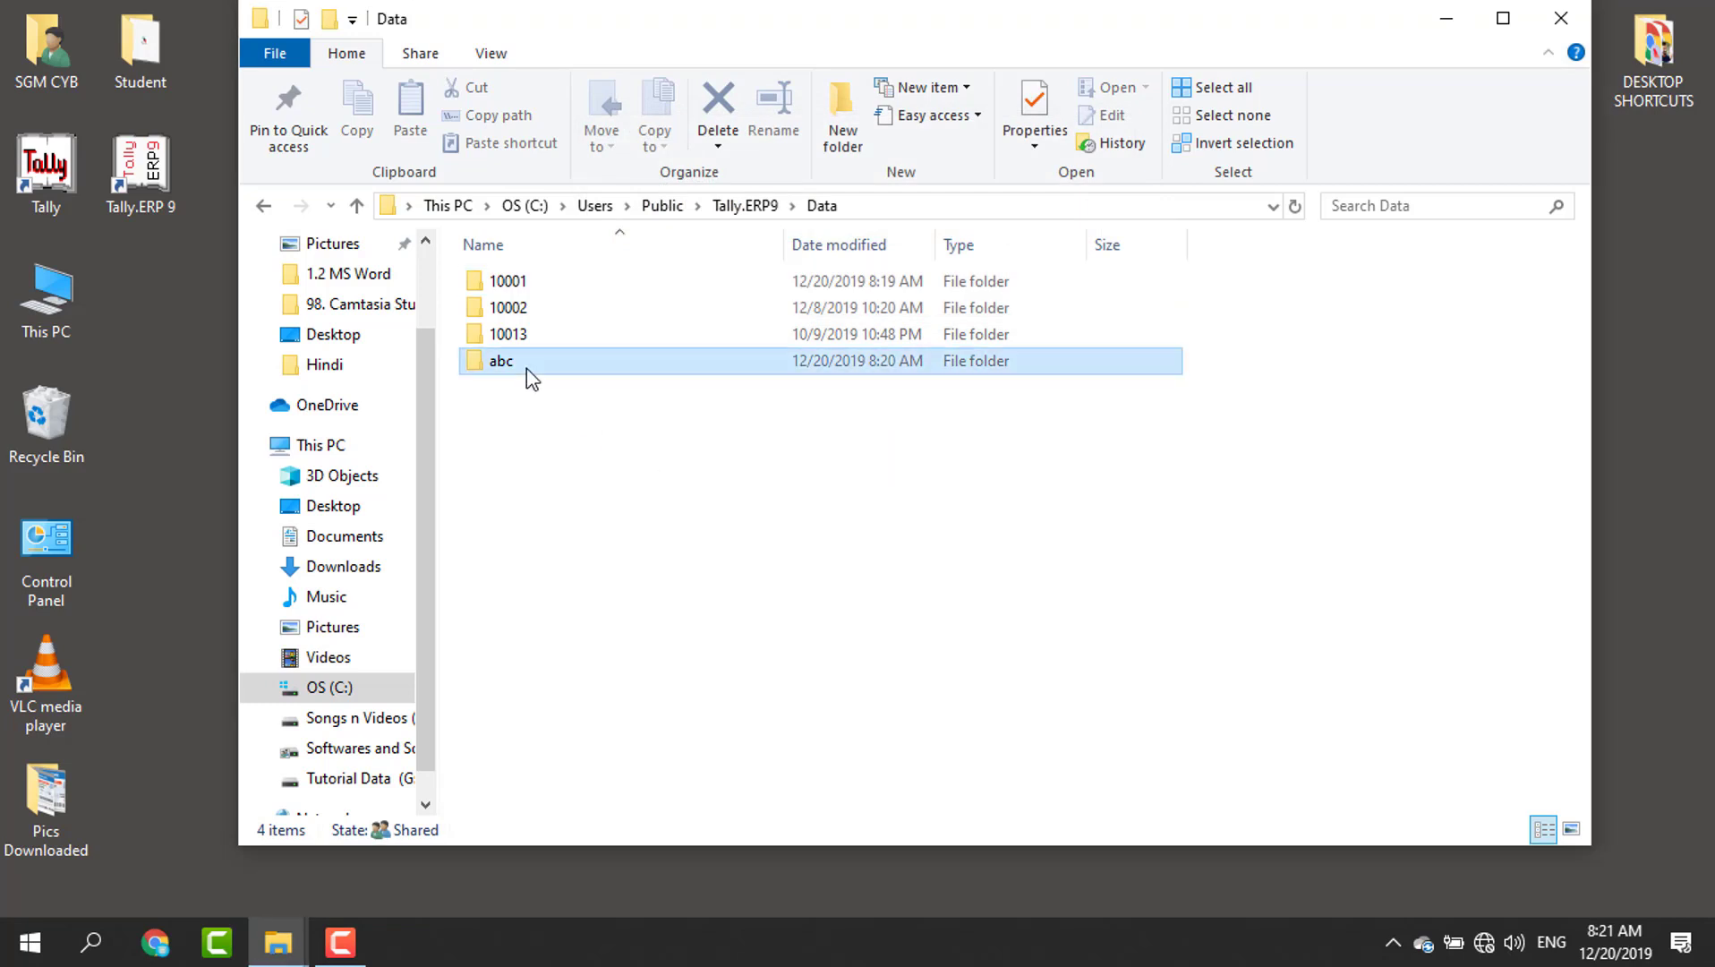
pyautogui.doubleClick(526, 367)
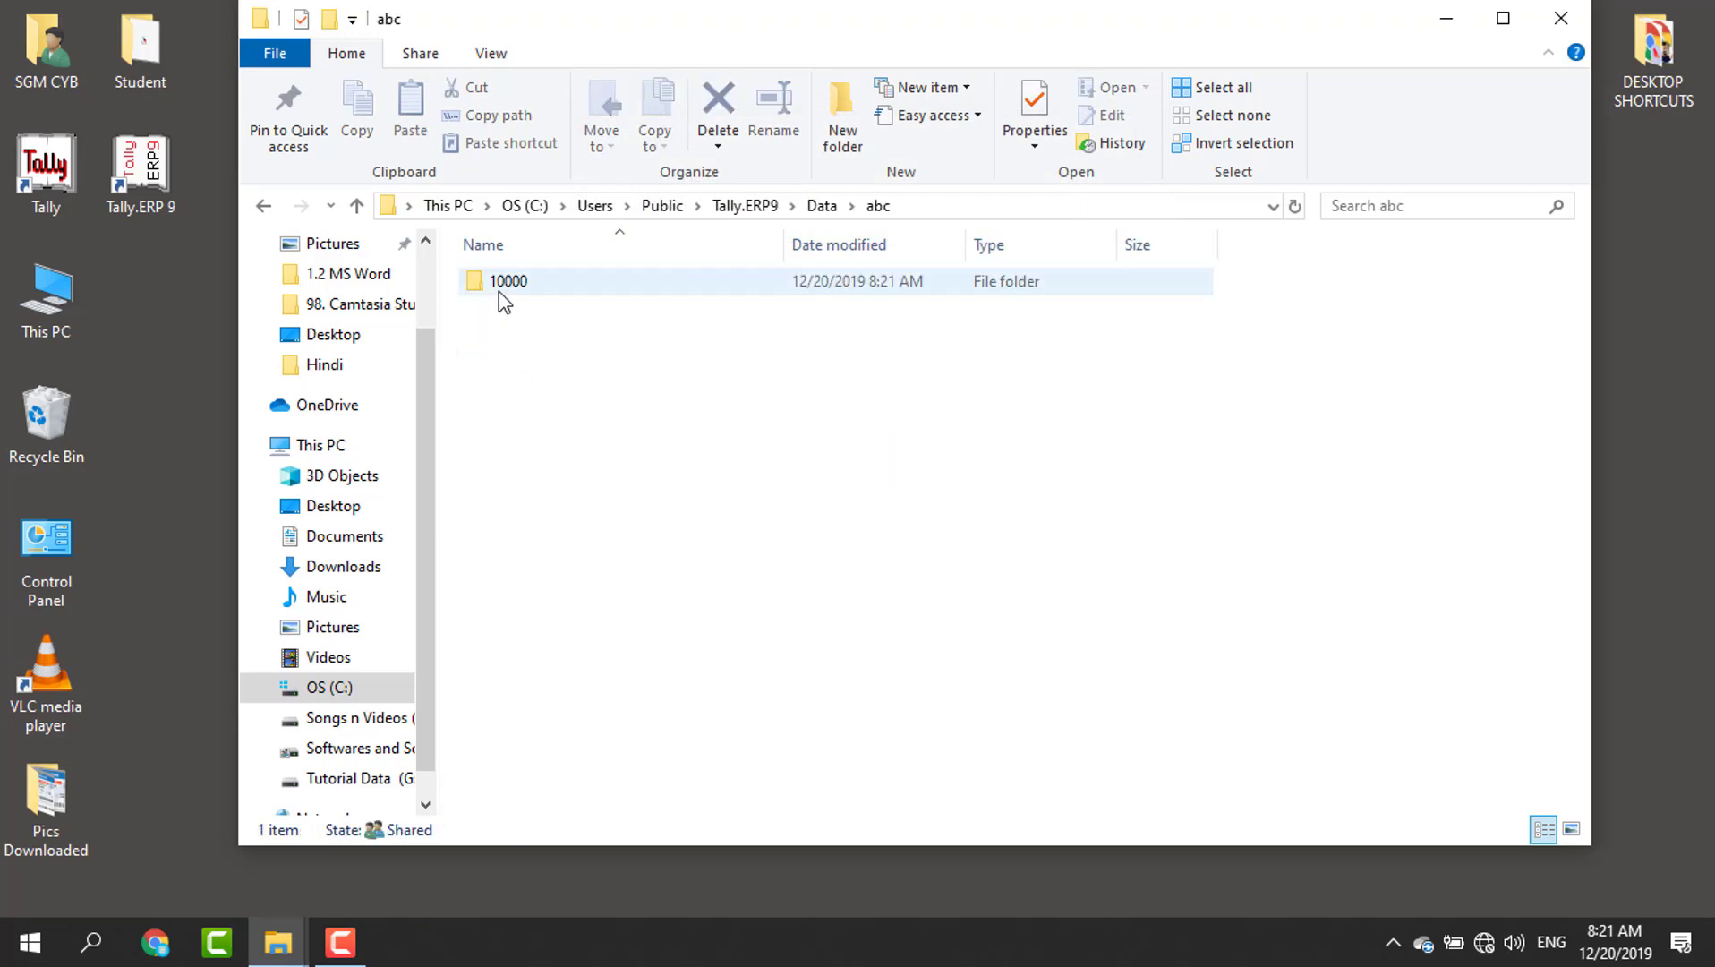
pyautogui.click(1555, 25)
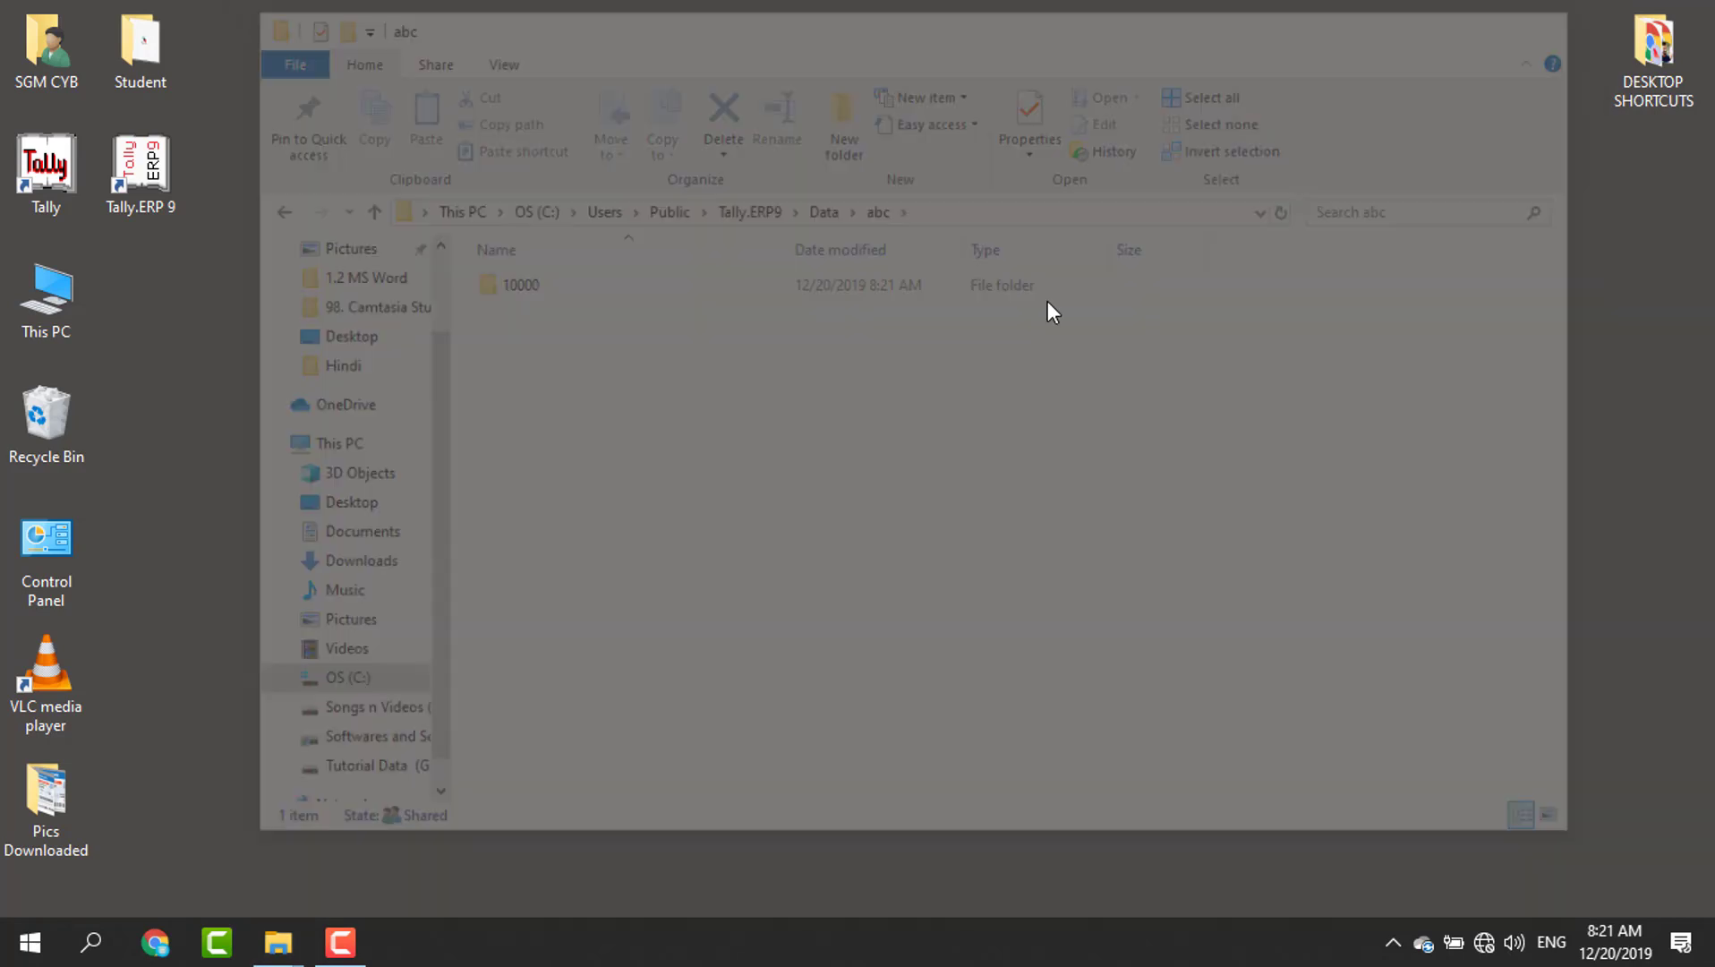
# Step: Start Tally.ERP 9, set the company selection path to C:\Users\Public\Tally.ERP9\Data\abc, and load Abc Enterprises GST
pyautogui.doubleClick(175, 175)
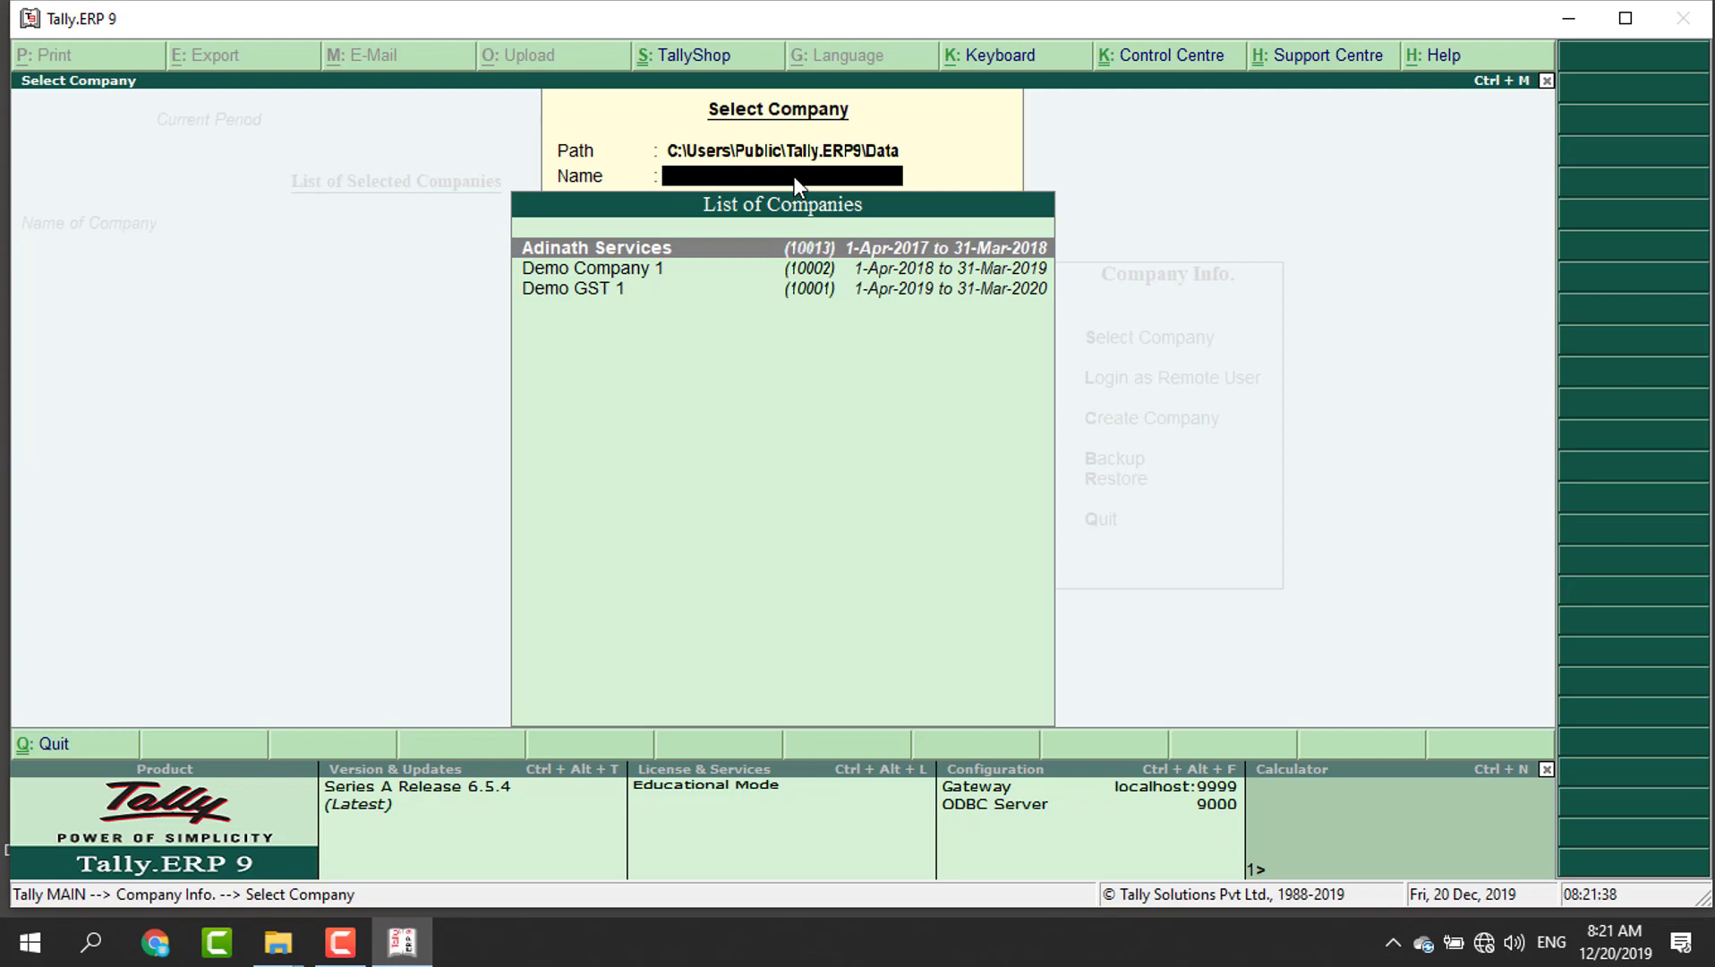
pyautogui.hotkey('shift', 'Tab')
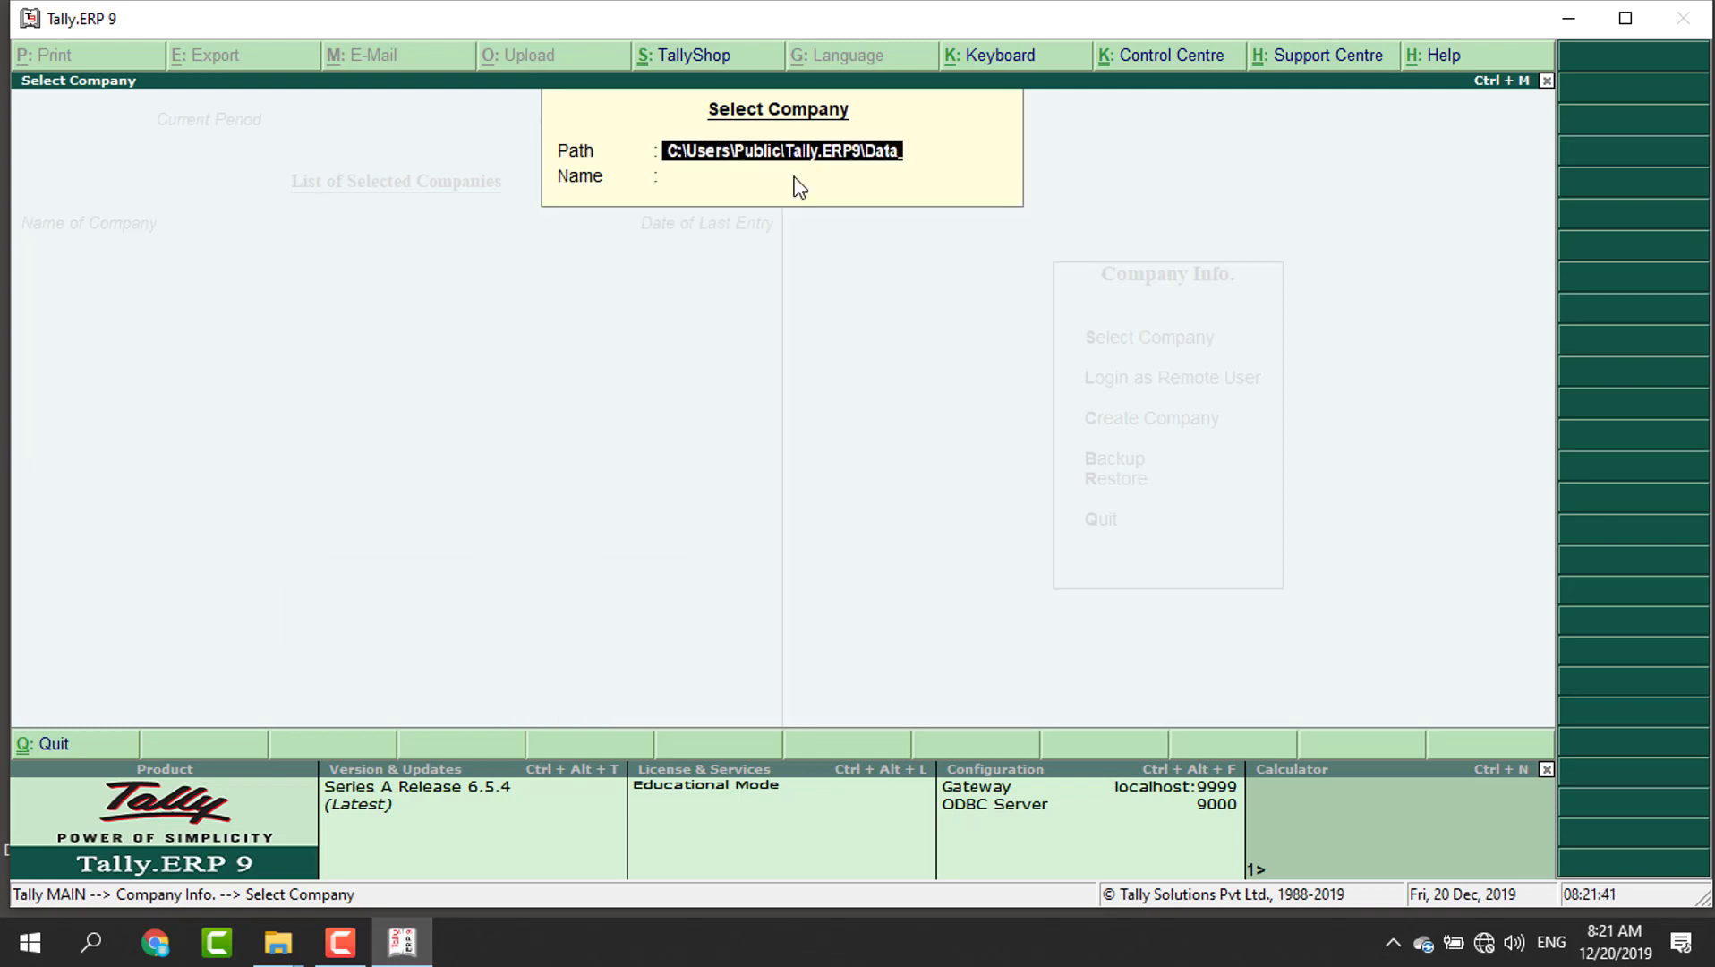
pyautogui.press('End')
pyautogui.write('\\abc')
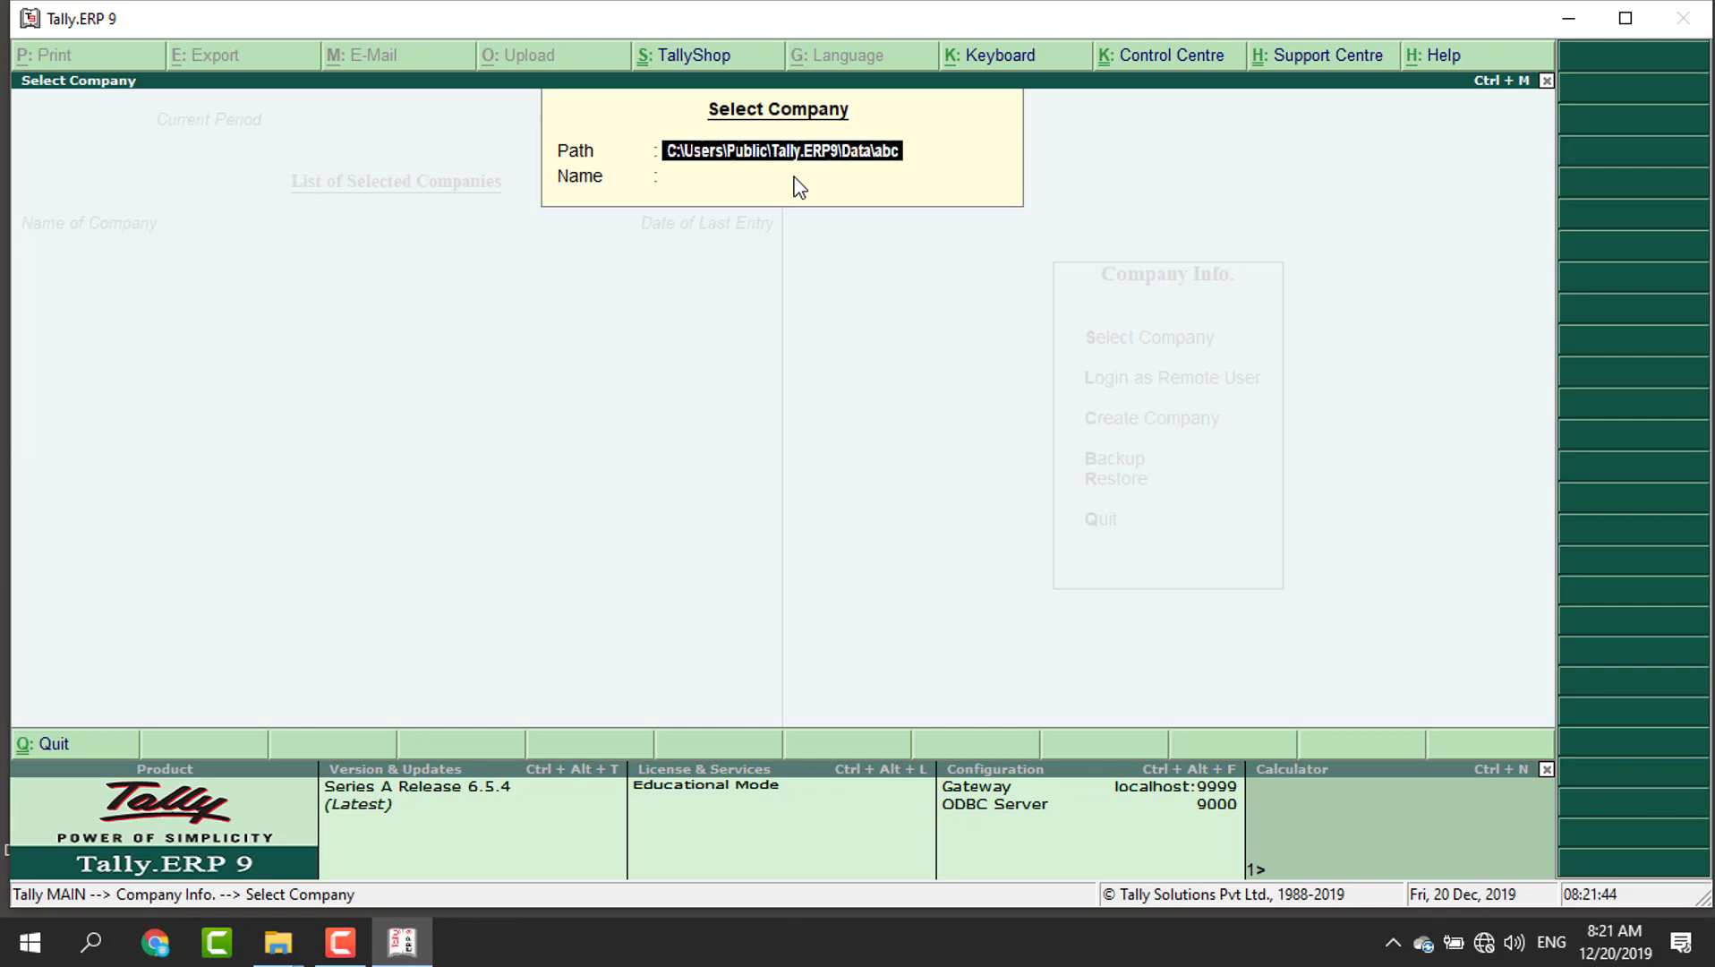
pyautogui.press('Return')
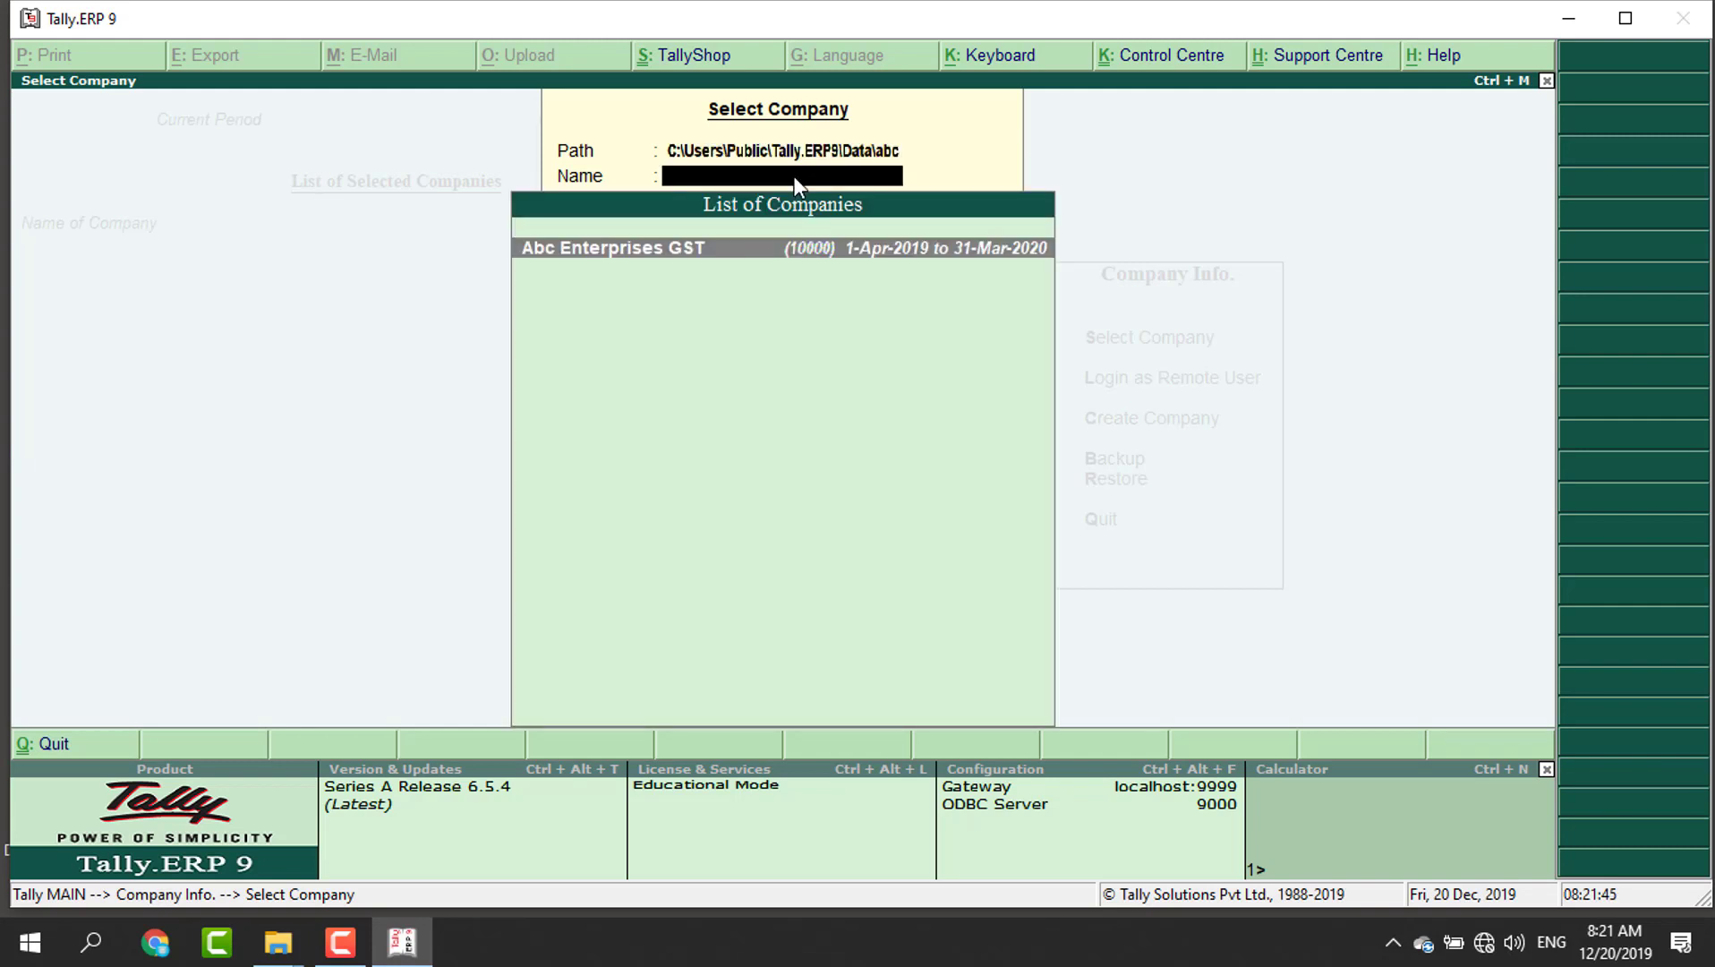
pyautogui.press('Return')
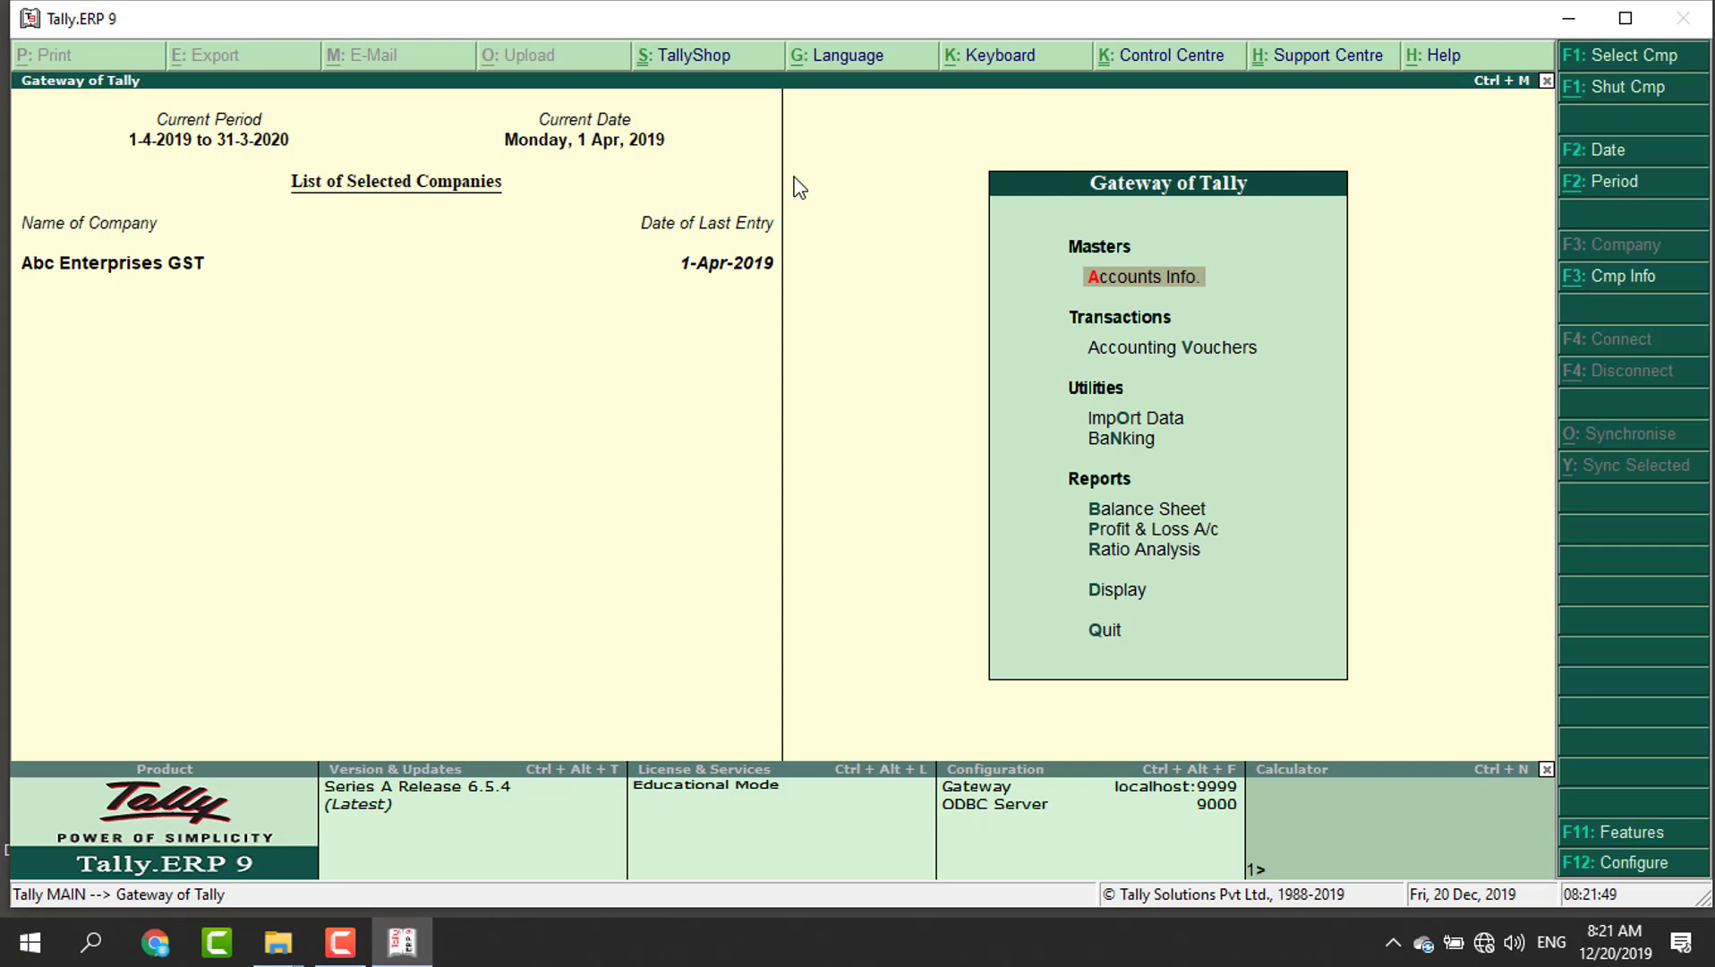
# Step: Minimize Tally.ERP 9 and open C:\Users\Public\Tally.ERP9\Data in File Explorer
pyautogui.click(1568, 18)
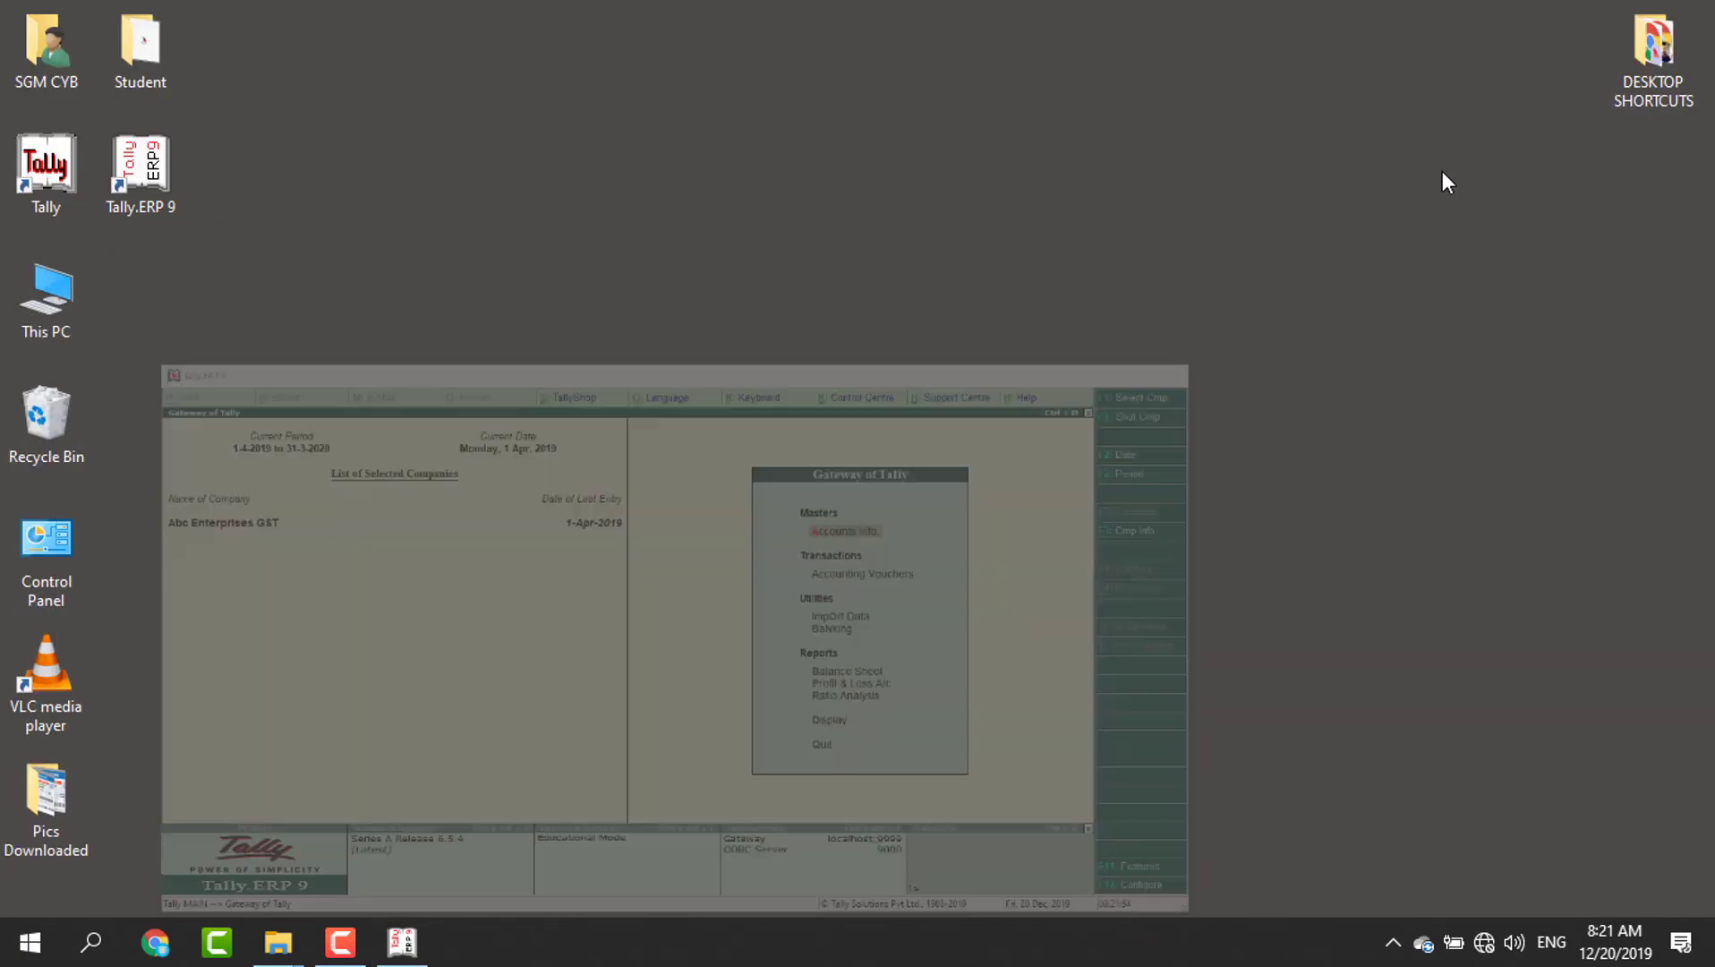
pyautogui.doubleClick(84, 294)
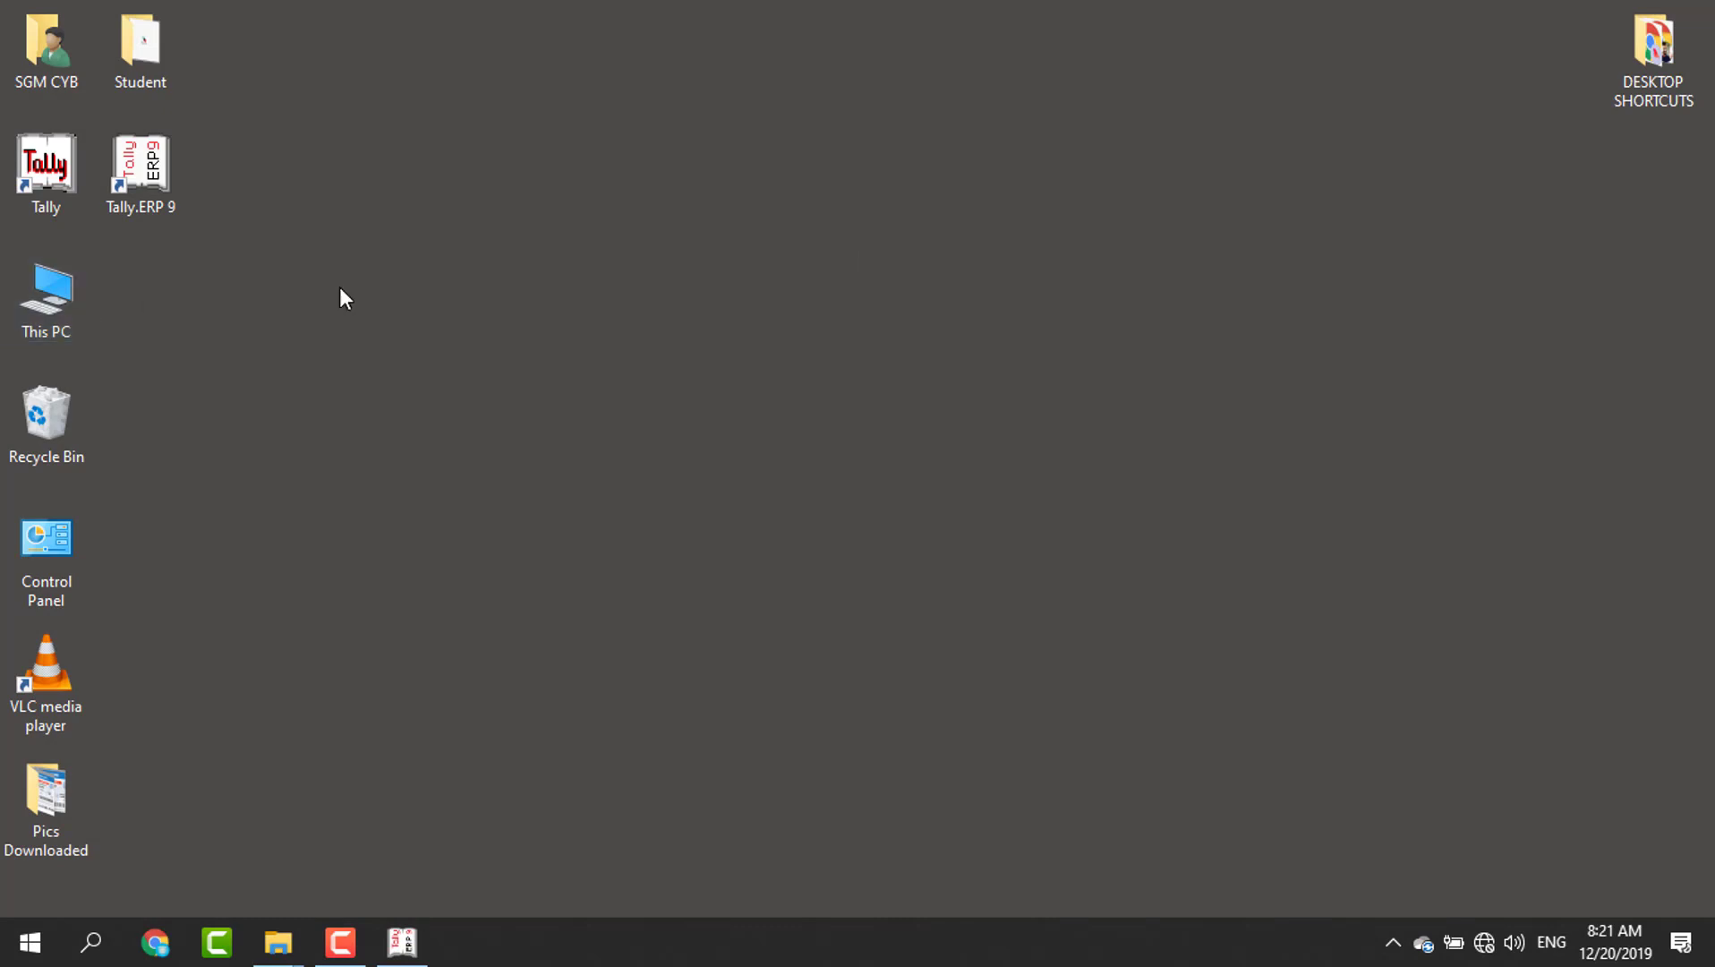
pyautogui.doubleClick(611, 602)
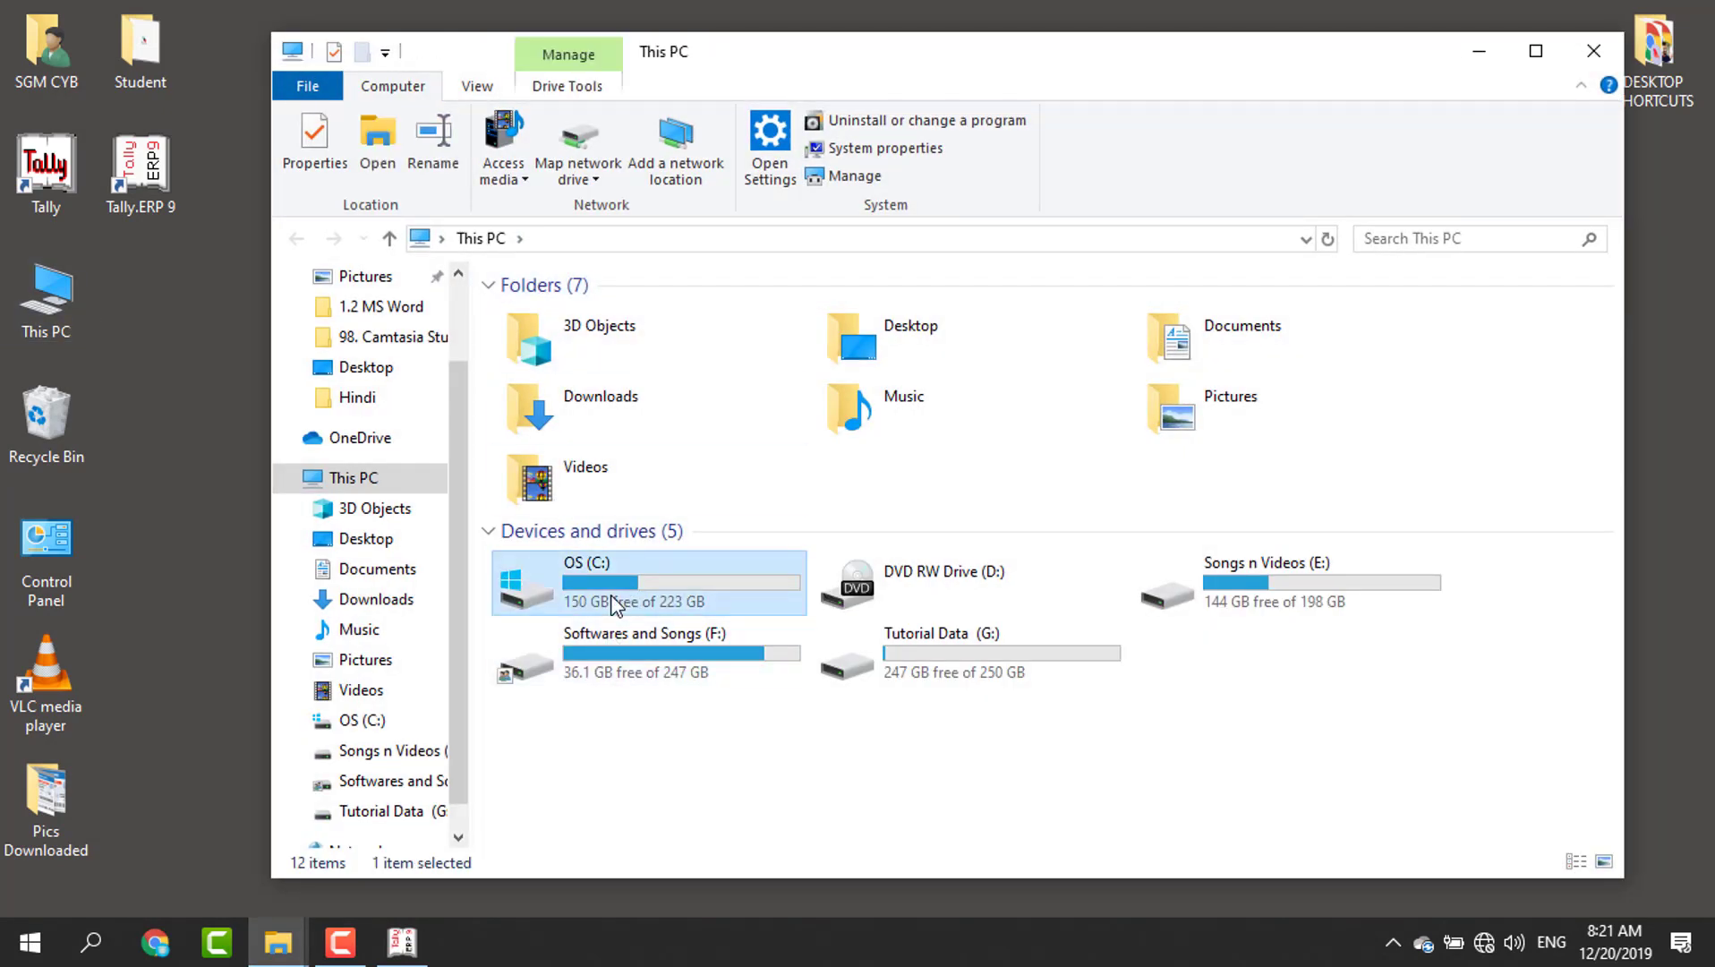
pyautogui.doubleClick(537, 631)
pyautogui.doubleClick(560, 454)
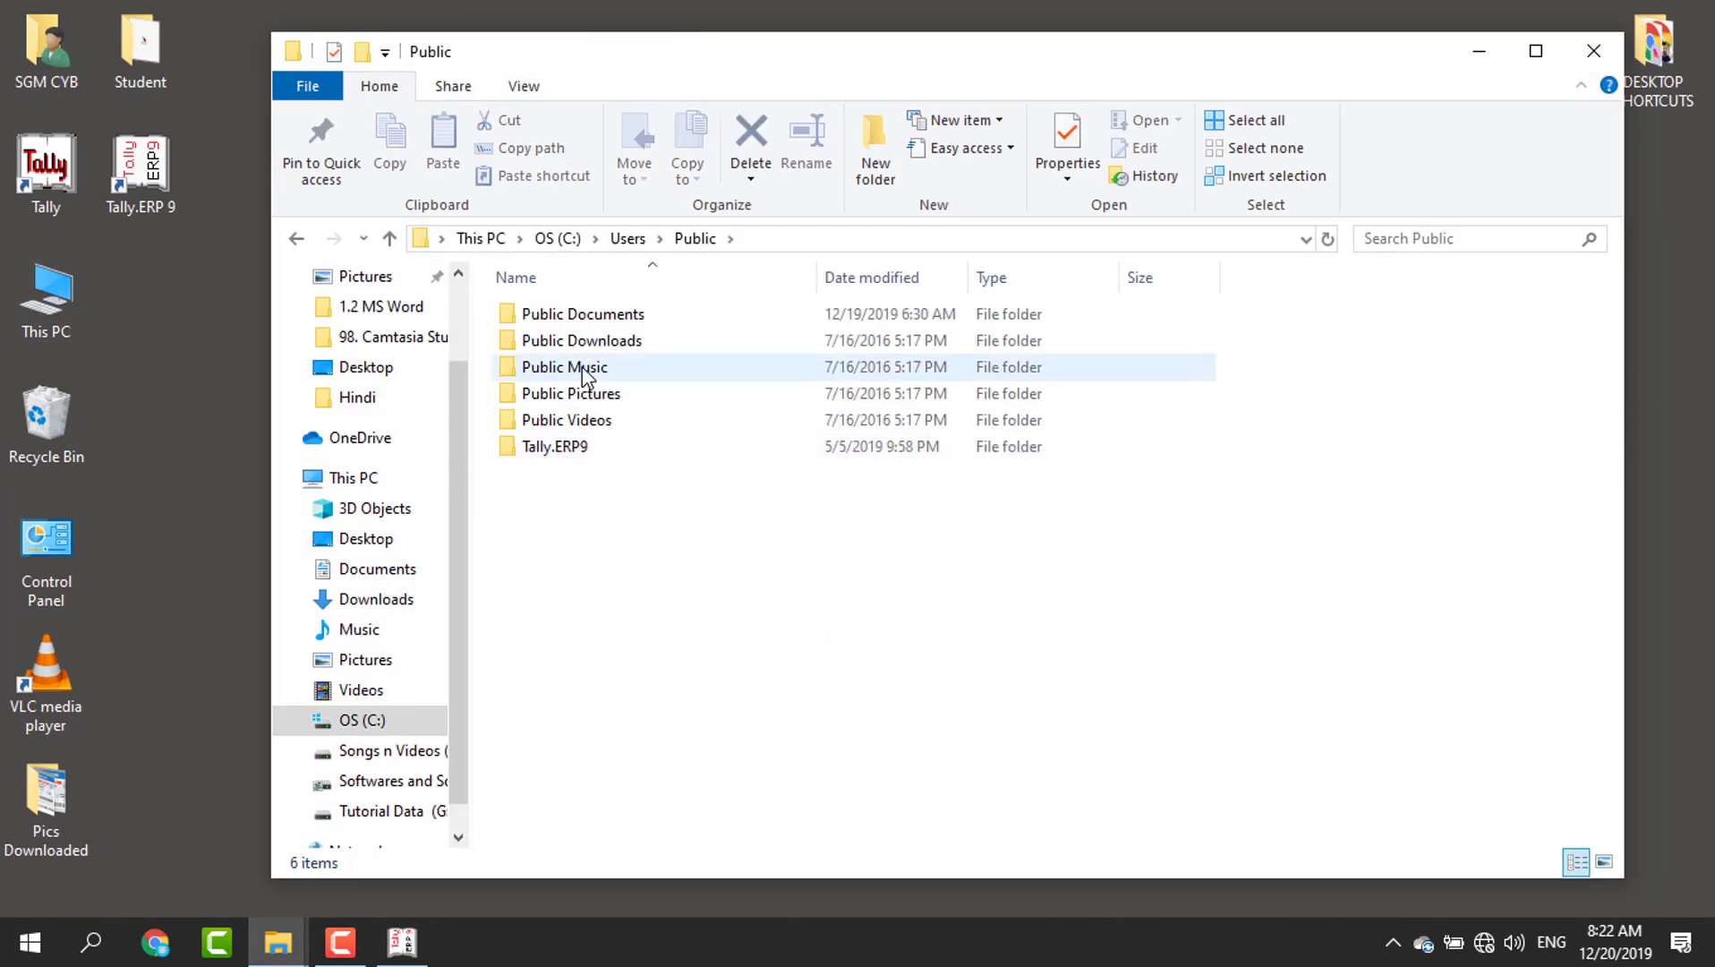
pyautogui.click(564, 458)
pyautogui.doubleClick(560, 453)
pyautogui.doubleClick(540, 313)
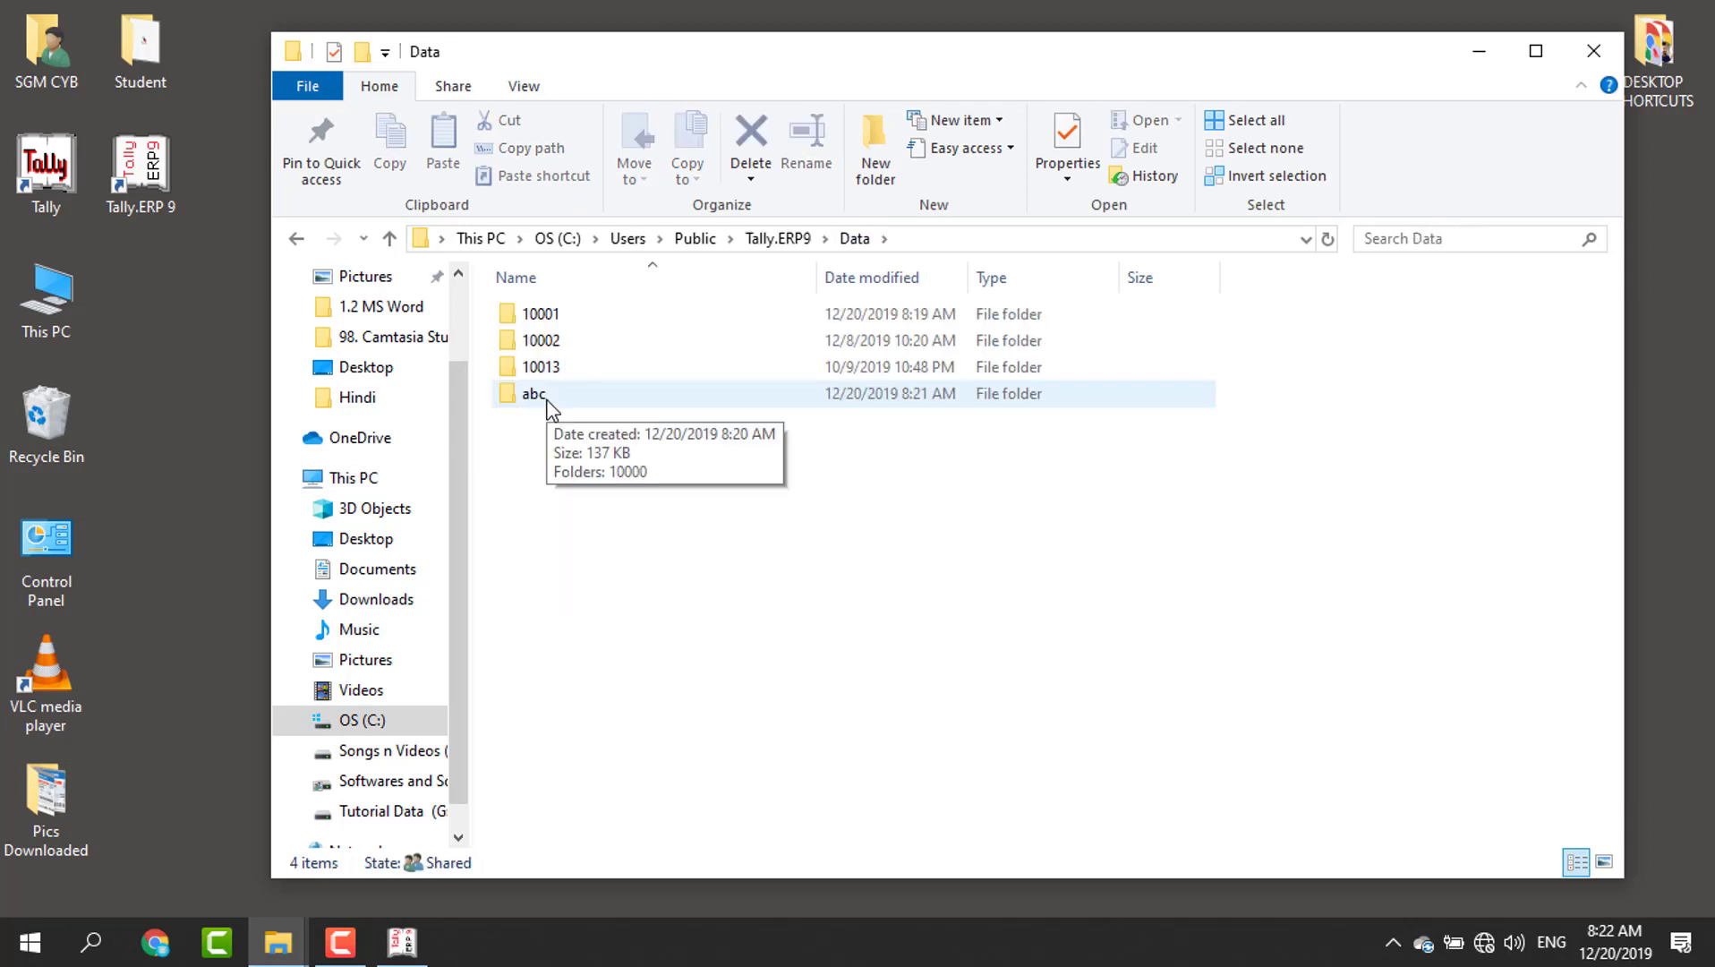
# Step: Copy the abc folder from the Data folder to the desktop and place the copy beside This PC
pyautogui.click(552, 396)
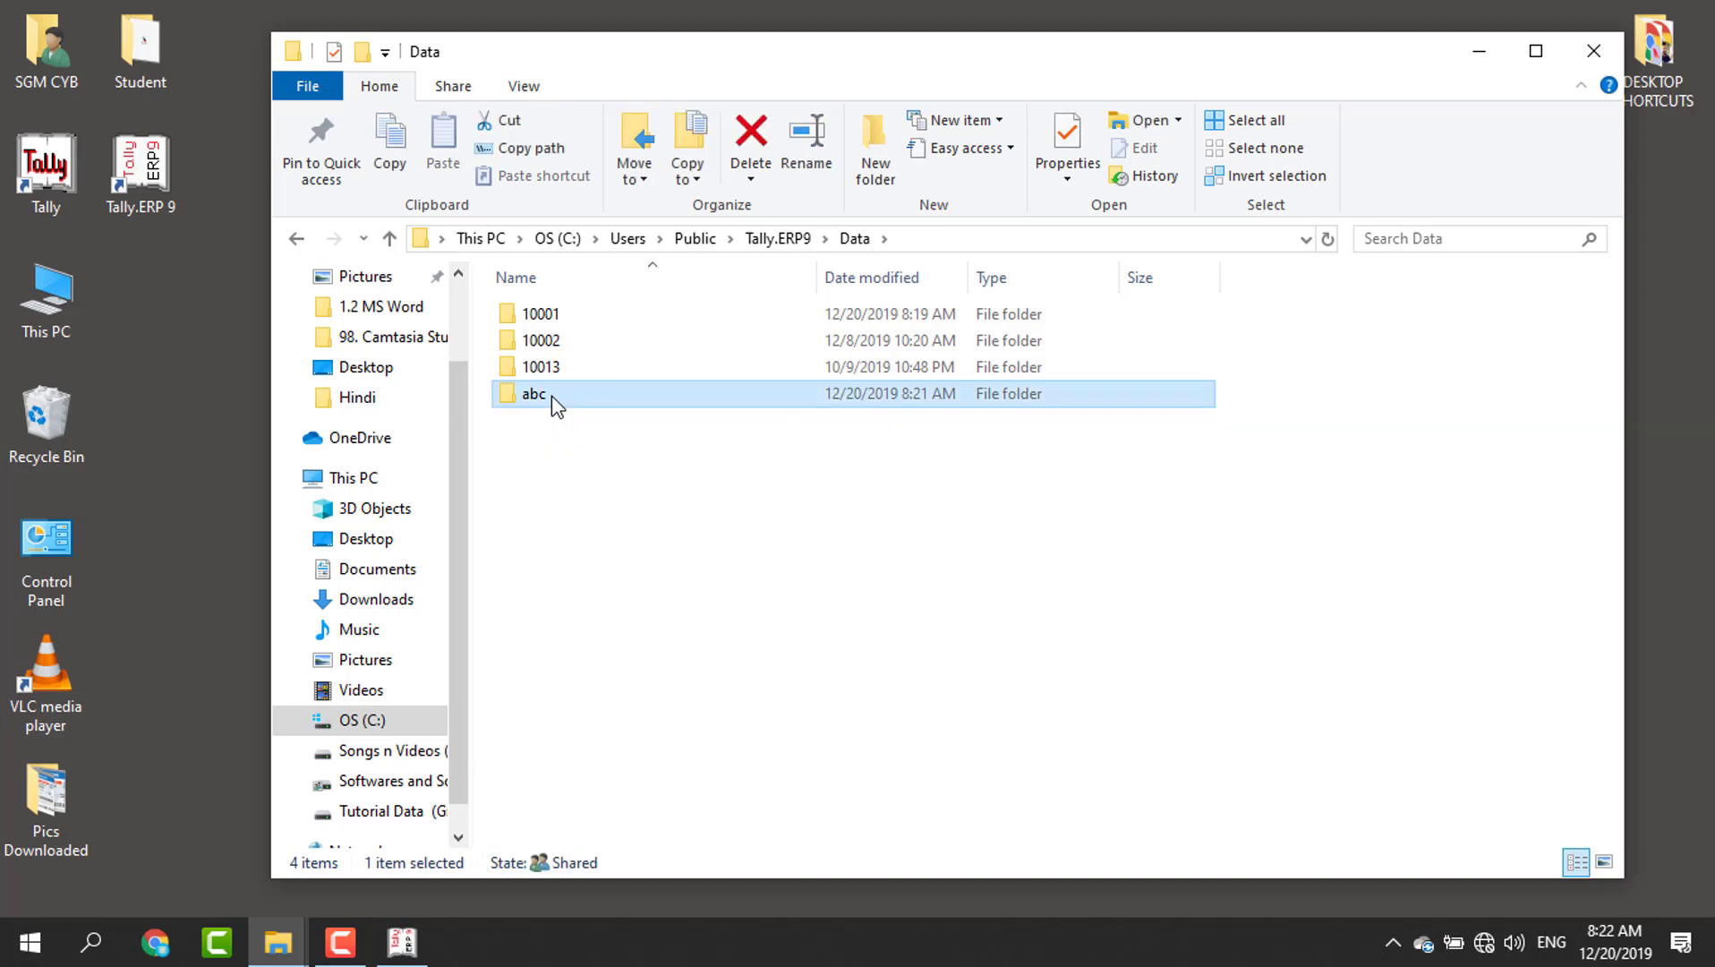
pyautogui.rightClick(552, 395)
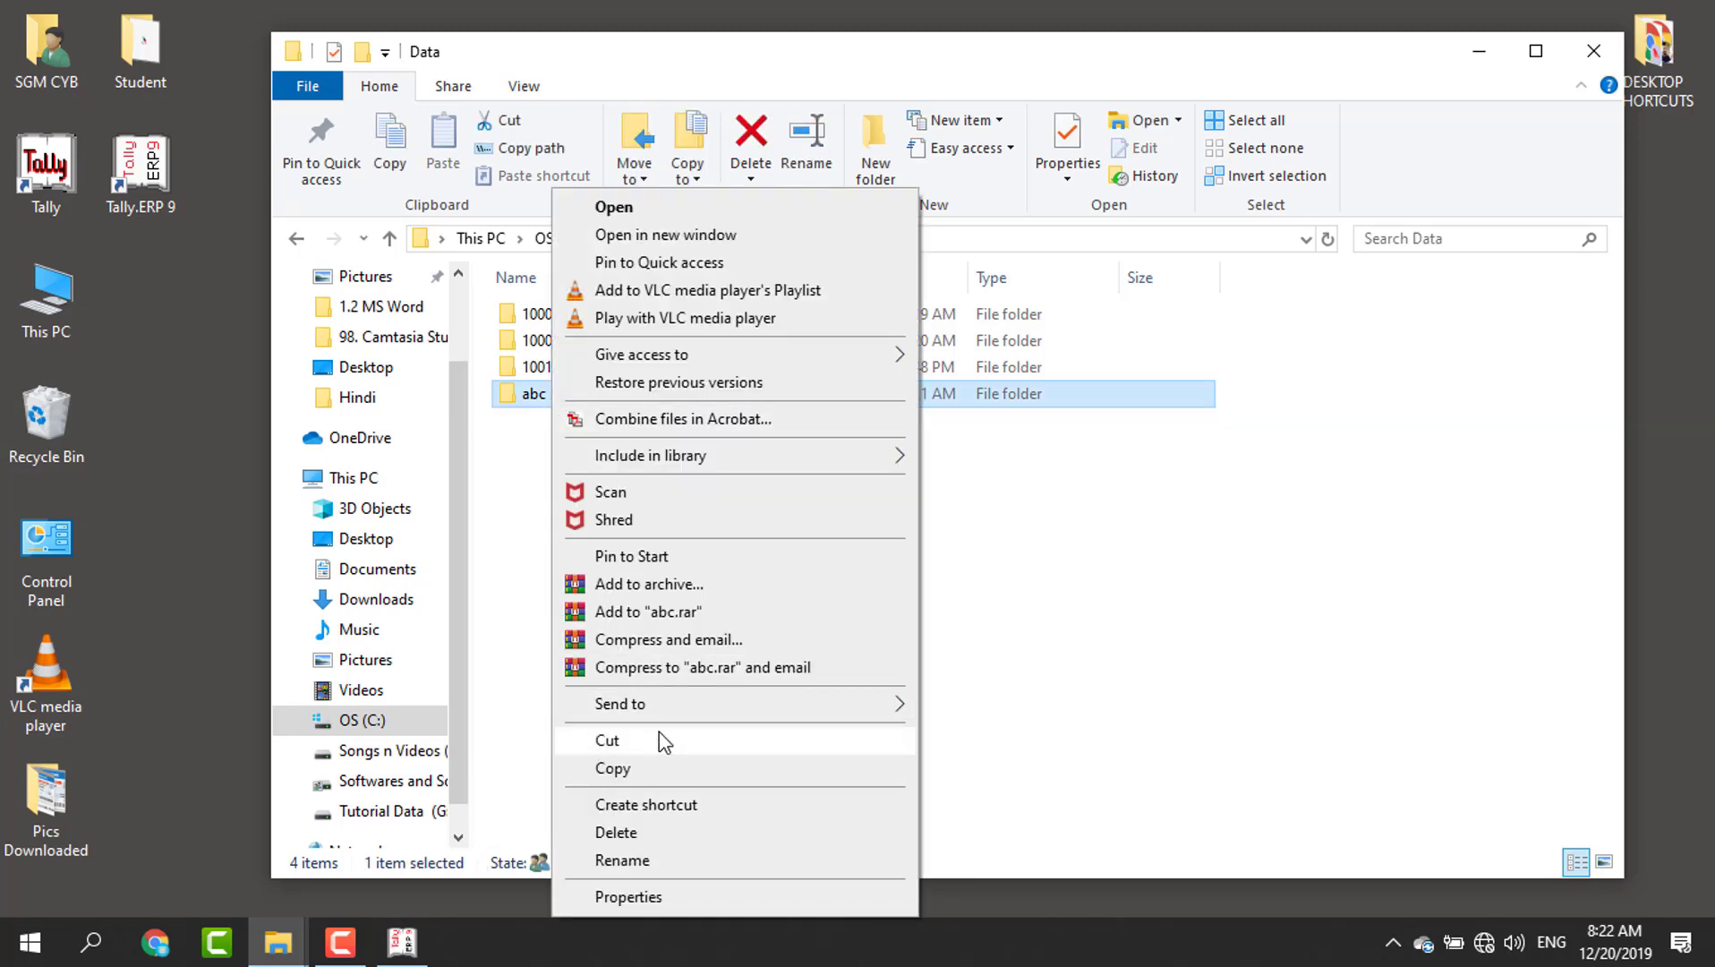
pyautogui.click(653, 768)
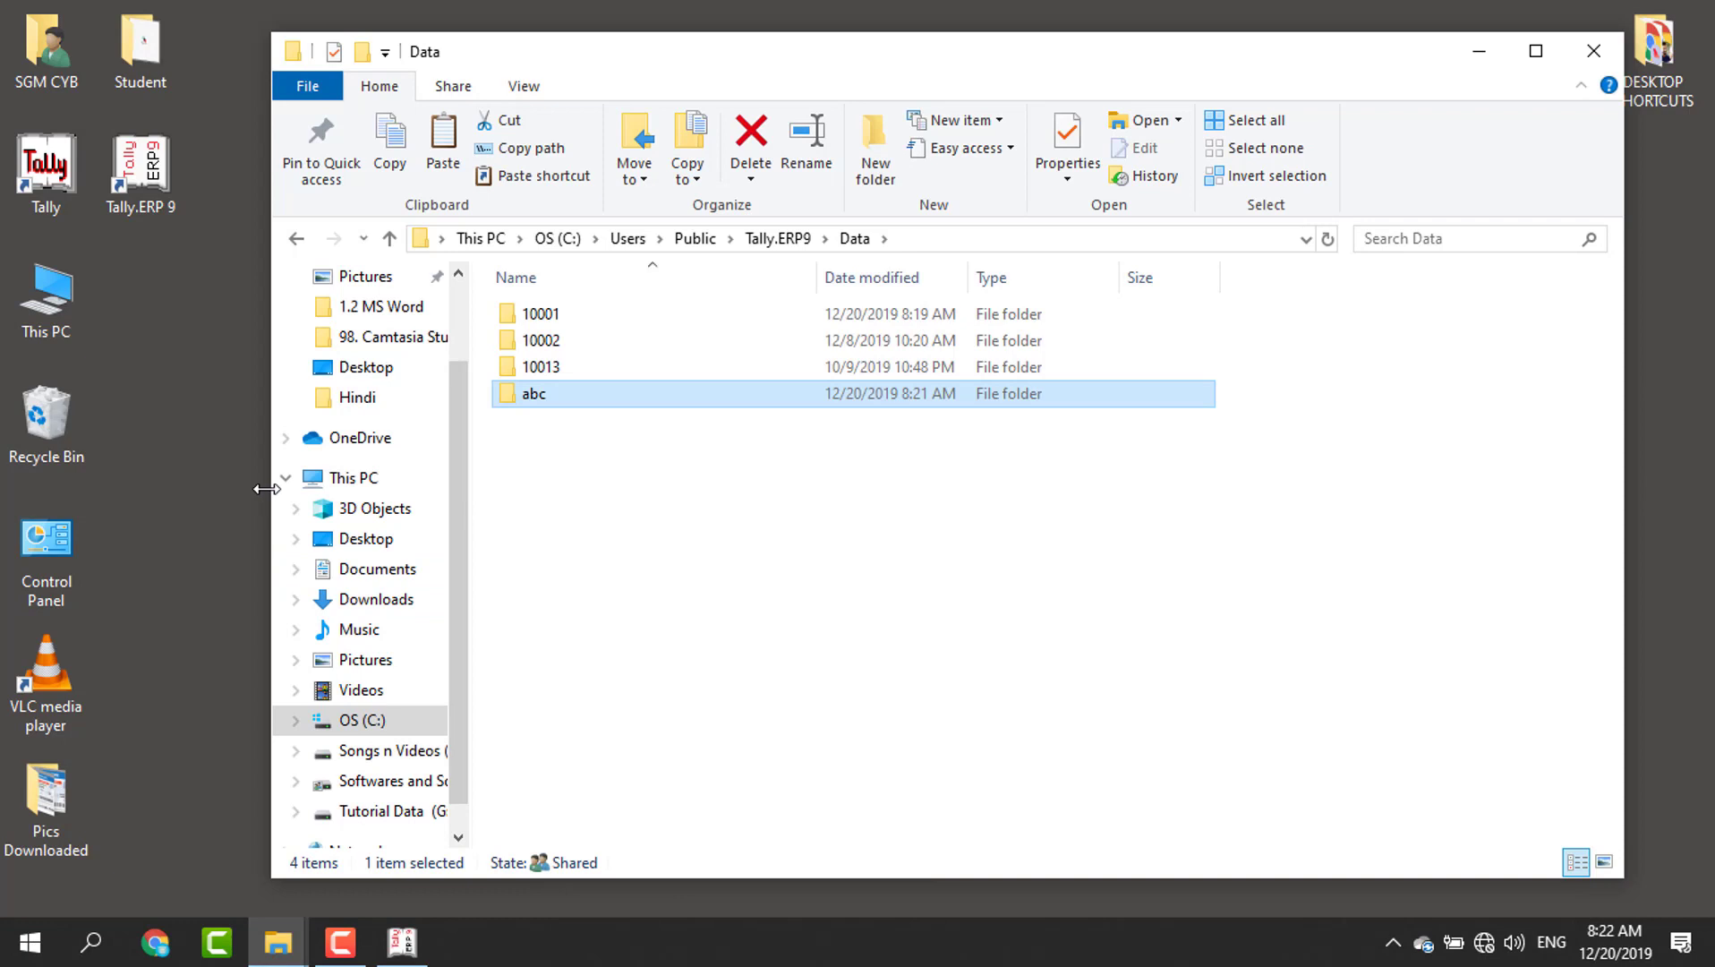
pyautogui.rightClick(204, 407)
pyautogui.click(224, 555)
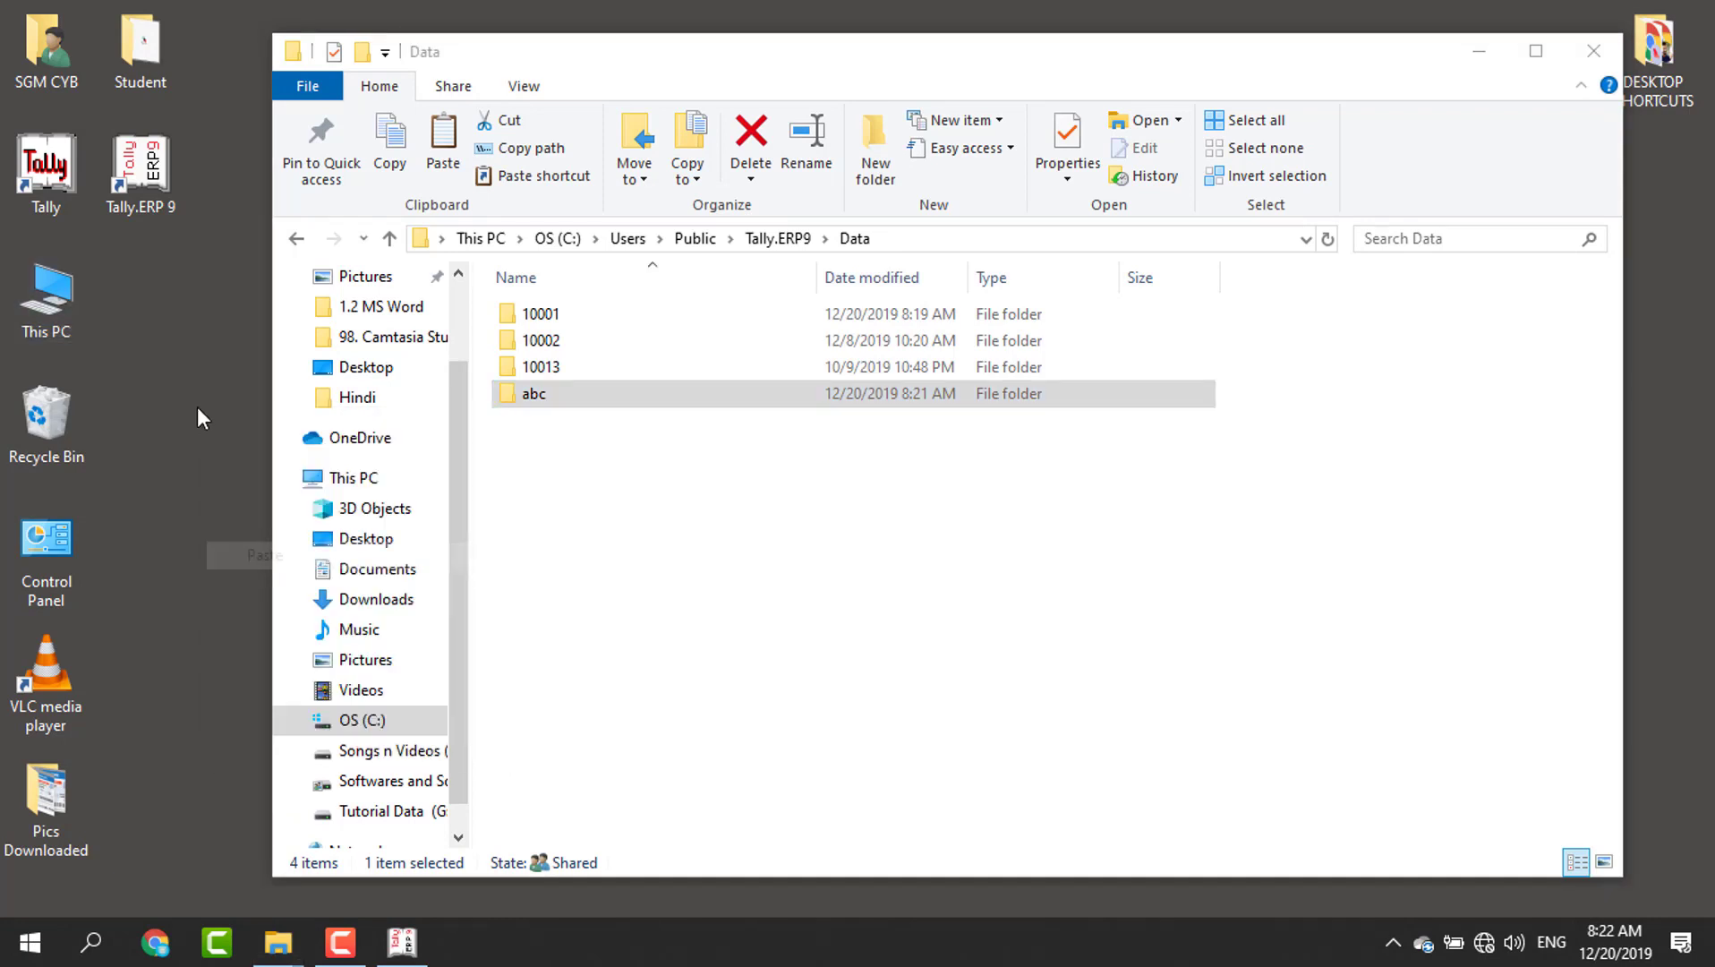
pyautogui.moveTo(235, 295); pyautogui.dragTo(150, 297)
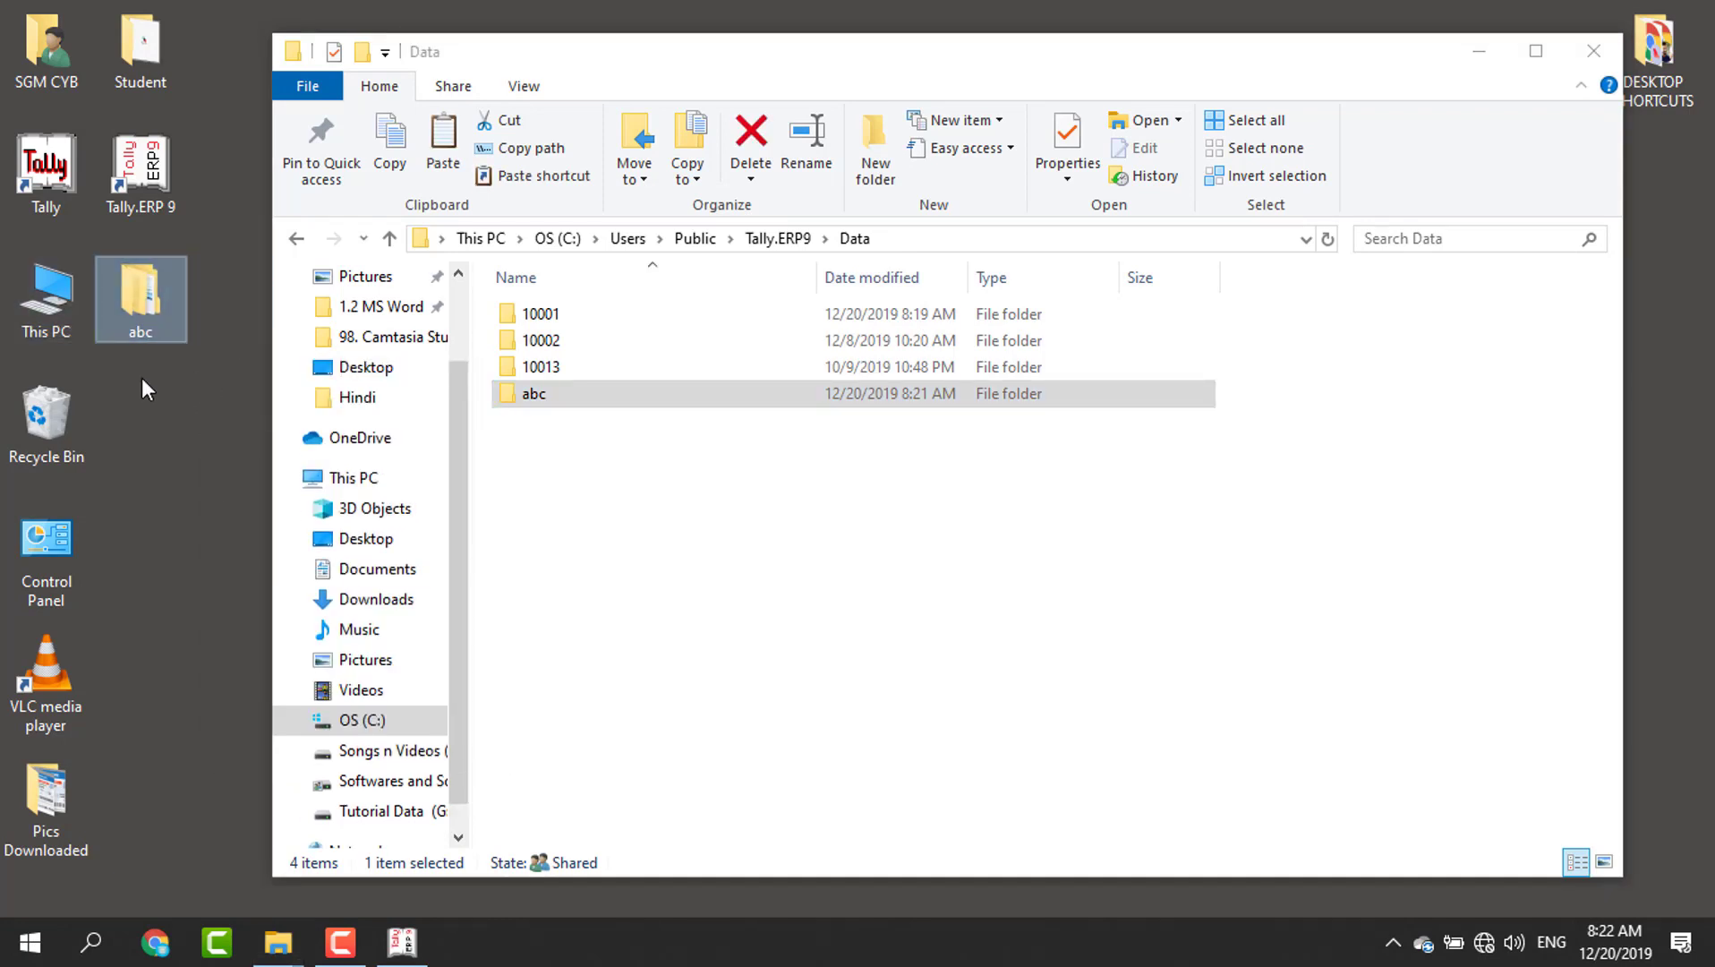